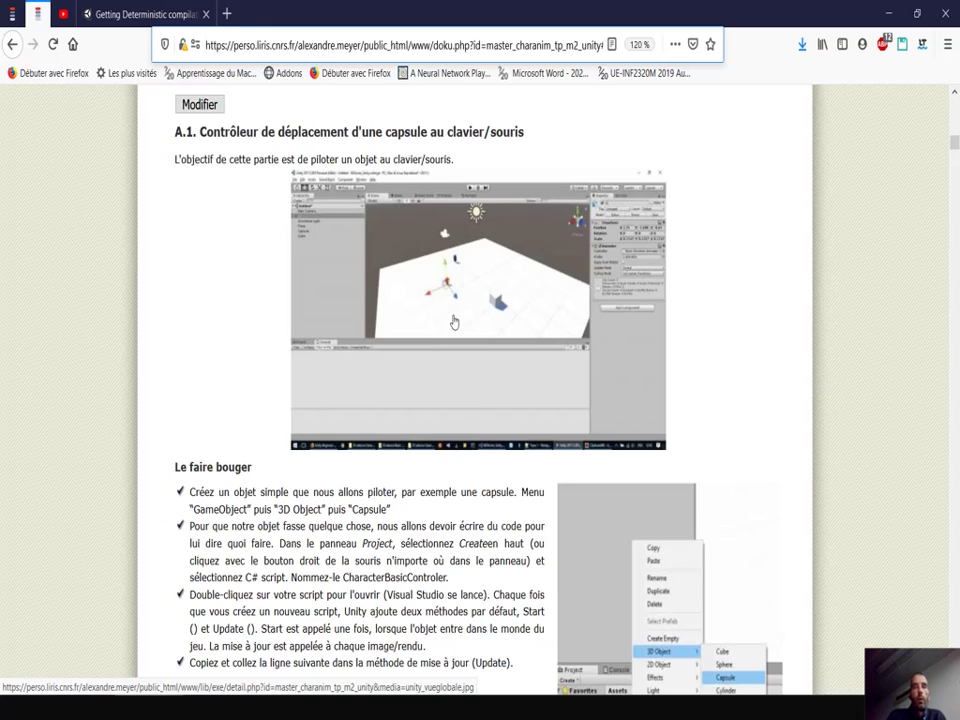
Scroll the tutorial up to section A.1 on driving a capsule, then bring up the window switcher
scroll(454, 322, up, 1)
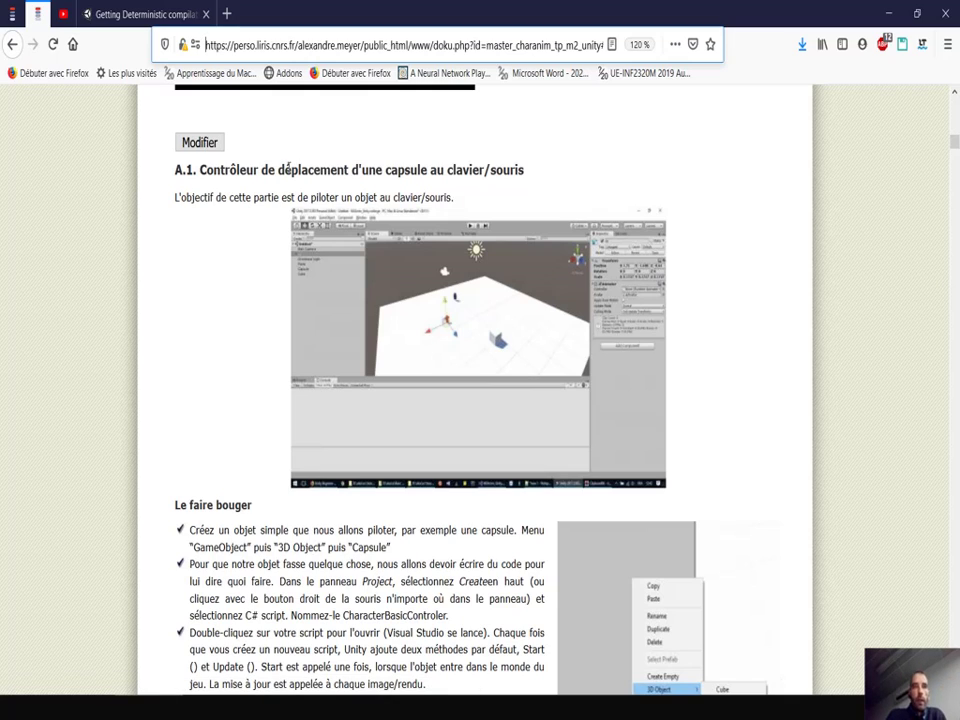
key(alt+Tab)
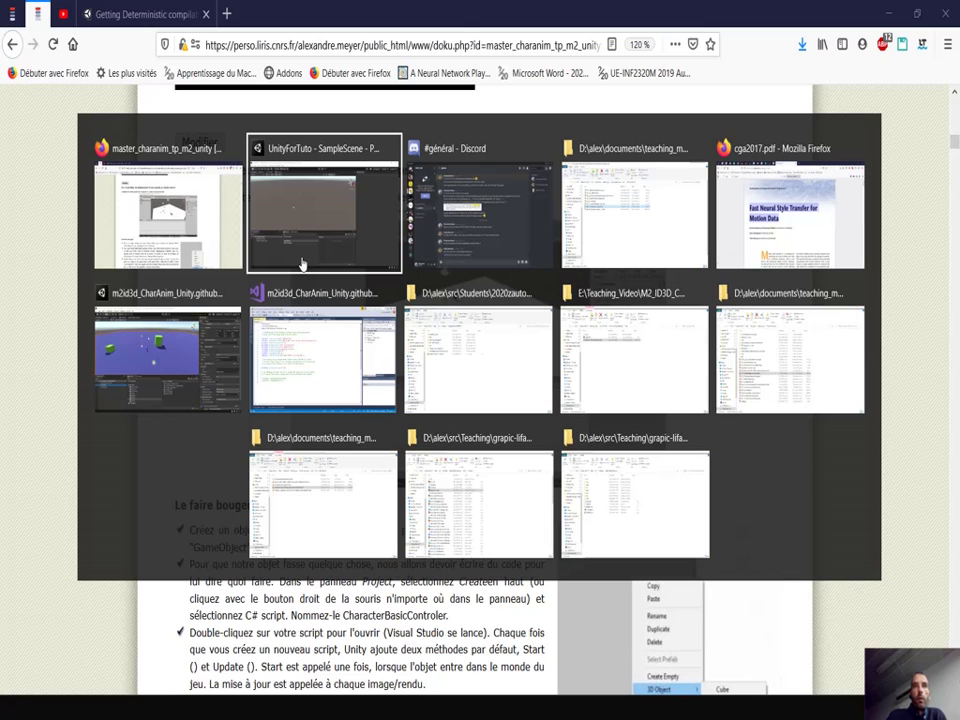
In the m2id3d_CharAnim_Unity project, play the scene and drive the capsule with W, A, S, D
key(Tab)
key(Tab)
key(Tab)
key(Tab)
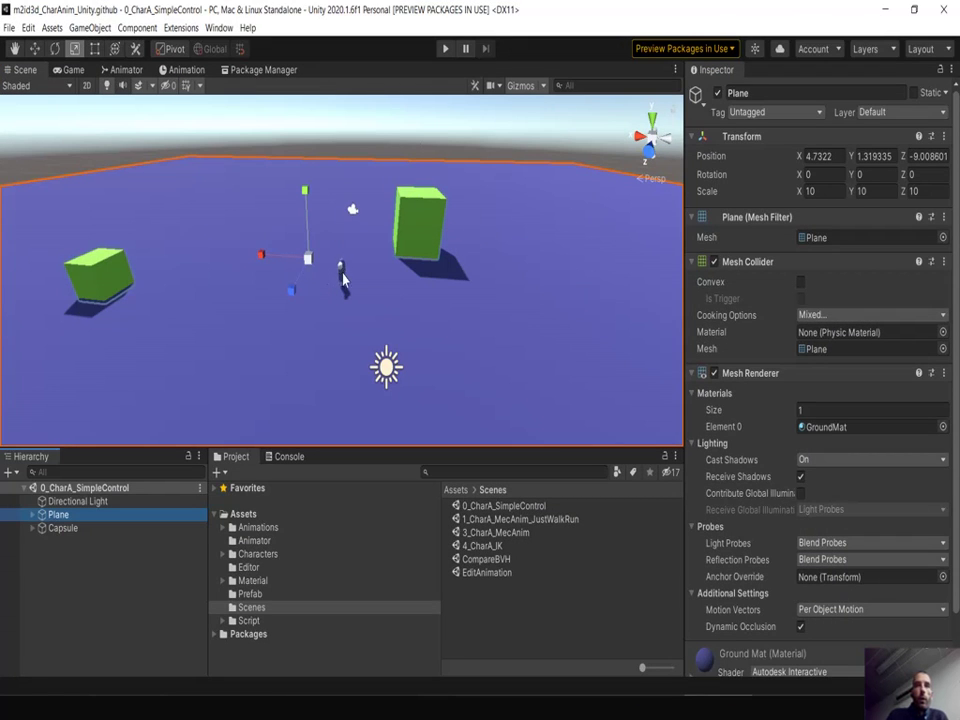
click(446, 49)
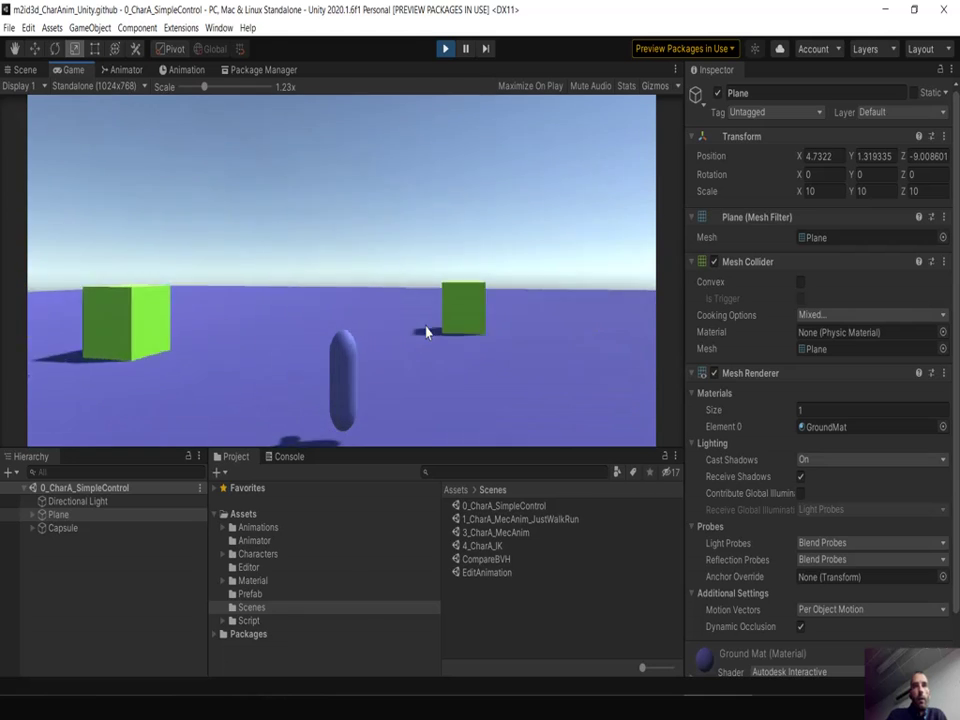
key(d)
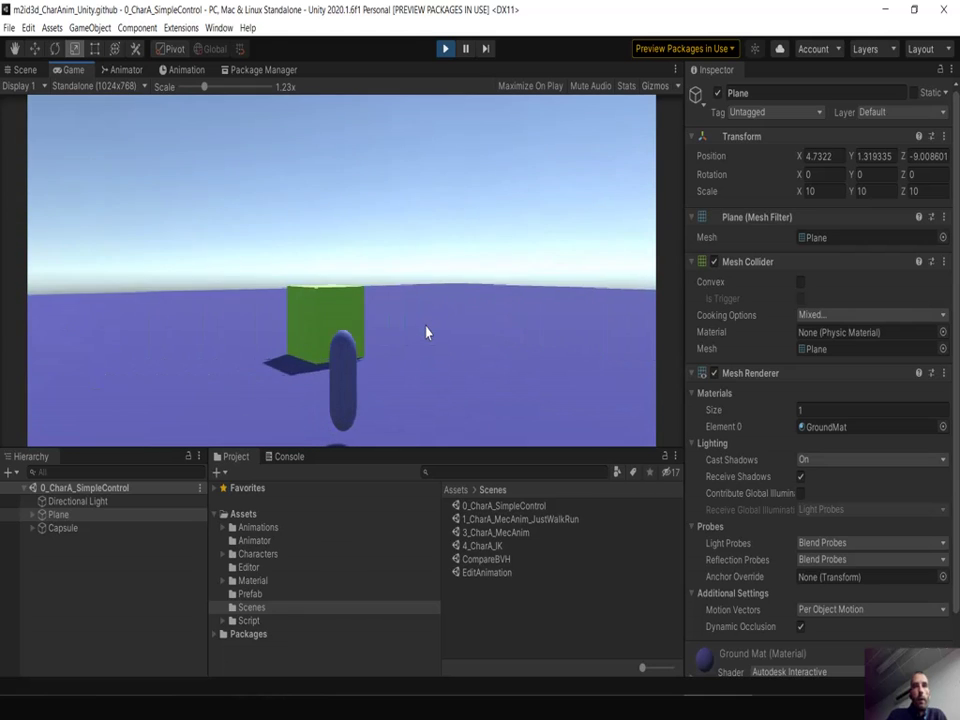
key(d)
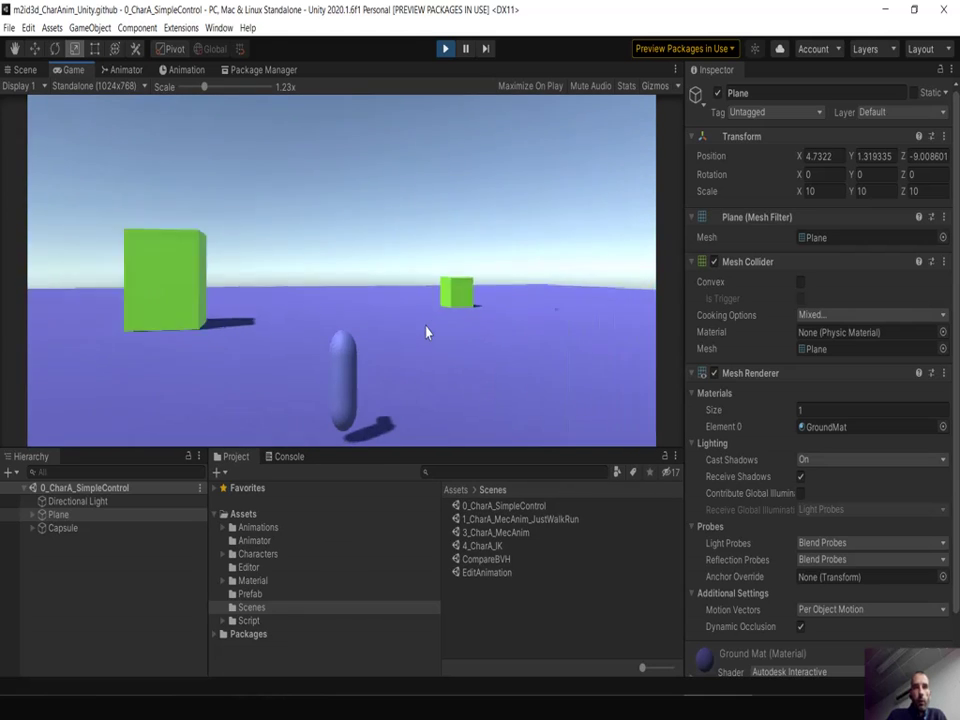
key(w)
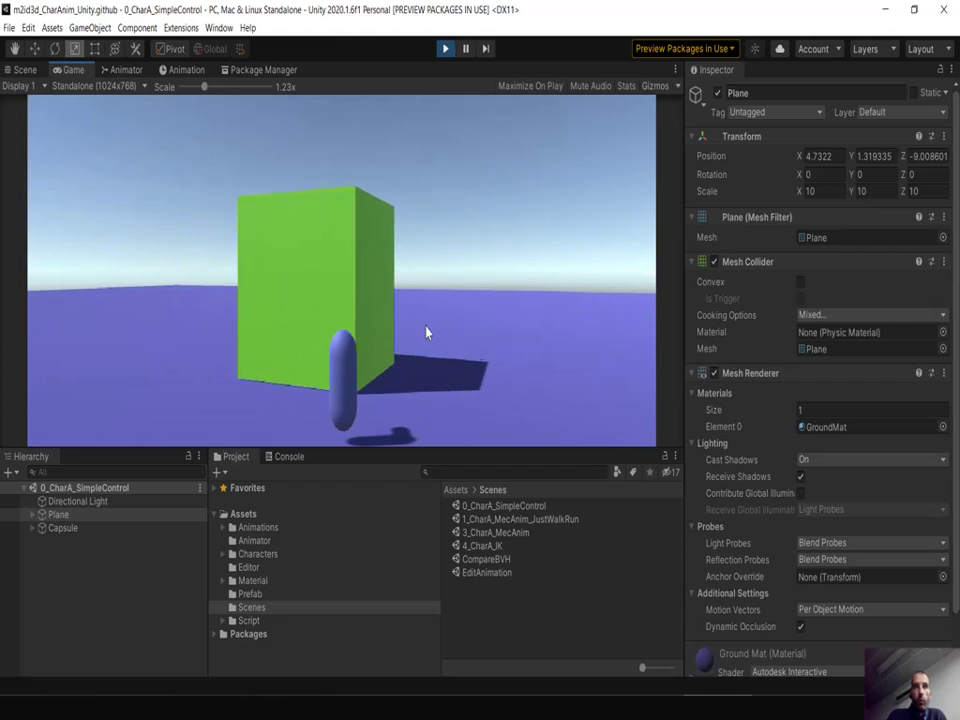
key(a)
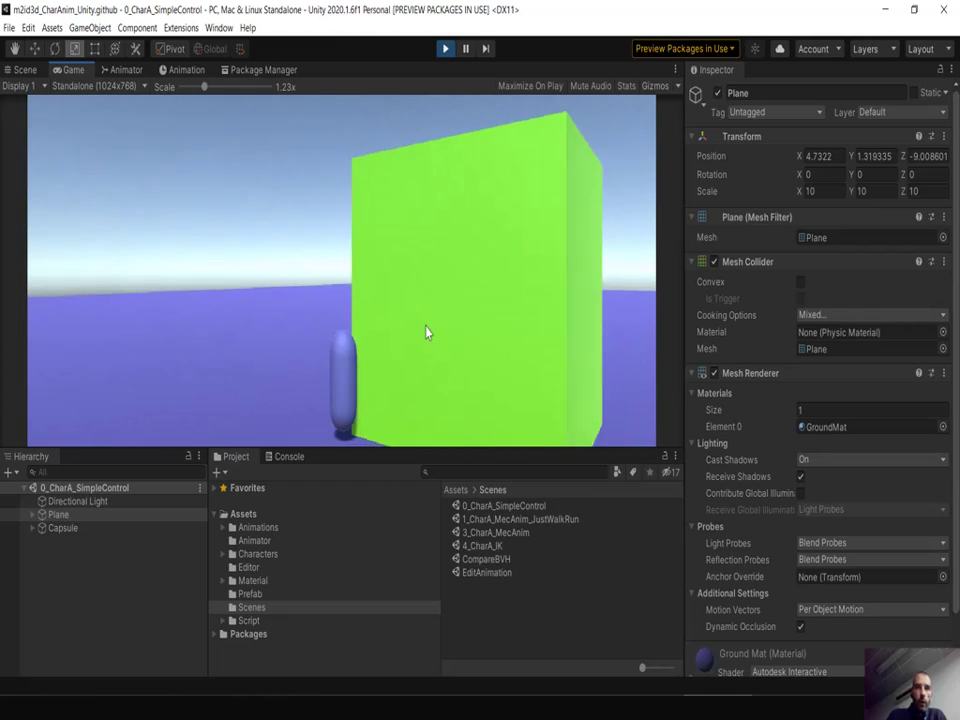
key(s)
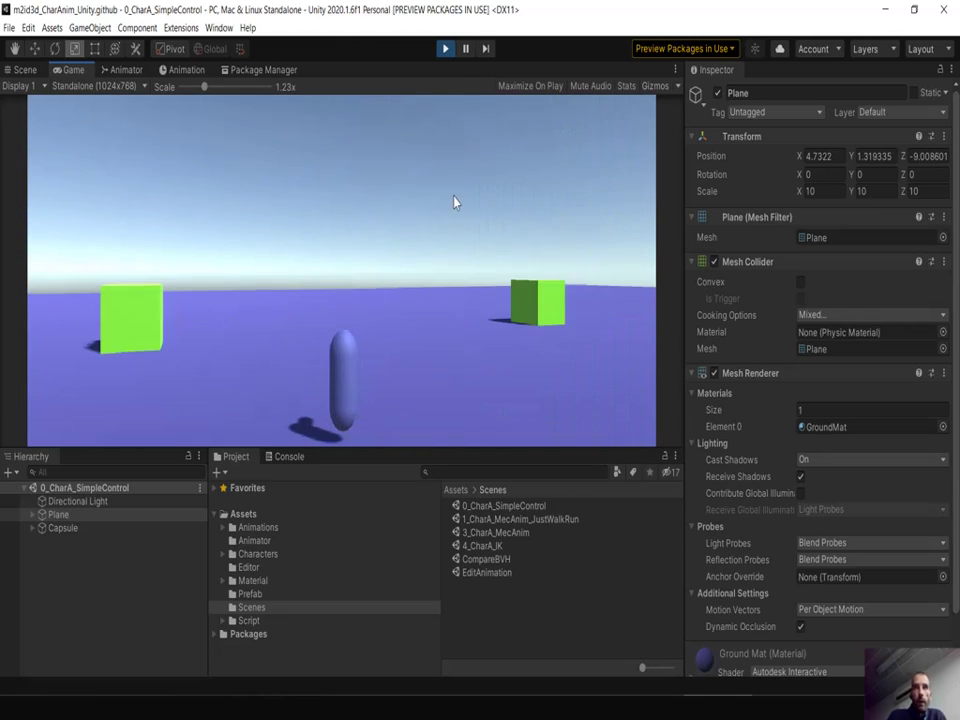
click(446, 49)
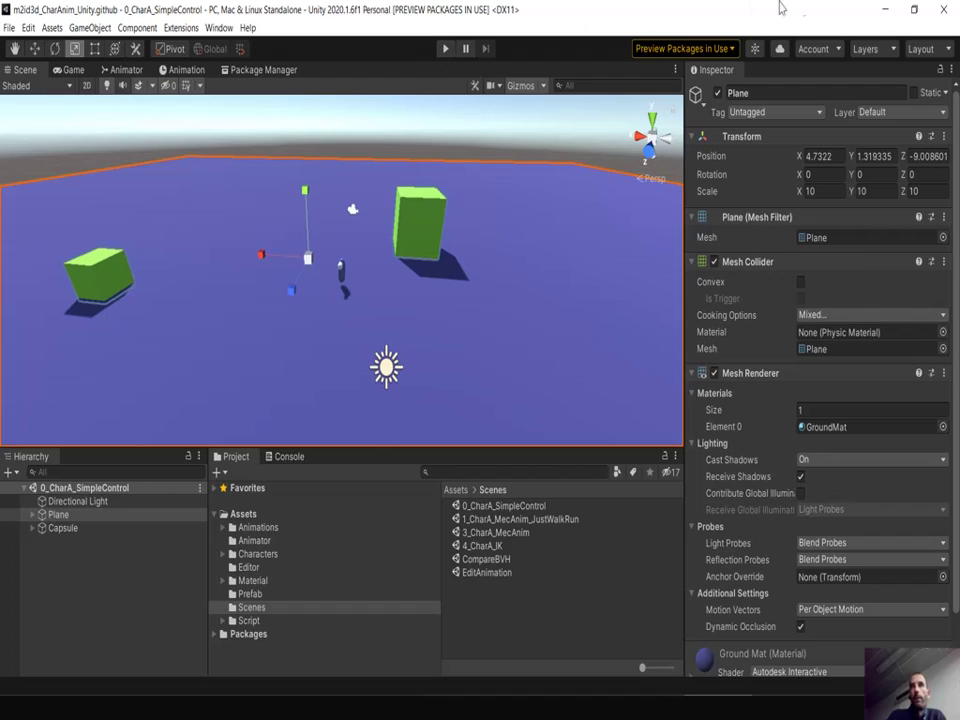
Read the tutorial's setup steps down to the transform.position code line, then return to UnityForTuto
click(884, 9)
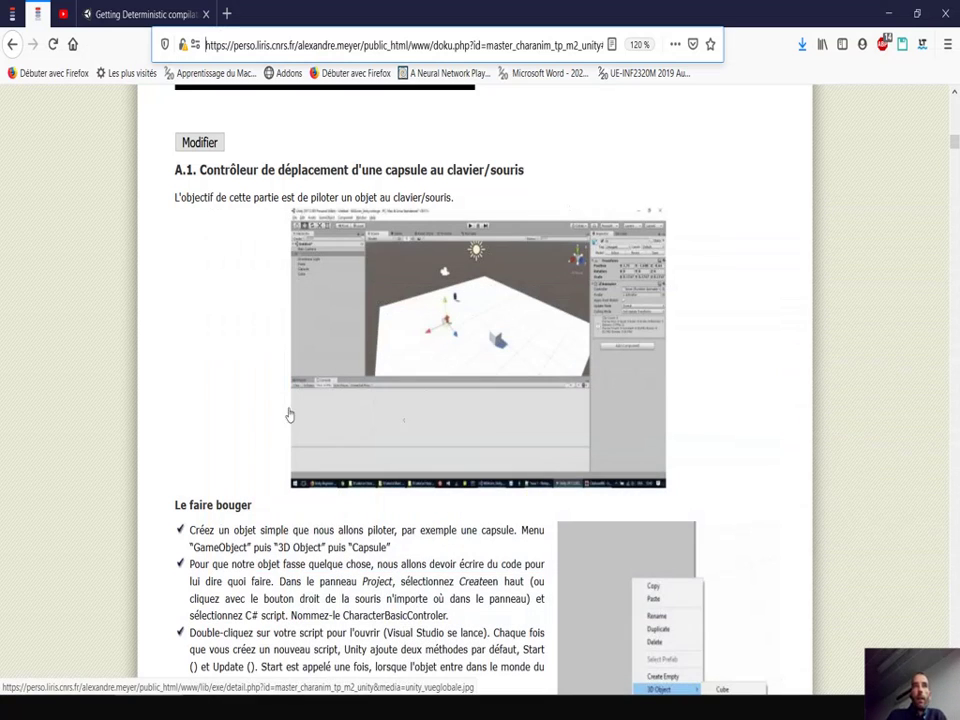
scroll(248, 413, up, 1)
scroll(248, 413, up, 1)
scroll(248, 413, up, 7)
scroll(248, 413, up, 2)
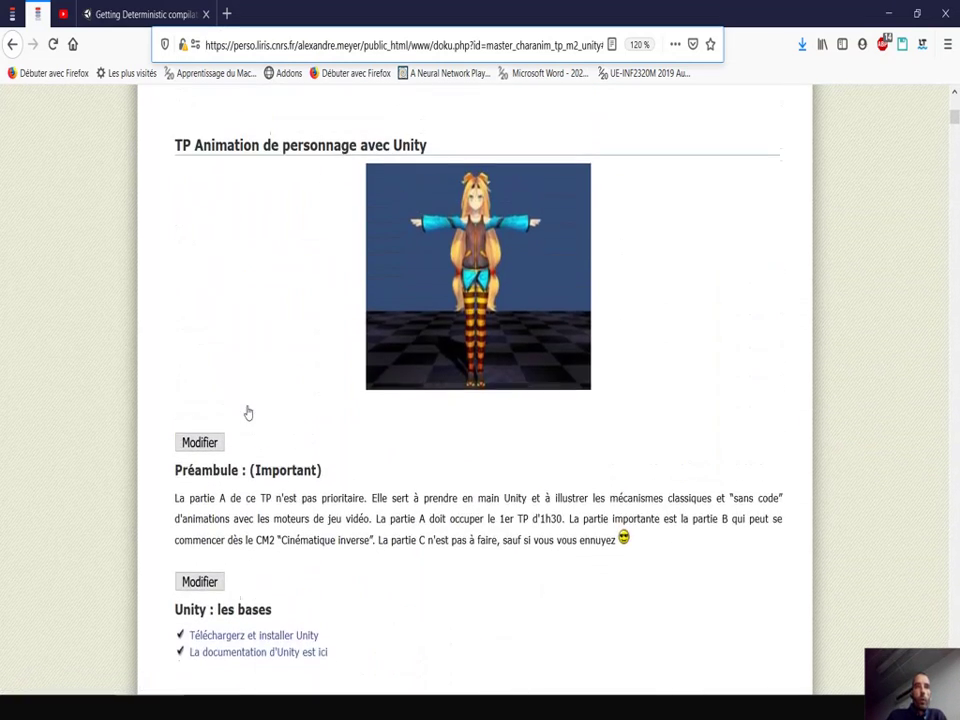
scroll(248, 413, down, 2)
scroll(248, 413, down, 1)
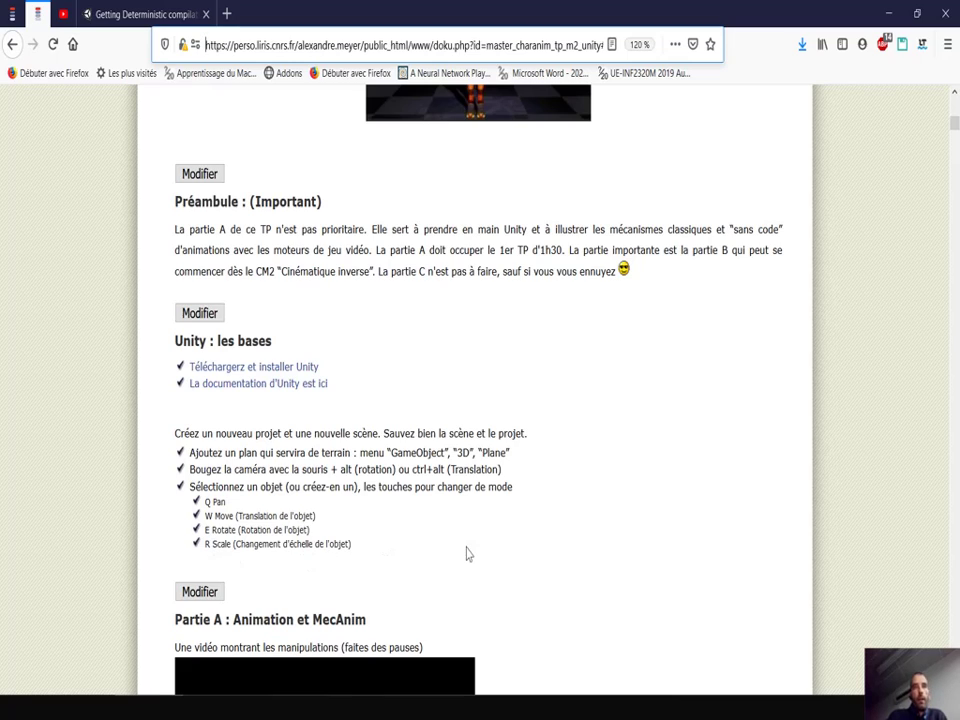
scroll(467, 553, down, 3)
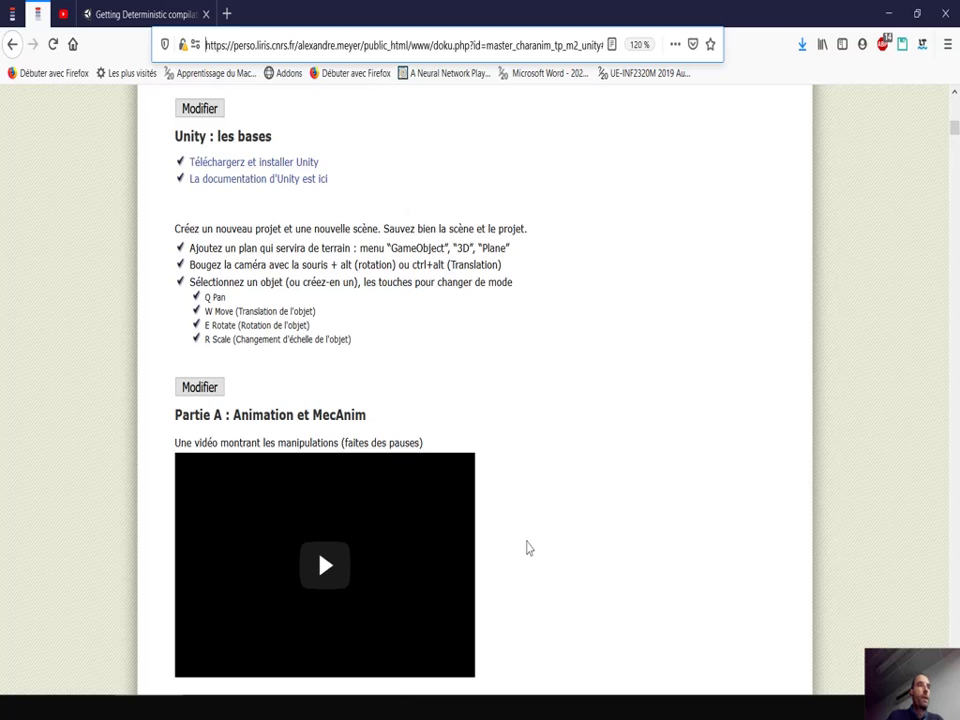
scroll(529, 548, down, 4)
scroll(529, 548, down, 4)
scroll(529, 548, down, 2)
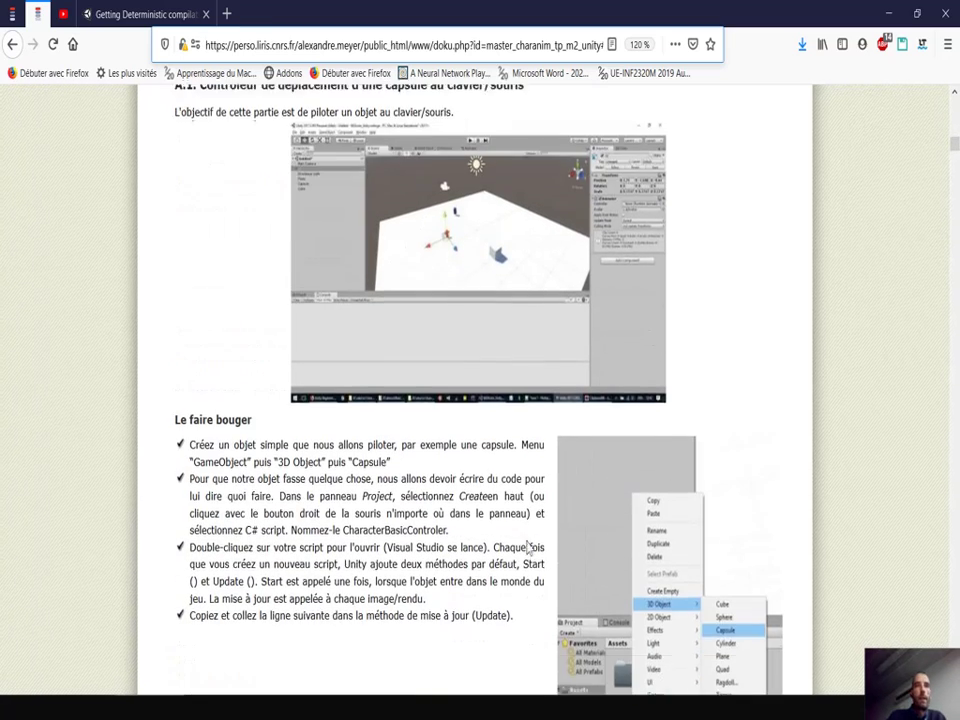
scroll(529, 548, down, 2)
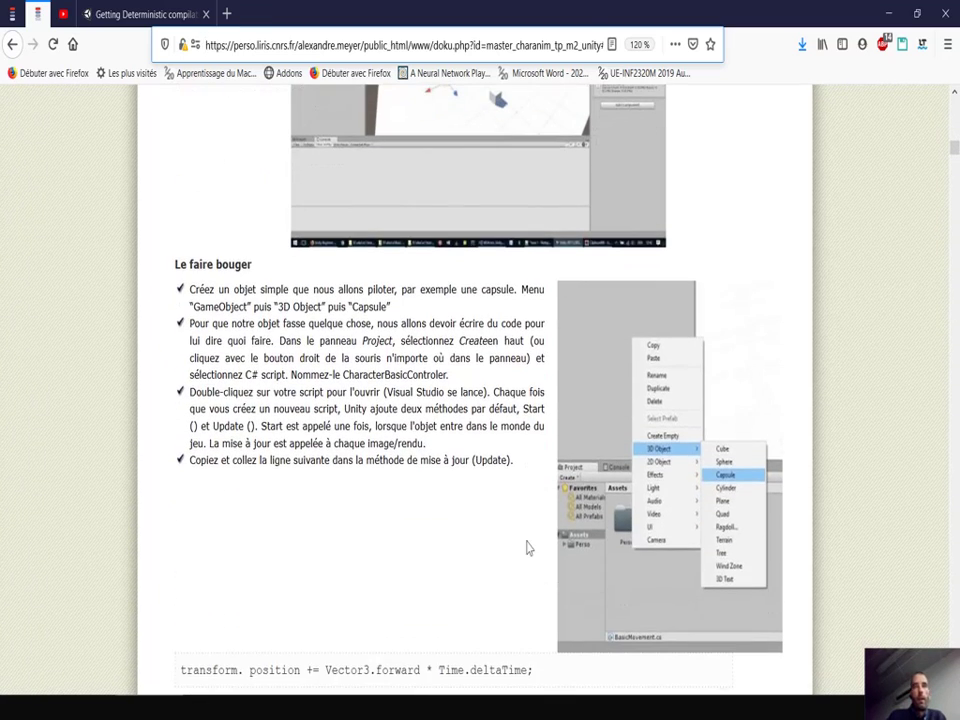
key(alt+Tab)
key(alt+Tab)
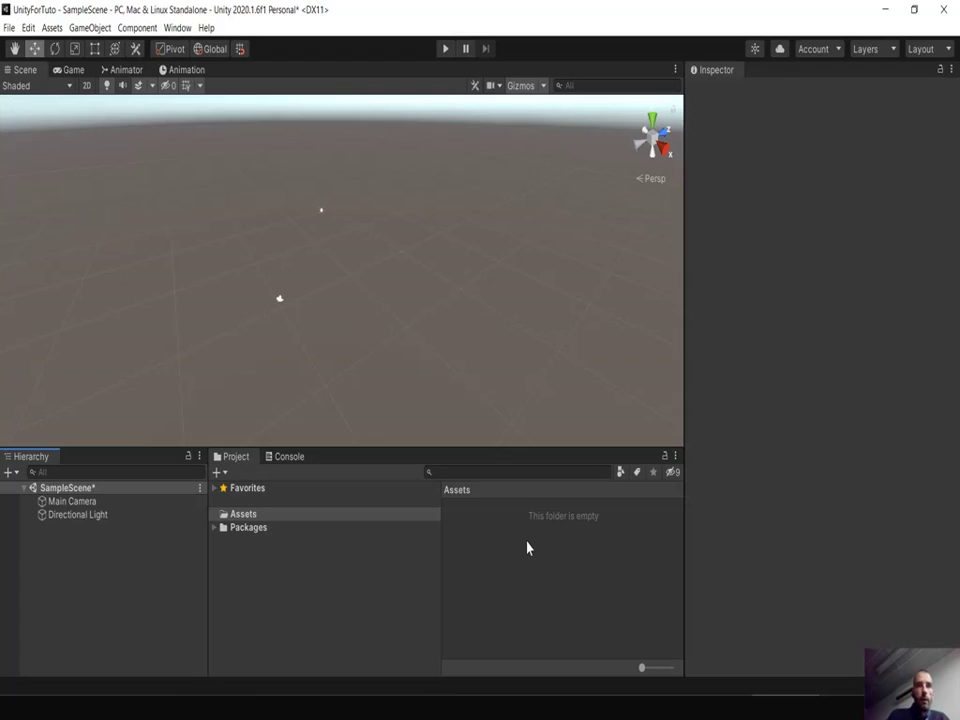
Start a new scene from the File menu, saving the changes to SampleScene
click(254, 519)
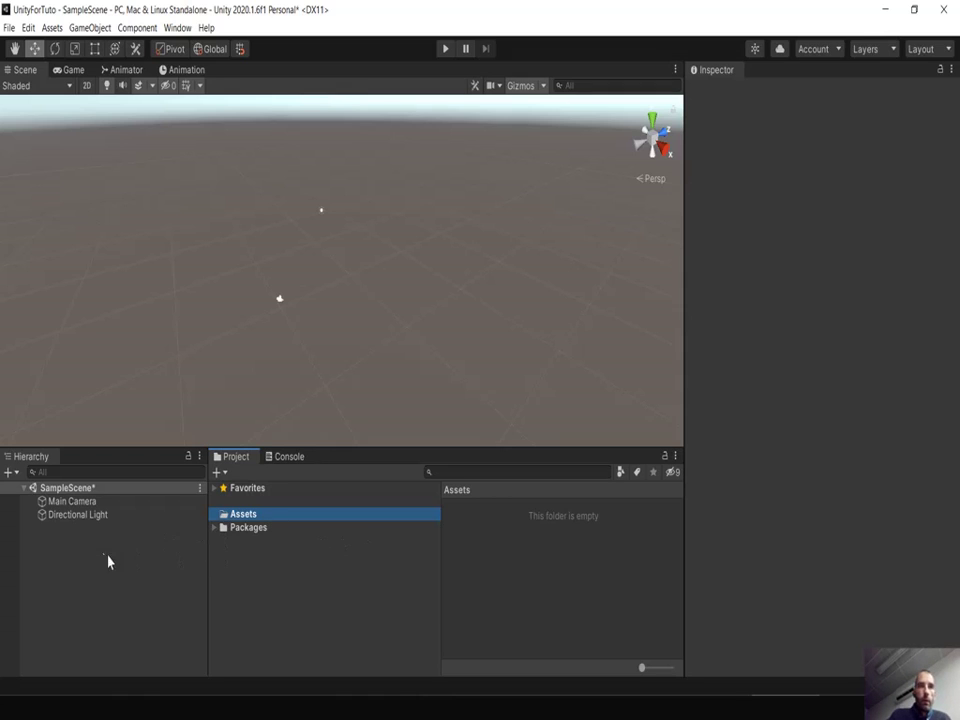
click(9, 28)
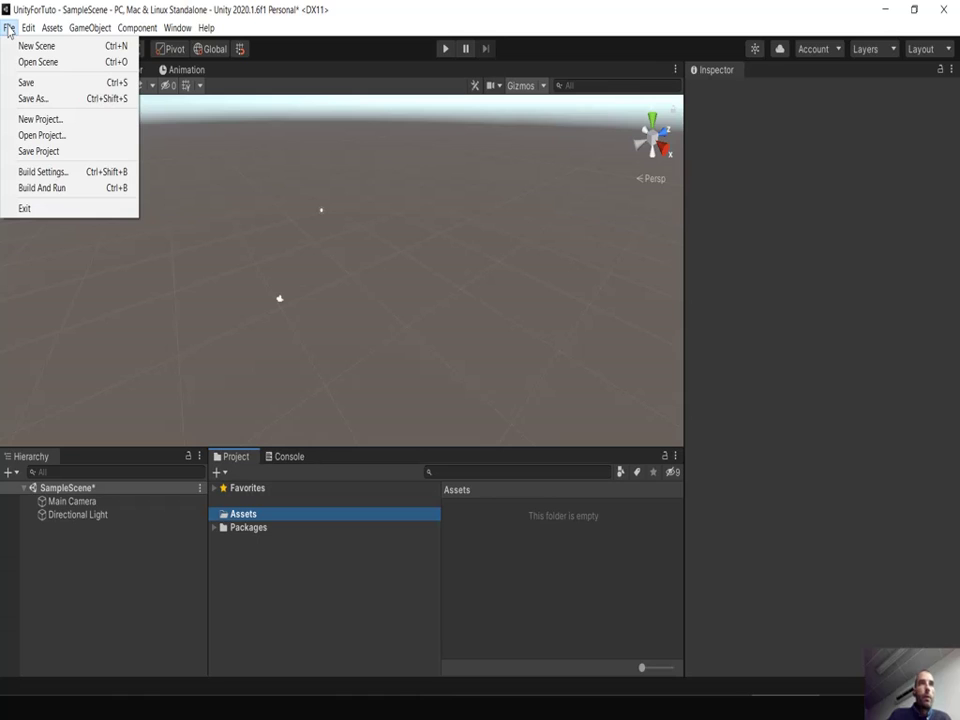
click(20, 46)
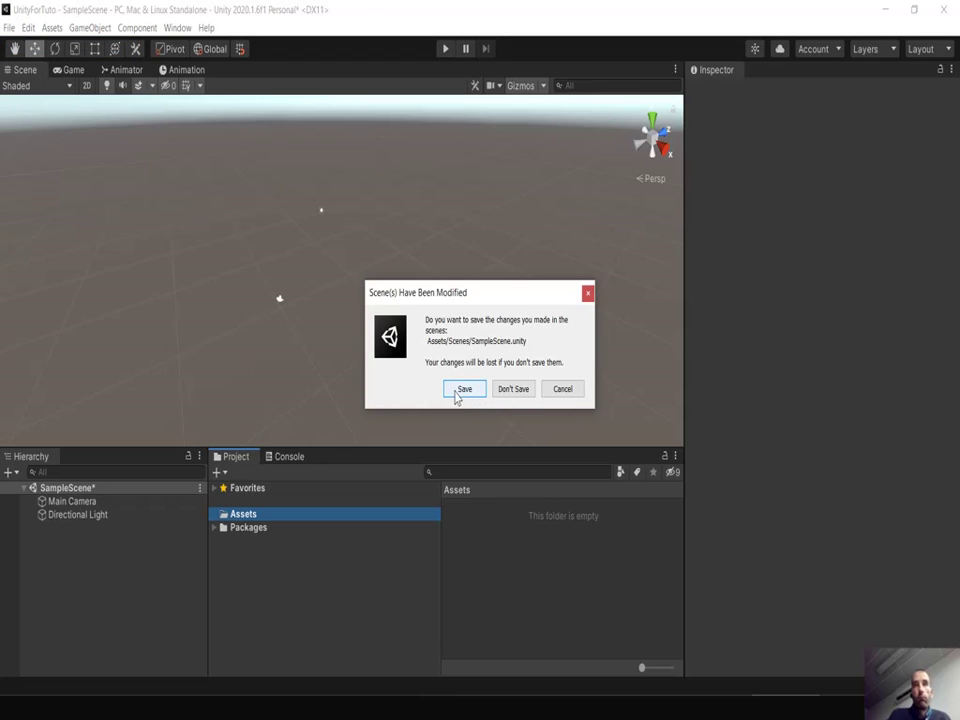
click(463, 389)
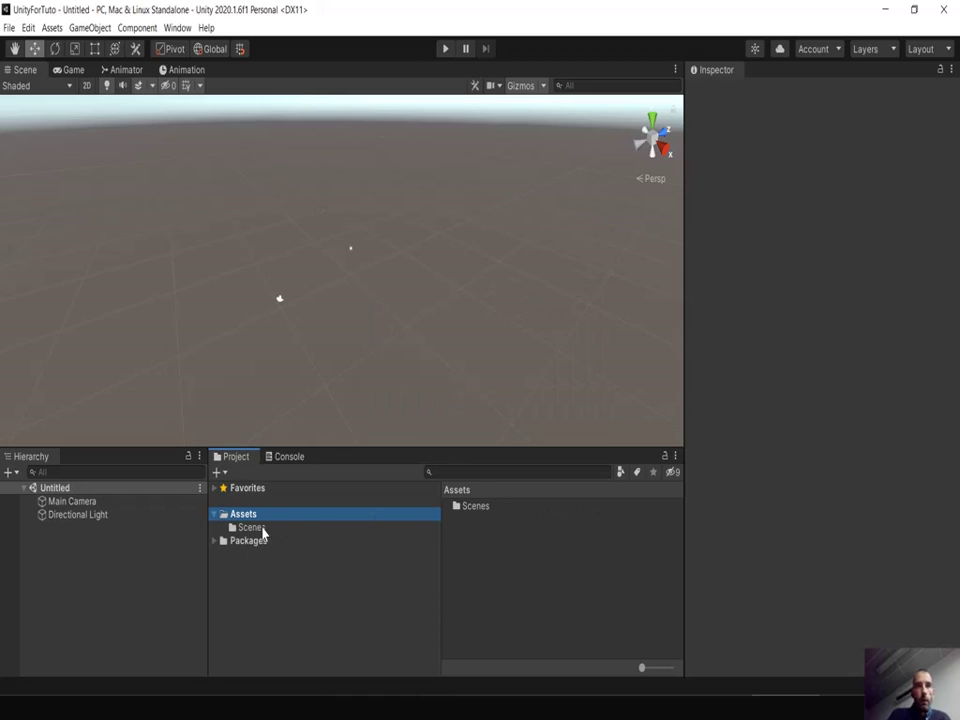
Rename the SampleScene asset in the Scenes folder to TutoHeros
click(258, 530)
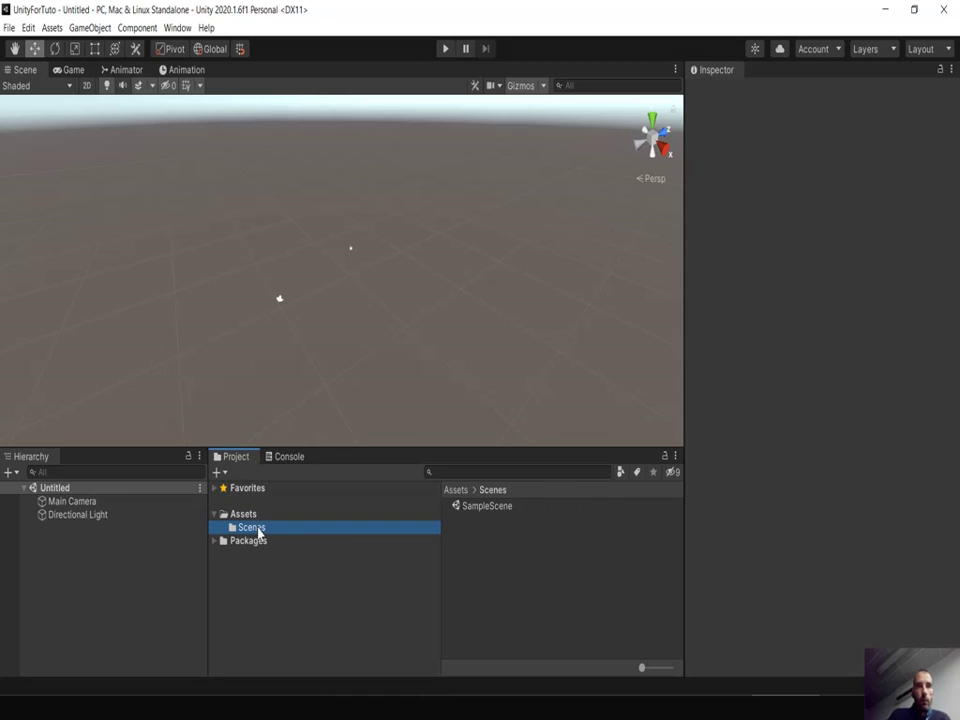
click(495, 507)
click(494, 507)
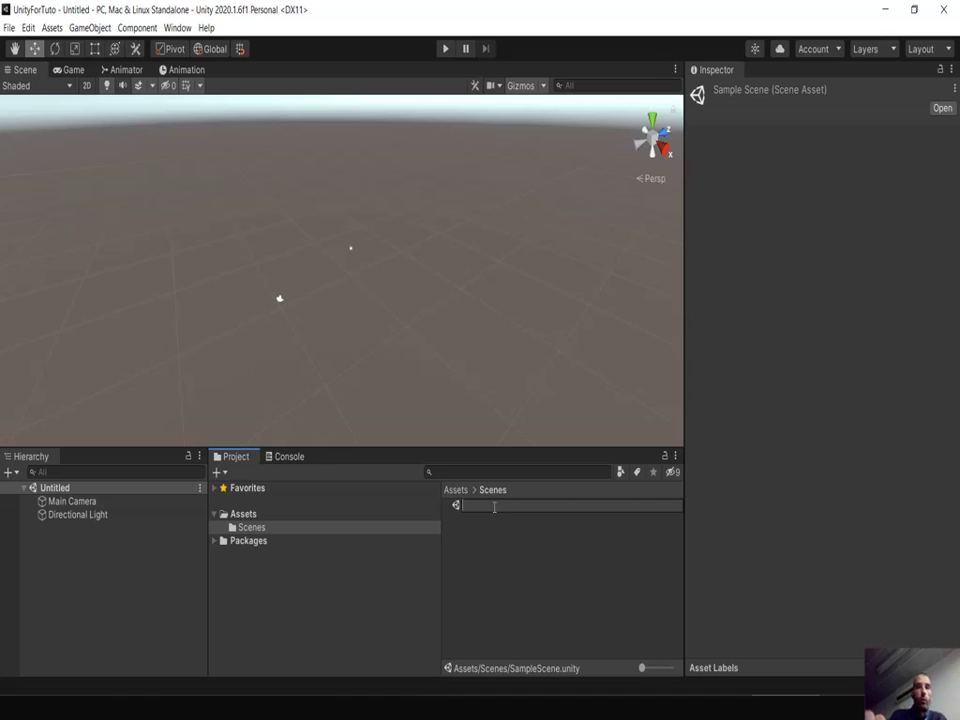
text(Tuto)
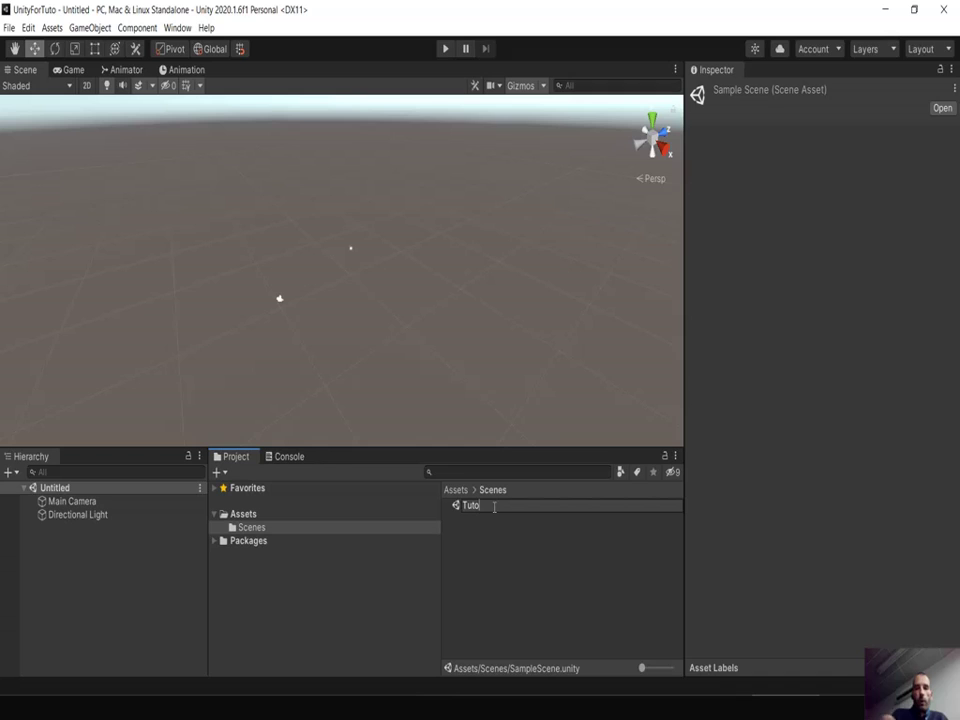
text(Heros)
key(Return)
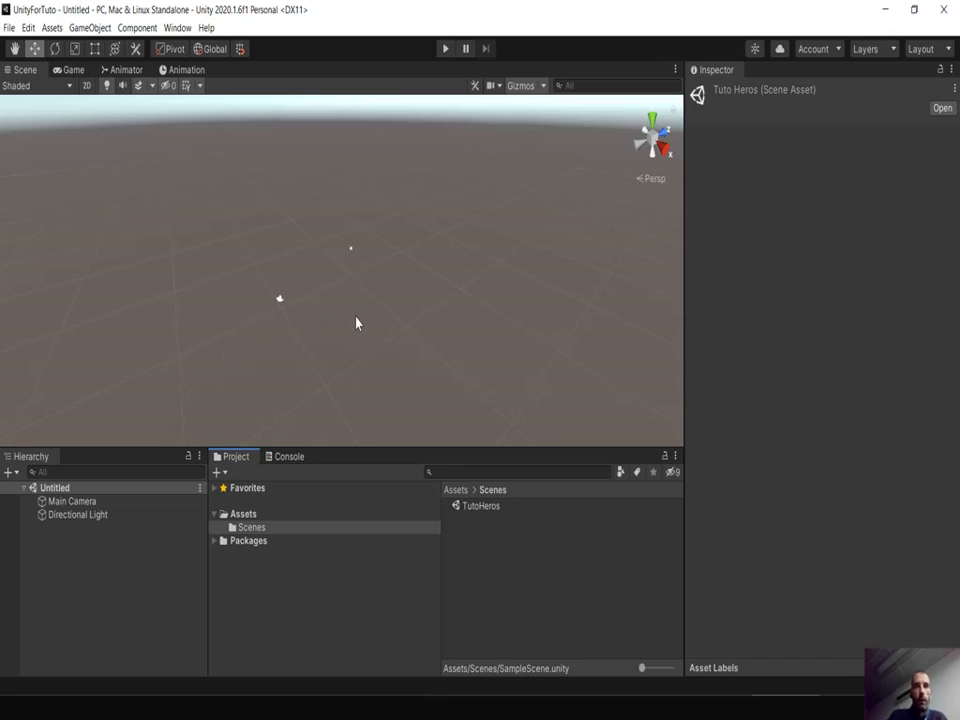
key(alt)
mouse_move(415, 294)
alt+mouse_down()
mouse_move(402, 310)
mouse_move(321, 268)
alt+mouse_up()
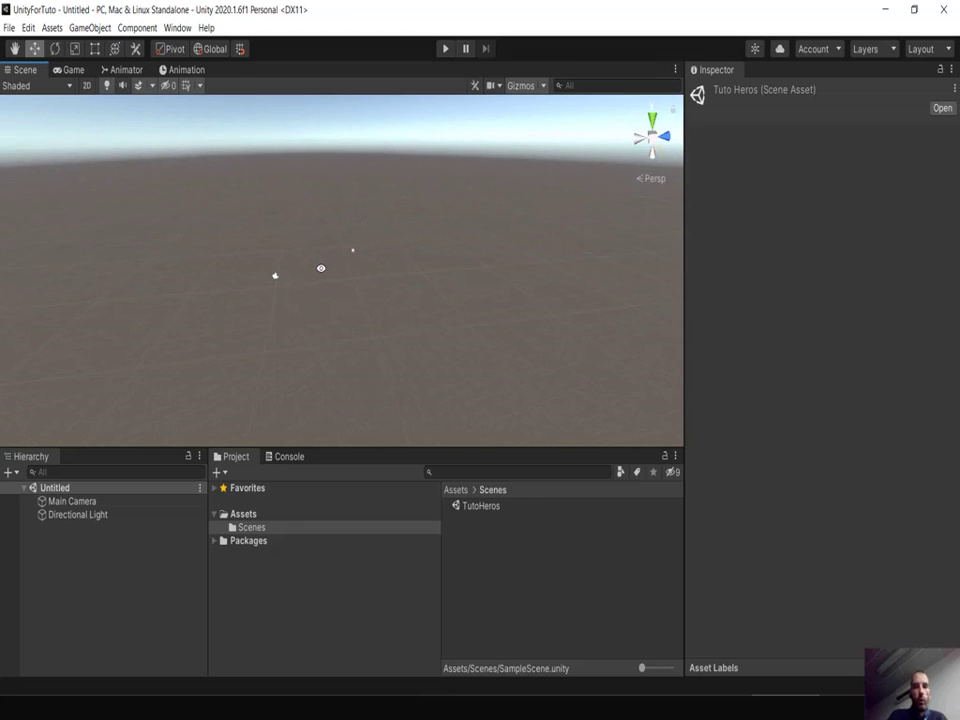
key(q)
mouse_move(385, 312)
mouse_down()
mouse_move(614, 313)
mouse_move(467, 340)
mouse_move(424, 362)
mouse_up()
key(w)
click(70, 502)
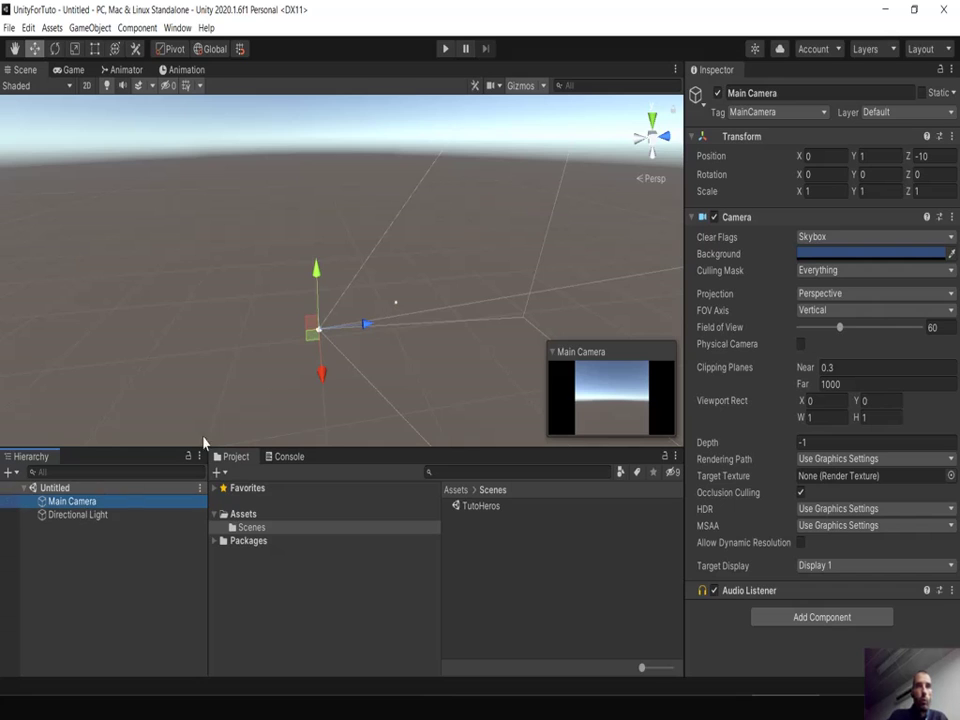
click(397, 304)
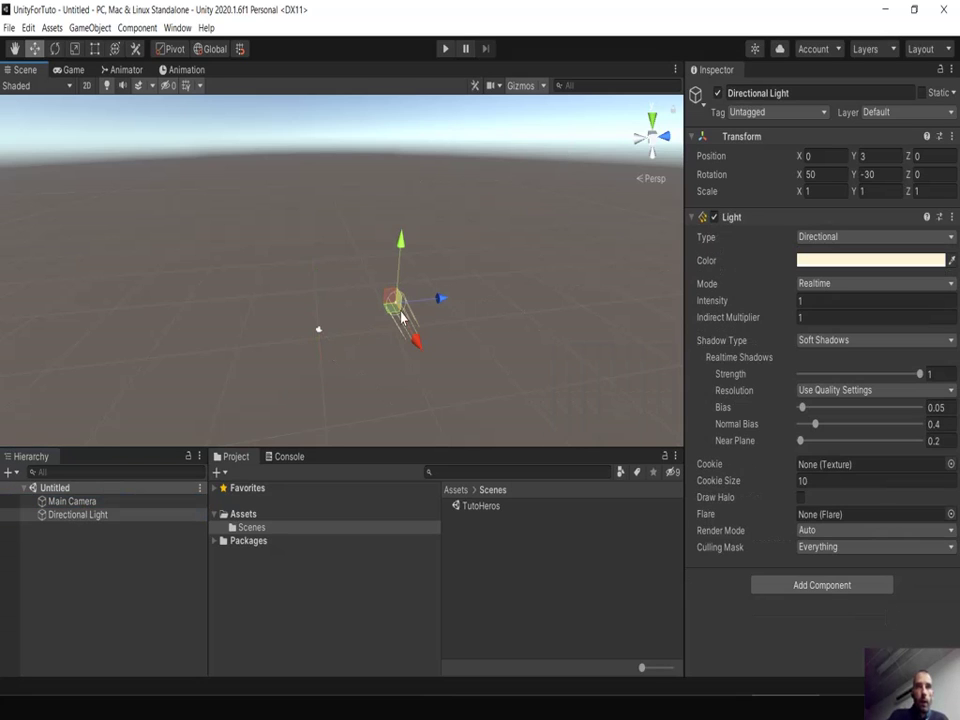
click(318, 329)
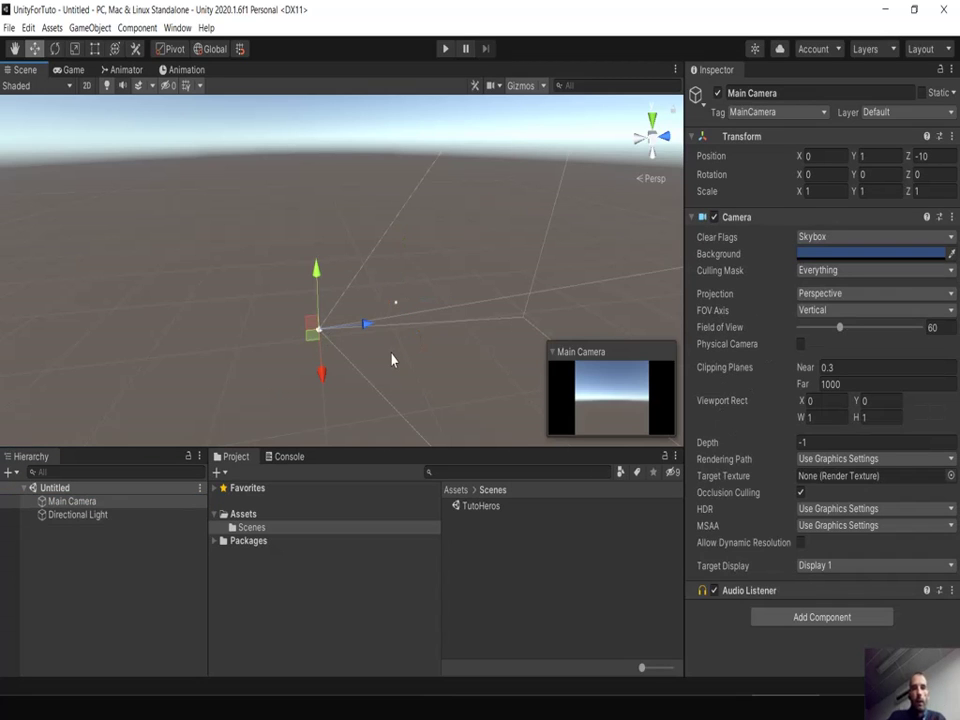
key(f)
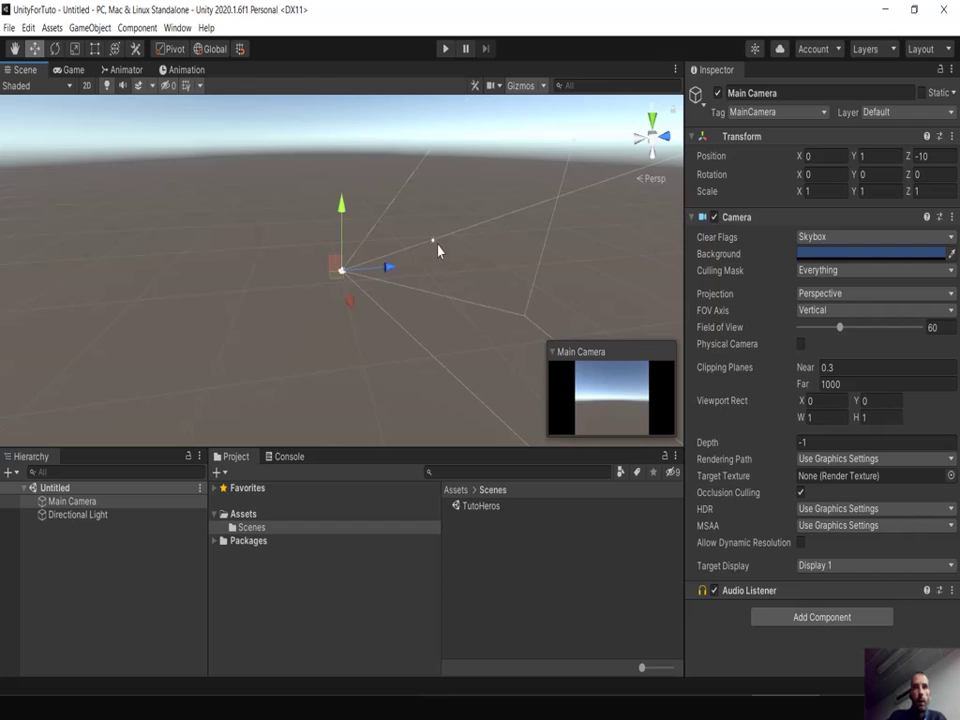
click(434, 243)
key(f)
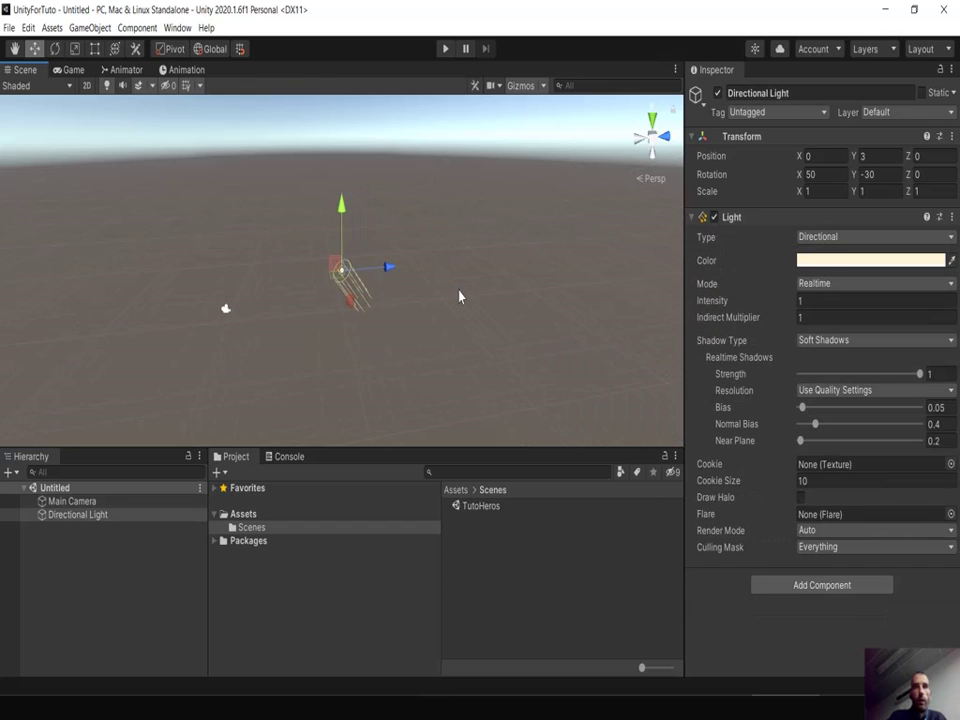
scroll(342, 303, up, 3)
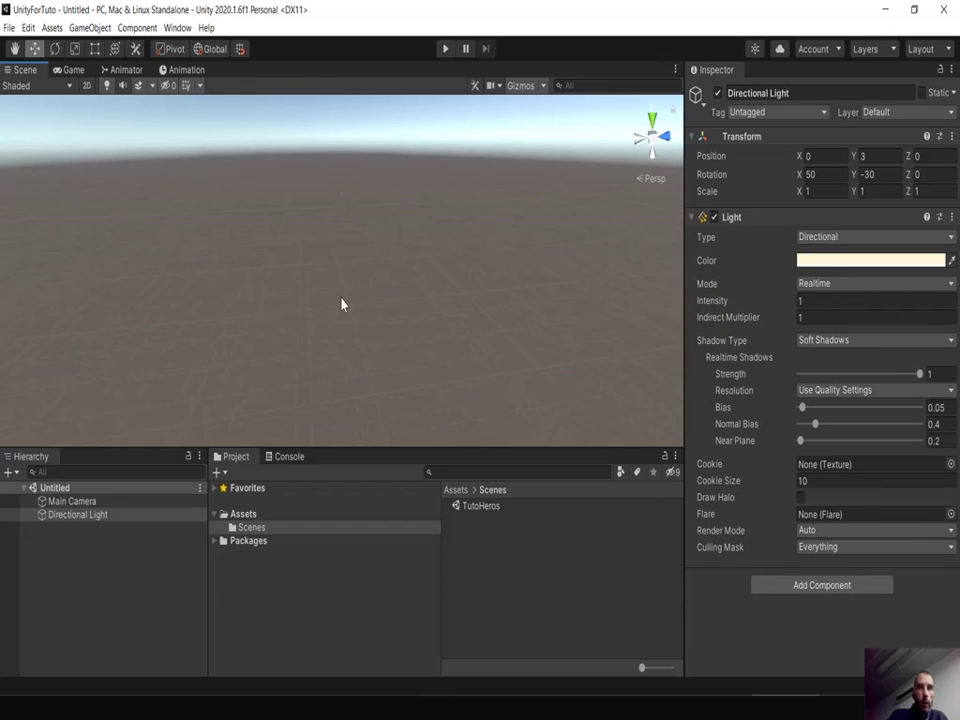
scroll(342, 303, down, 2)
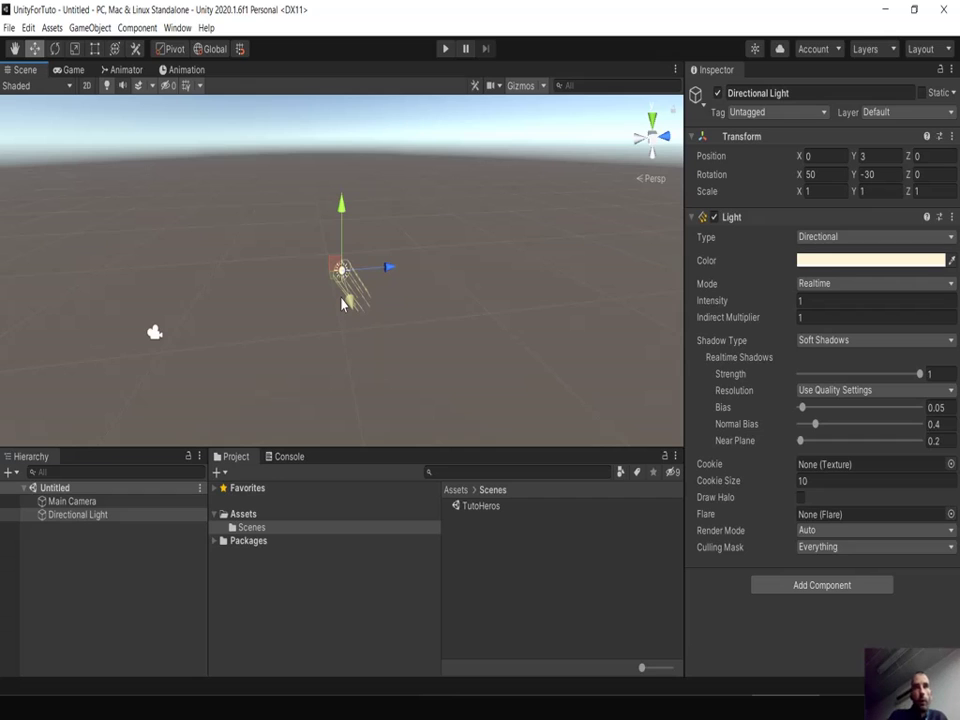
scroll(342, 303, down, 2)
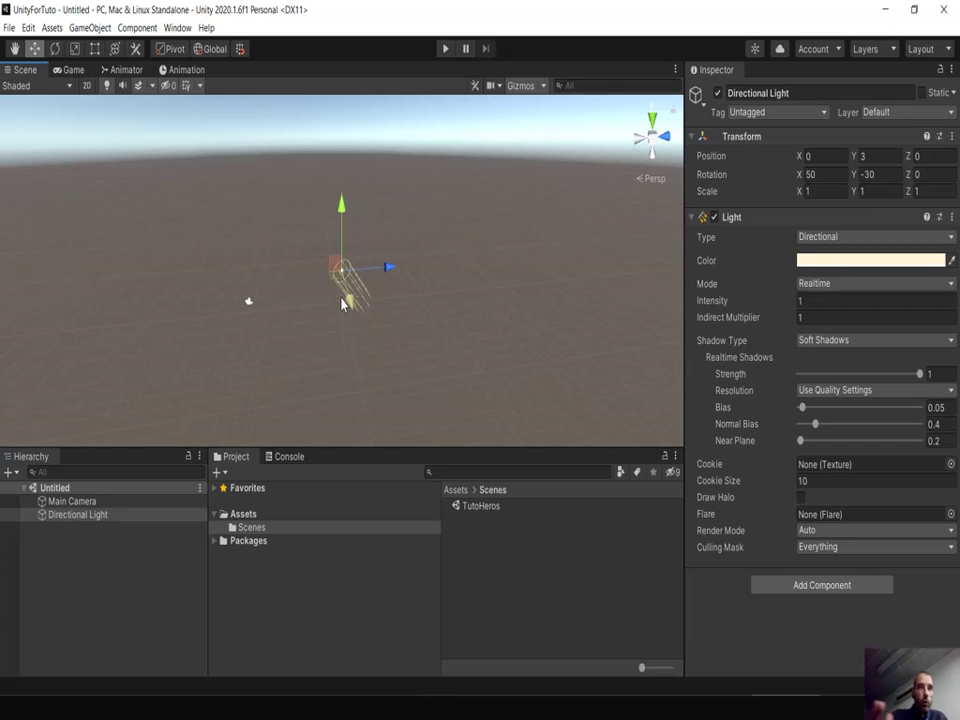
scroll(342, 303, up, 2)
scroll(342, 303, up, 2)
scroll(342, 303, up, 2)
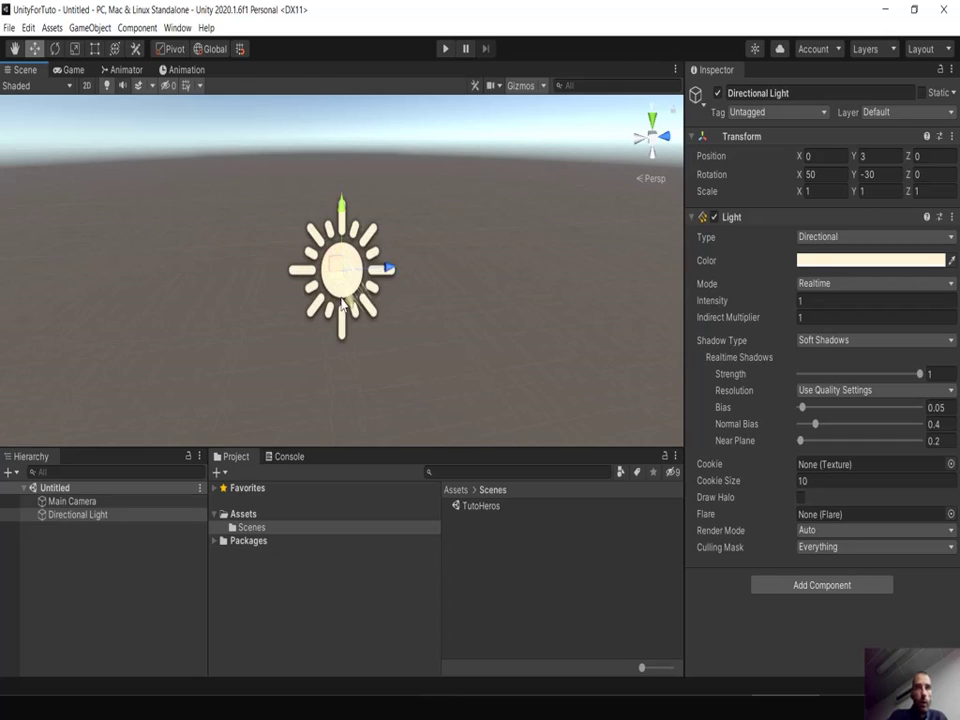
scroll(342, 303, down, 4)
key(Right)
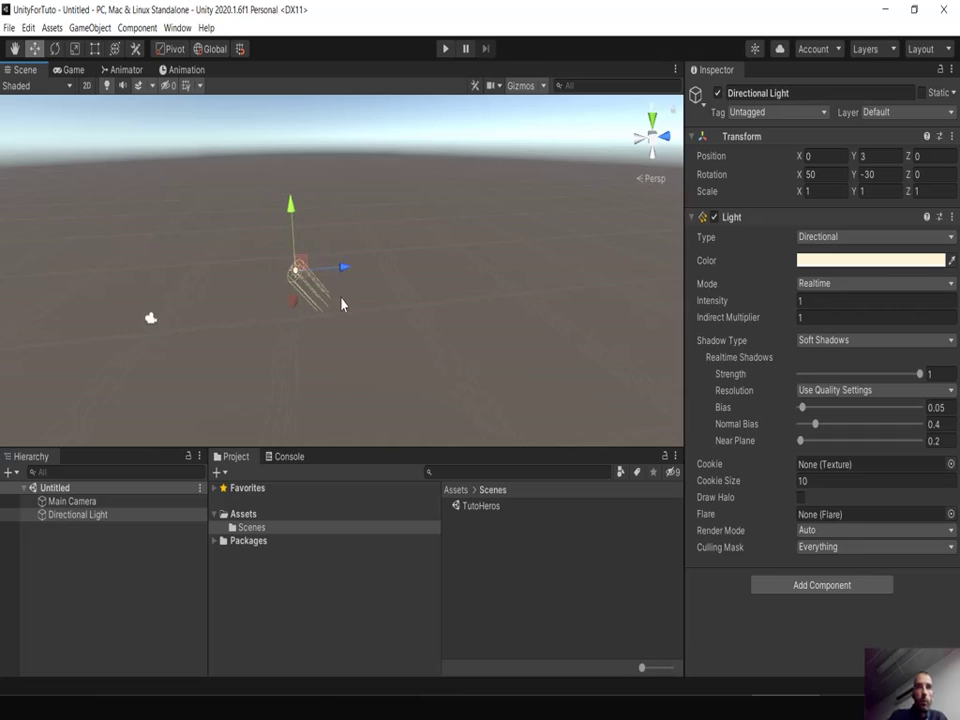
key(Left)
key(Up)
key(Down)
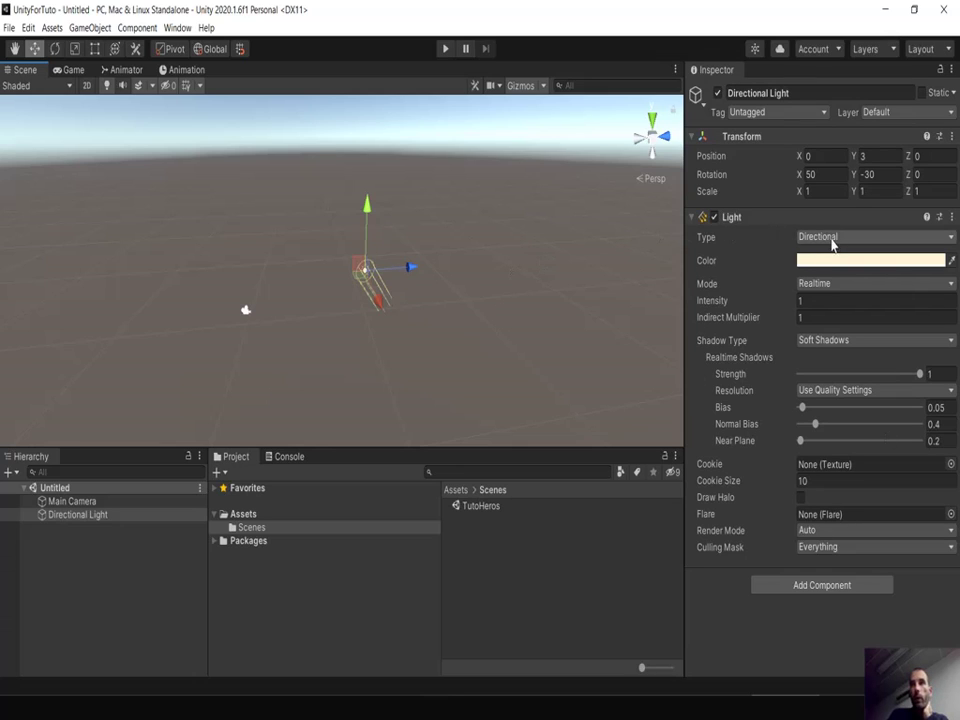
click(693, 219)
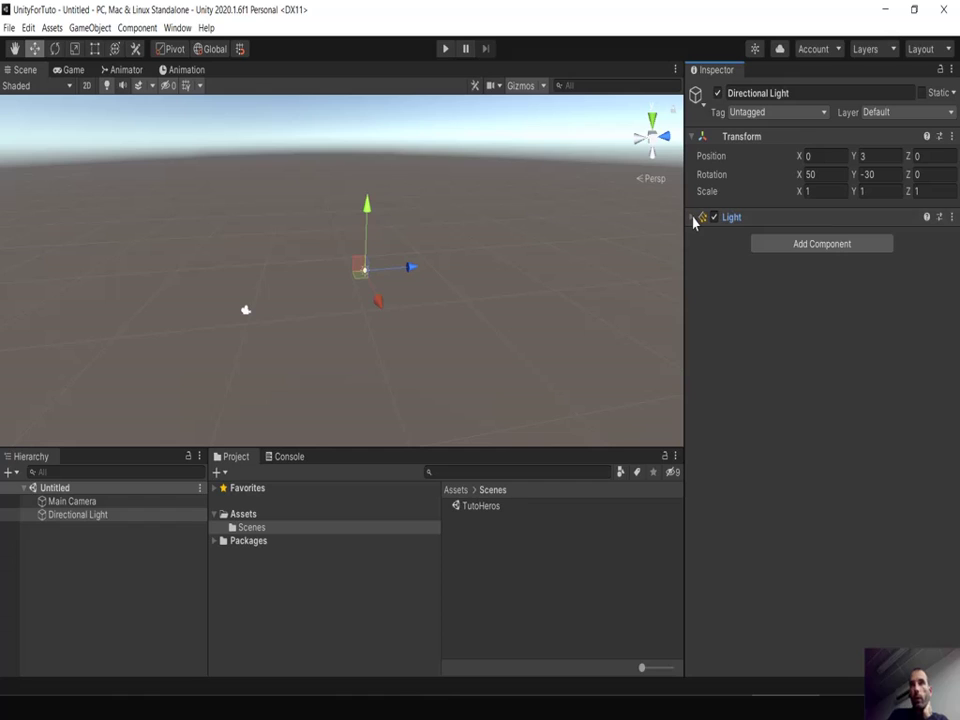
click(693, 218)
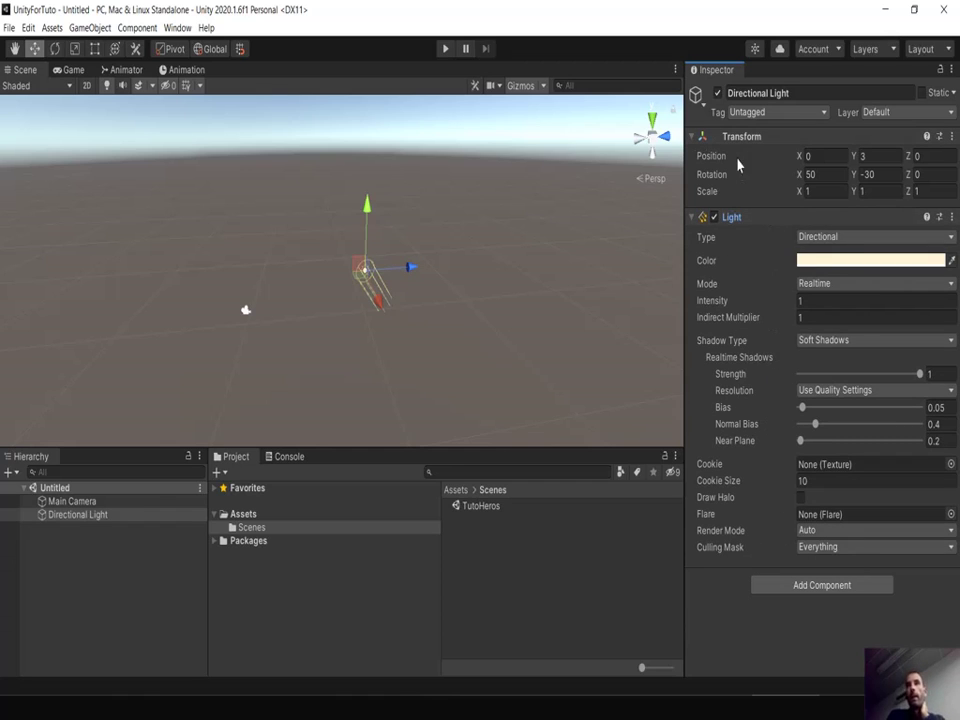
click(691, 136)
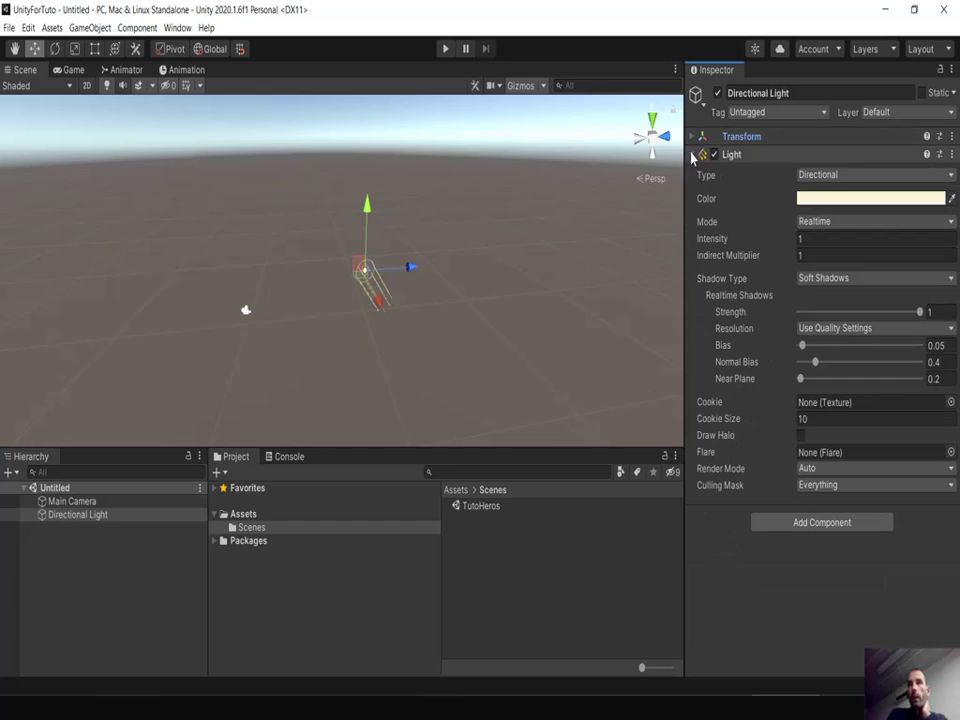
click(691, 155)
click(691, 155)
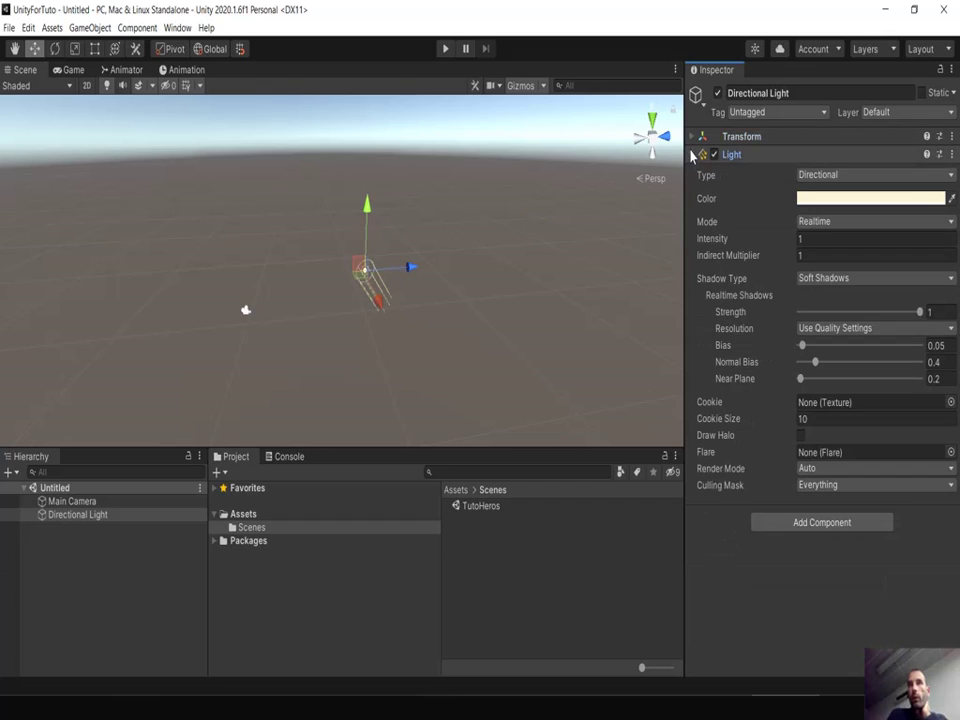
click(690, 138)
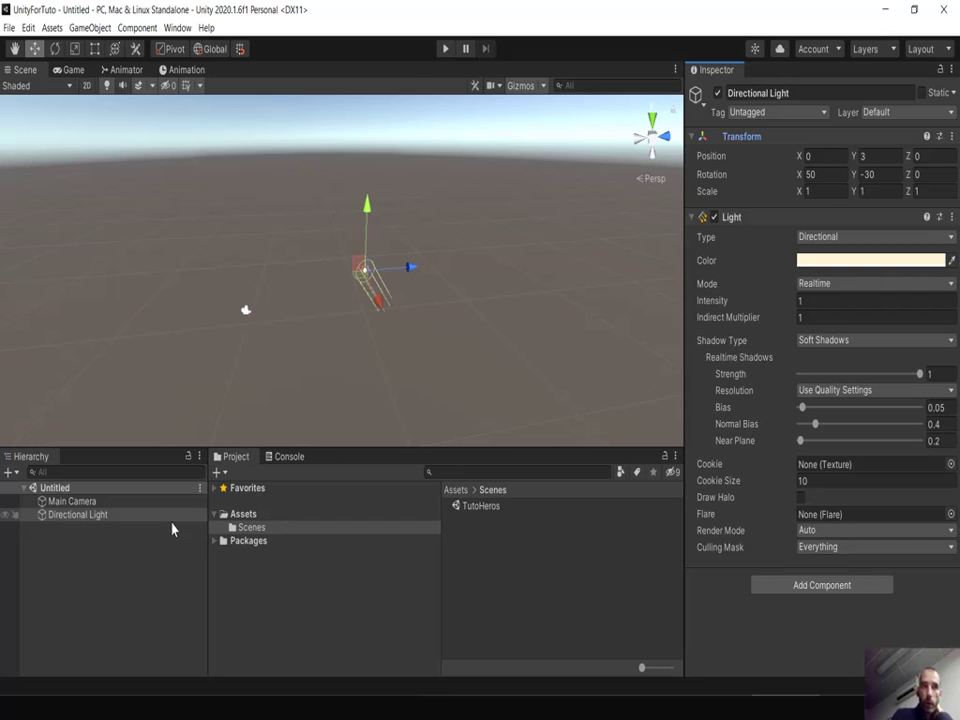
Add a Plane object to the scene from the Hierarchy's 3D Object menu
right_click(92, 540)
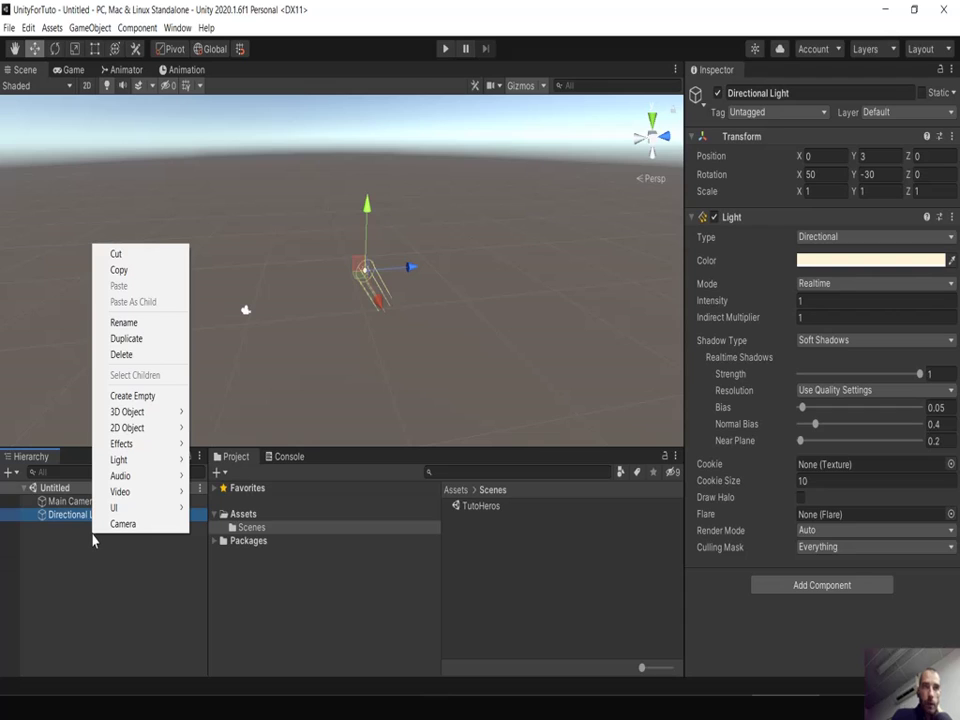
click(81, 558)
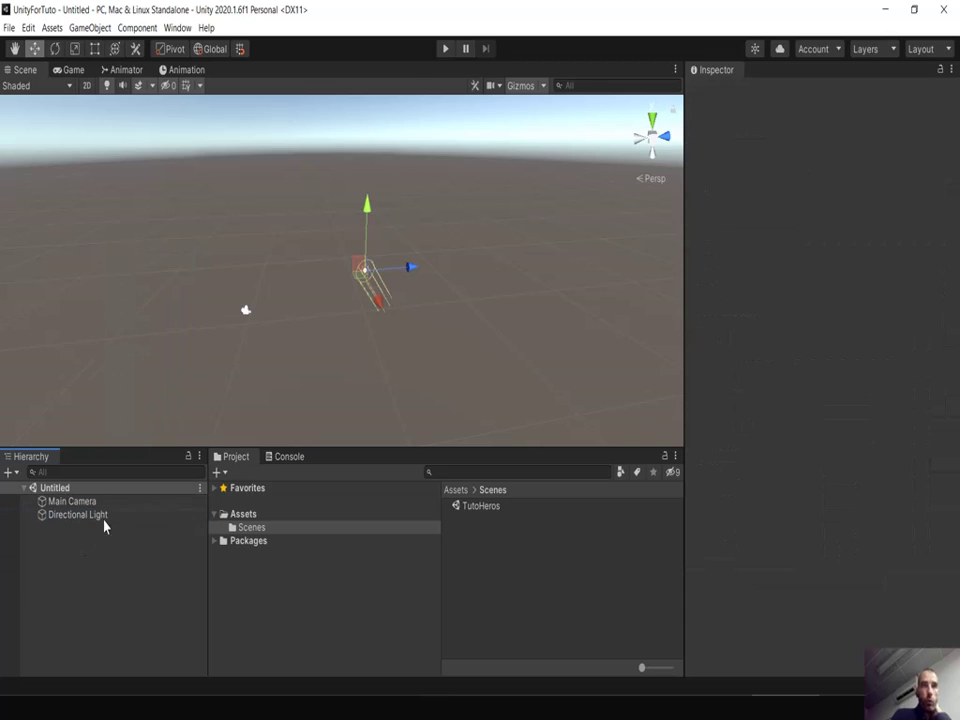
right_click(86, 562)
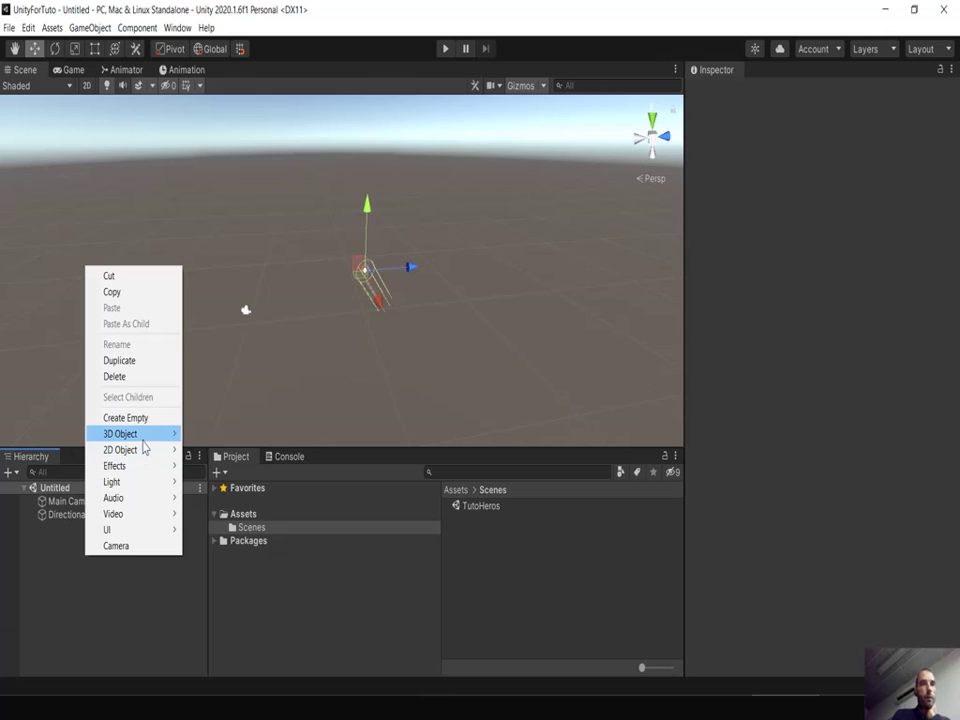
mouse_move(150, 441)
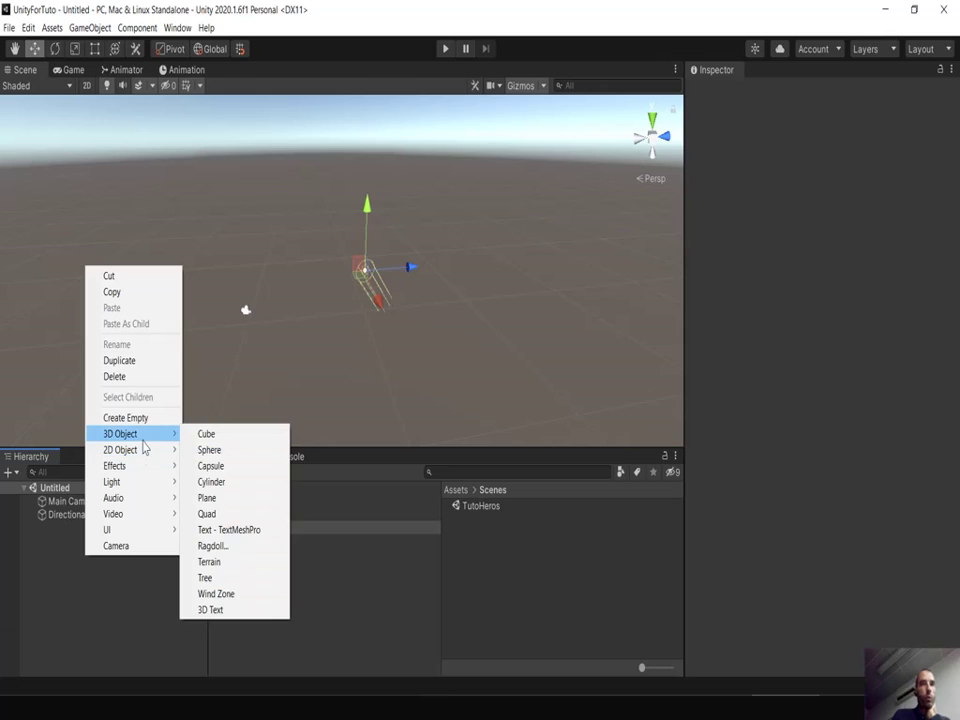
click(209, 498)
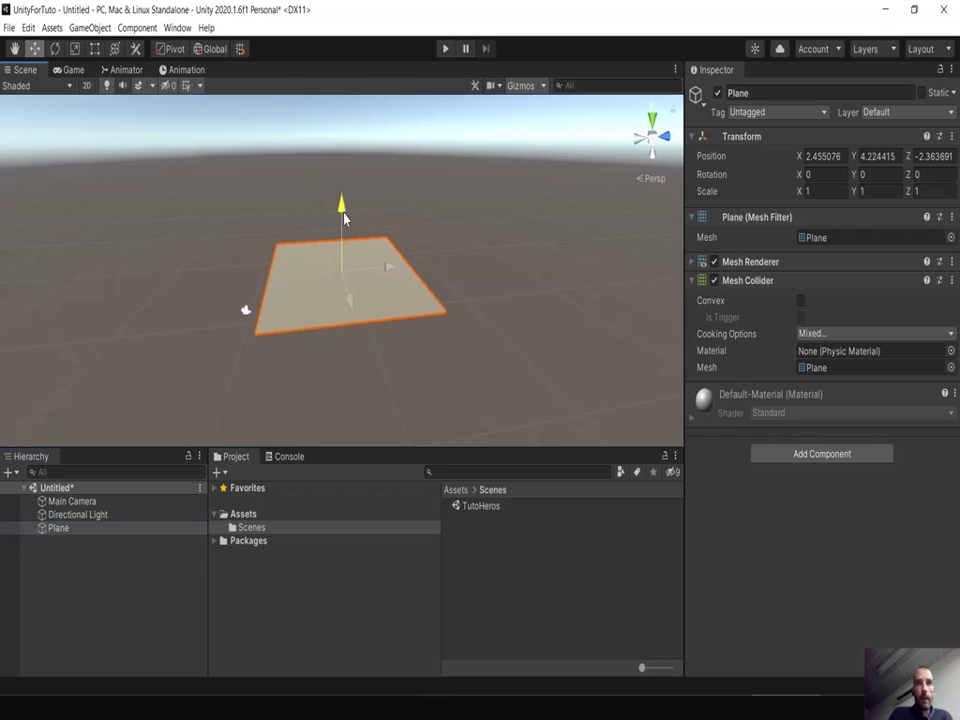
mouse_move(344, 218)
mouse_down()
mouse_move(341, 280)
mouse_move(327, 250)
mouse_up()
text(2.32)
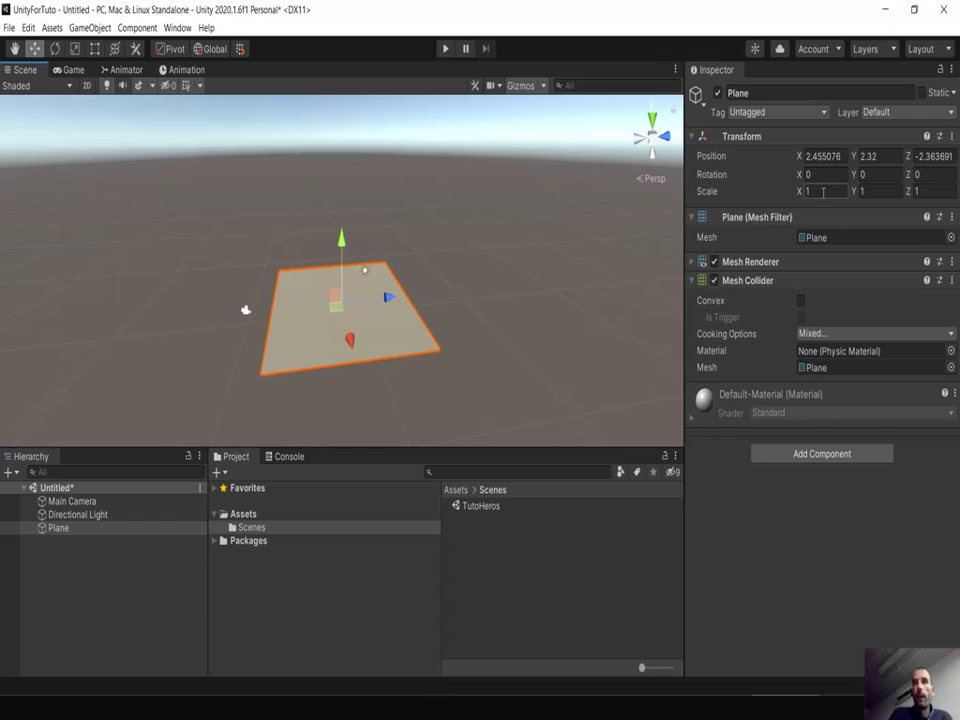
Set the plane's Transform Position to X 0, Y 0, Z 0
click(881, 156)
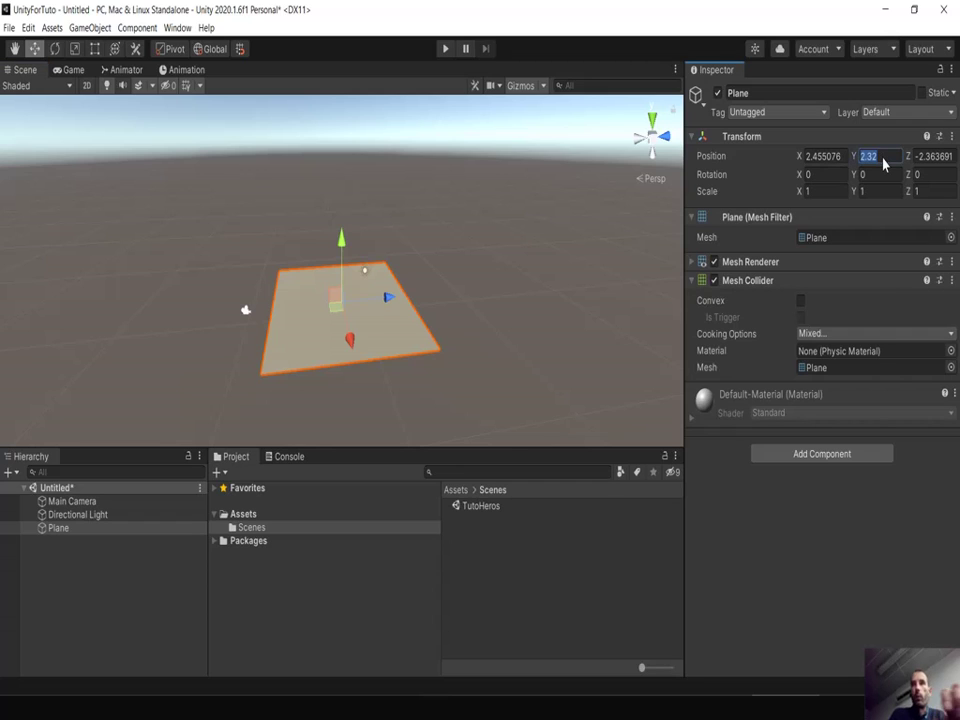
text(0)
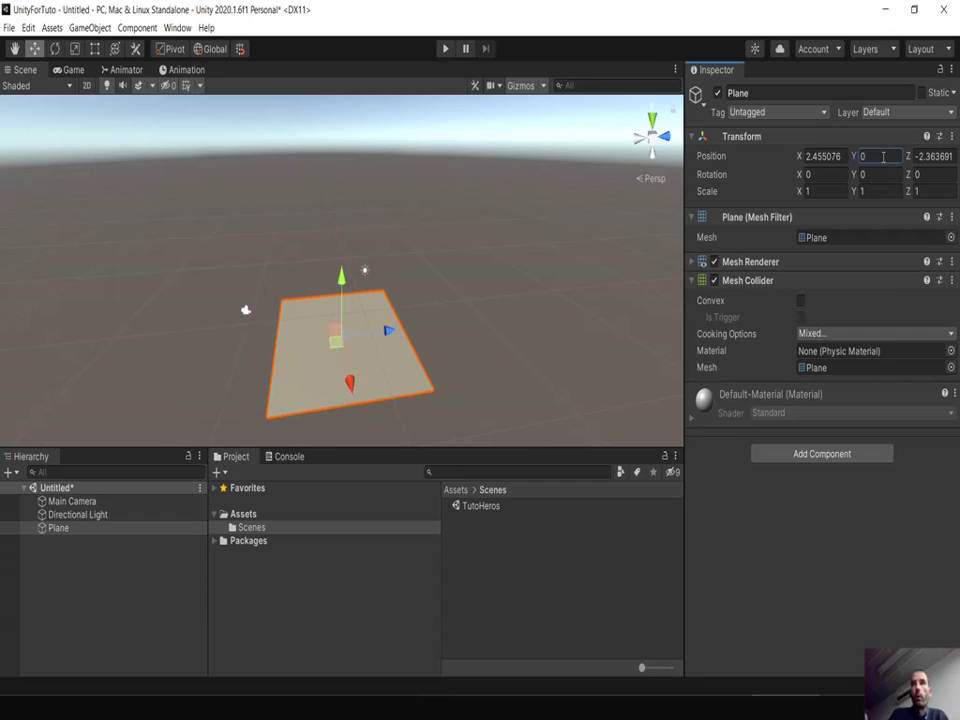
click(835, 156)
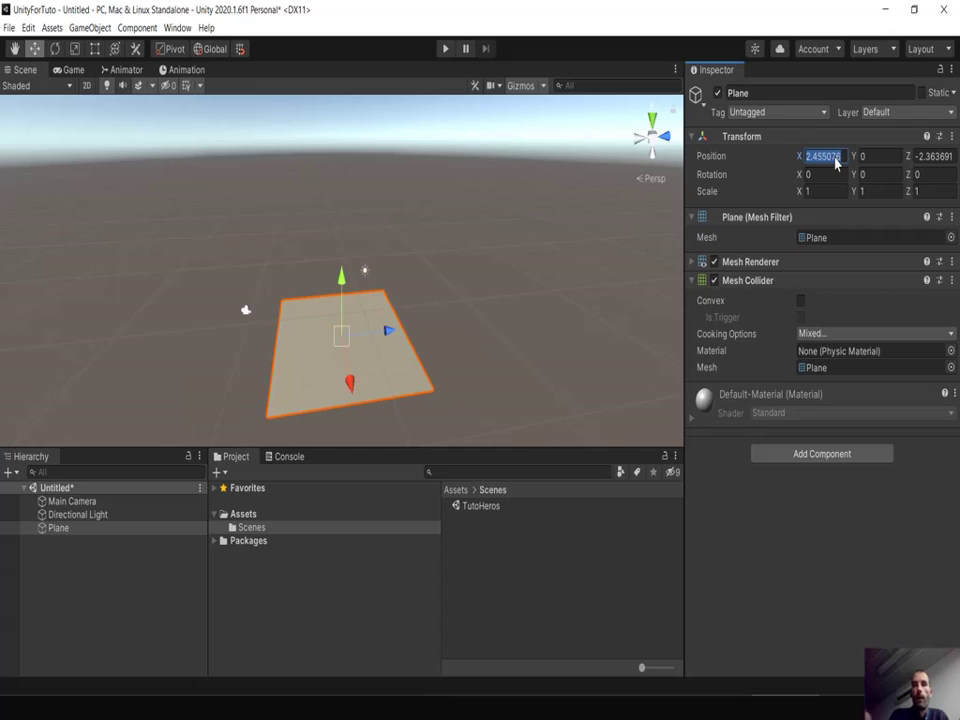
text(0)
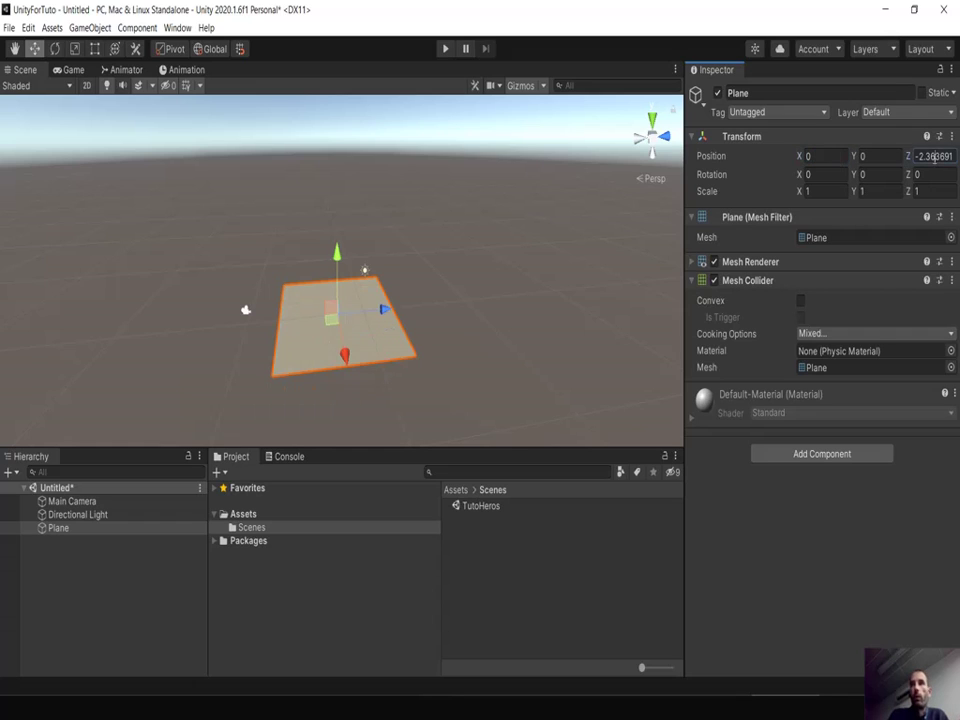
click(933, 156)
text(0)
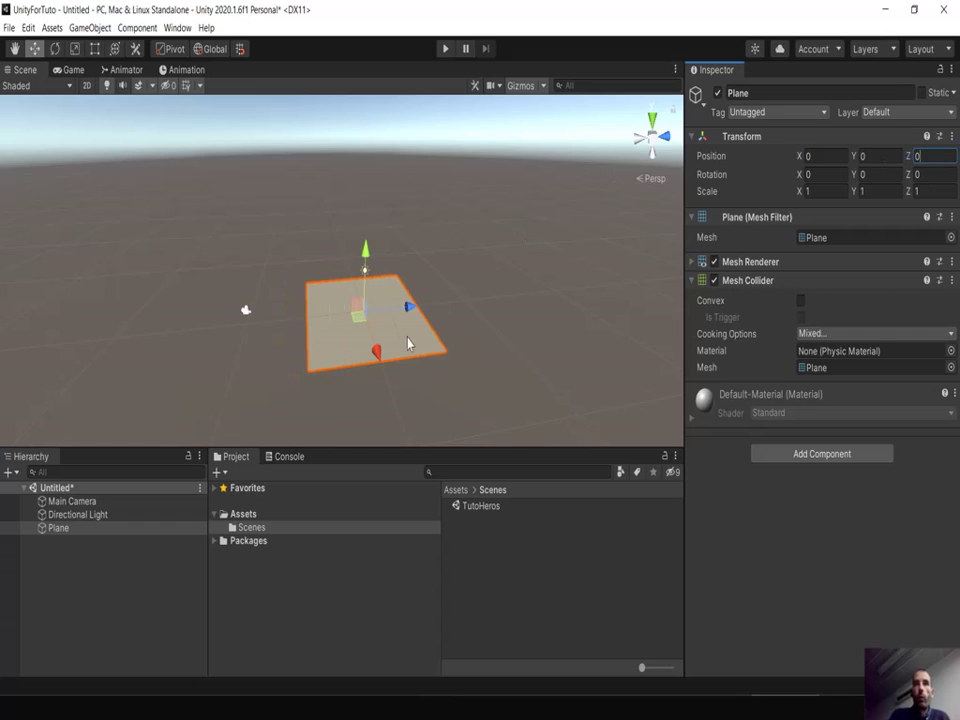
drag(380, 350, 374, 346)
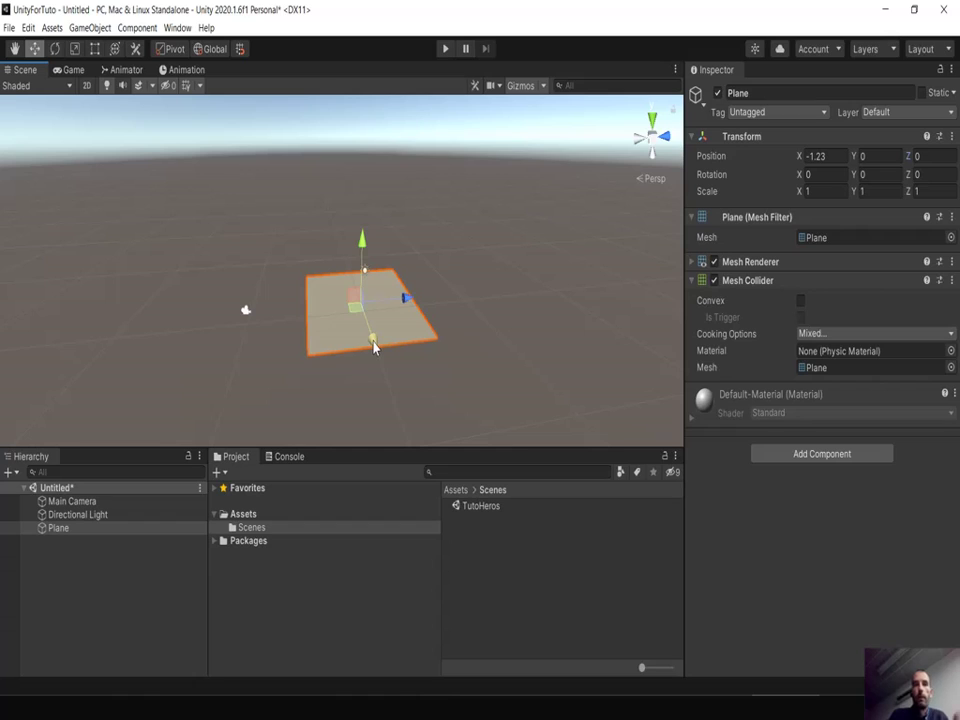
key(ctrl+z)
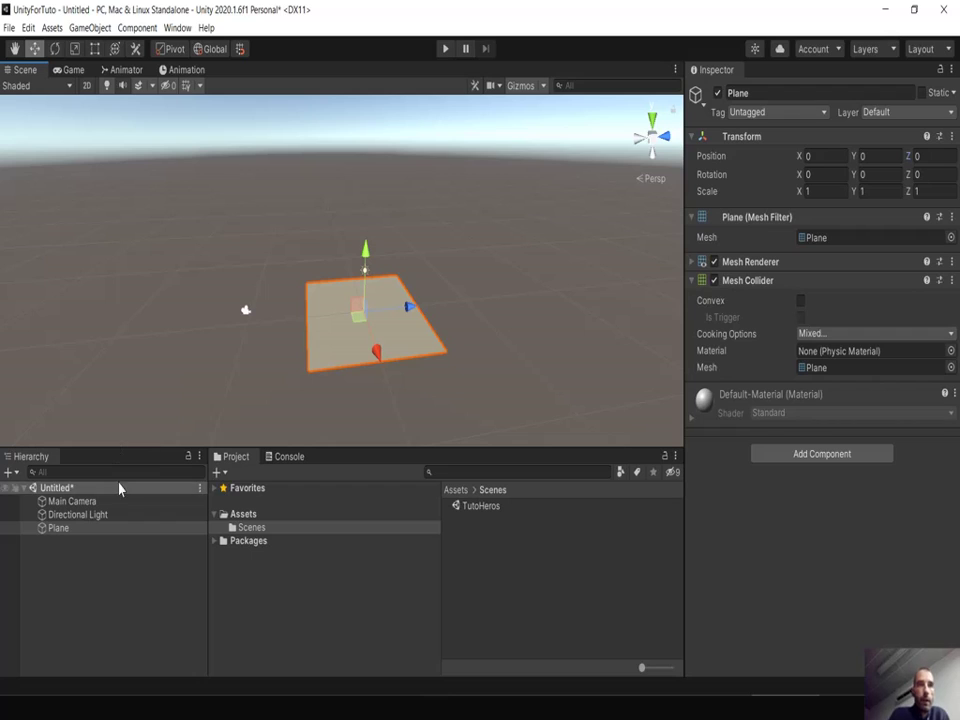
Rename the Plane object to Ground
click(76, 528)
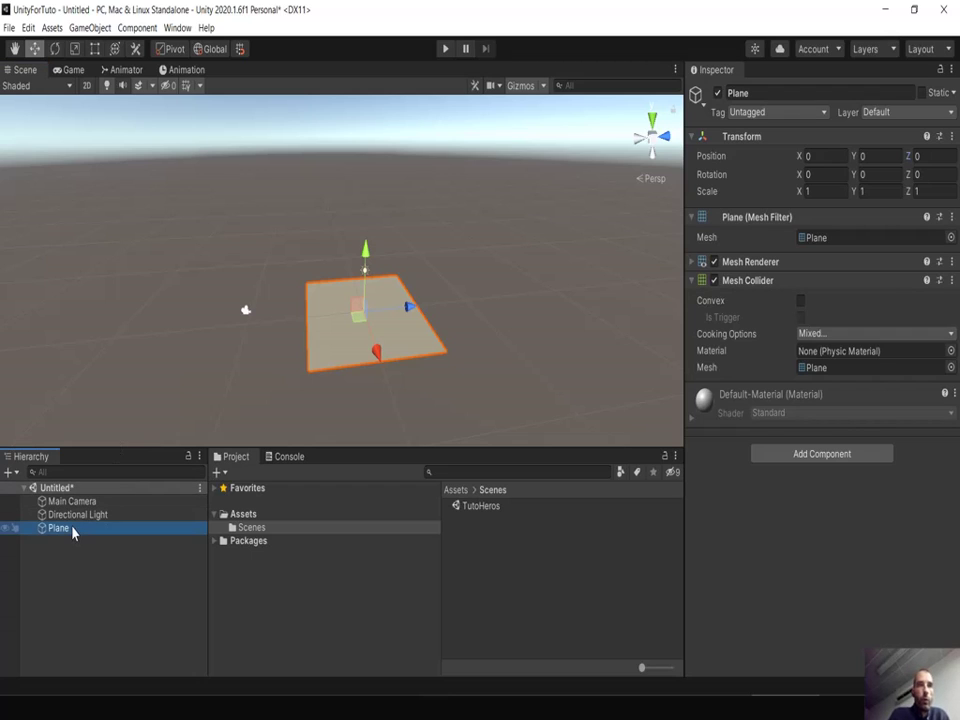
key(F2)
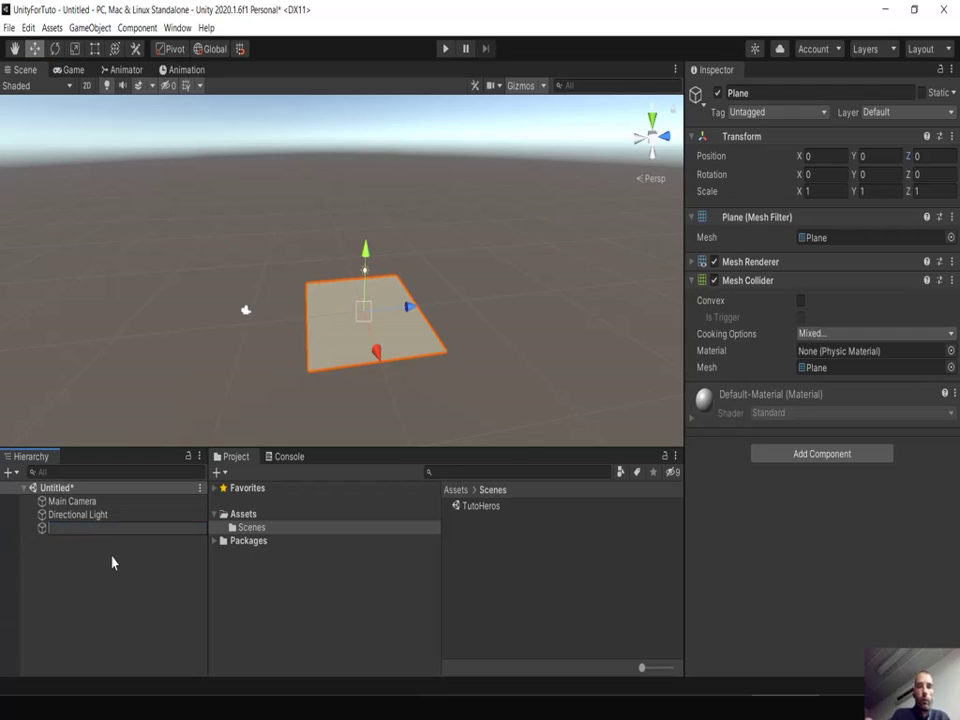
text(Ground)
key(Return)
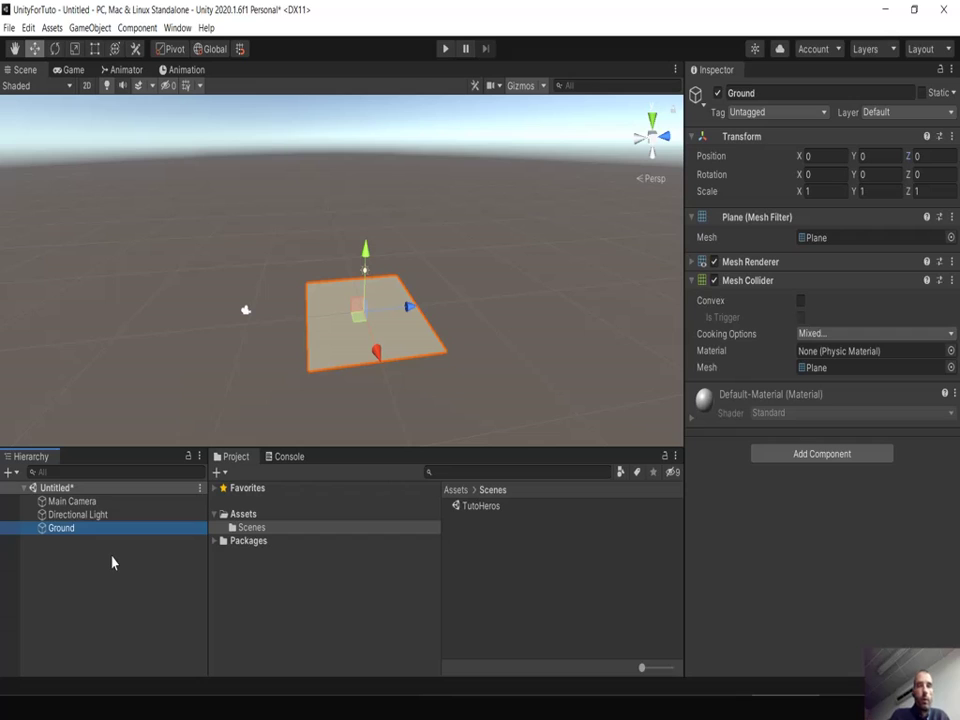
Scale the Ground plane to 10 on X, Y and Z
click(333, 352)
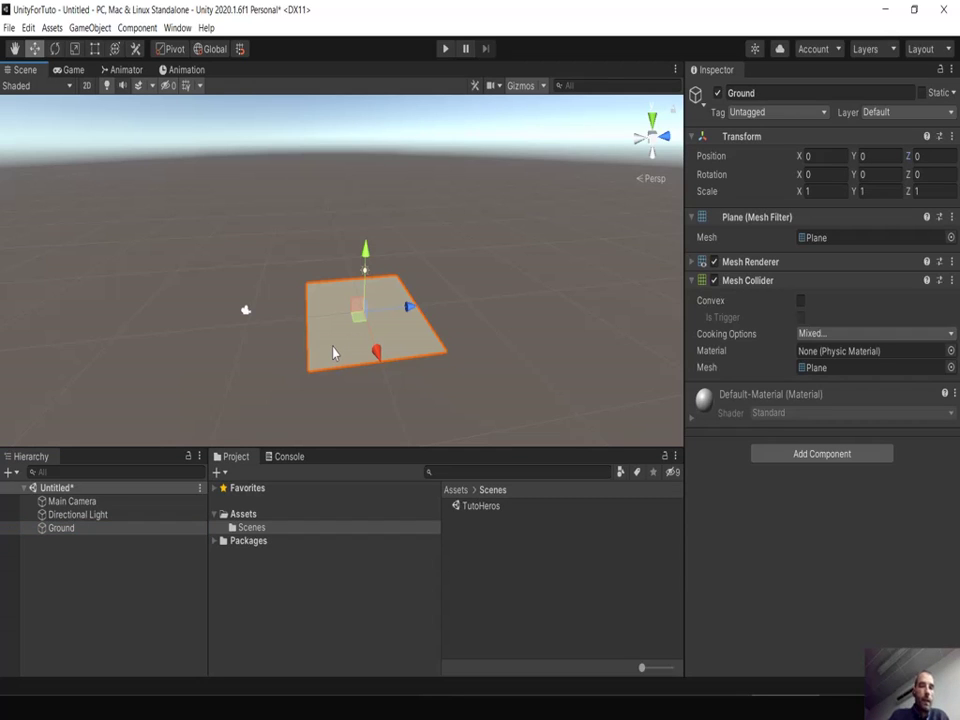
key(r)
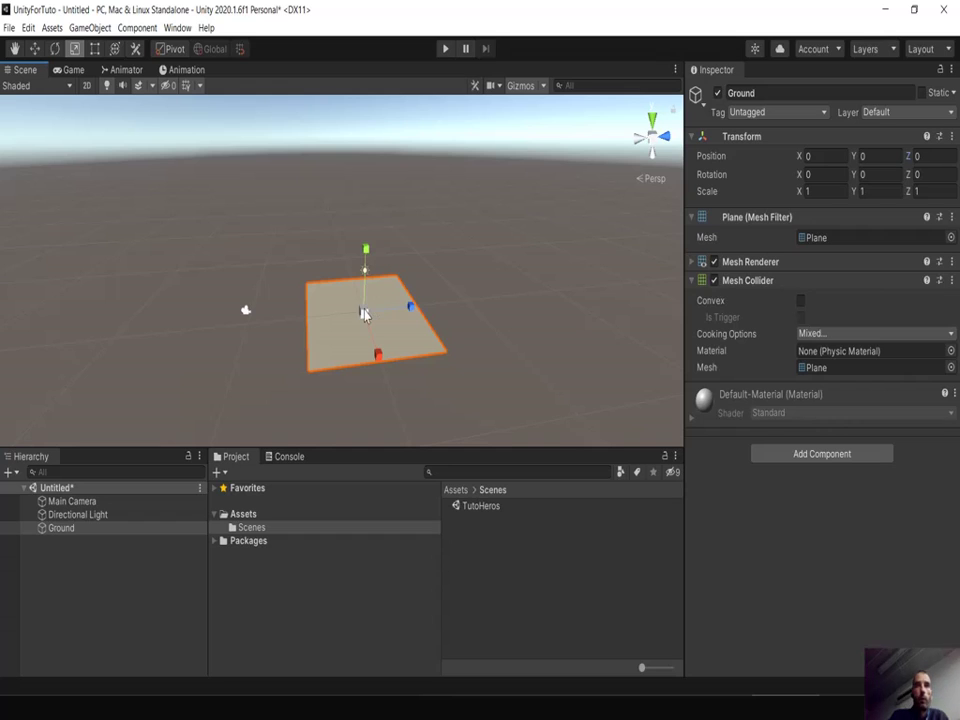
drag(365, 314, 492, 253)
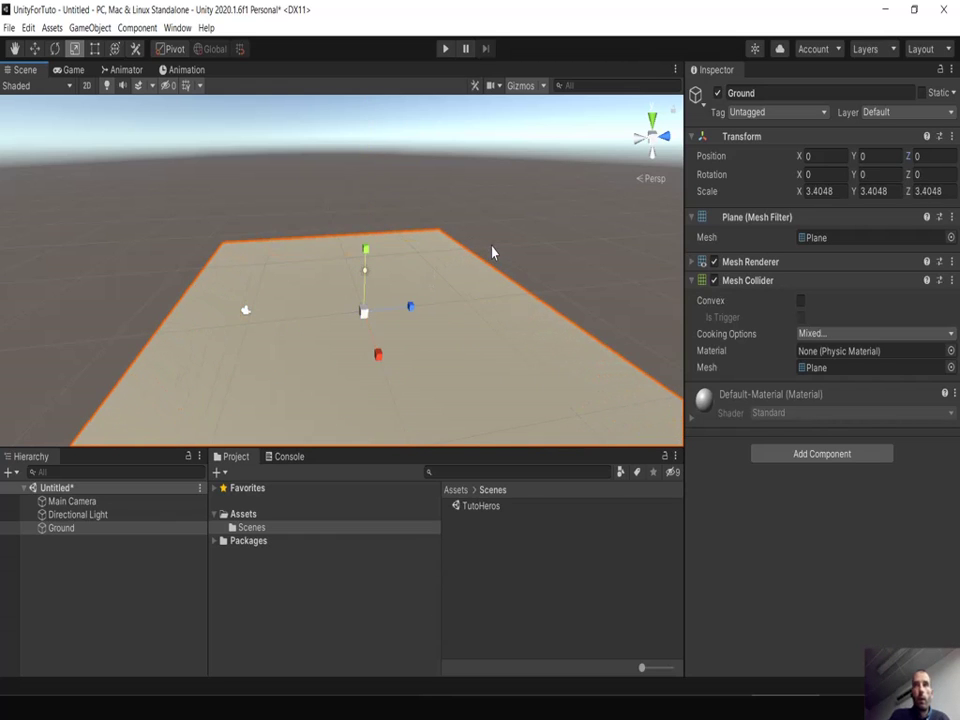
click(822, 191)
key(BackSpace)
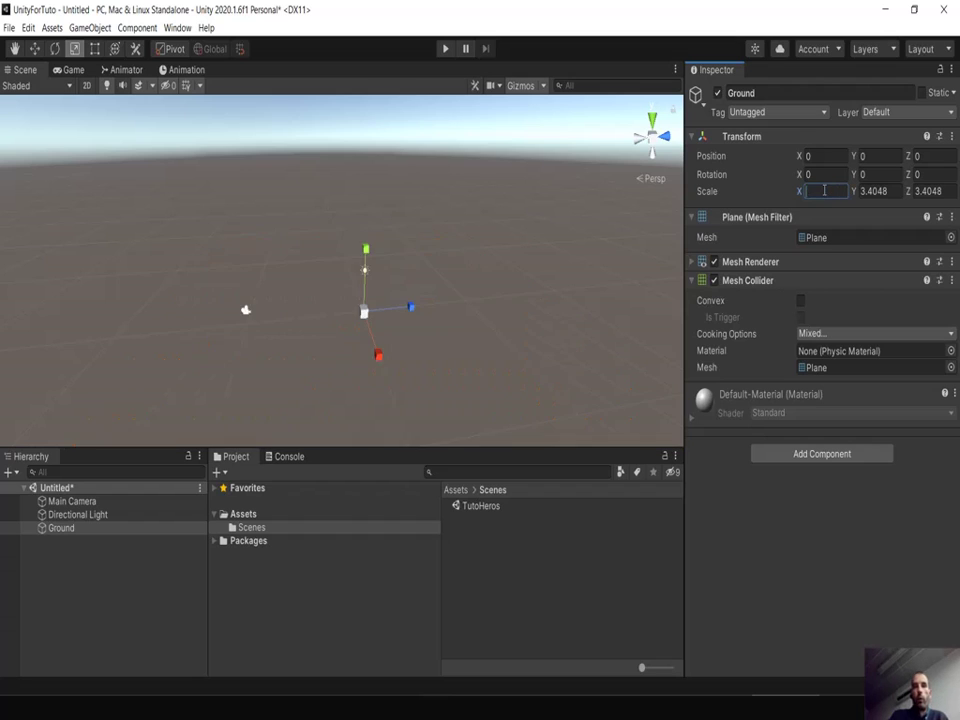
text(10)
click(876, 191)
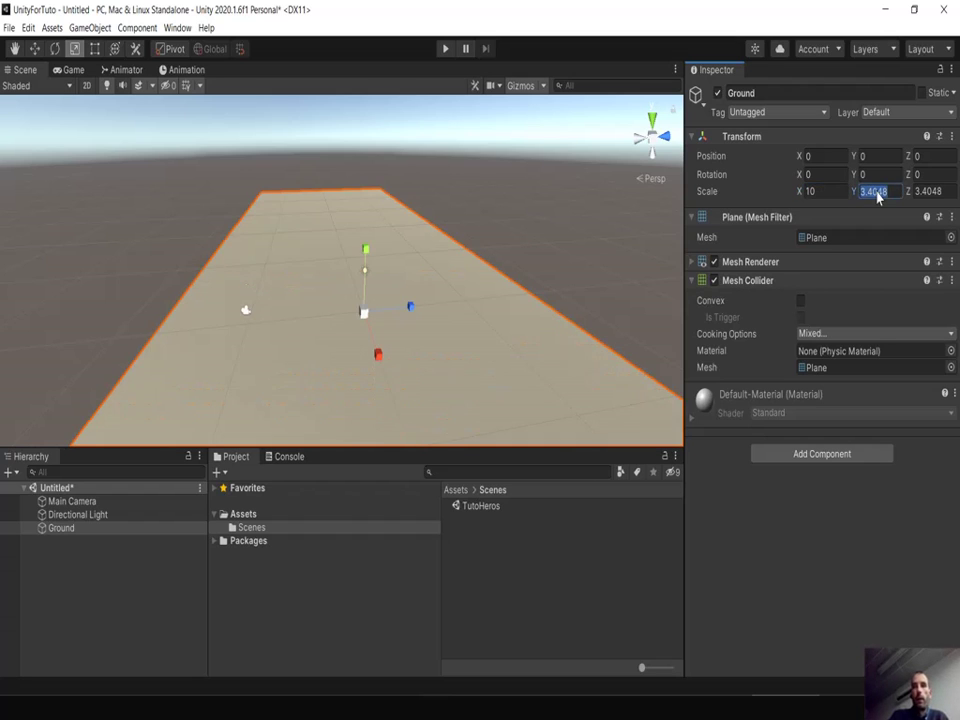
text(10)
click(912, 191)
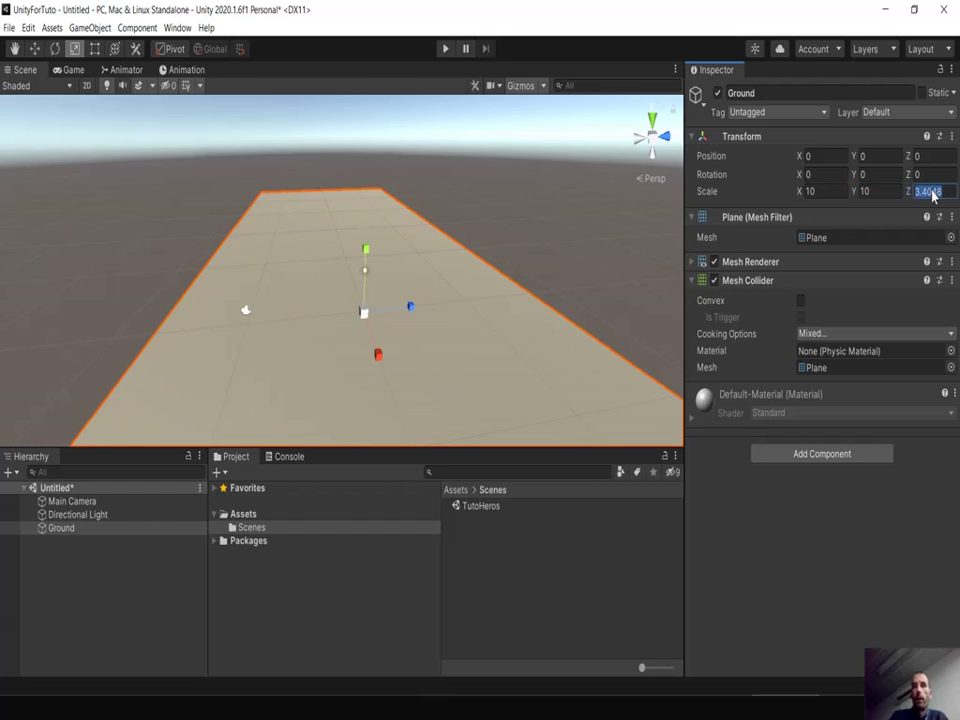
text(10)
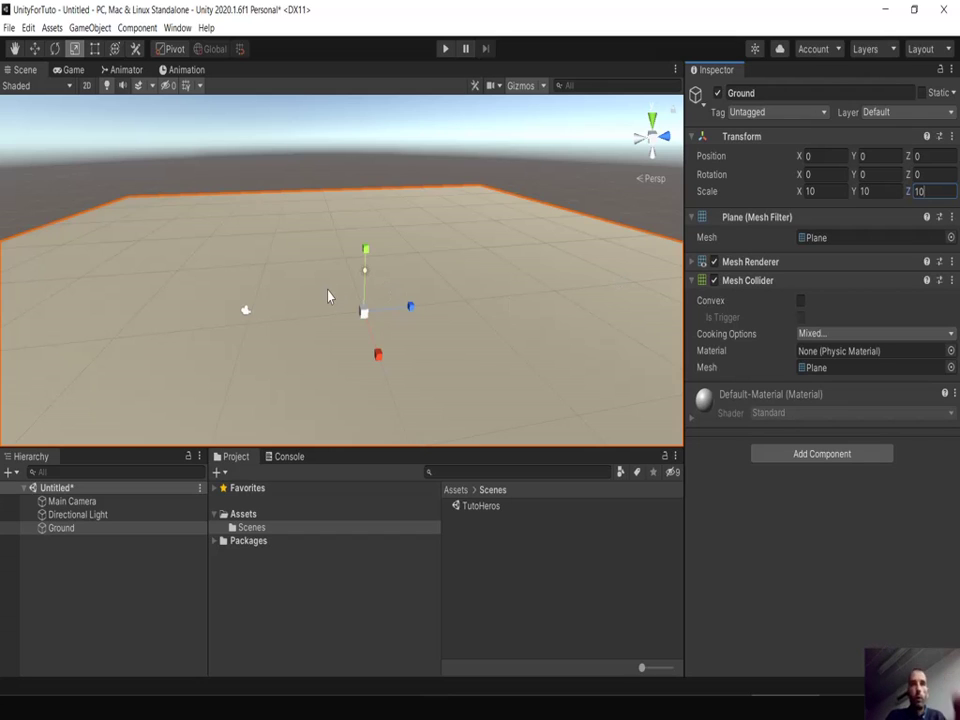
key(alt)
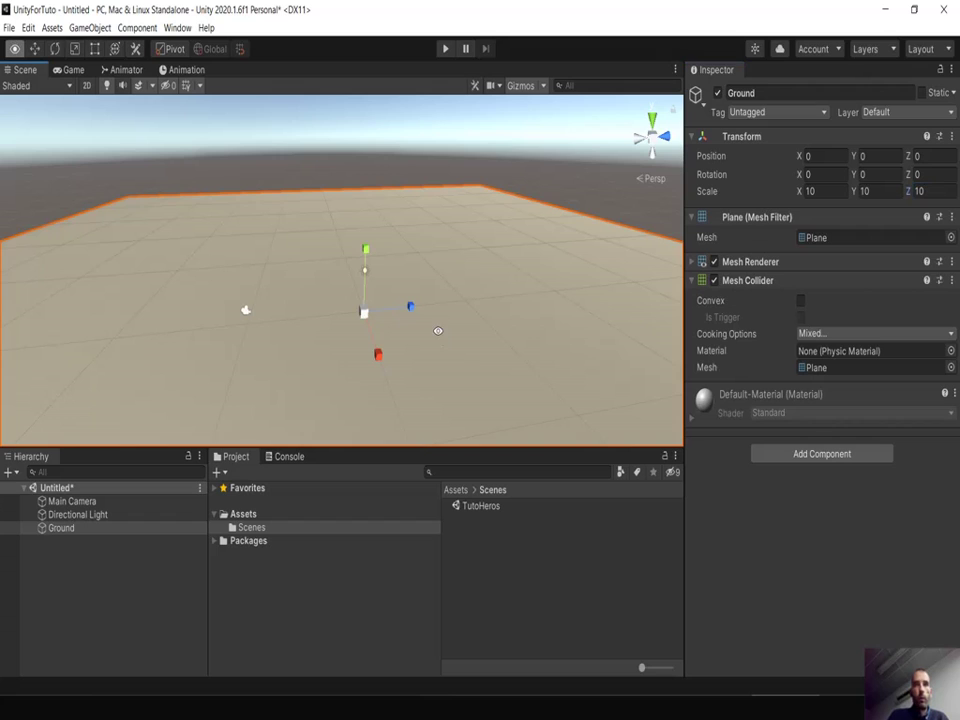
mouse_move(437, 330)
alt+mouse_down()
mouse_move(419, 325)
mouse_move(458, 317)
alt+mouse_up()
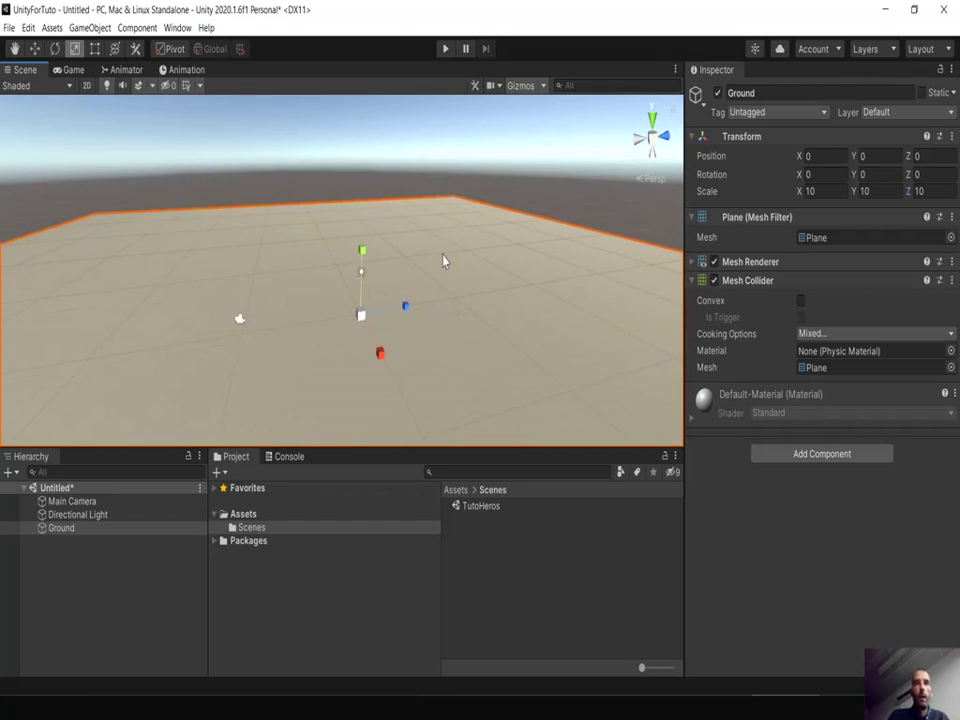
click(239, 320)
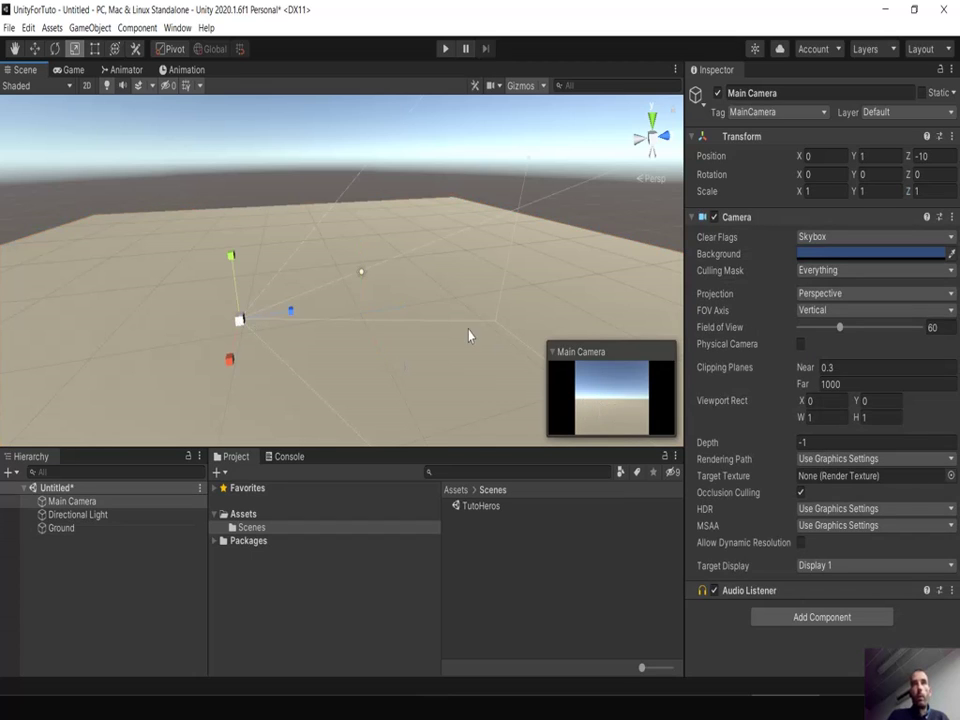
click(443, 52)
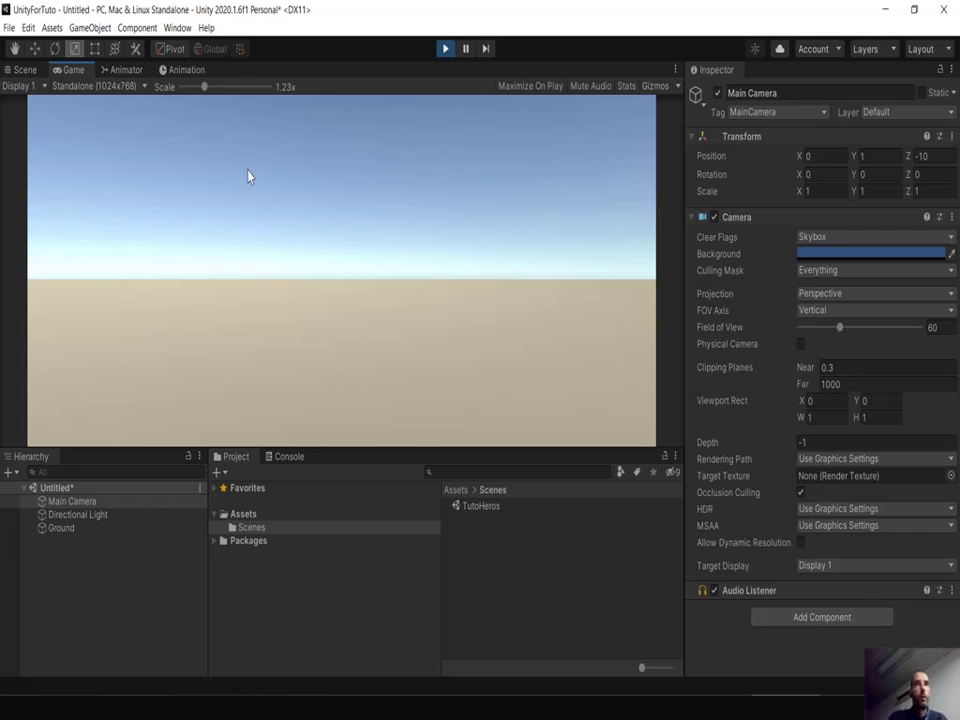
click(447, 50)
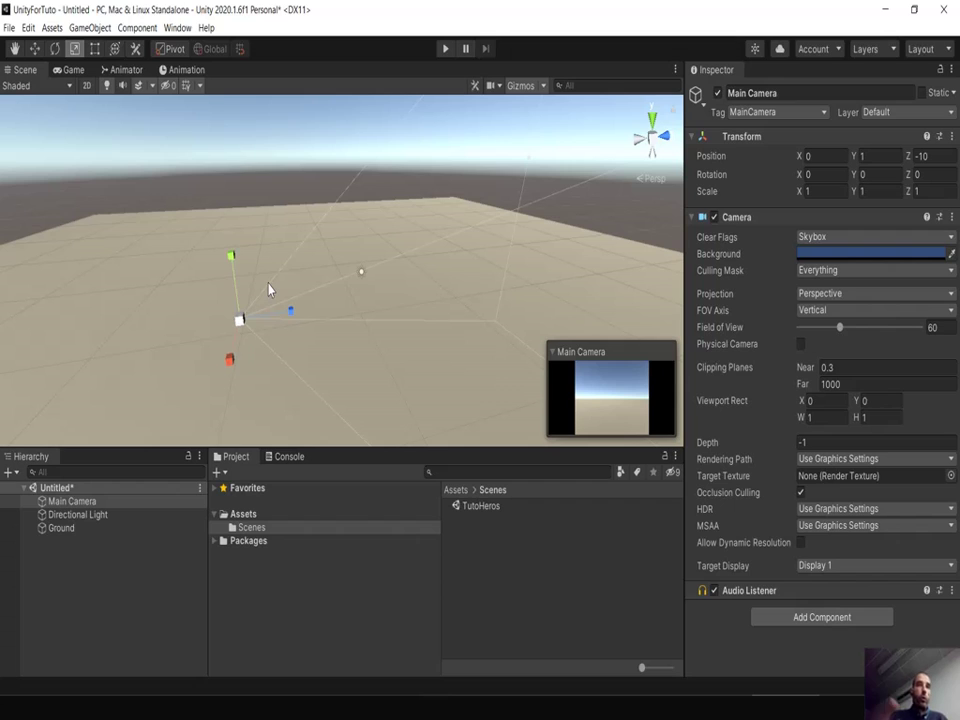
Save the open scene through File > Save as TutoHeros in the Scenes folder
key(ctrl+s)
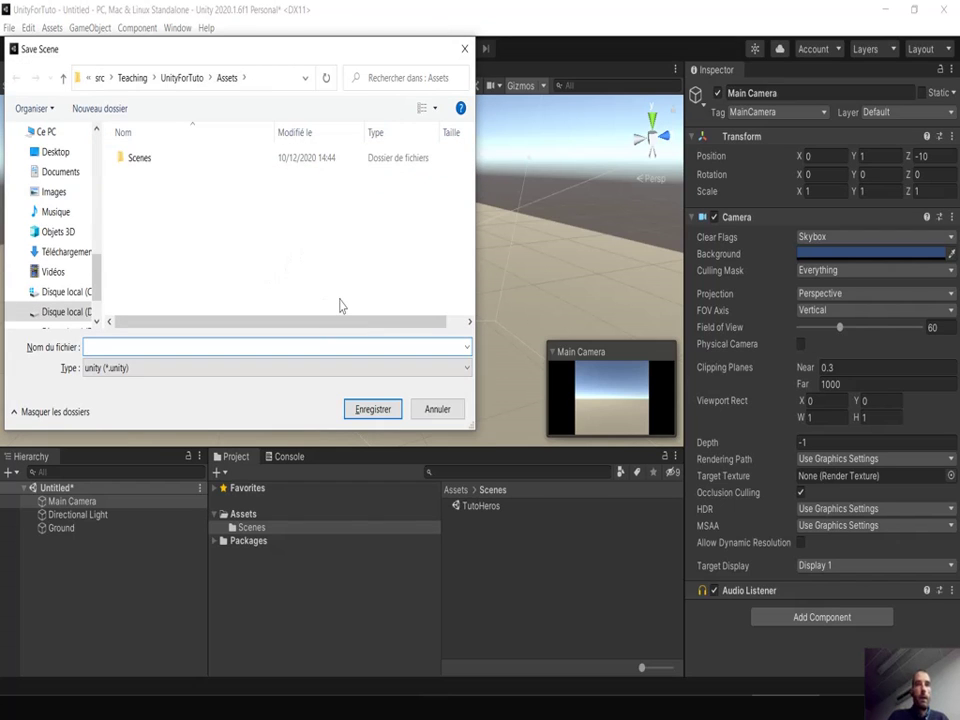
key(Escape)
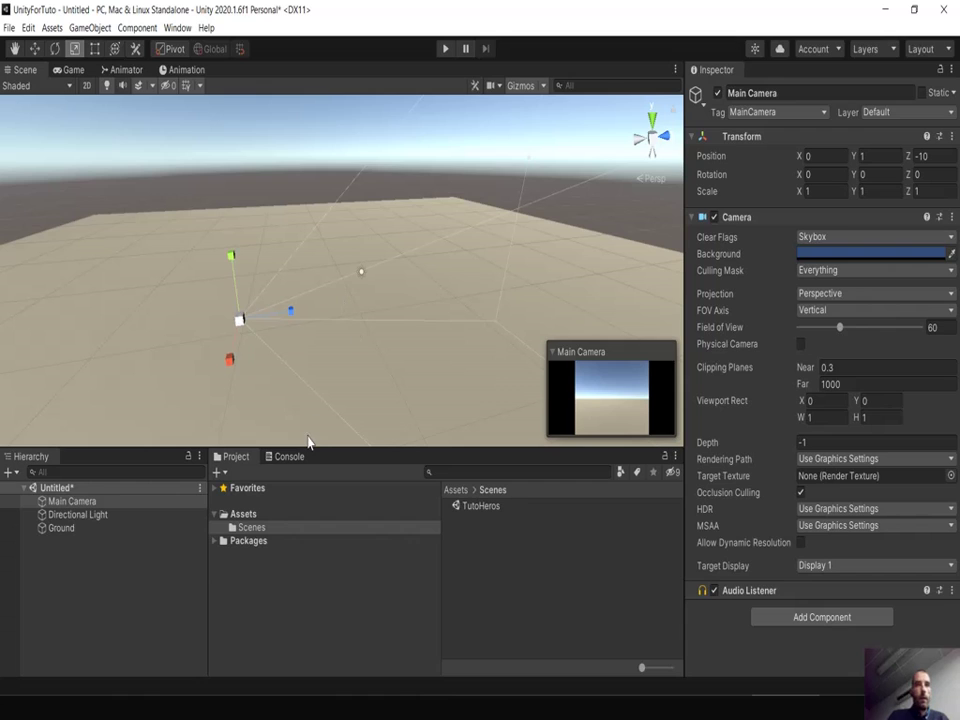
click(257, 528)
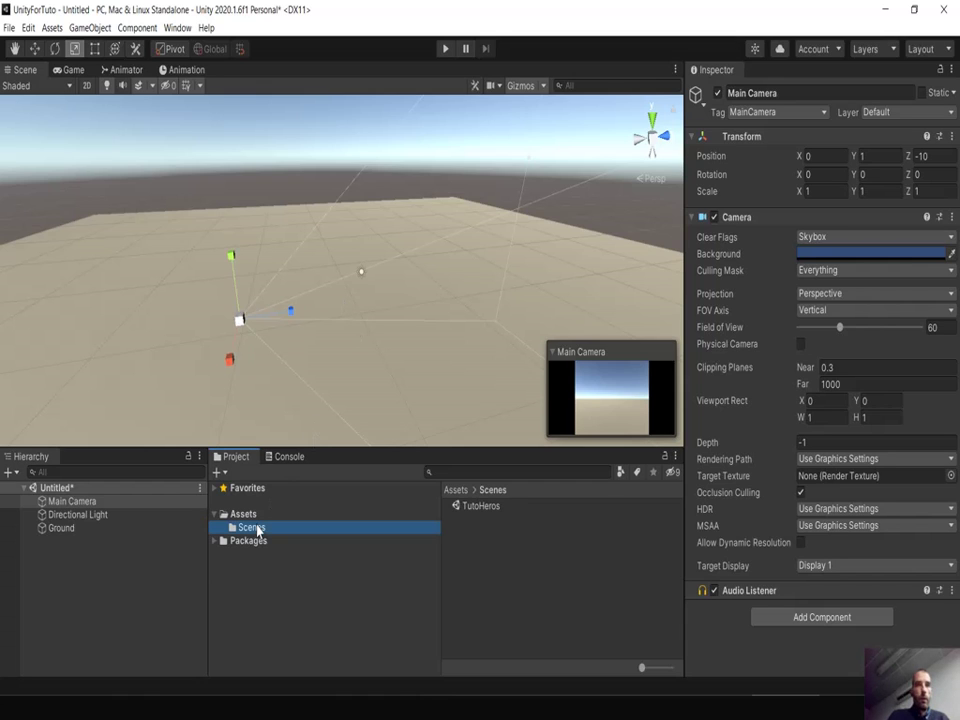
click(9, 27)
click(34, 83)
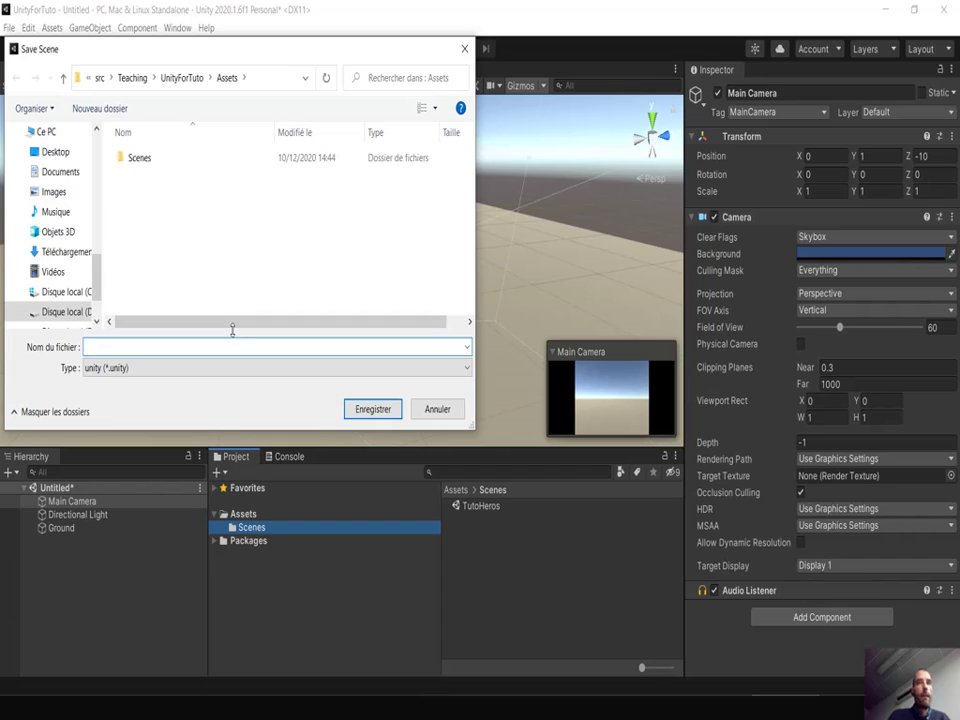
key(Escape)
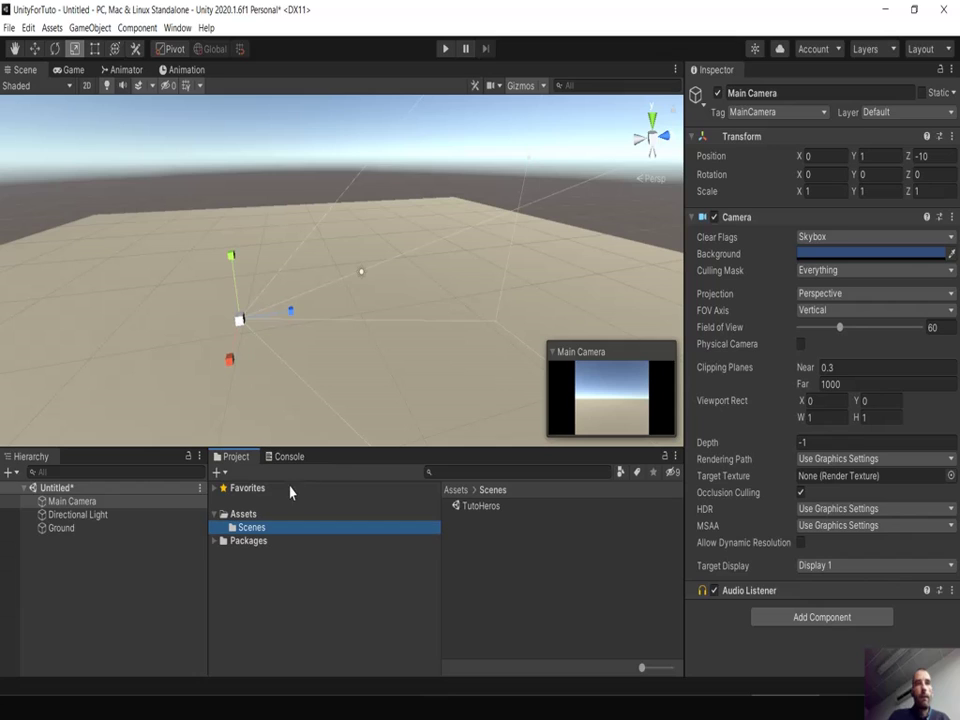
click(479, 507)
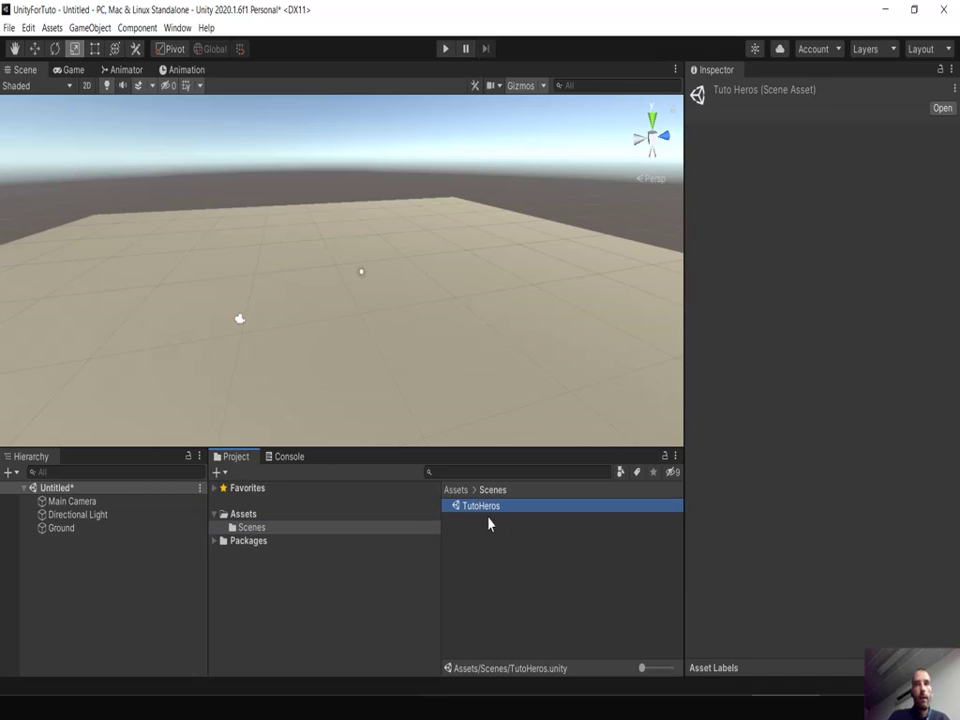
click(252, 530)
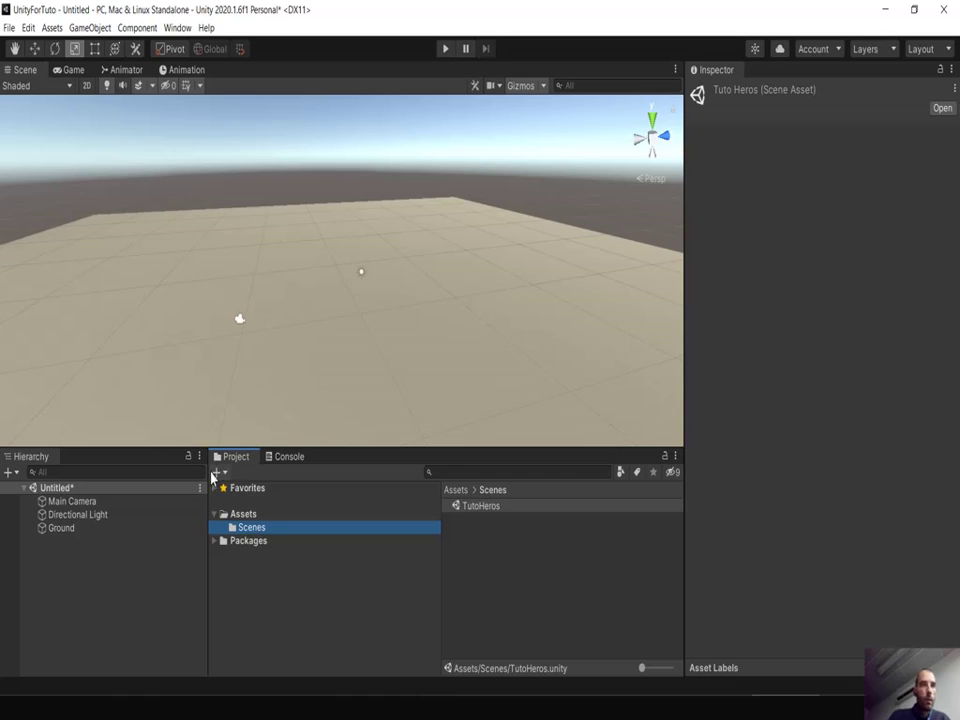
click(7, 28)
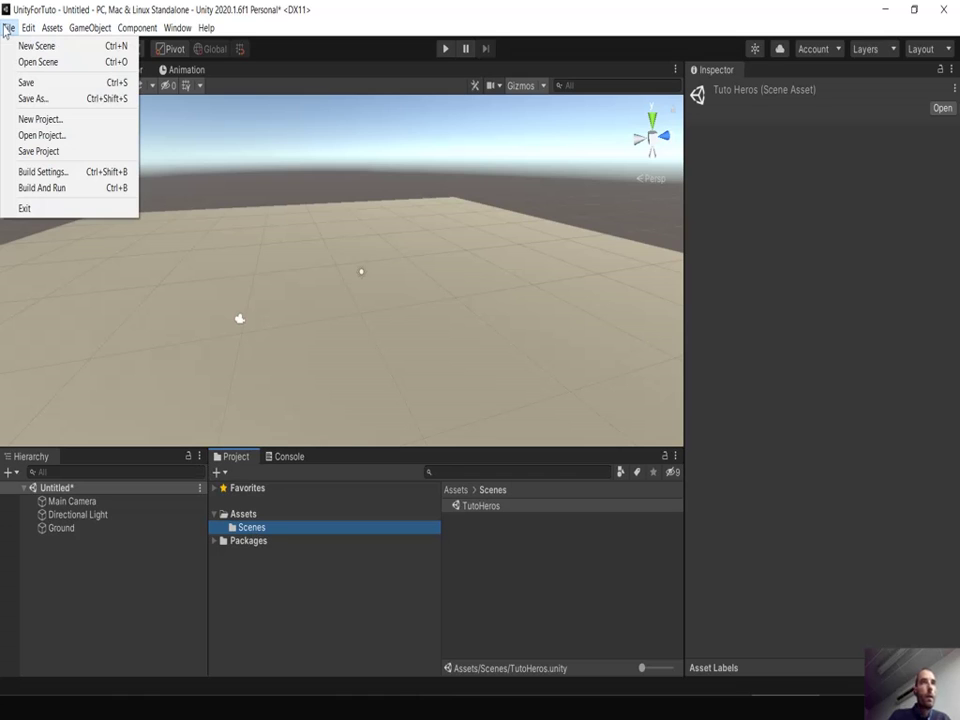
click(27, 82)
text(T)
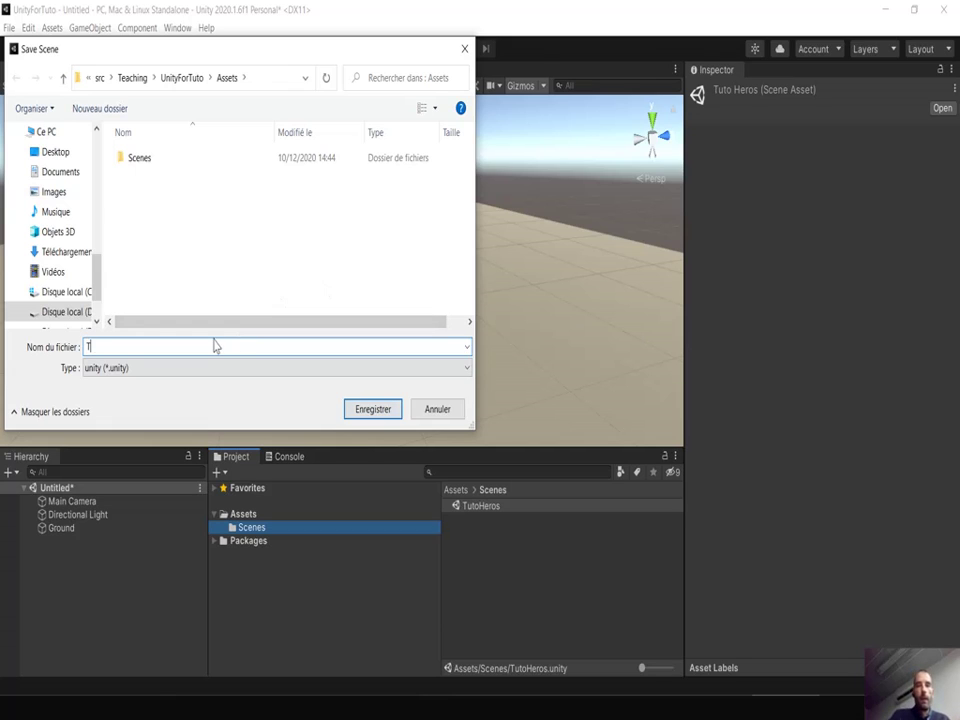
text(utoH)
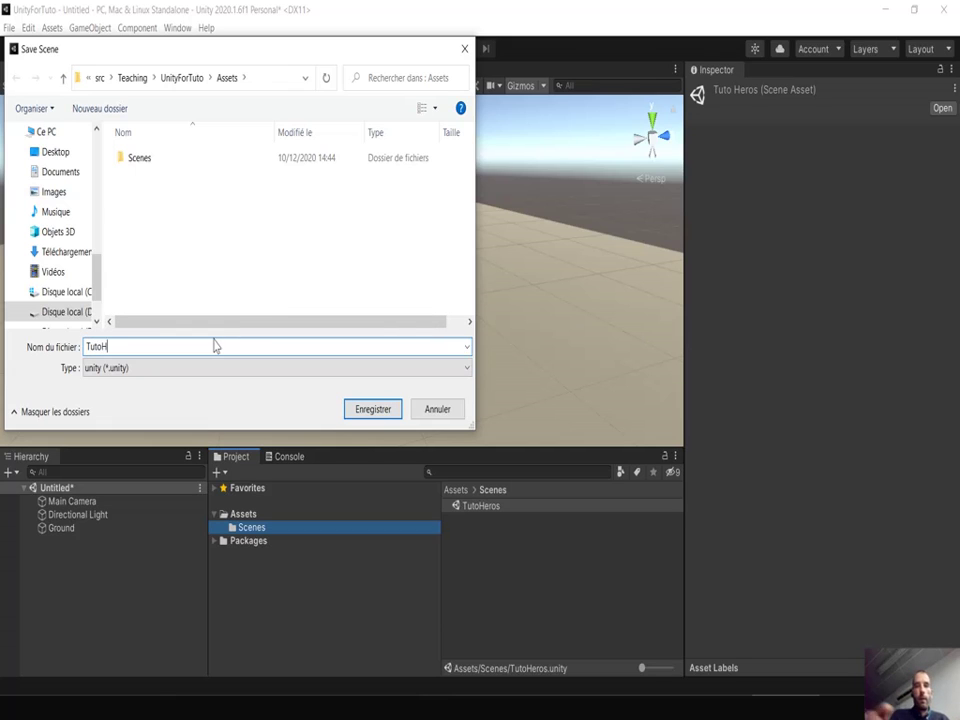
text(eros)
key(Return)
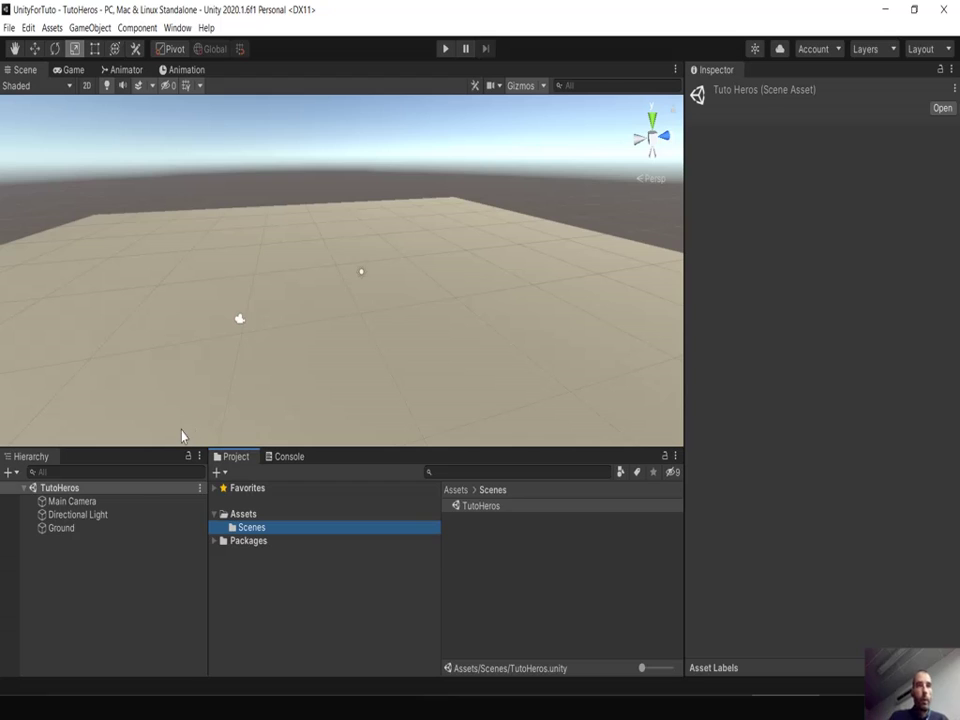
Add a capsule to the scene and drag it down toward the ground
right_click(58, 545)
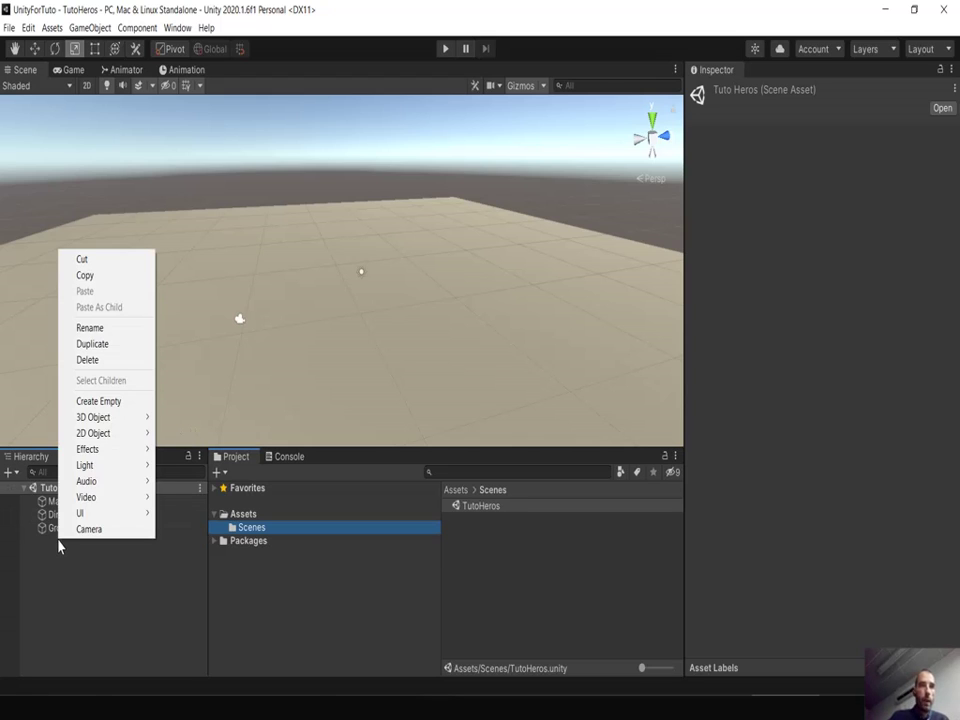
mouse_move(114, 424)
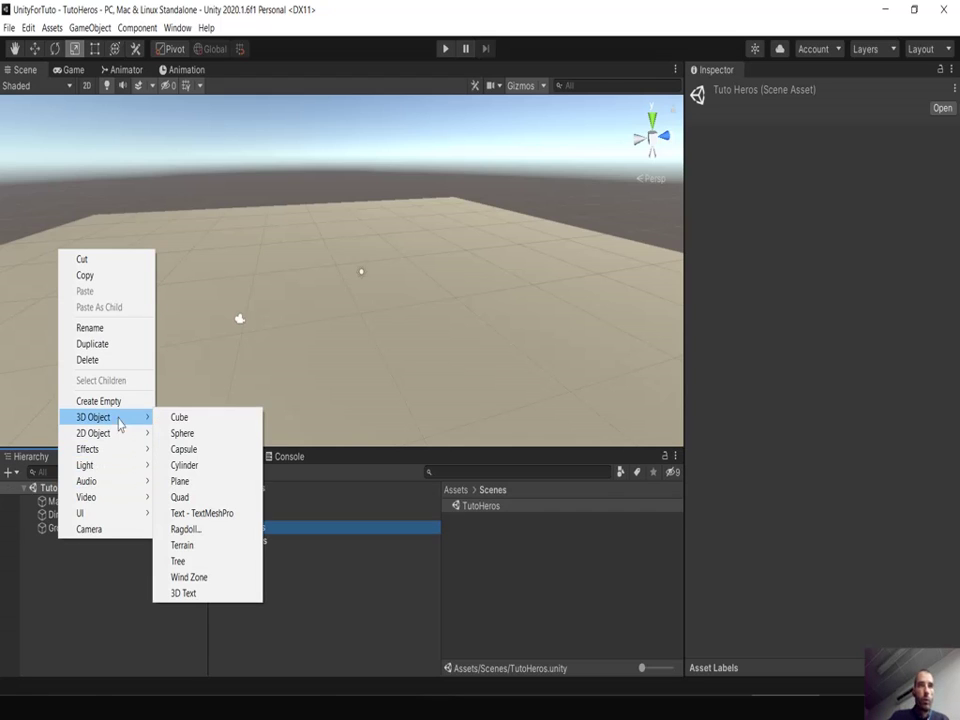
click(183, 451)
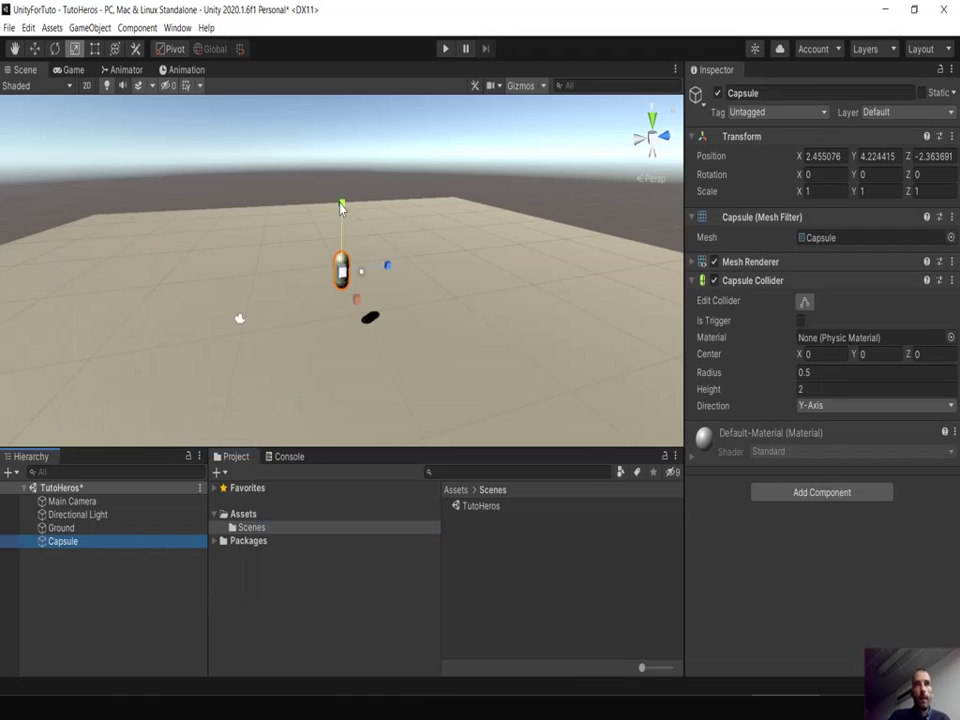
mouse_move(341, 204)
mouse_down()
mouse_move(341, 216)
mouse_move(341, 203)
mouse_up()
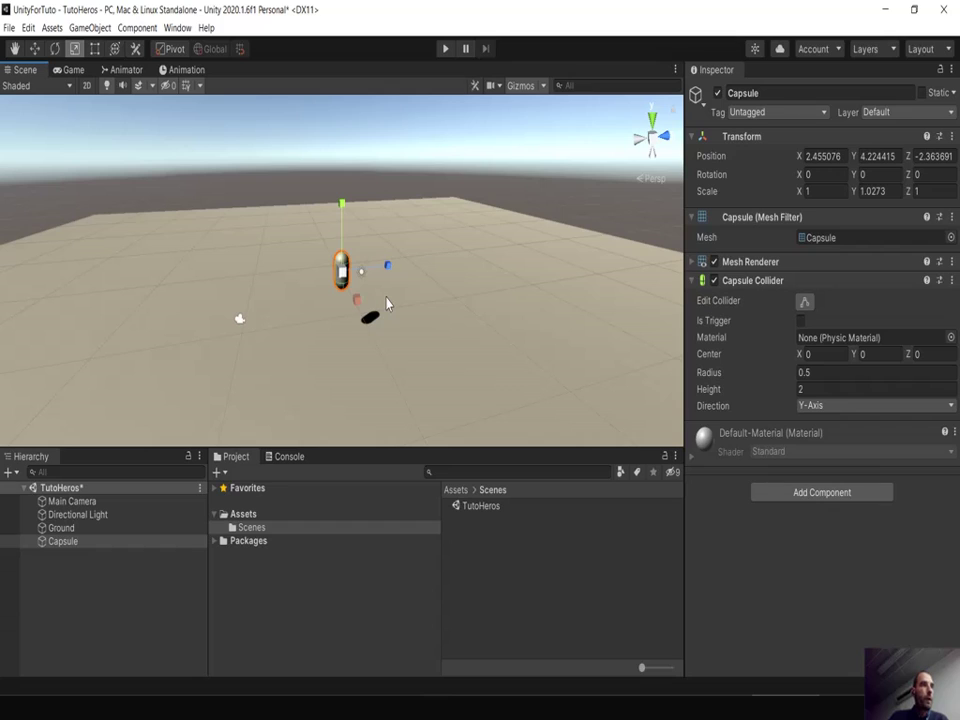
key(w)
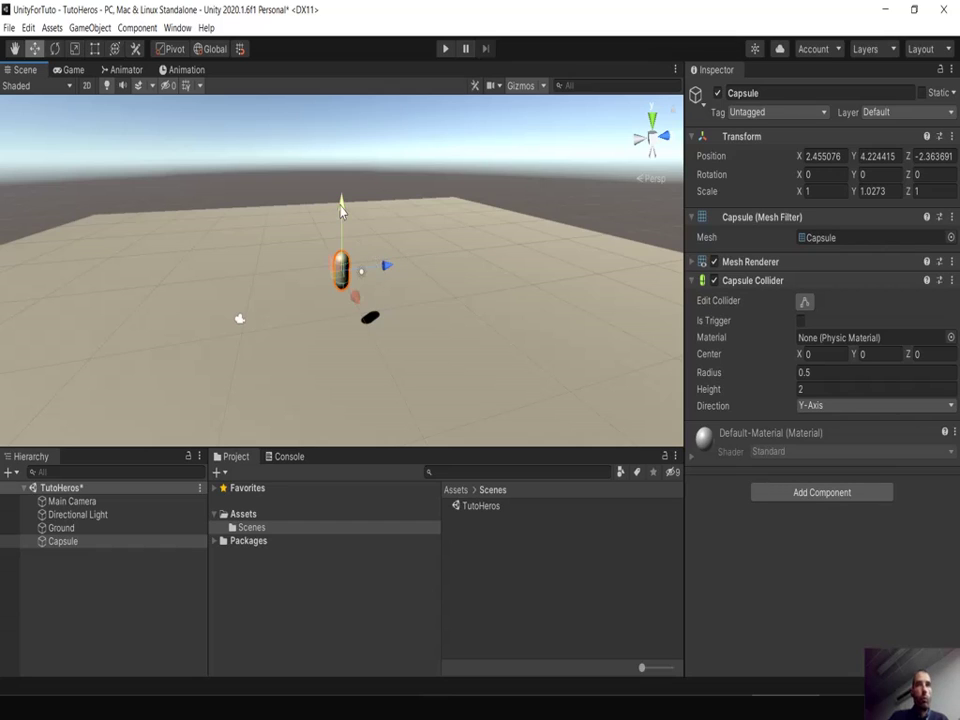
drag(341, 208, 349, 255)
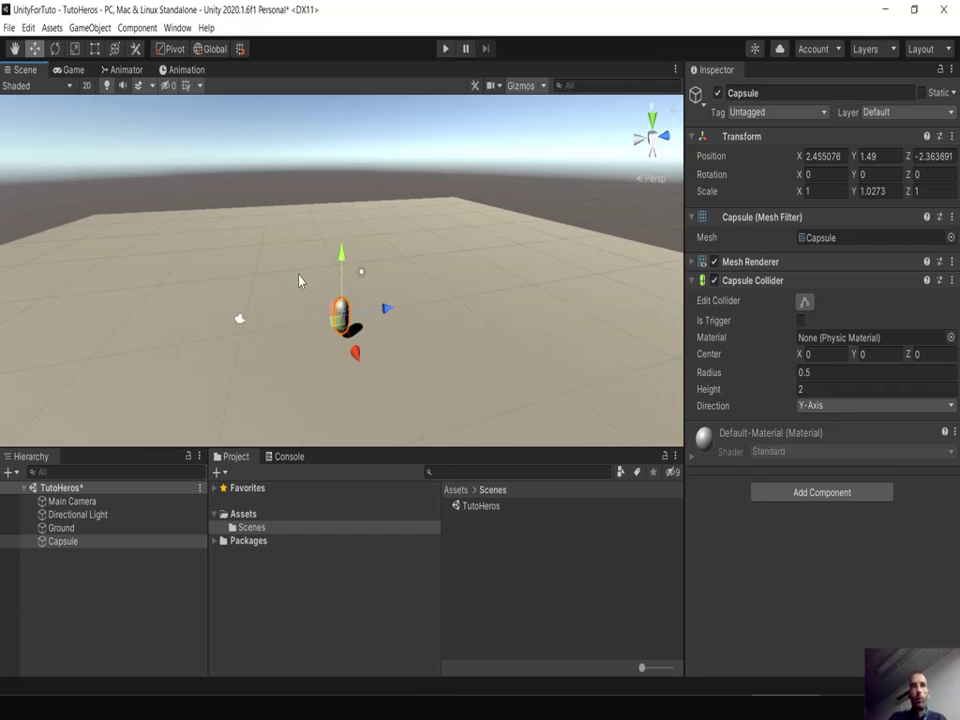
Rename the capsule to Heros
click(240, 320)
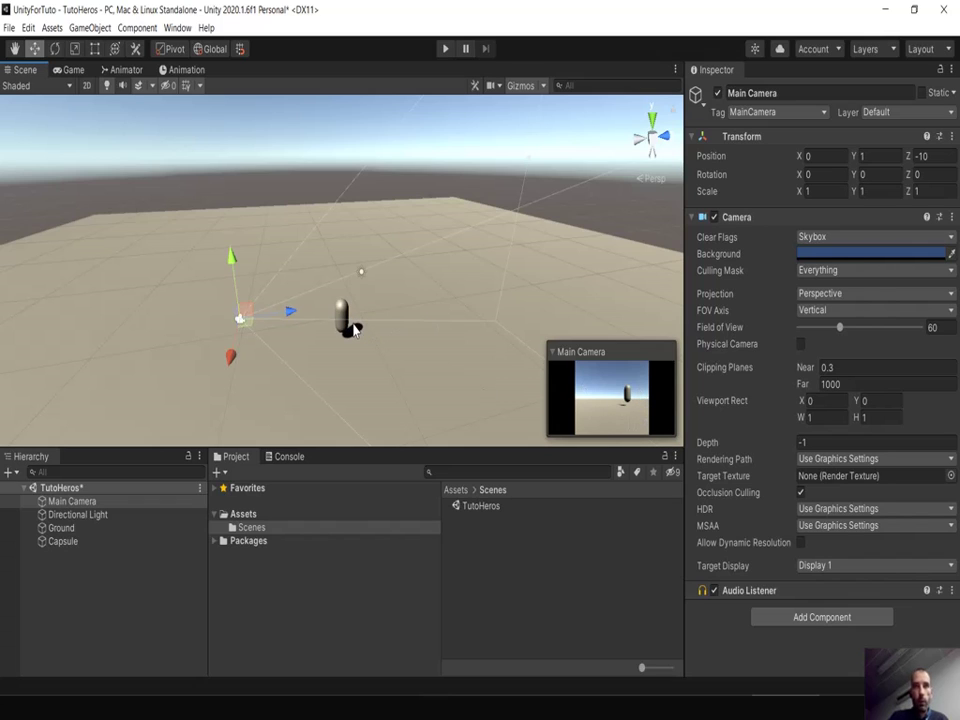
click(66, 542)
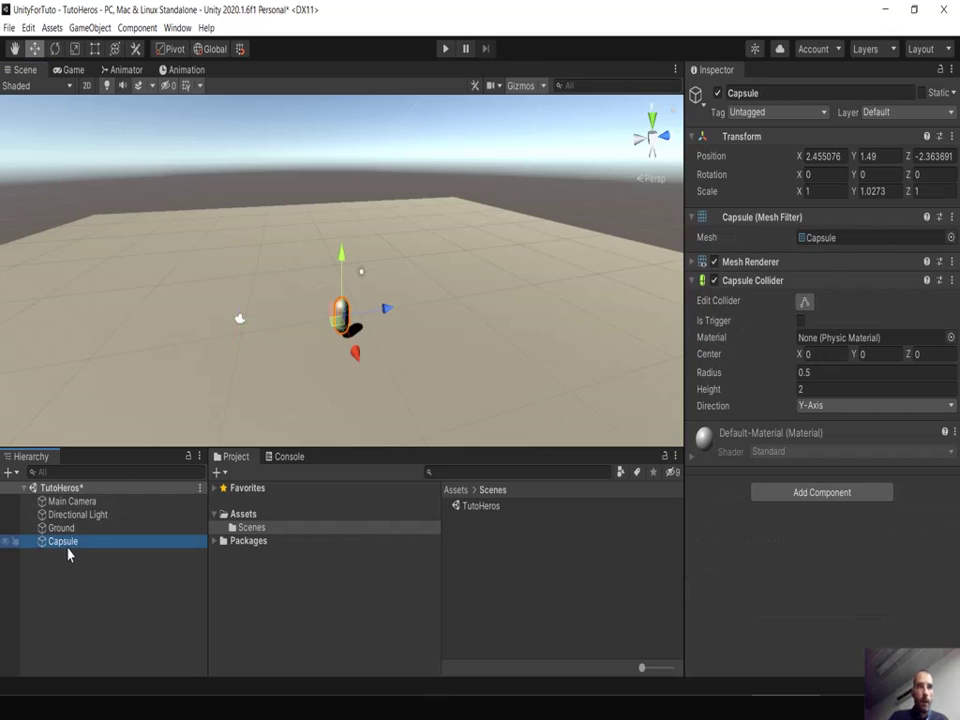
key(F2)
text(Heros)
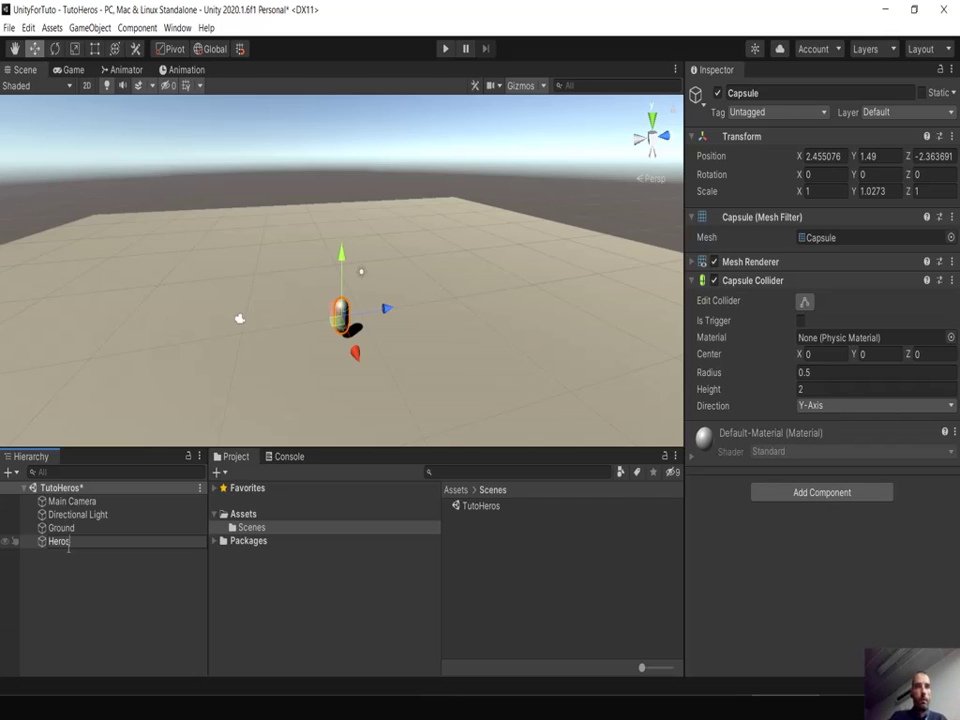
key(Return)
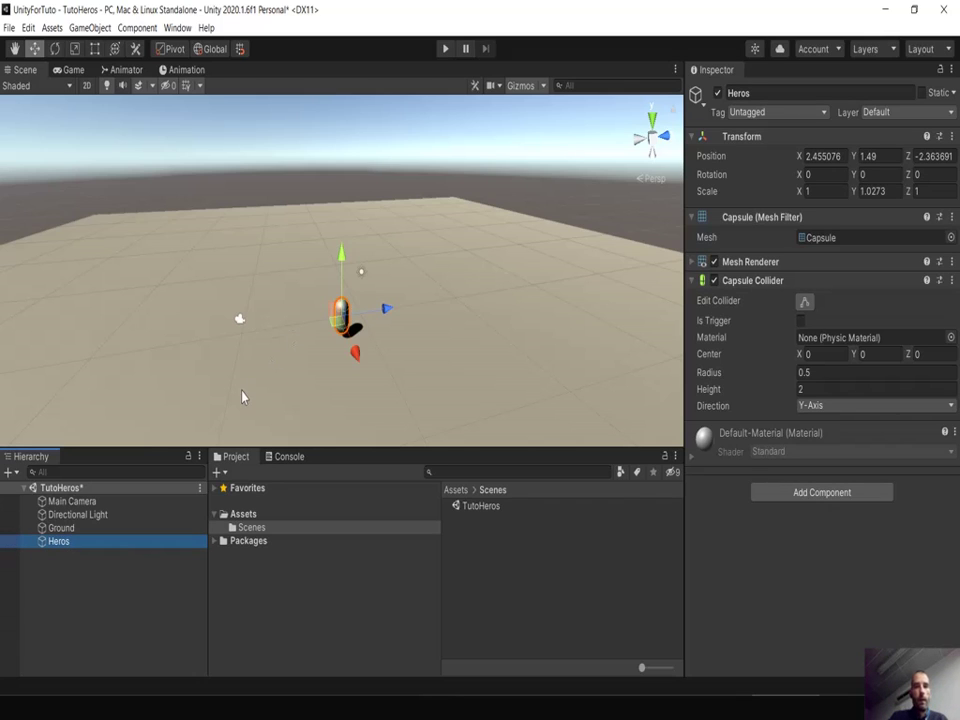
Frame Heros and lower it onto the Ground, at position 2.455, 1.056, -2.364
click(337, 349)
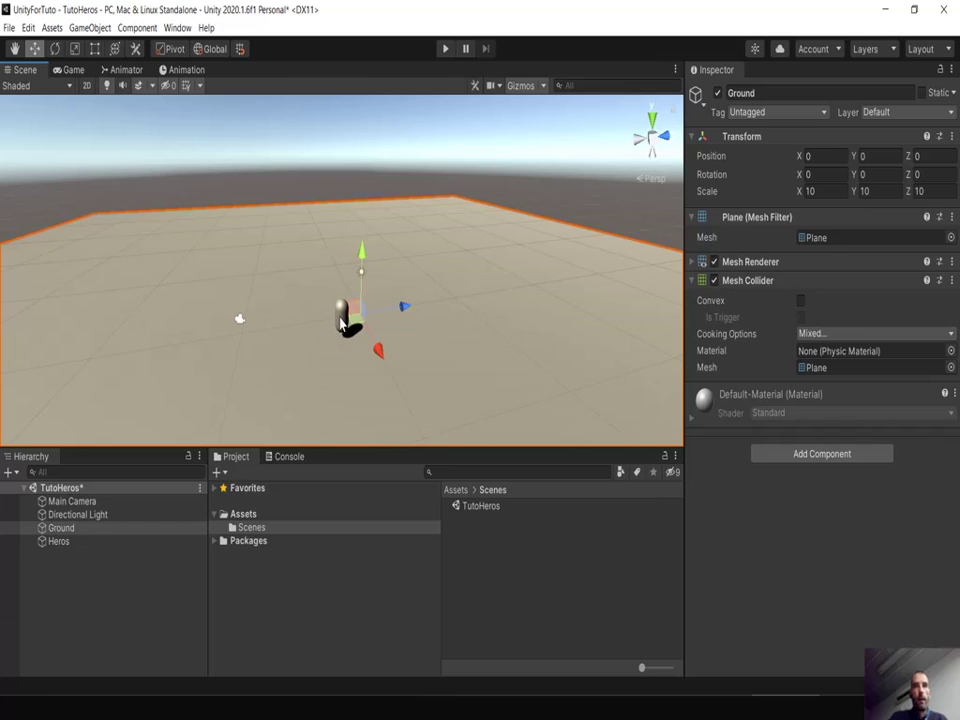
click(340, 320)
key(f)
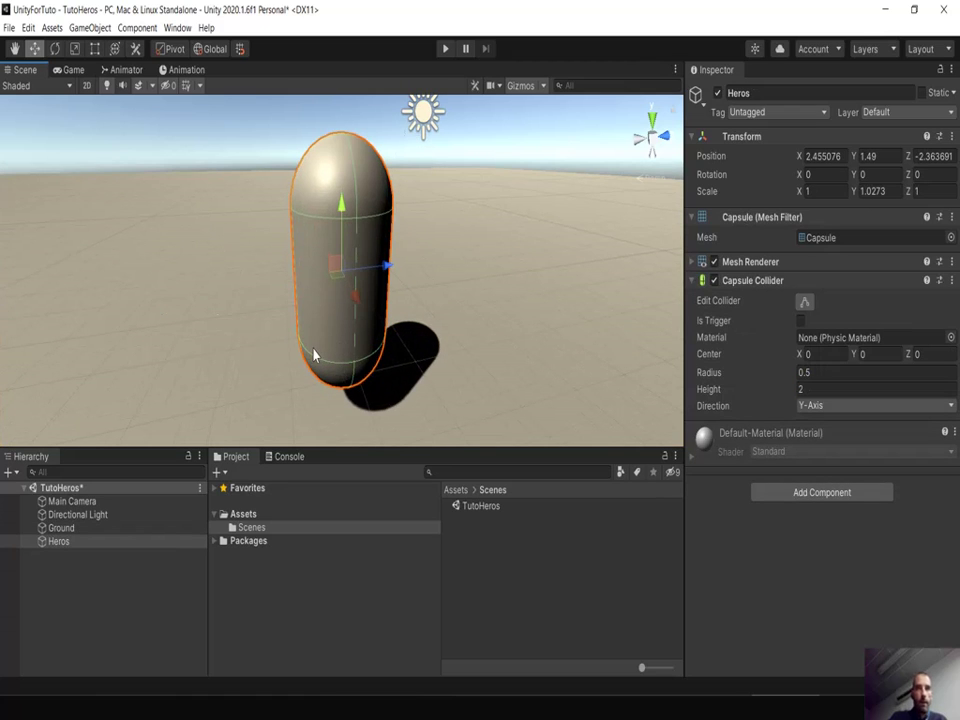
mouse_move(315, 348)
alt+mouse_down()
mouse_move(361, 300)
mouse_move(345, 262)
alt+mouse_up()
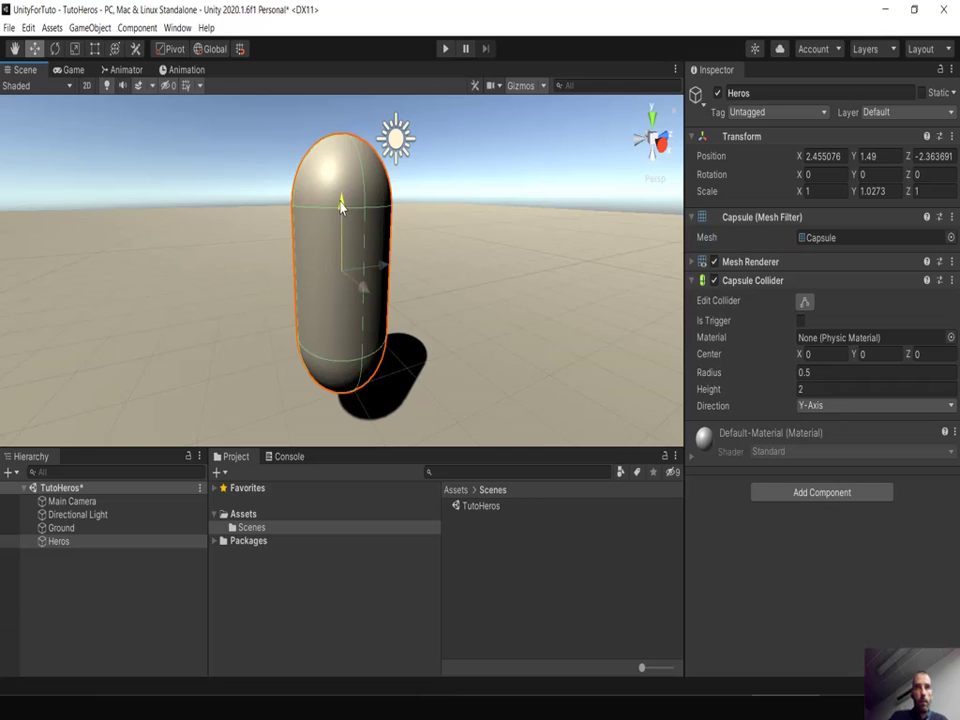
drag(338, 206, 343, 254)
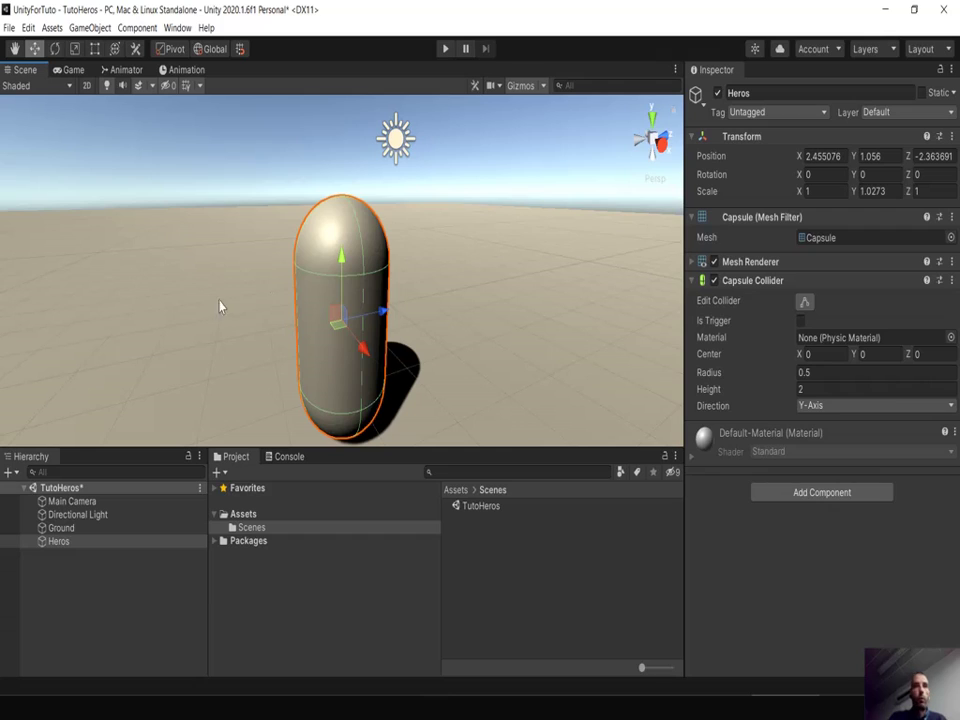
click(180, 336)
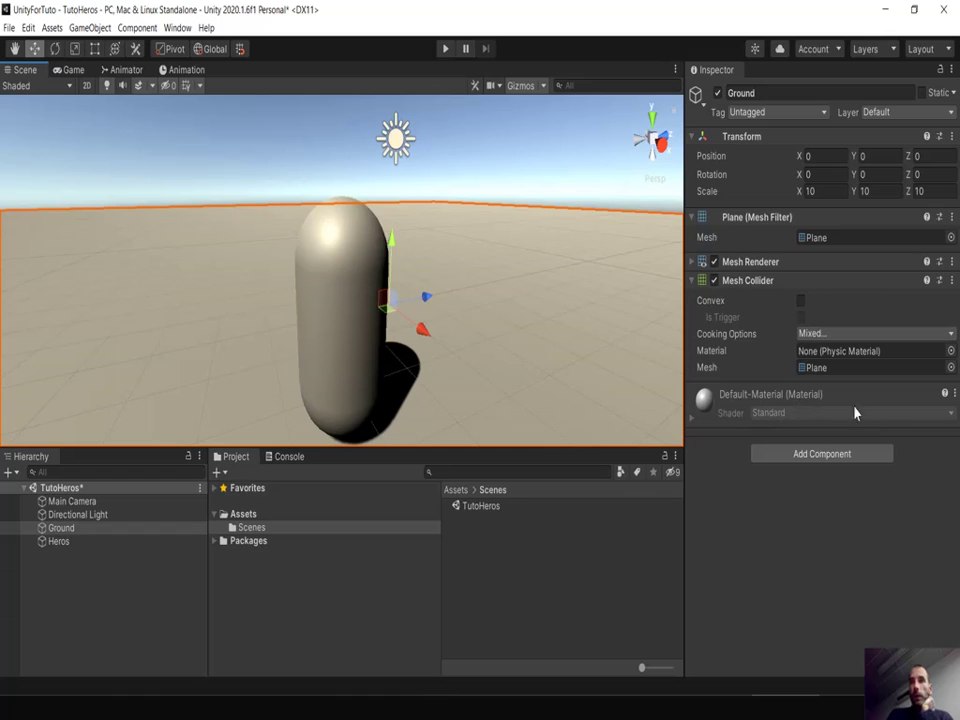
click(692, 419)
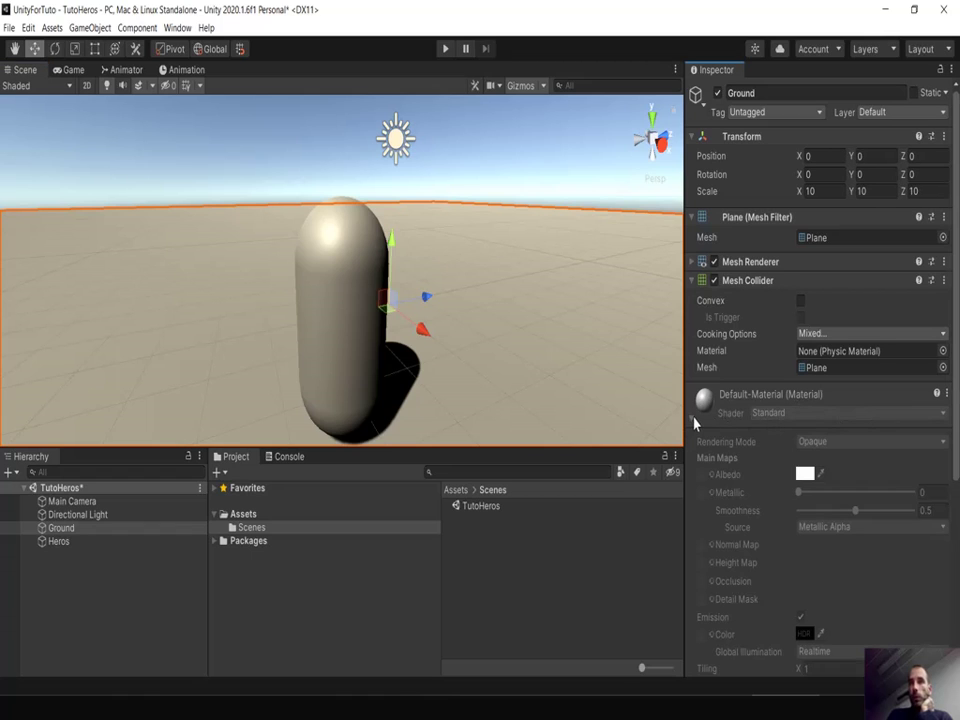
click(693, 261)
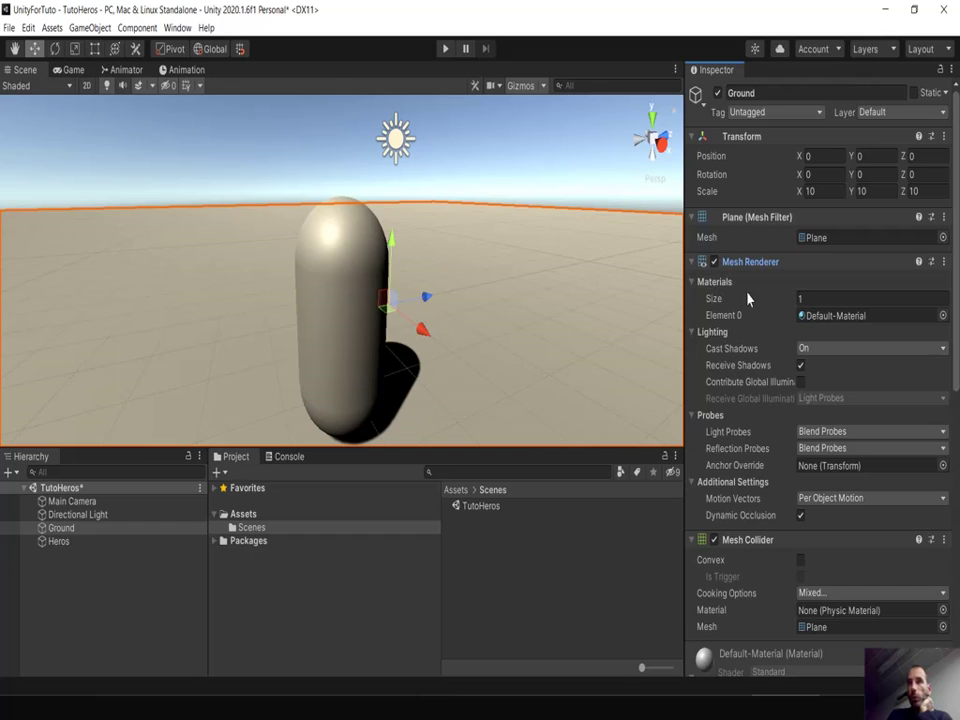
click(942, 315)
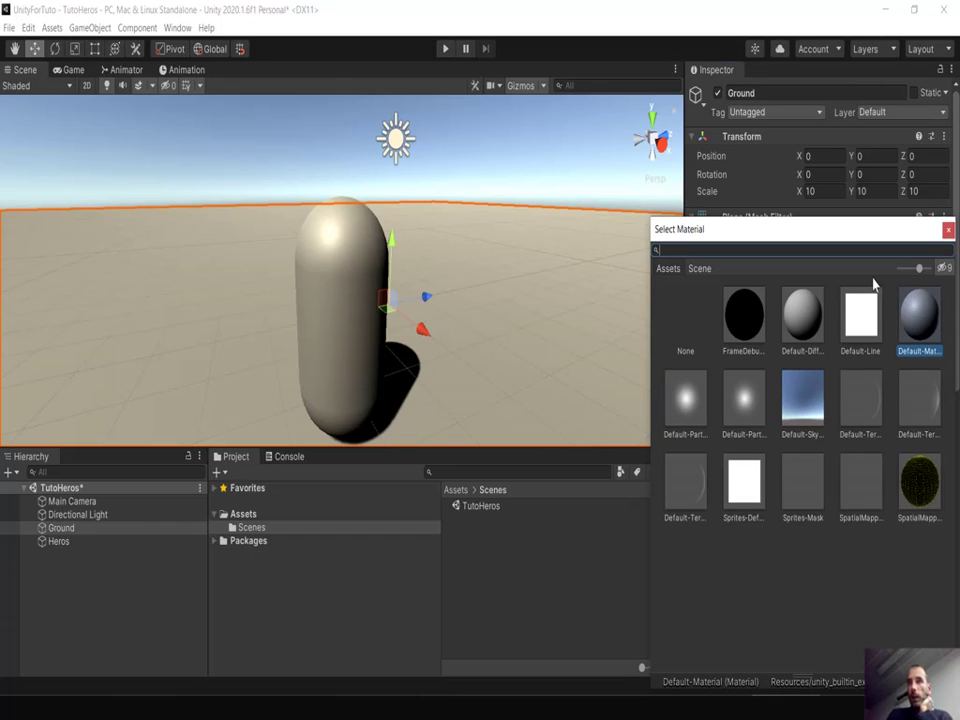
click(948, 230)
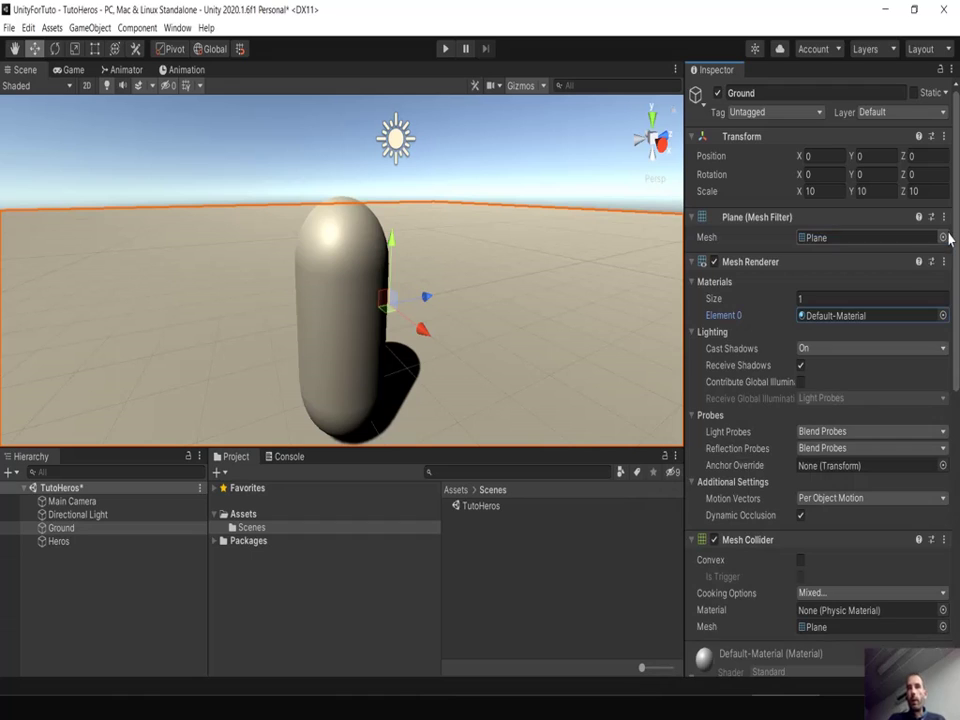
right_click(117, 585)
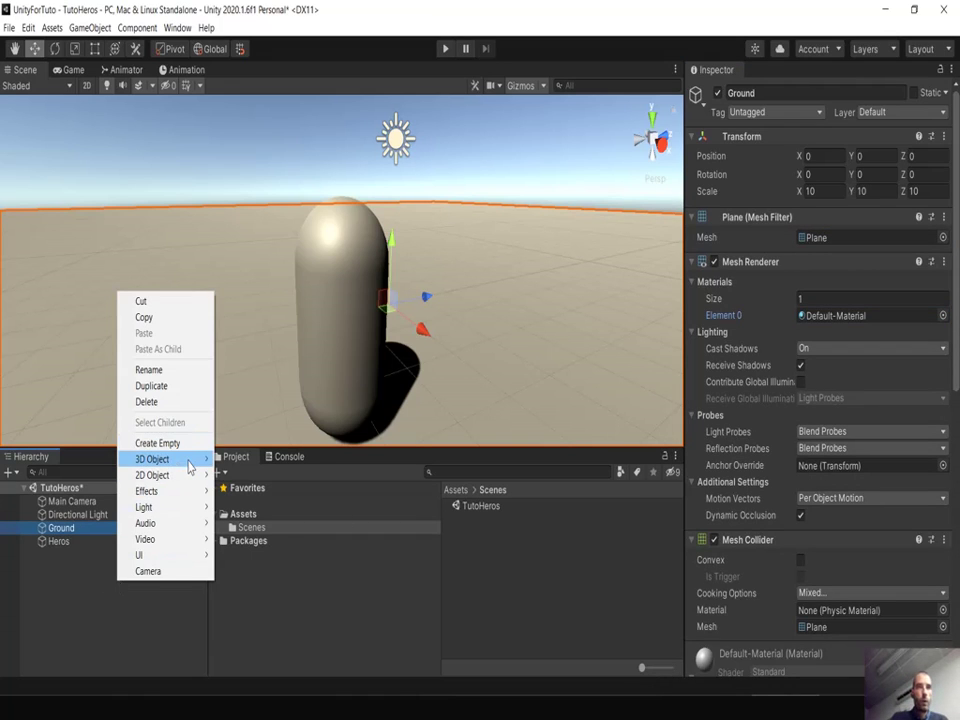
mouse_move(190, 467)
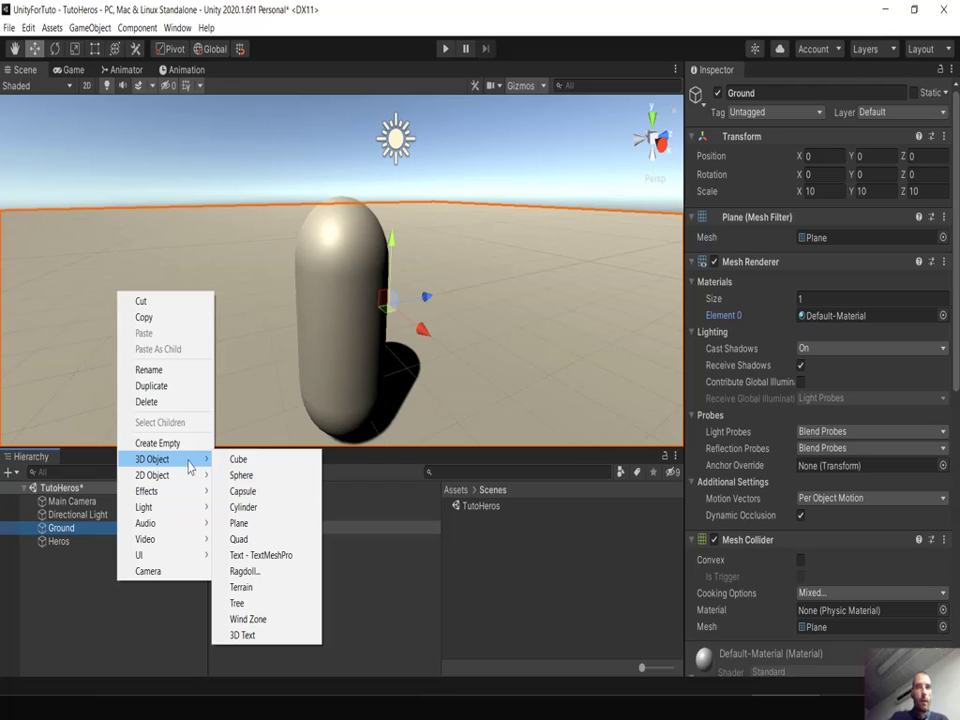
click(270, 295)
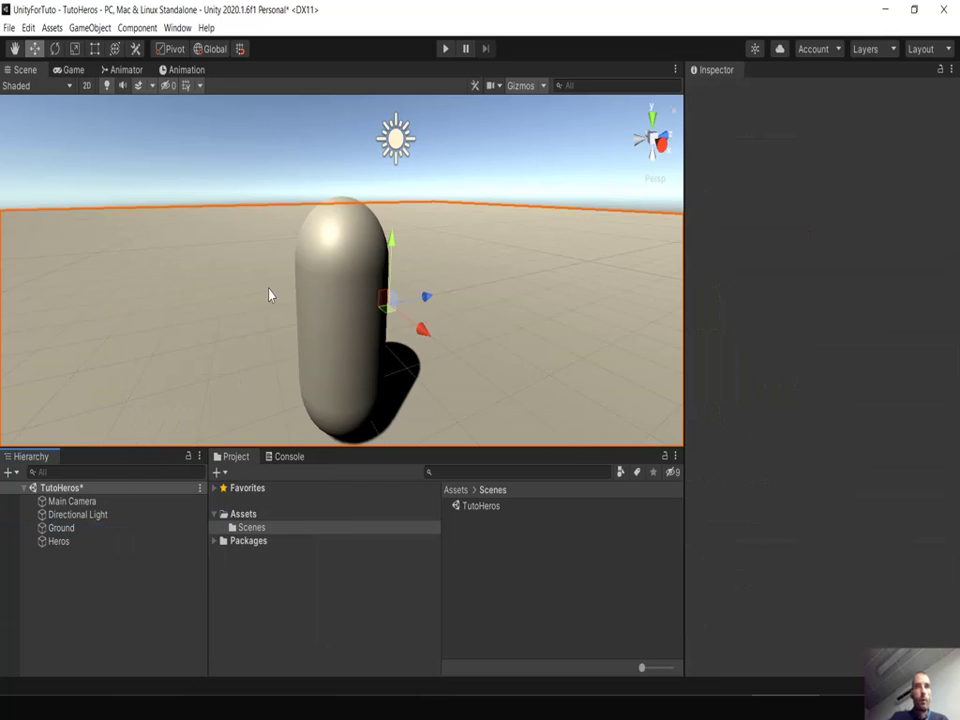
Create a new Material asset from Assets > Create and name it GroundMat
click(51, 27)
mouse_move(110, 45)
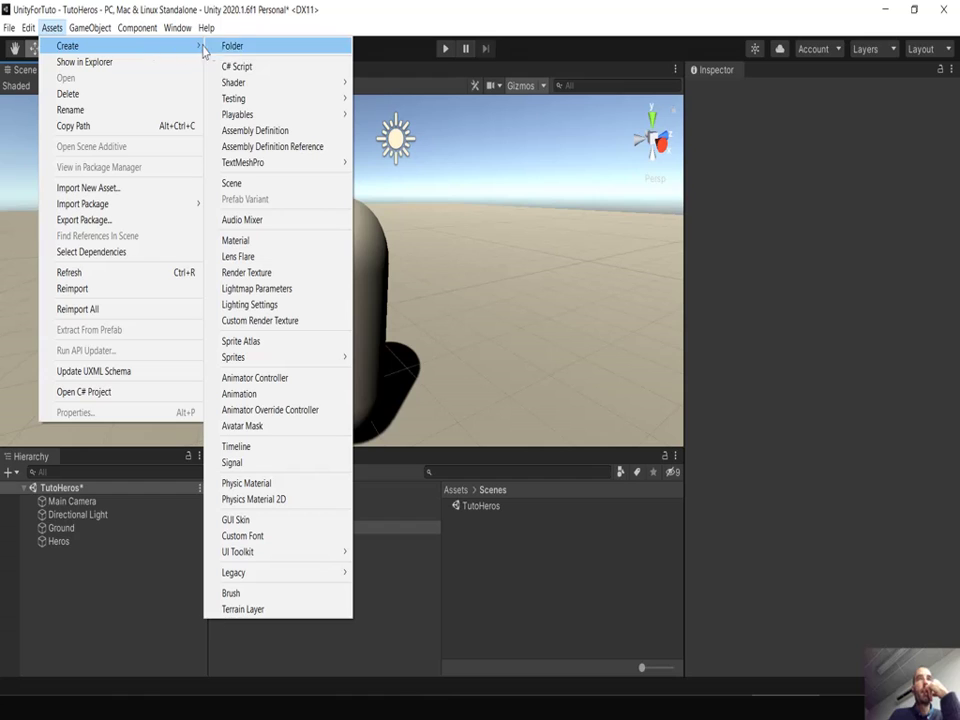
click(245, 240)
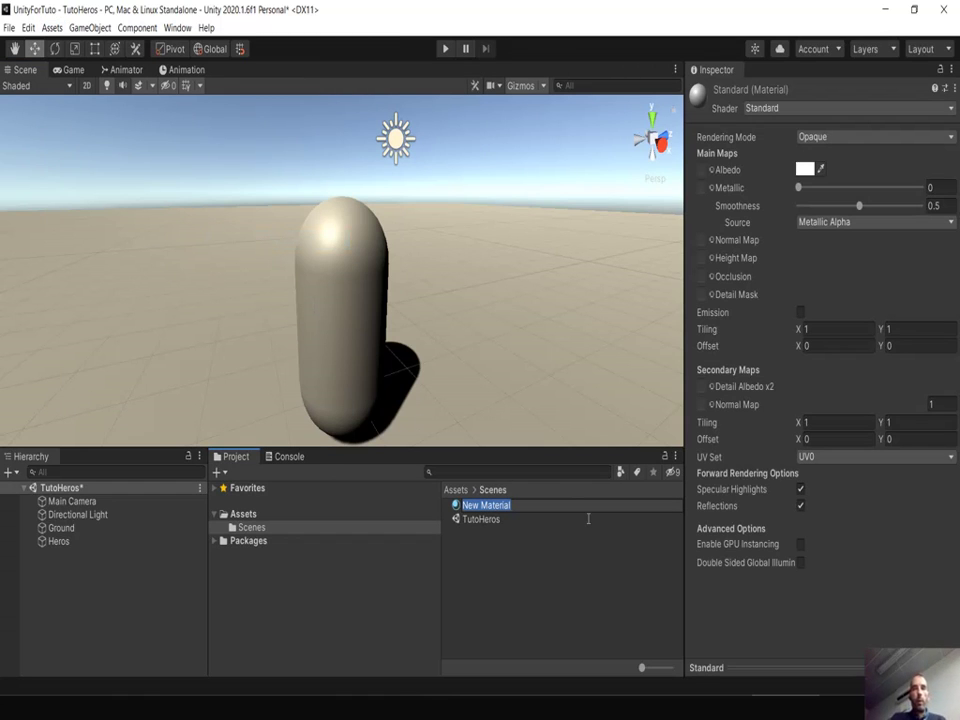
key(BackSpace)
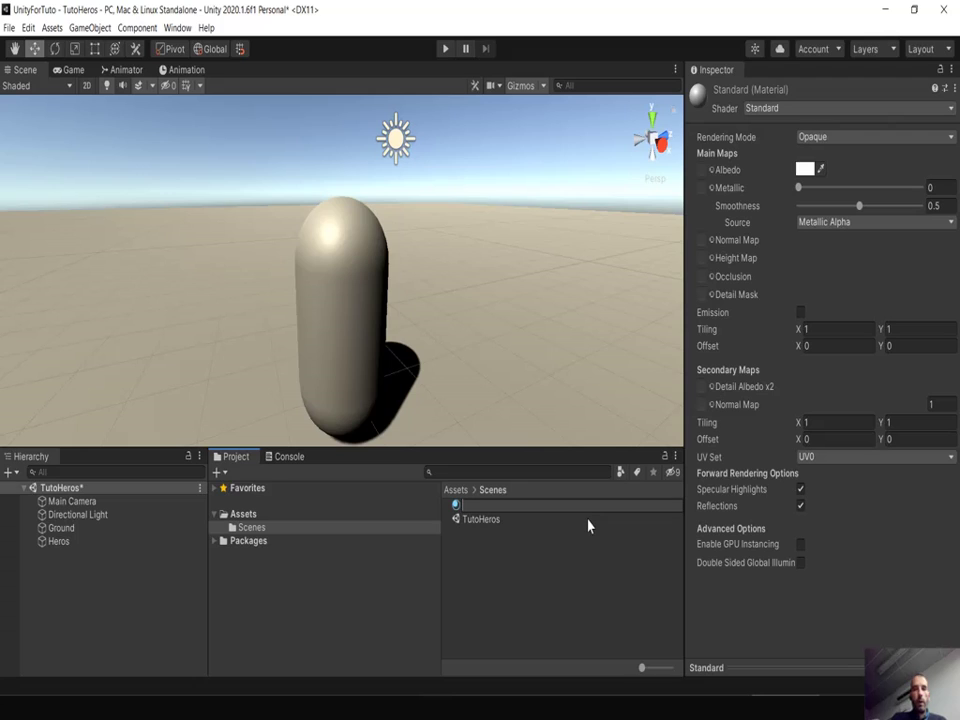
text(GroundMat)
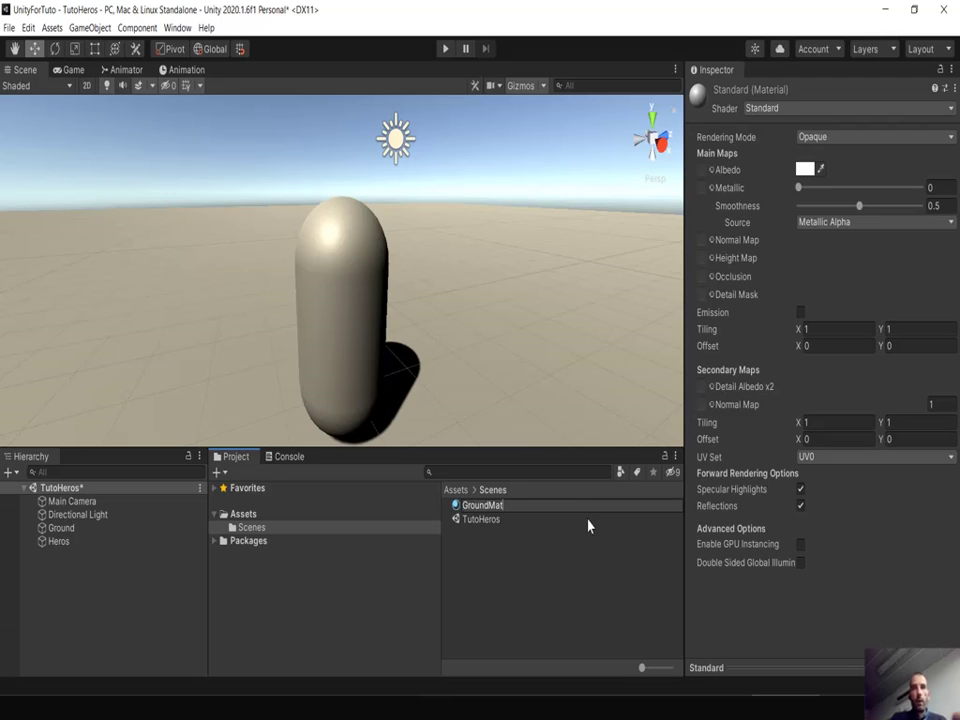
key(Return)
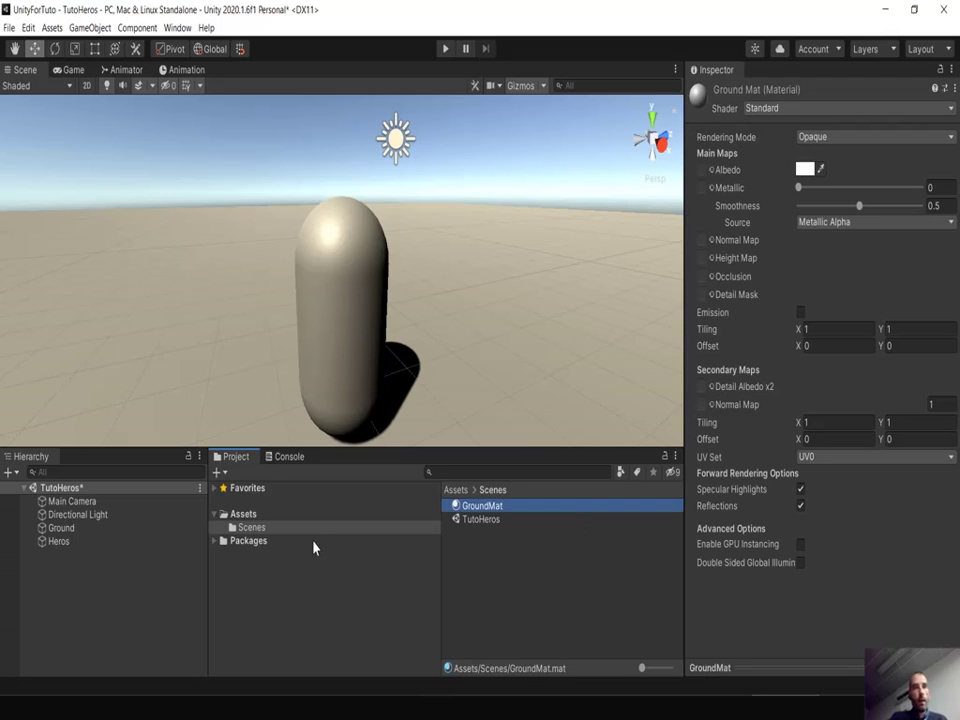
Create a folder named Materials under Assets
click(247, 514)
right_click(249, 514)
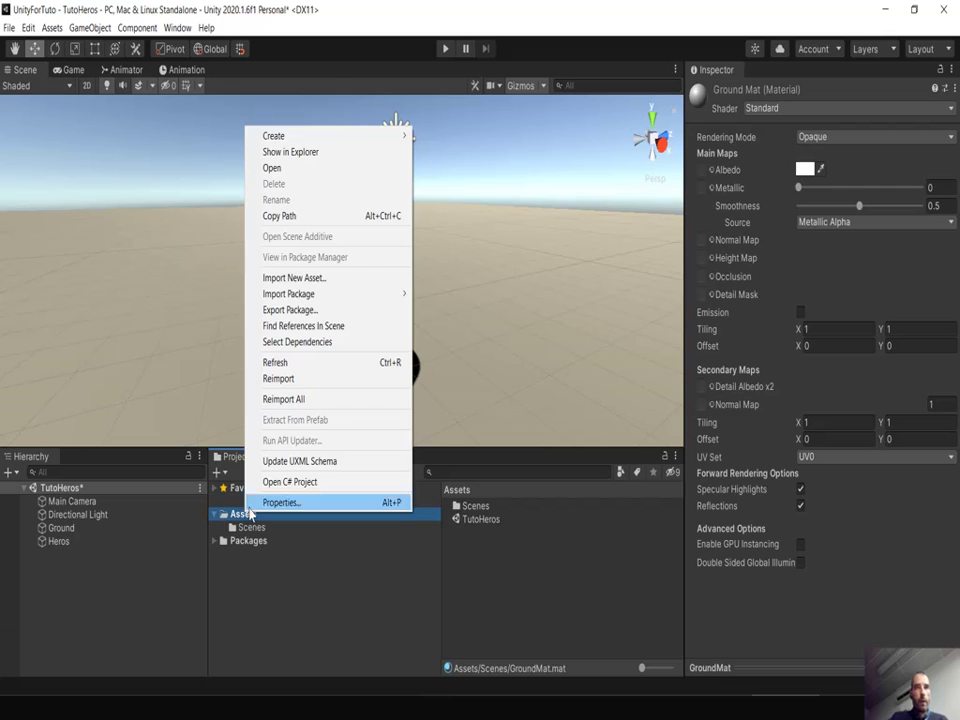
mouse_move(375, 137)
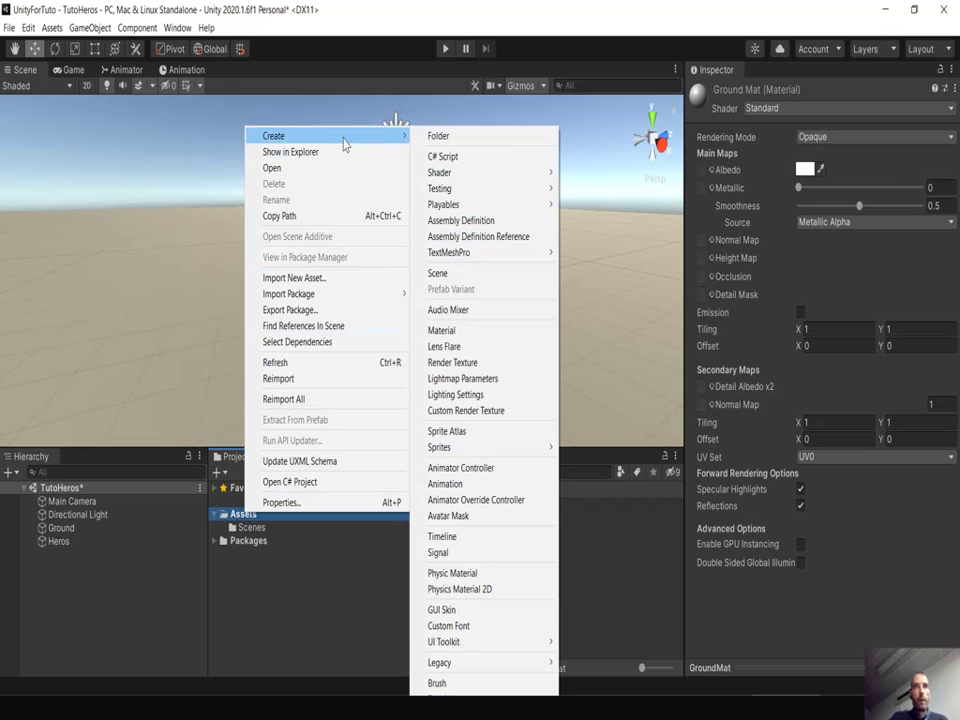
click(431, 137)
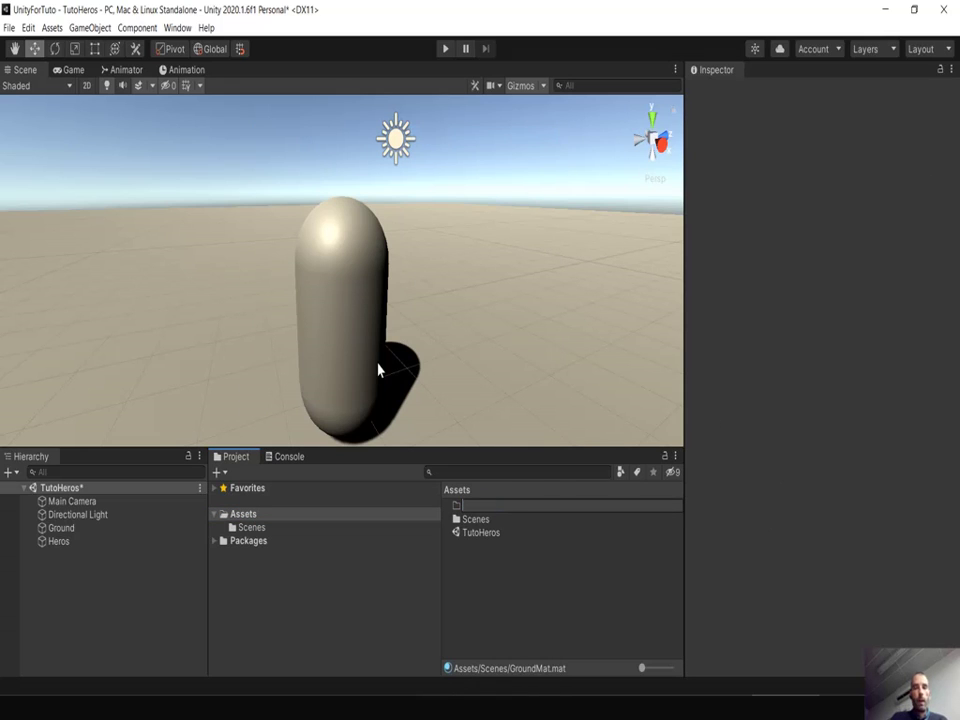
text(Materials)
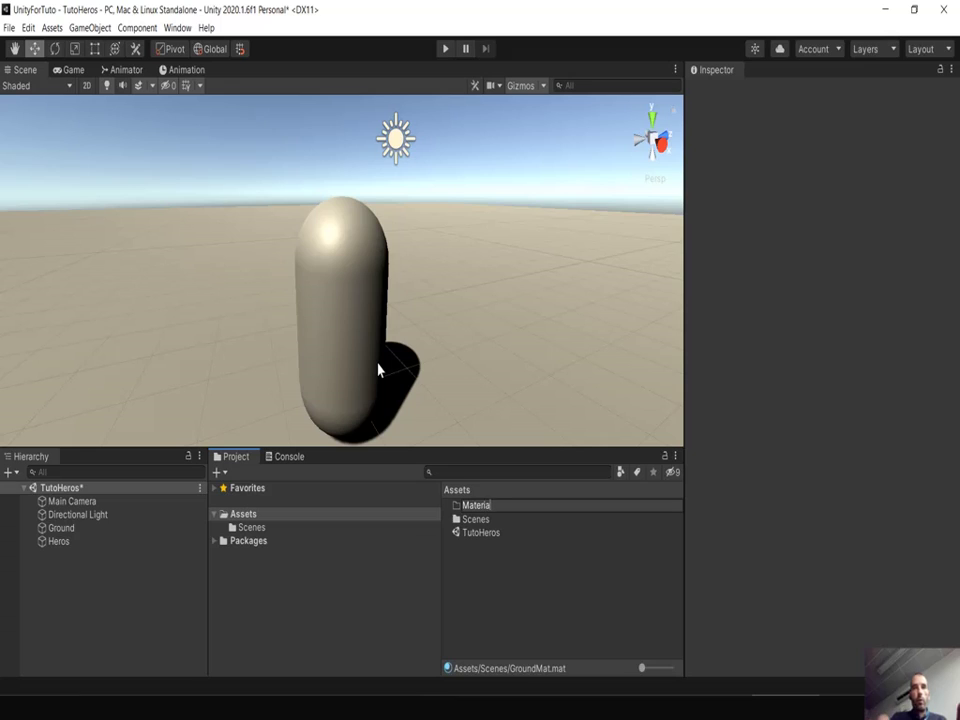
key(Return)
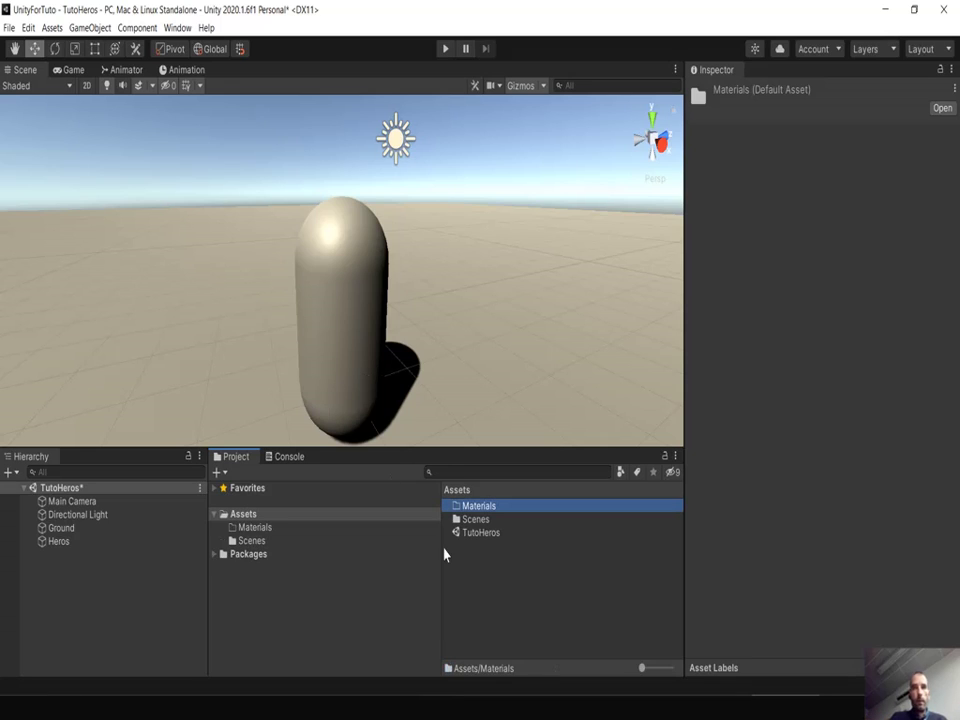
Move GroundMat from the Scenes folder into Materials and confirm it landed there
click(476, 521)
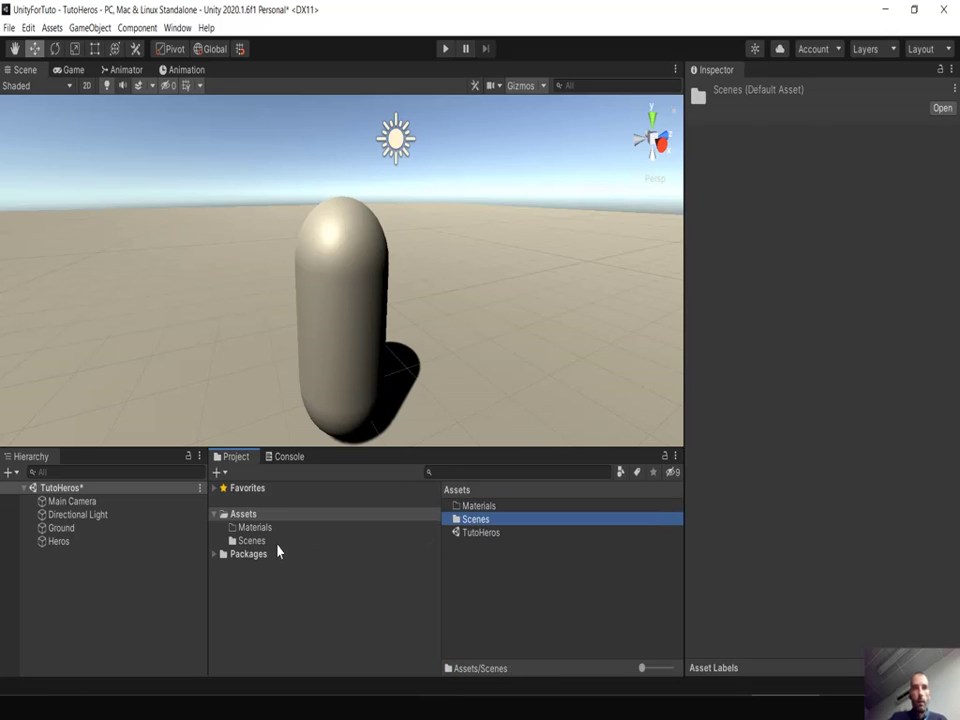
click(250, 542)
drag(483, 507, 264, 529)
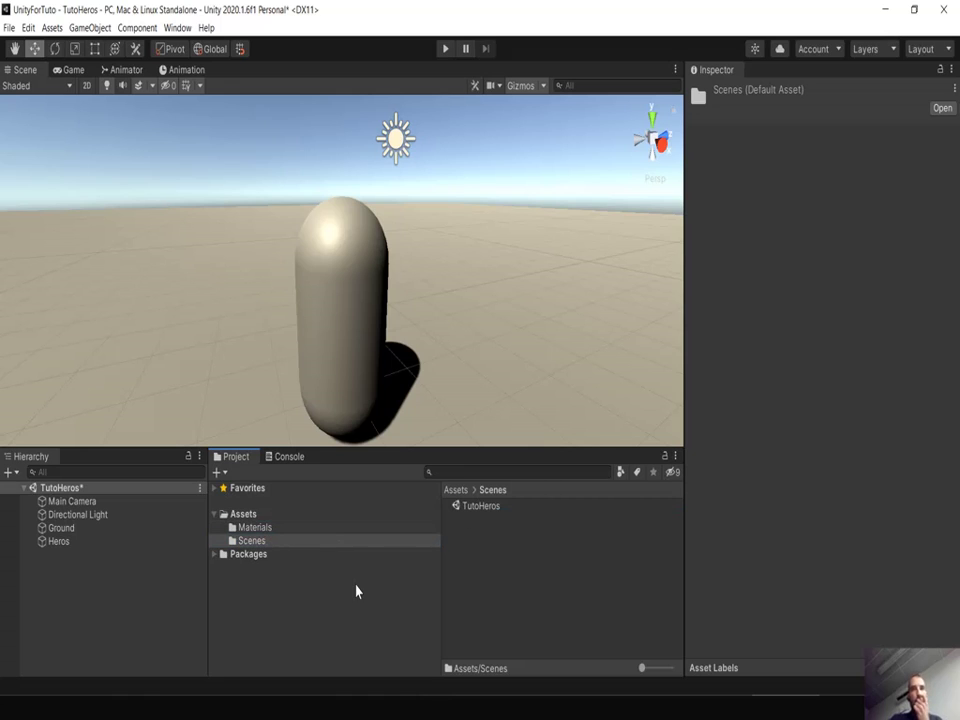
click(254, 544)
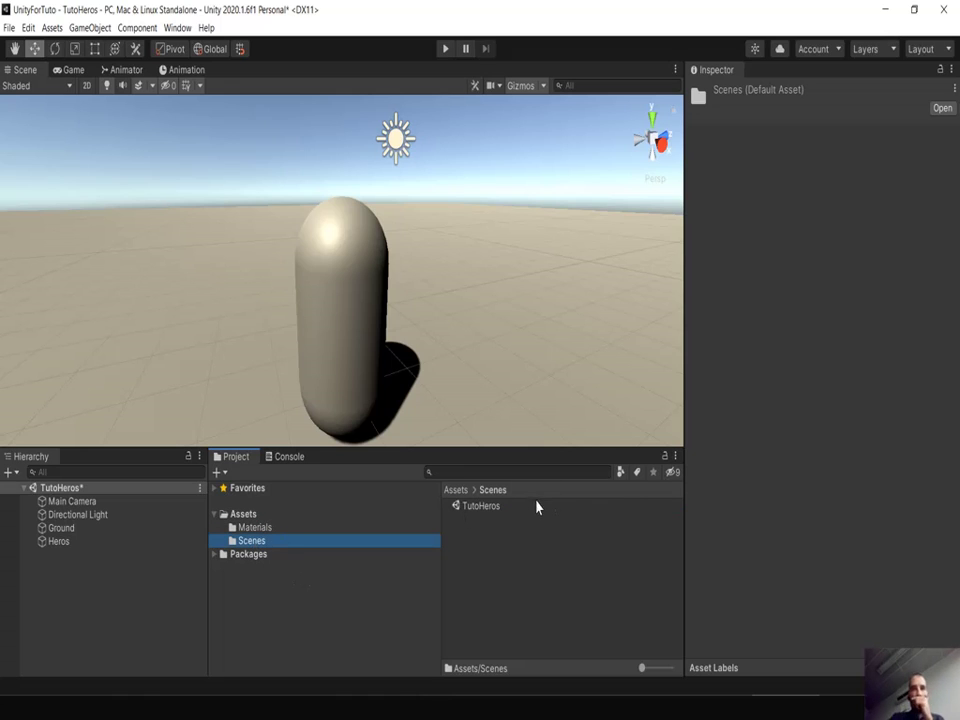
click(256, 527)
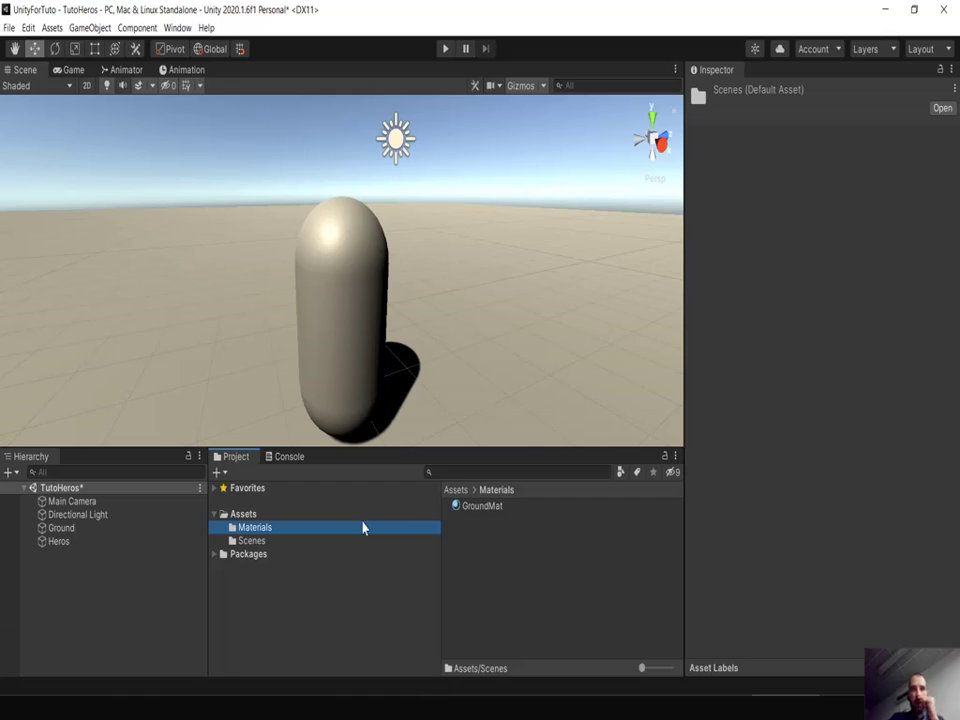
click(252, 541)
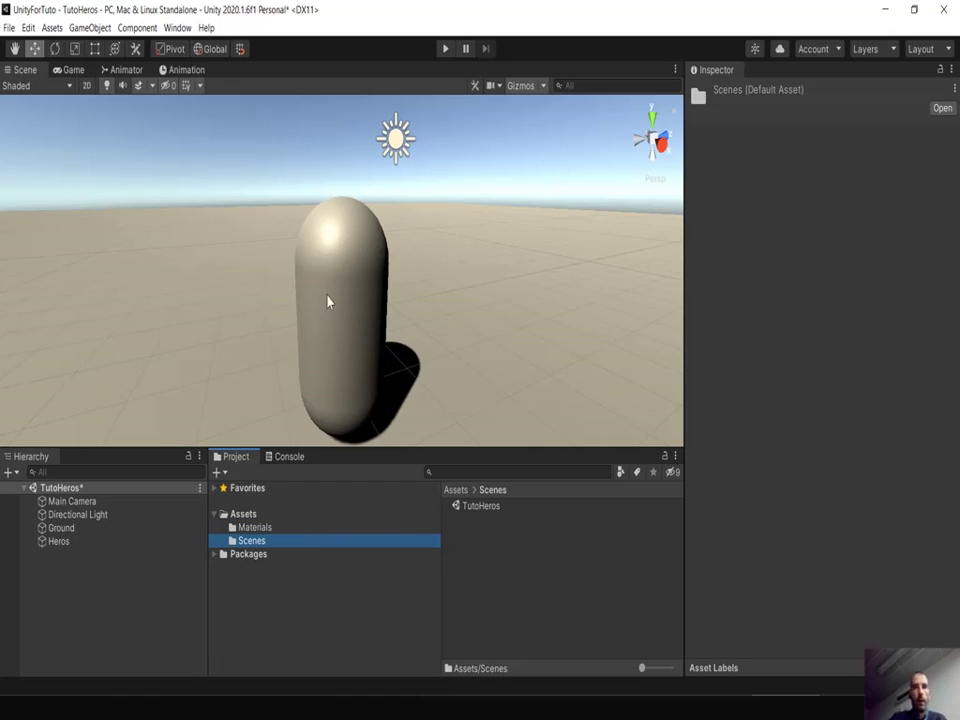
click(256, 527)
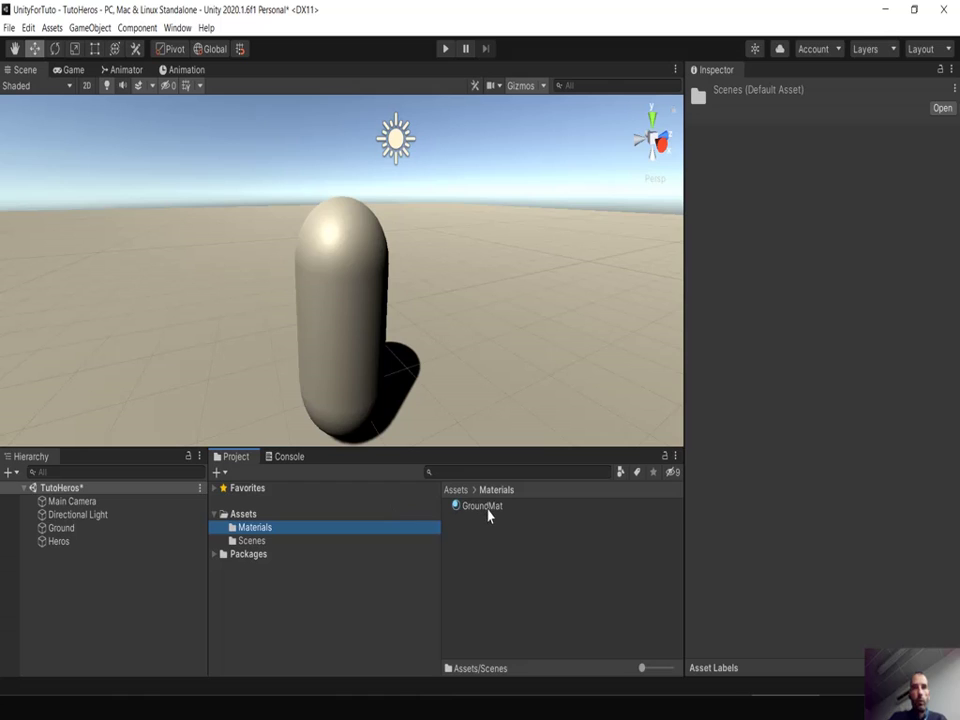
Set the GroundMat material's Albedo colour to blue (2275CD)
click(489, 507)
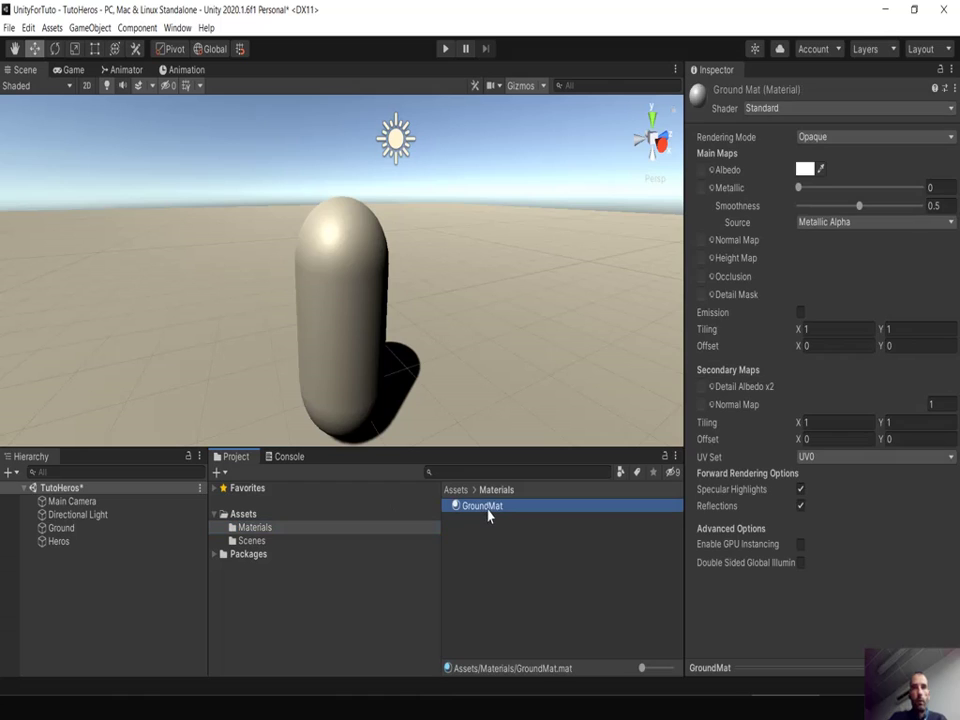
click(807, 170)
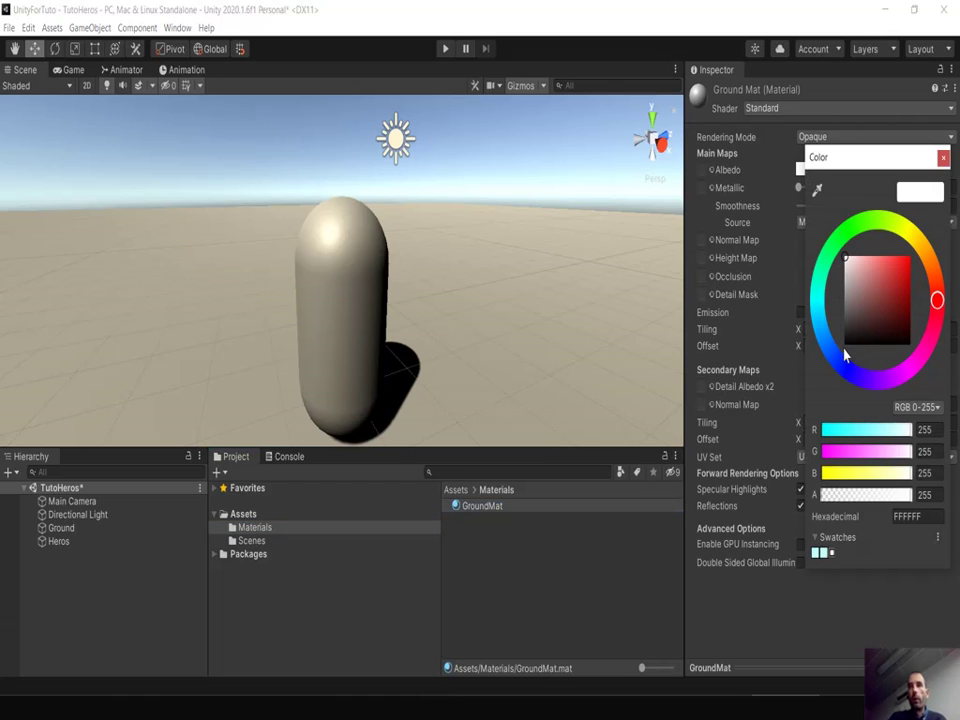
drag(843, 358, 826, 342)
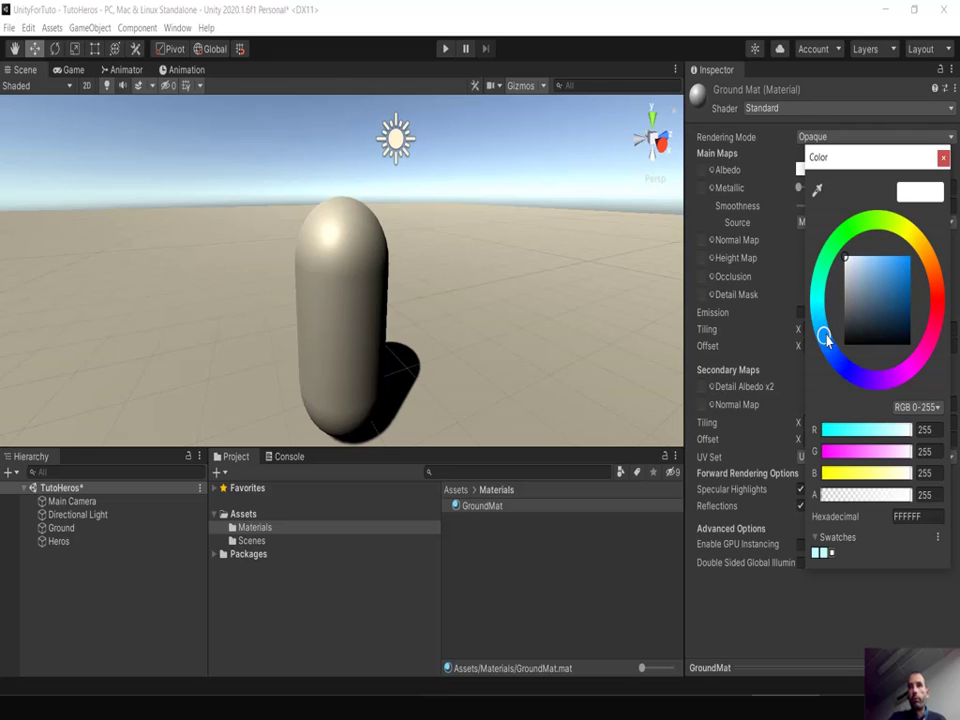
click(899, 273)
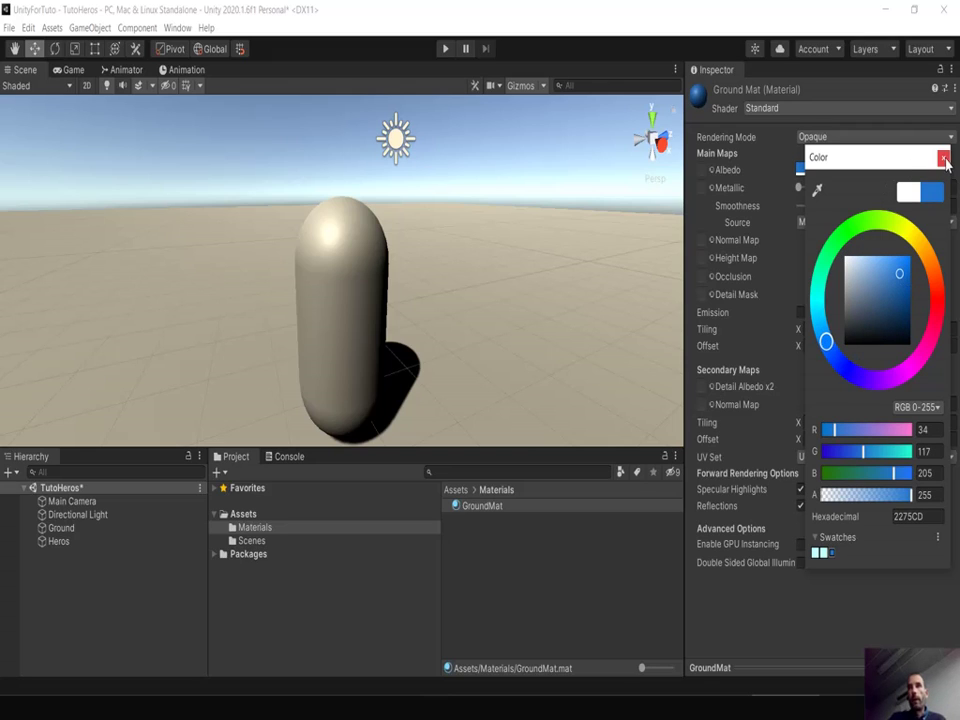
click(943, 157)
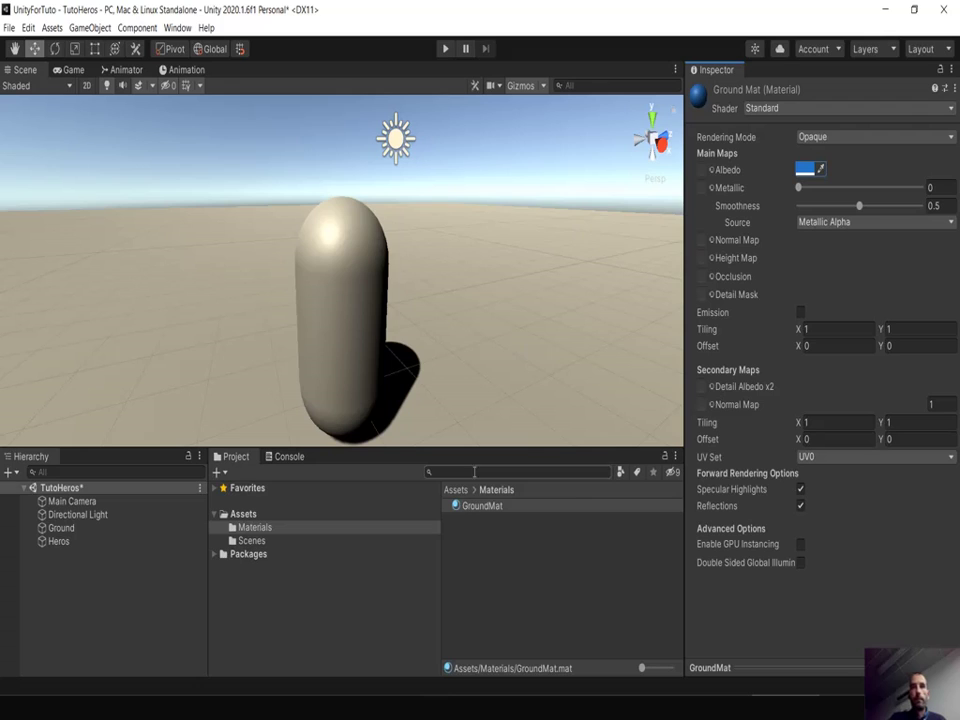
Apply GroundMat to the Ground object and play-test the scene to see the blue floor
mouse_move(474, 511)
mouse_down()
mouse_move(73, 541)
mouse_move(66, 528)
mouse_up()
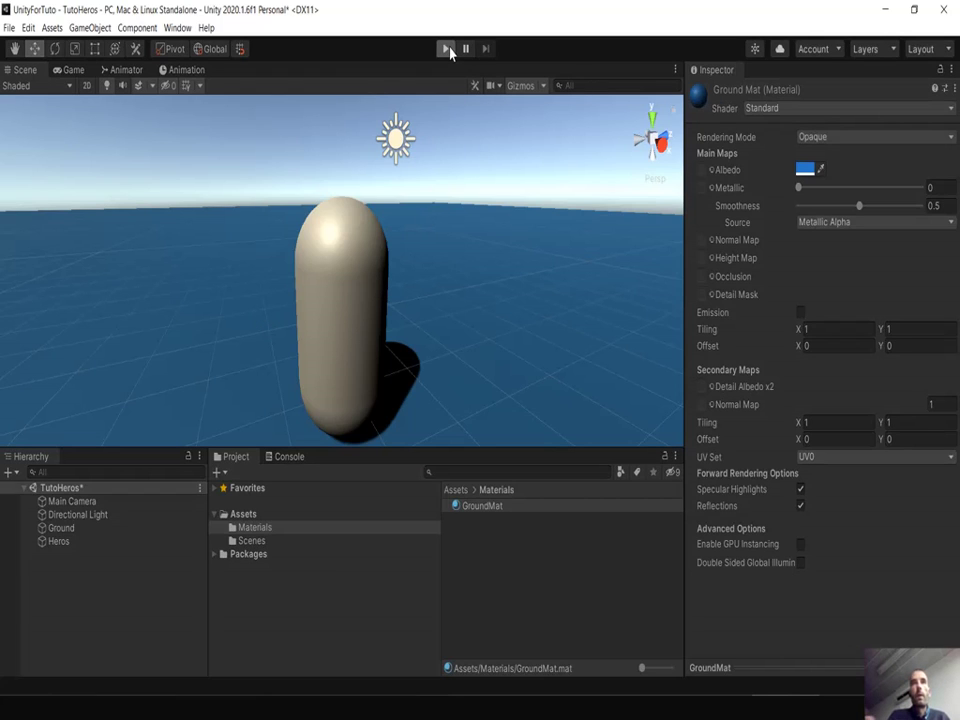
click(447, 49)
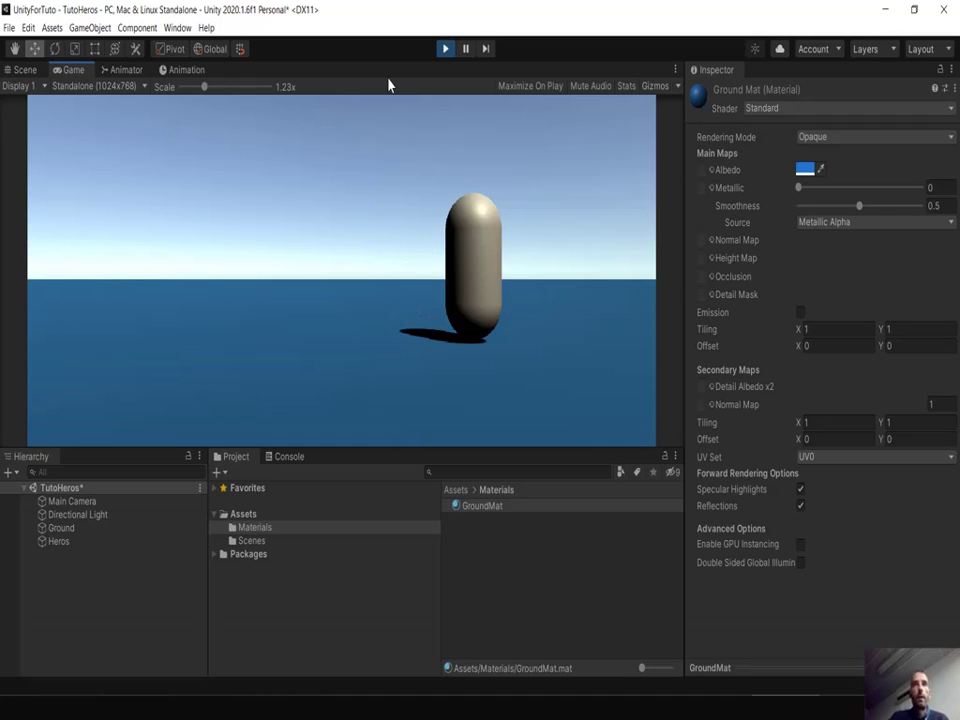
click(445, 48)
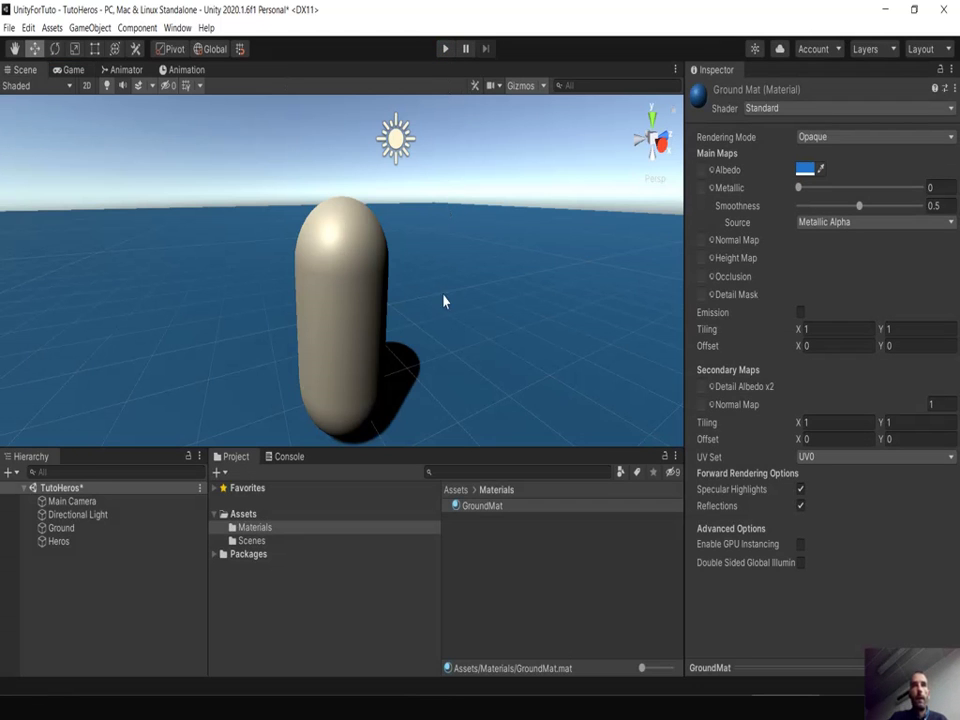
Zoom out to check the Directional Light, orbit to a steeper angle, and select the Heros capsule
scroll(440, 358, down, 5)
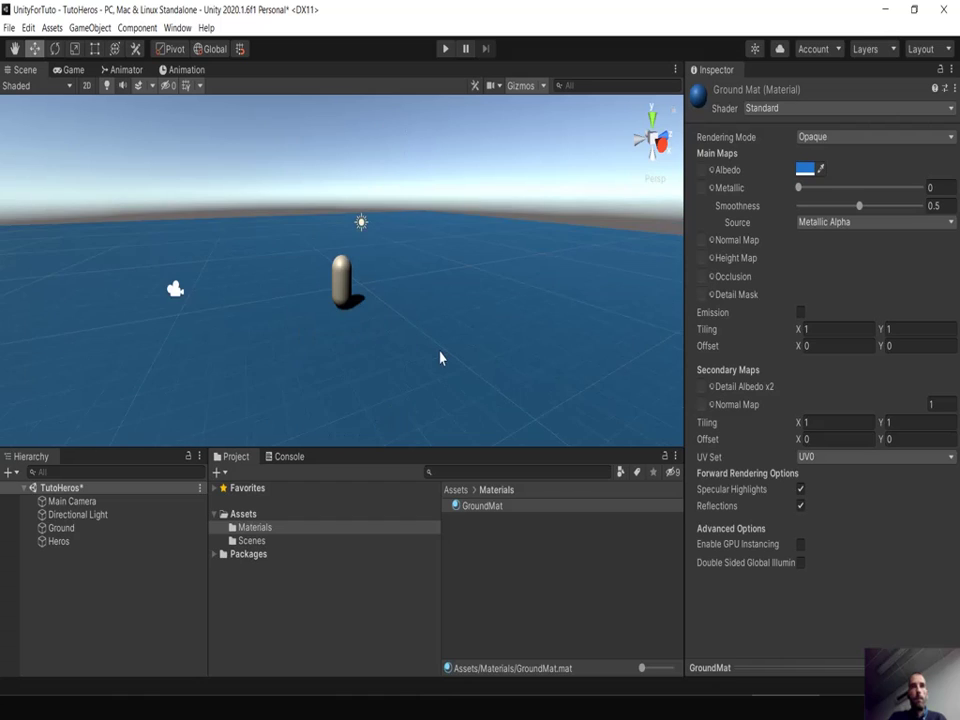
click(359, 227)
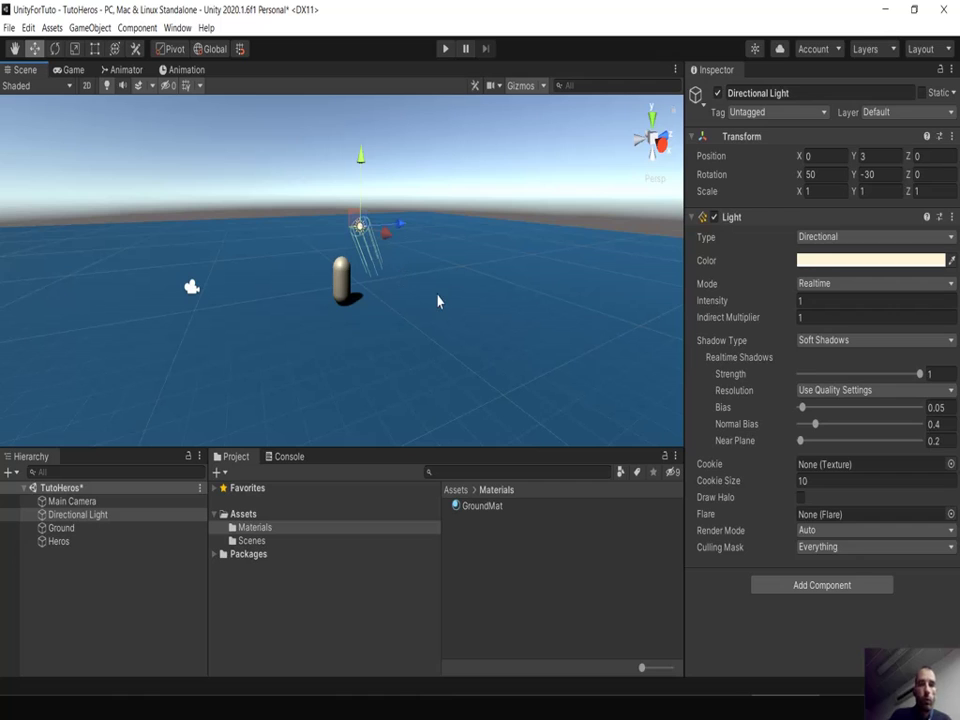
key(q)
mouse_move(443, 304)
alt+mouse_down()
mouse_move(393, 230)
mouse_move(400, 150)
mouse_move(252, 224)
alt+mouse_up()
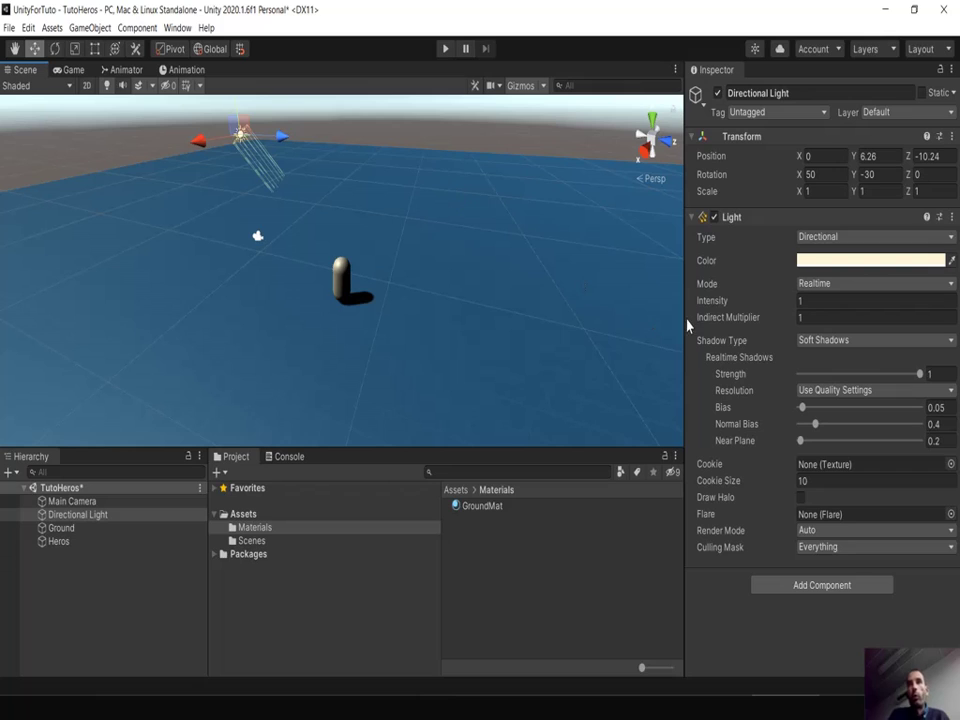
click(341, 280)
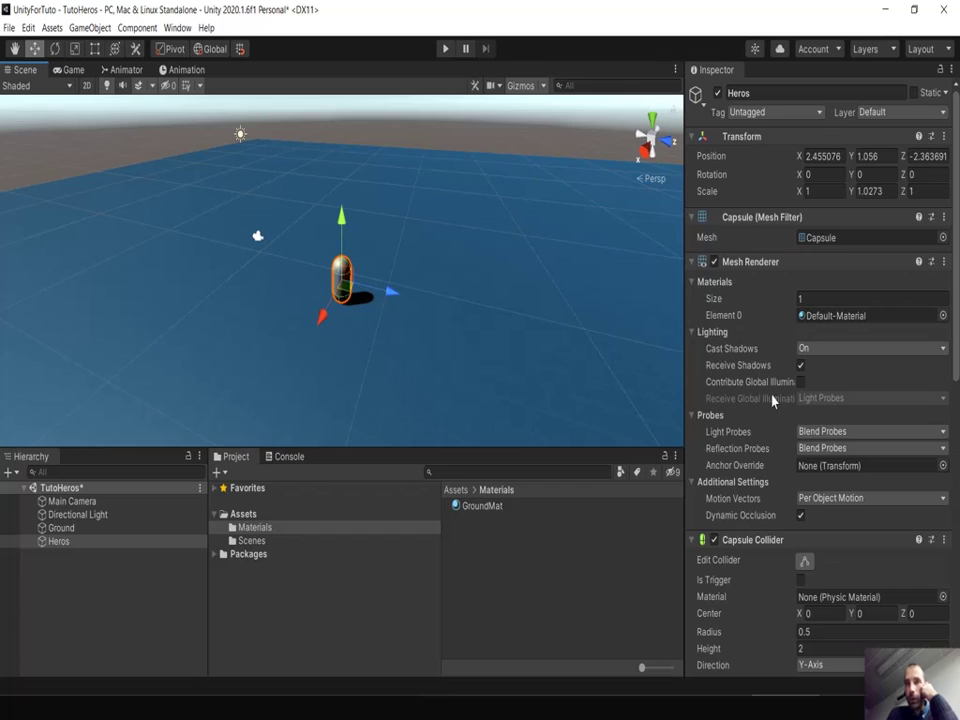
Collapse the Heros capsule's Mesh Renderer and Capsule (Mesh Filter) components in the Inspector
click(690, 264)
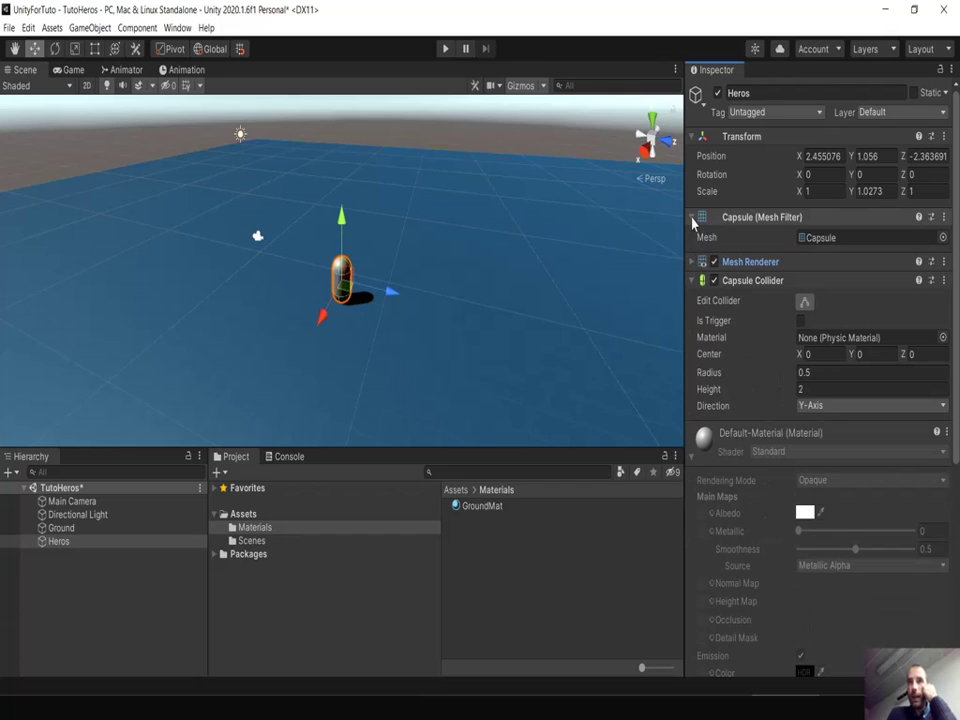
click(691, 218)
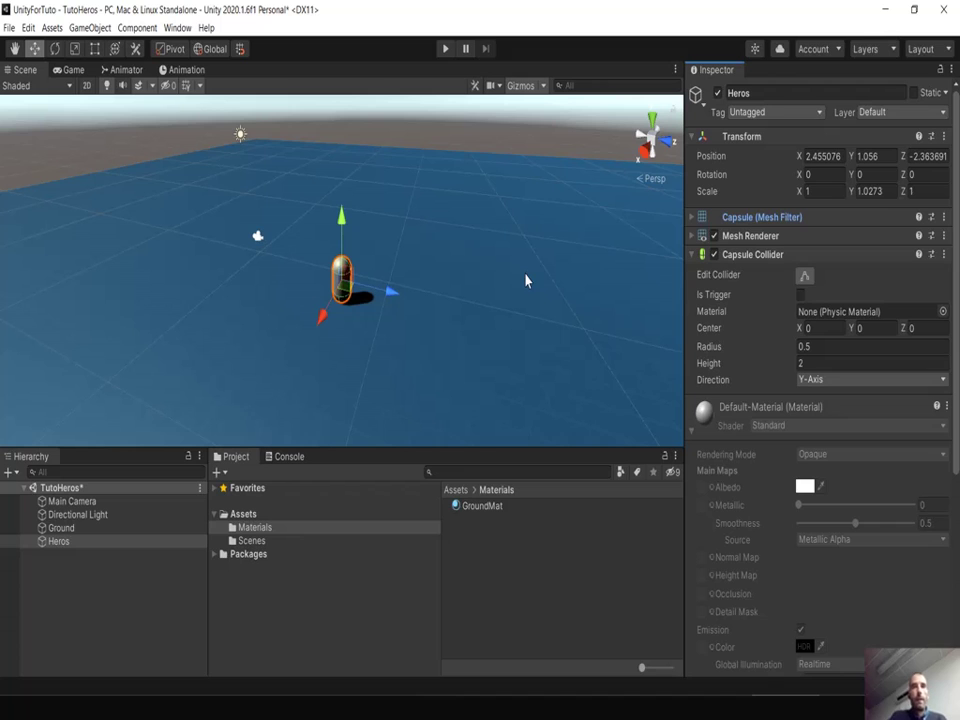
alt+drag(330, 349, 439, 316)
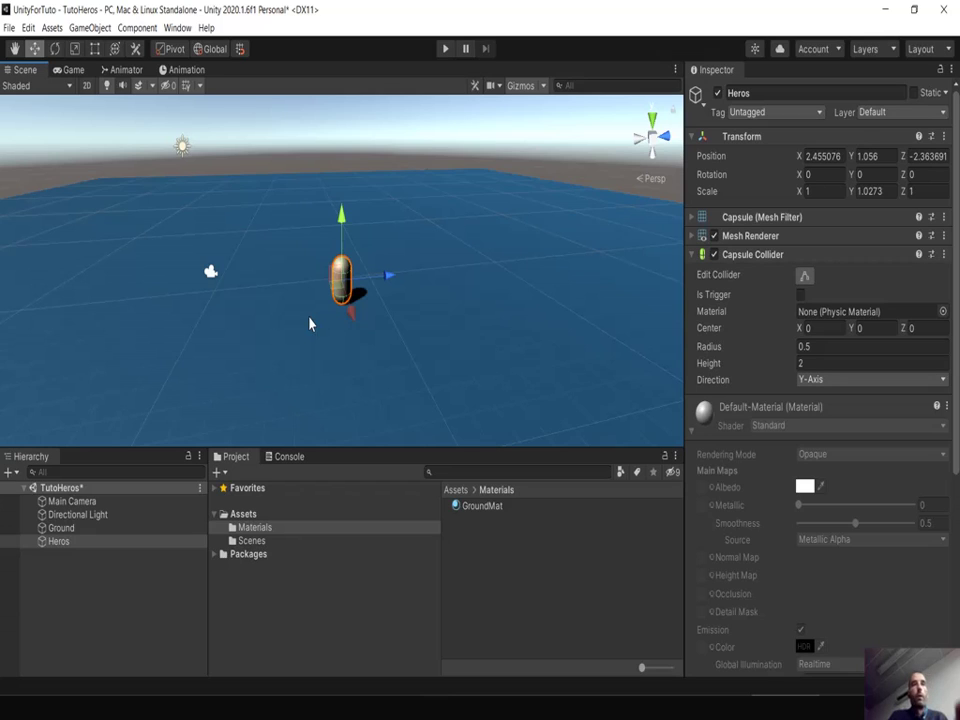
right_click(55, 584)
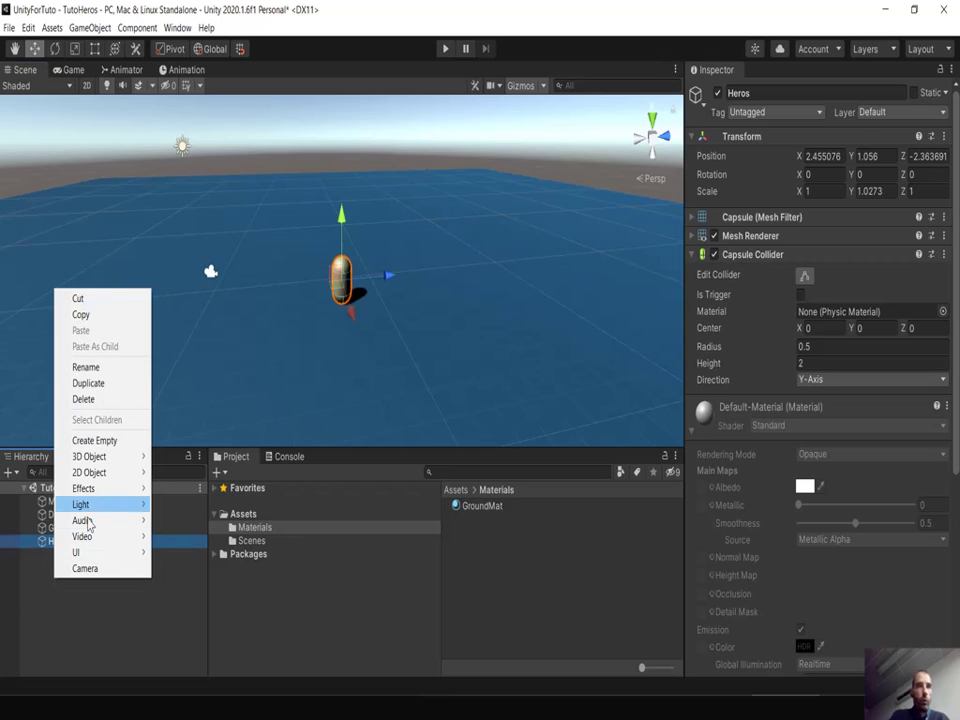
Add a 3D Cube, move it above the ground to 6.4, 3.86, 2.52, and play-test it
mouse_move(112, 458)
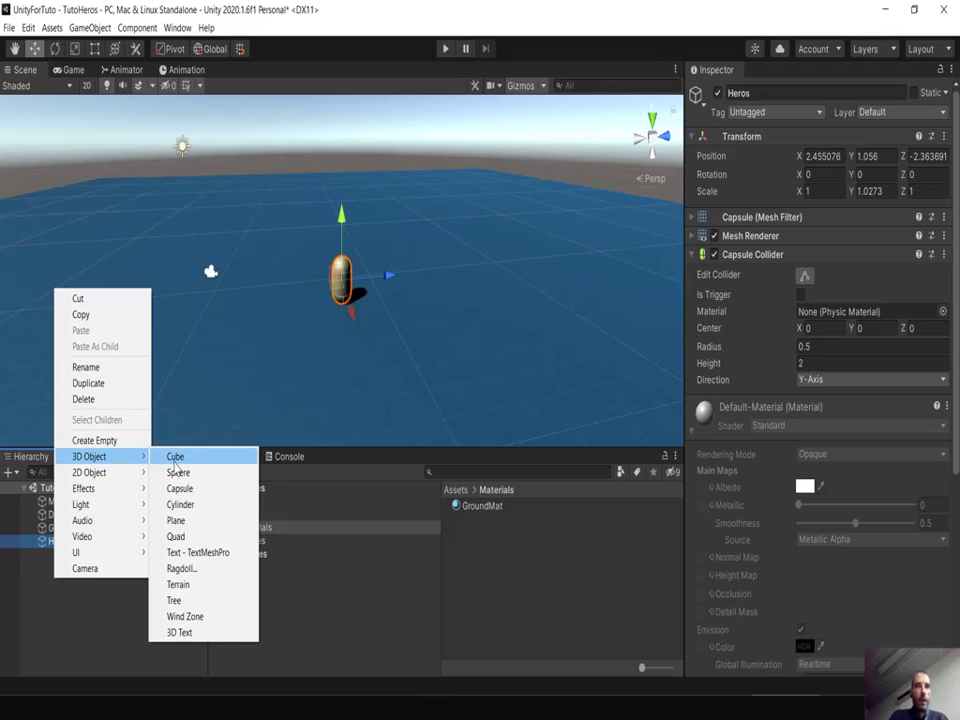
click(175, 459)
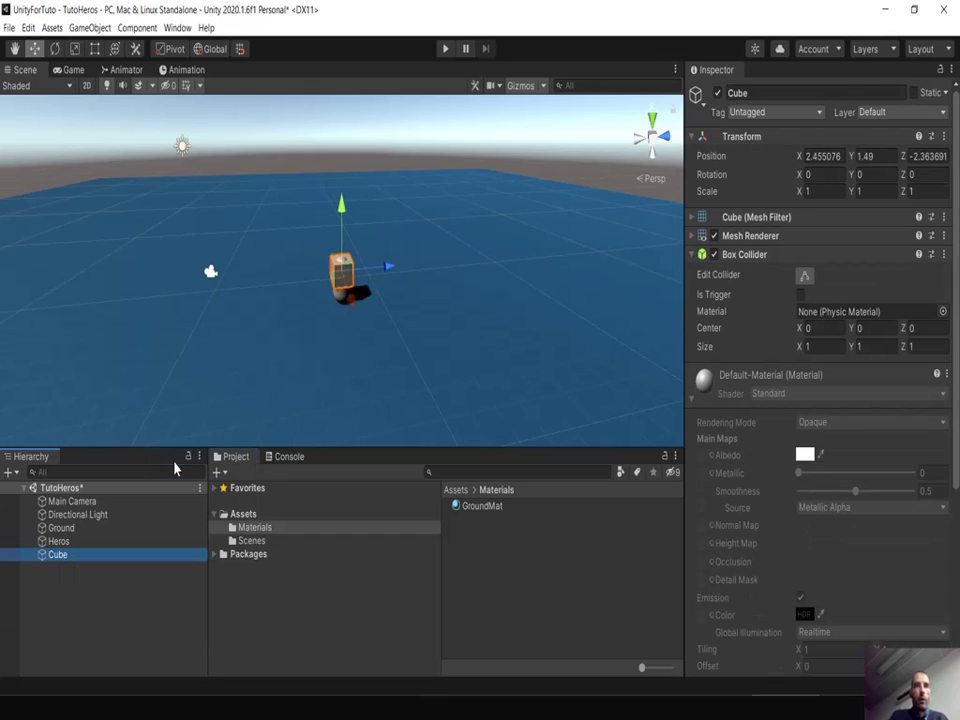
click(435, 270)
click(338, 275)
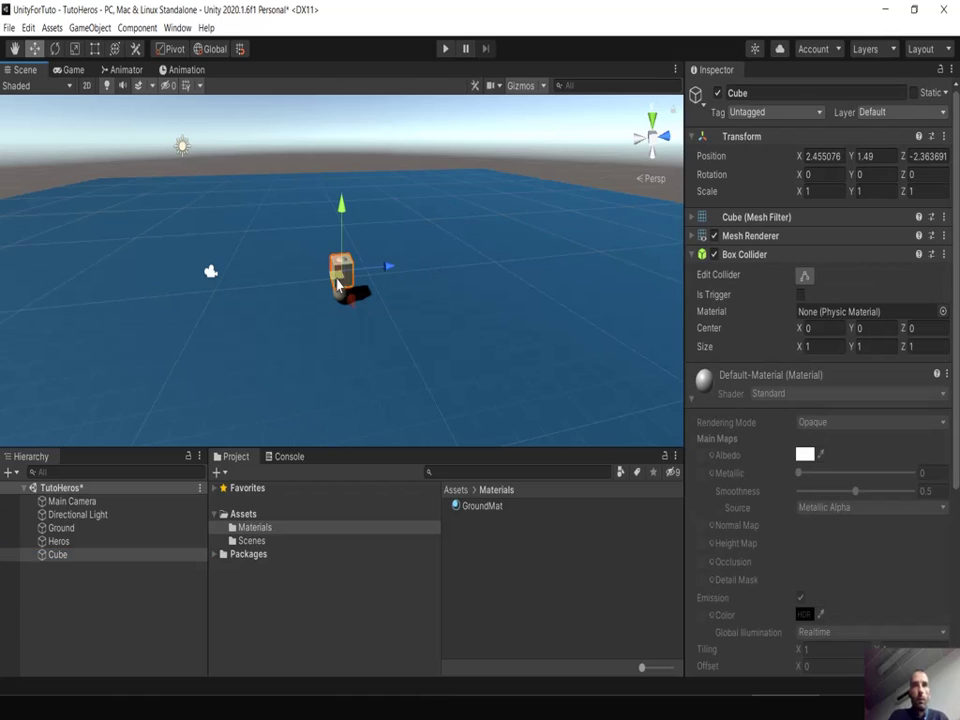
mouse_move(364, 276)
mouse_down()
mouse_move(449, 270)
mouse_move(437, 217)
mouse_move(524, 258)
mouse_up()
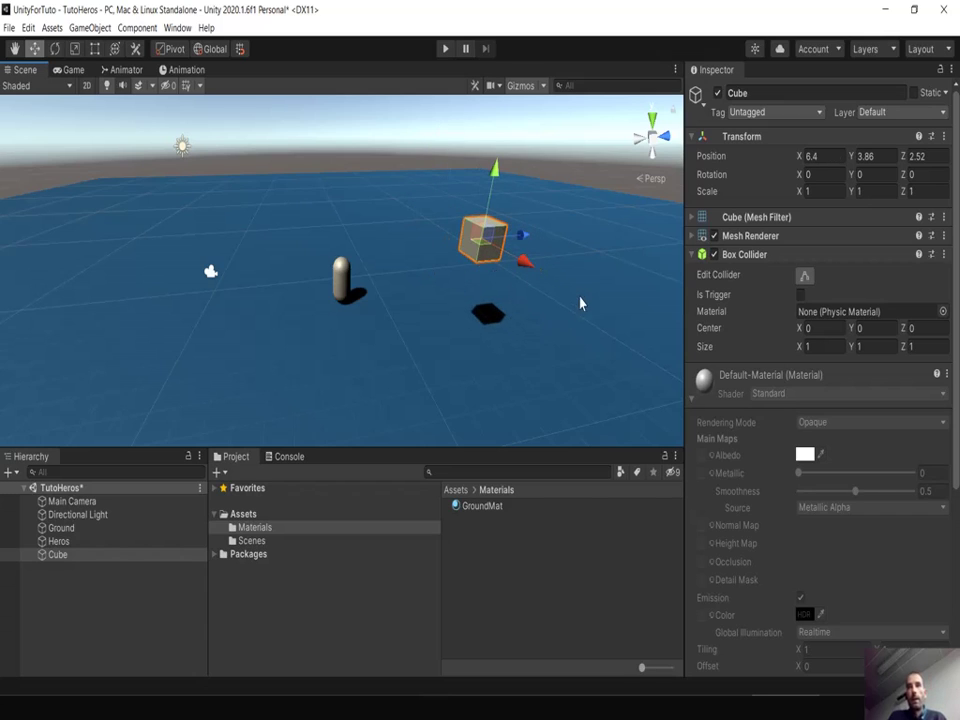
click(690, 400)
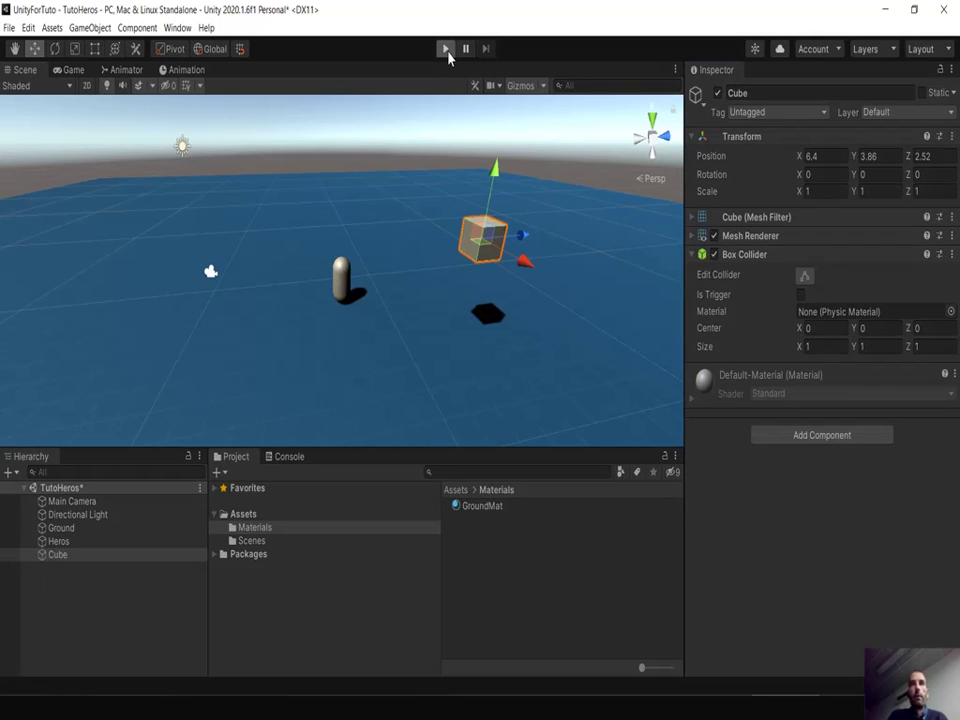
click(446, 49)
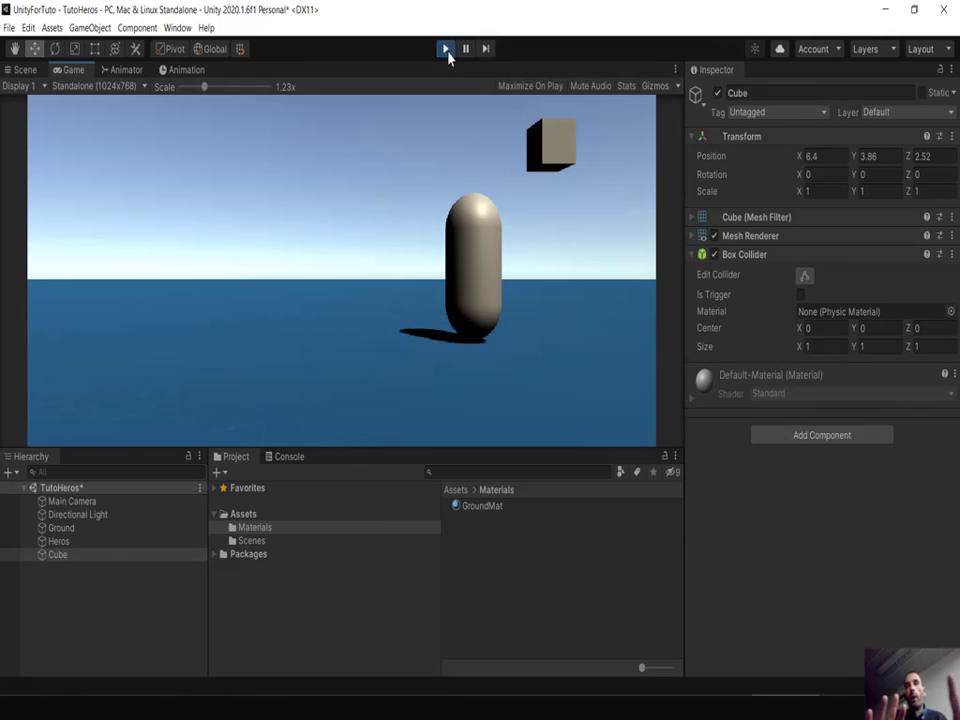
click(446, 49)
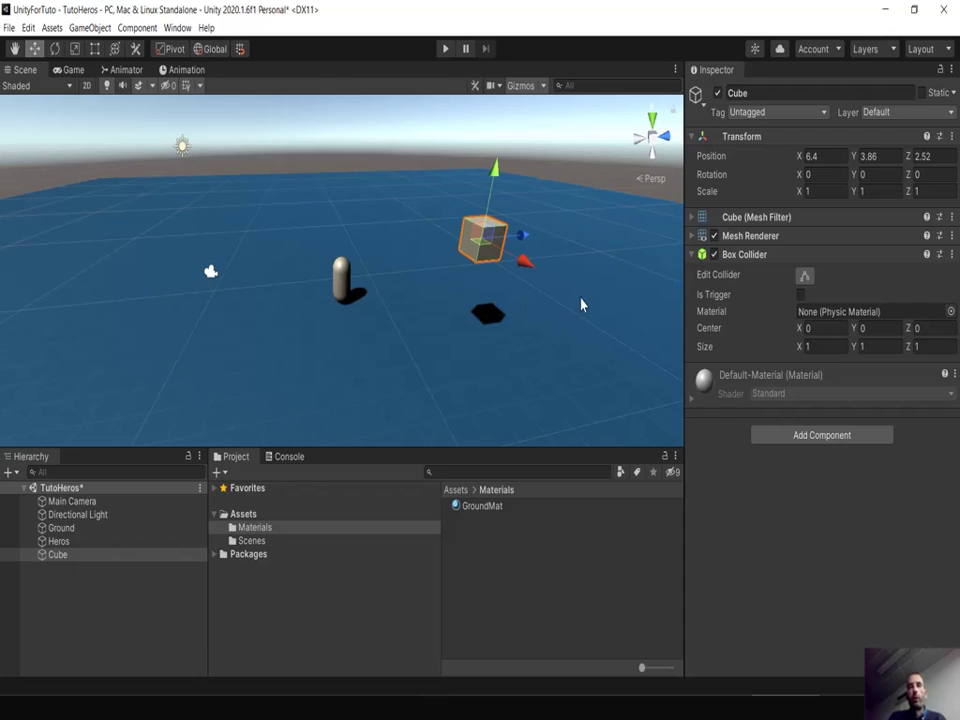
Add a Rigidbody component to the Cube and play the scene to watch it fall onto Ground
click(827, 437)
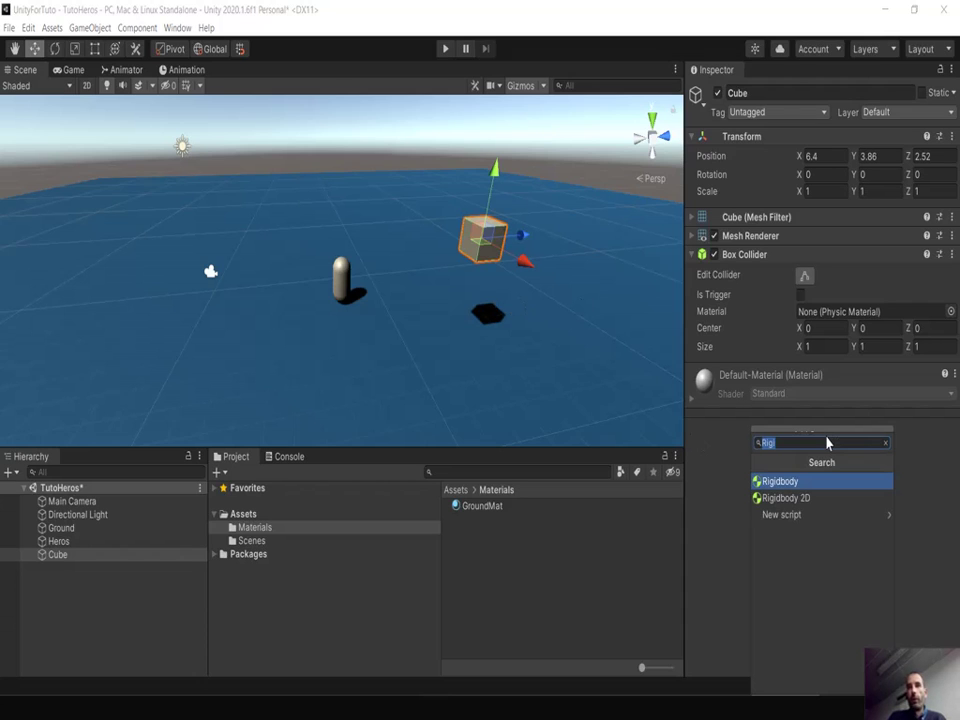
key(BackSpace)
text(R)
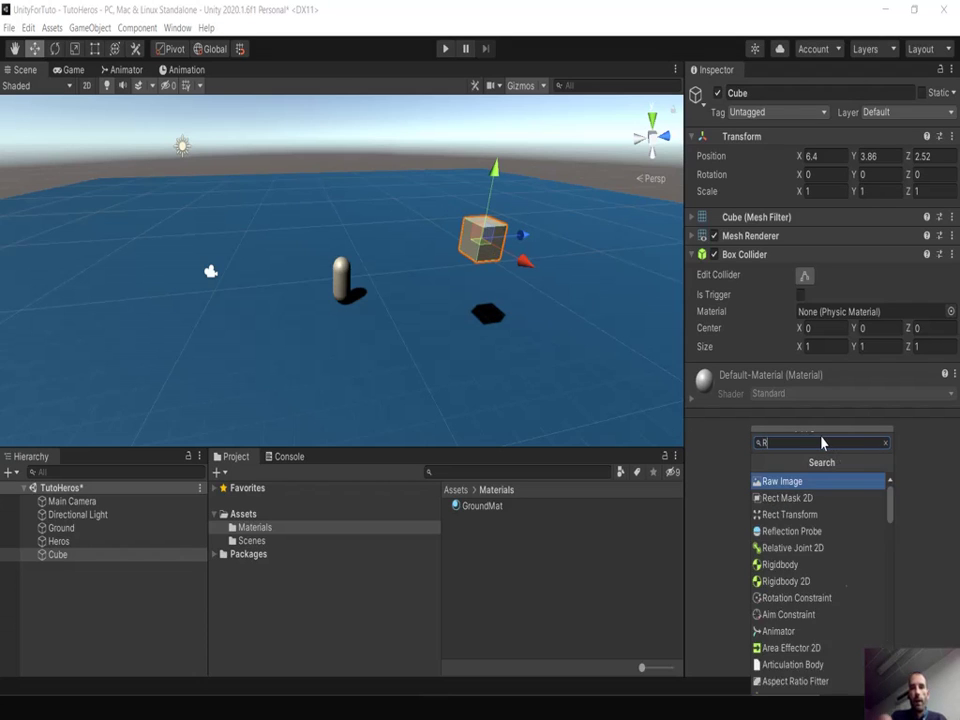
text(igi)
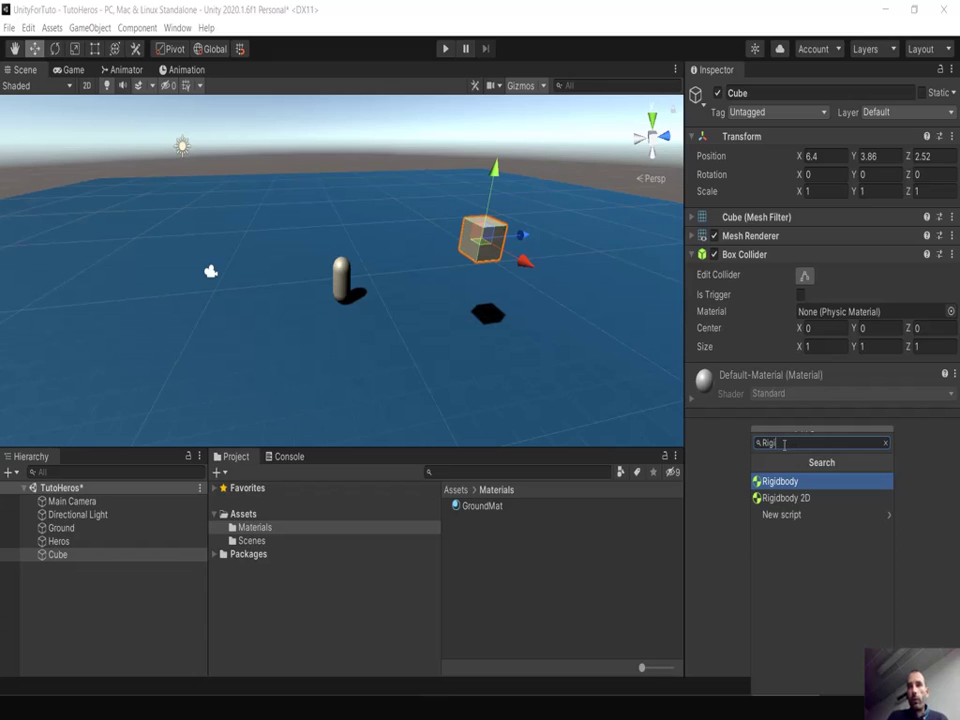
click(780, 481)
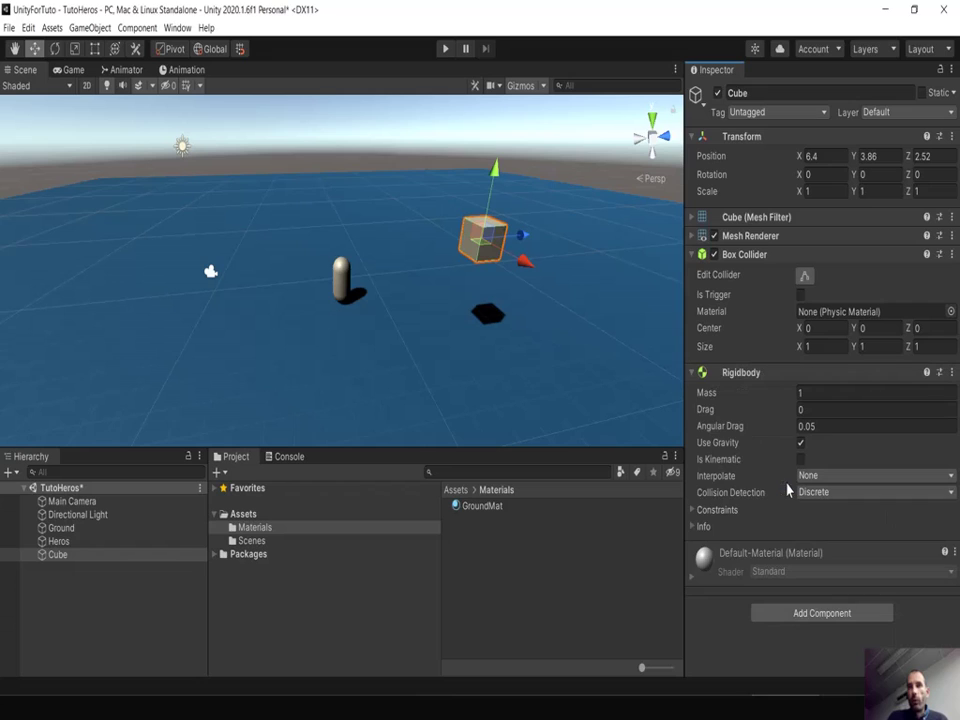
click(445, 49)
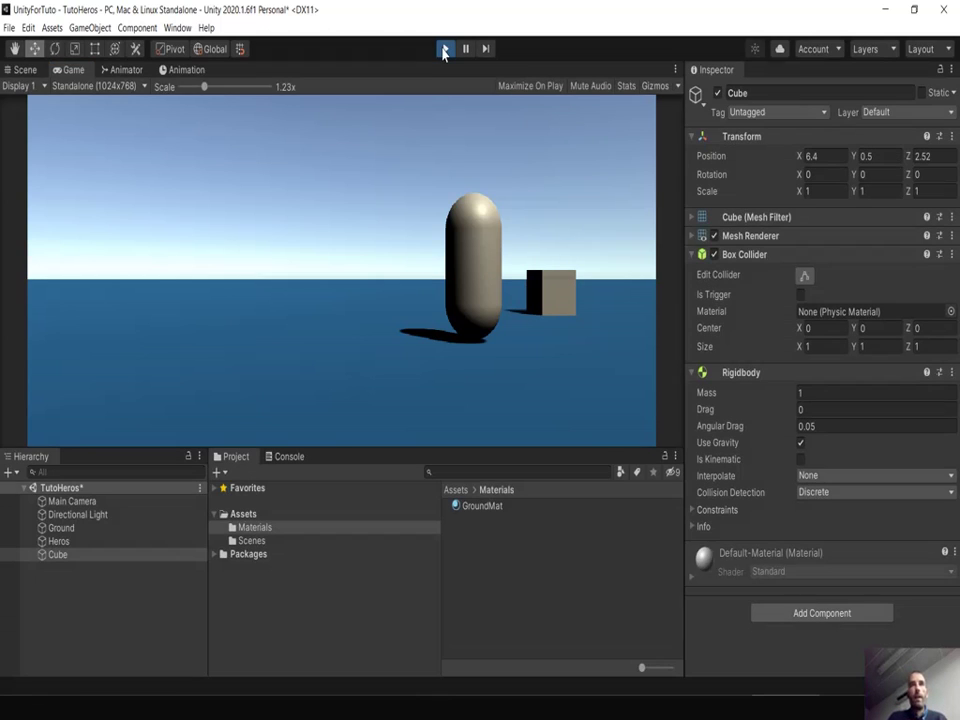
click(445, 50)
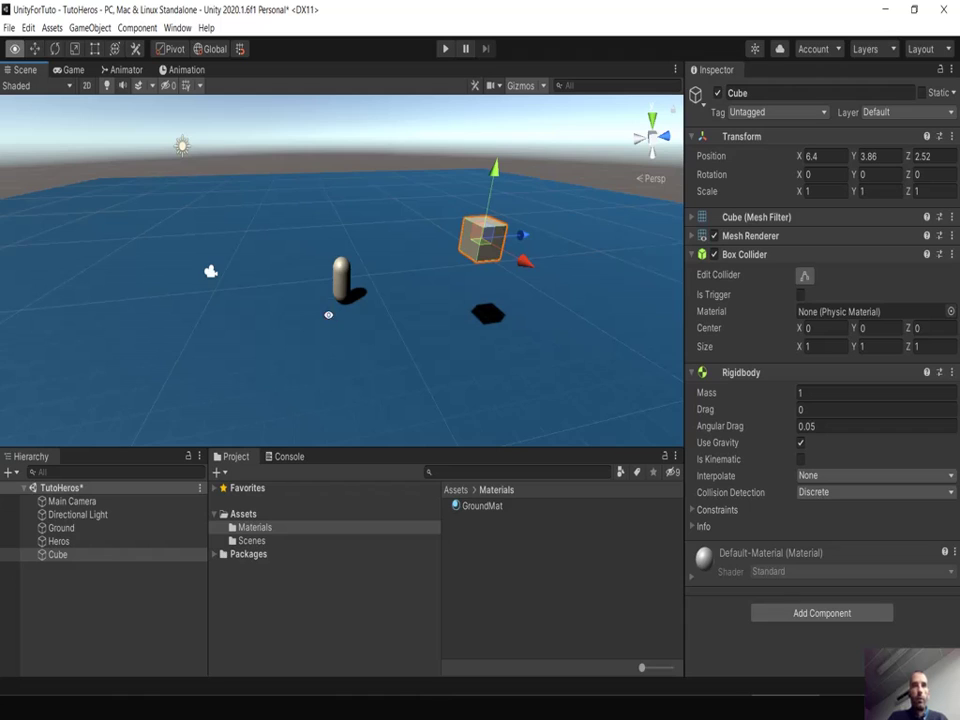
alt+drag(330, 305, 417, 301)
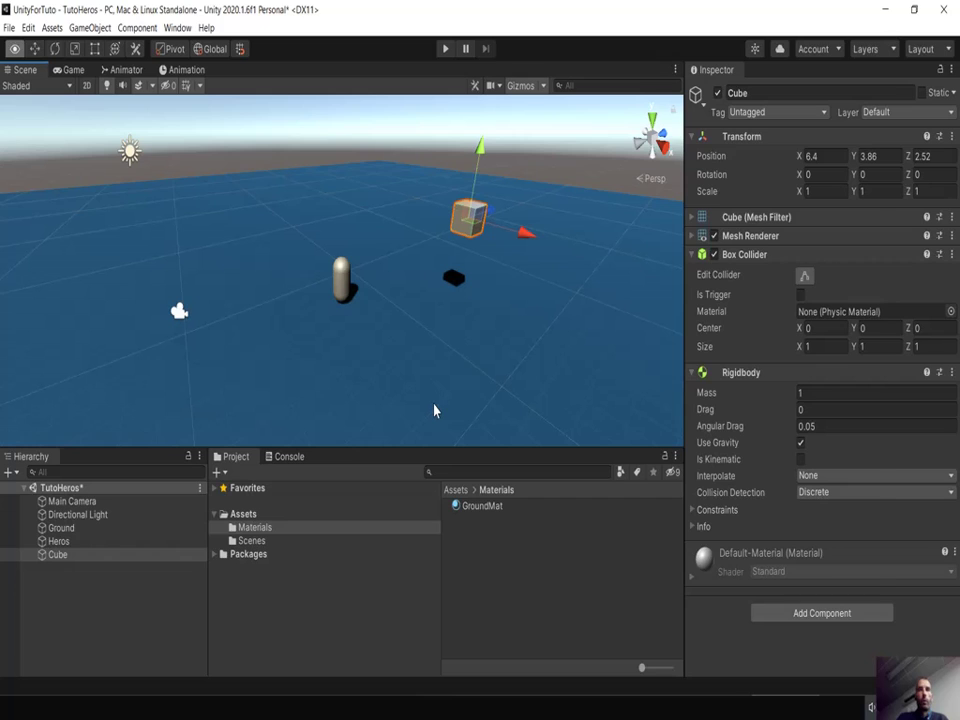
Highlight the script name CharacterBasicControler in the Firefox tutorial, then return to Unity
key(alt+Tab)
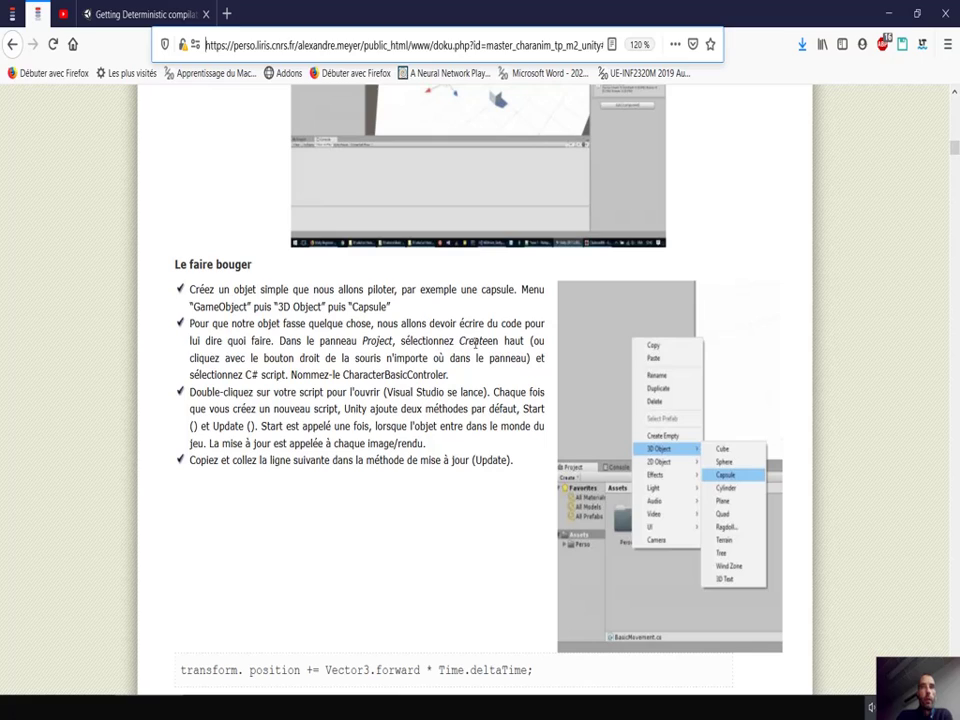
double_click(478, 341)
click(490, 342)
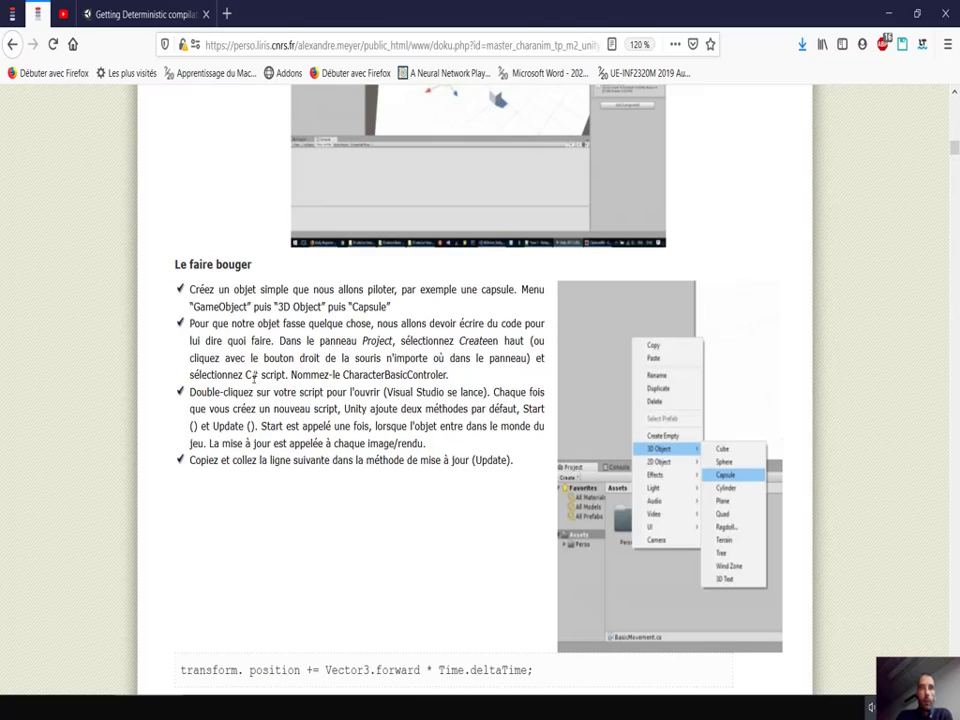
double_click(396, 375)
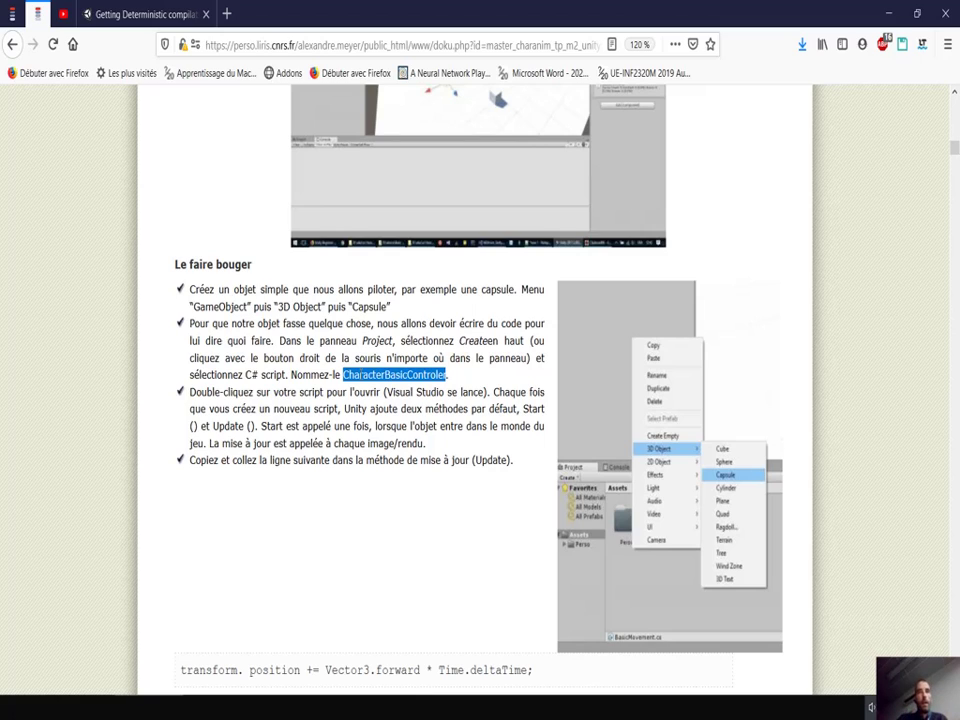
key(alt+Tab)
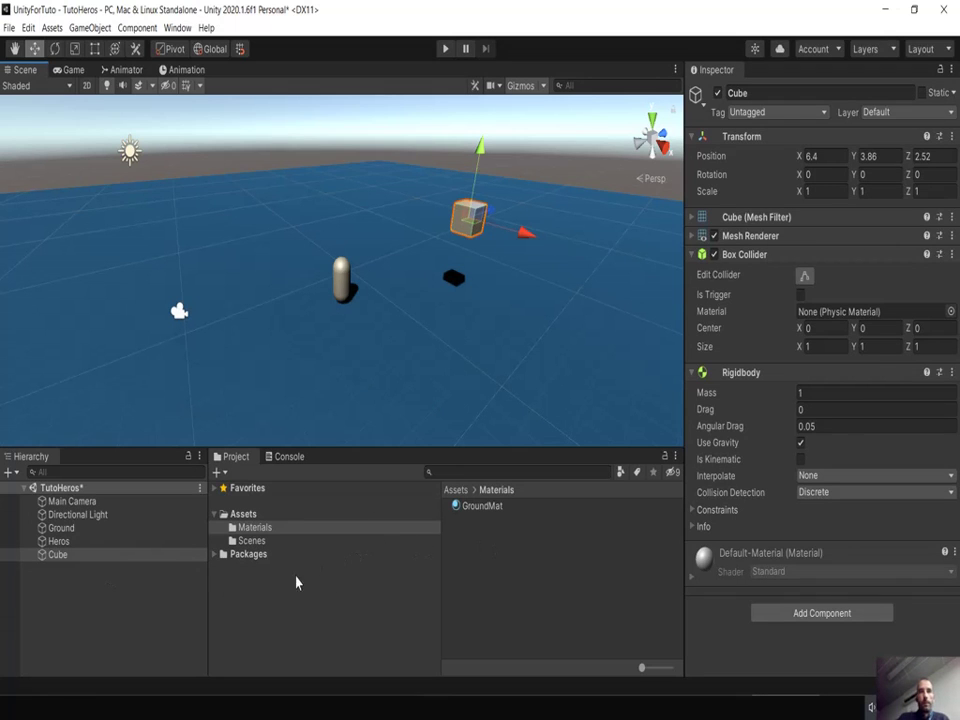
Create a folder named 'scripts' and move it under Assets beside Materials and Scenes
click(268, 527)
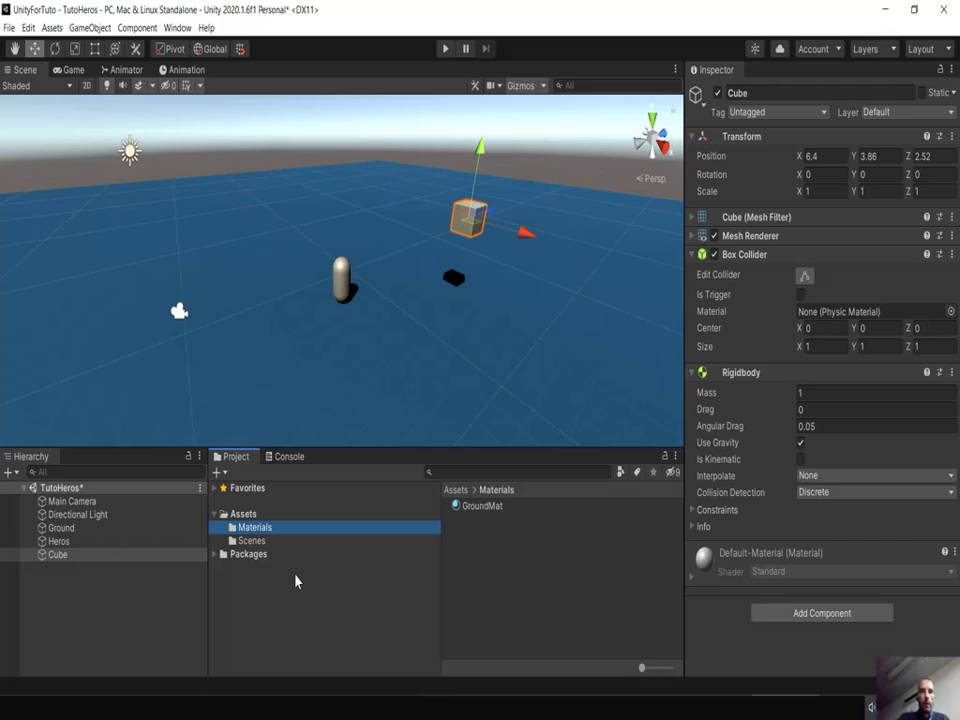
right_click(301, 338)
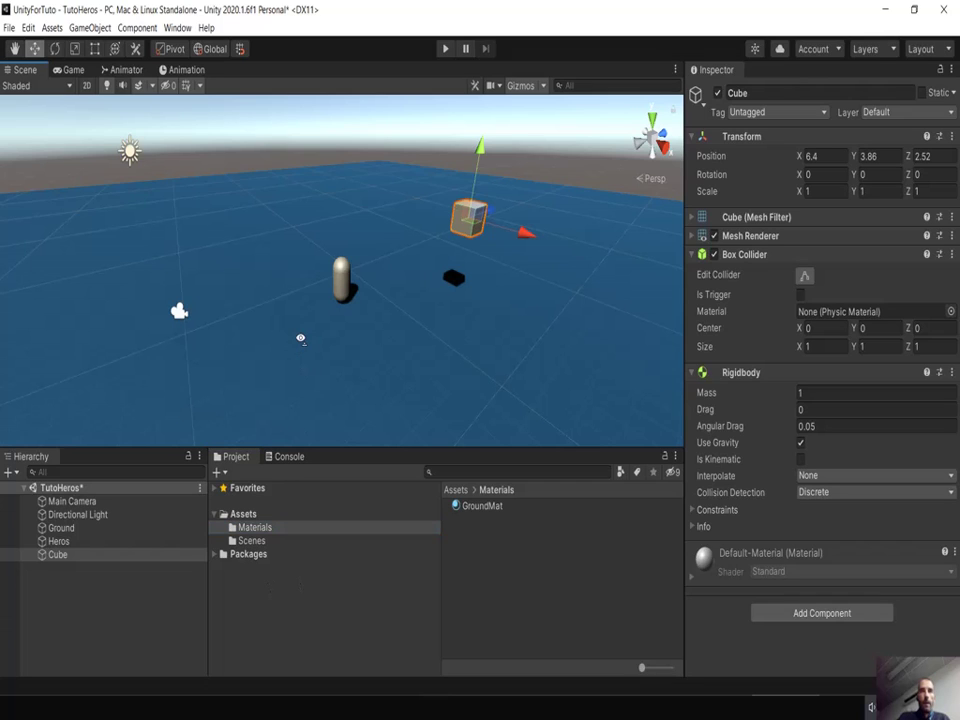
click(52, 28)
mouse_move(76, 44)
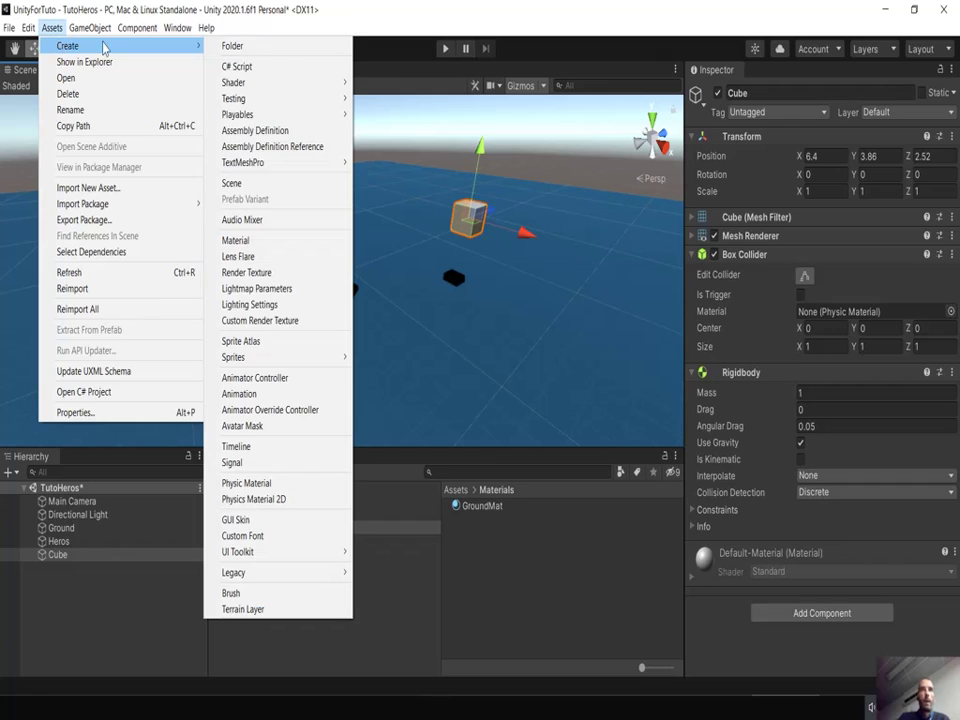
click(231, 46)
key(BackSpace)
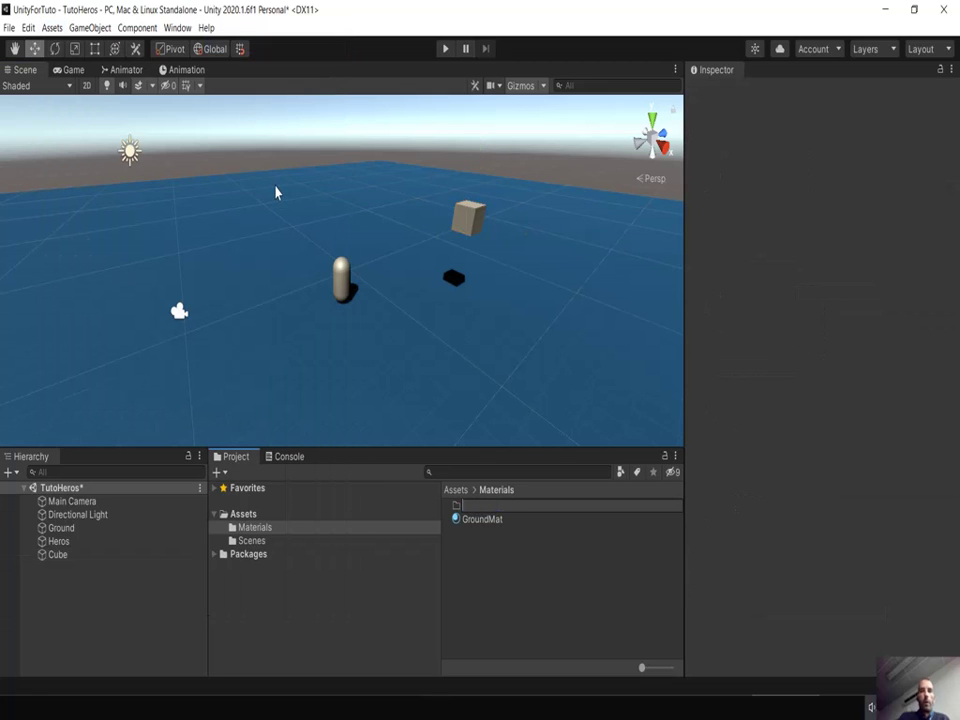
text(scripts)
key(Return)
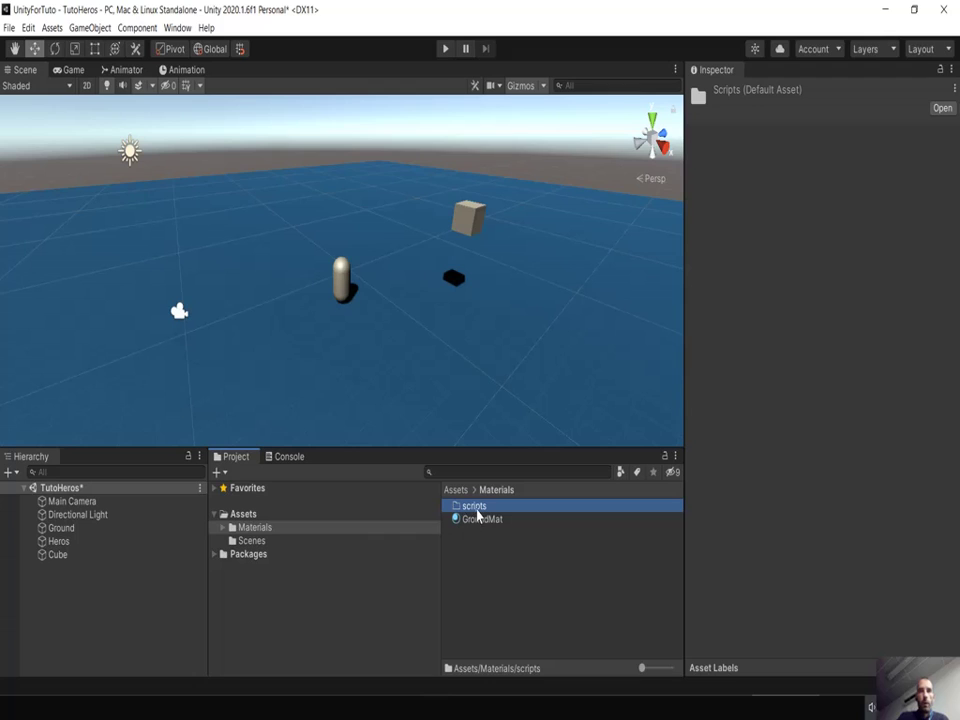
drag(478, 515, 265, 531)
Create a C# script named 'HerosControler' in the scripts folder
click(299, 553)
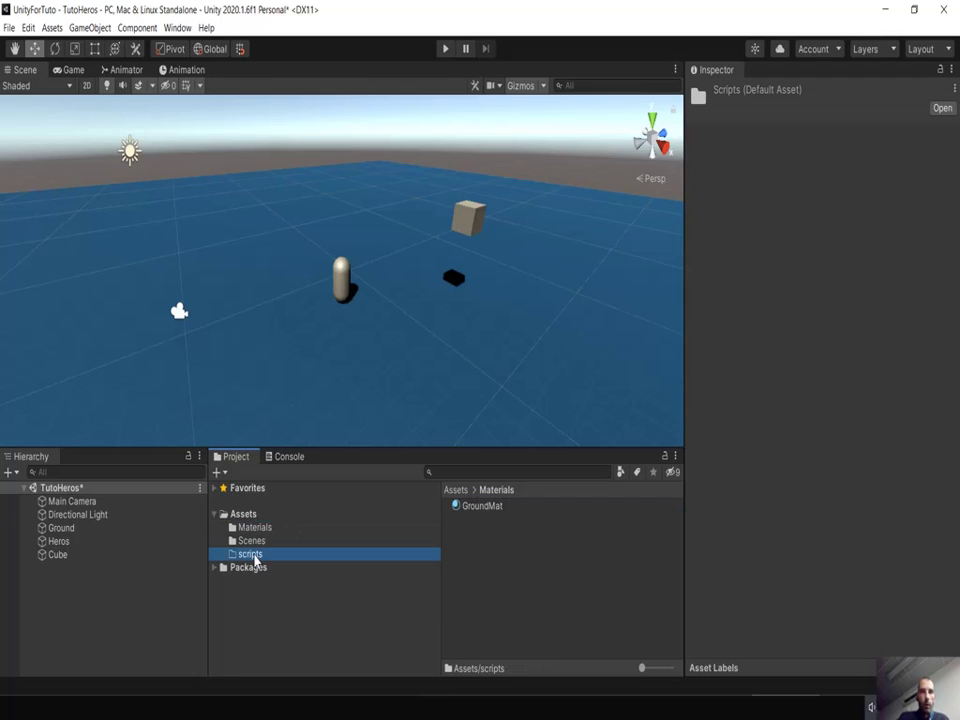
right_click(328, 556)
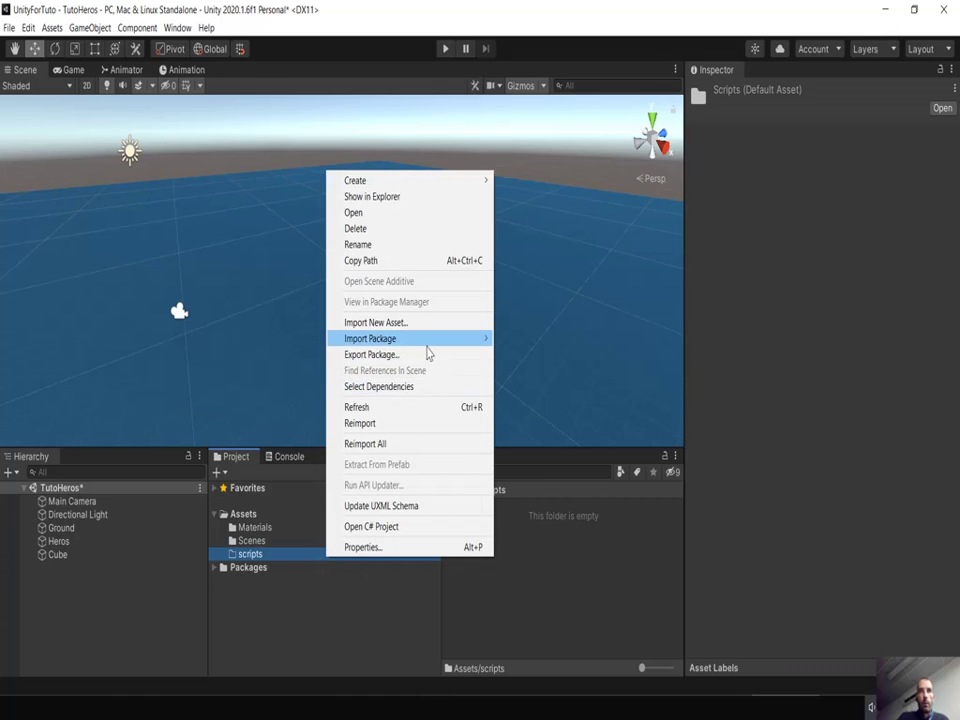
mouse_move(452, 185)
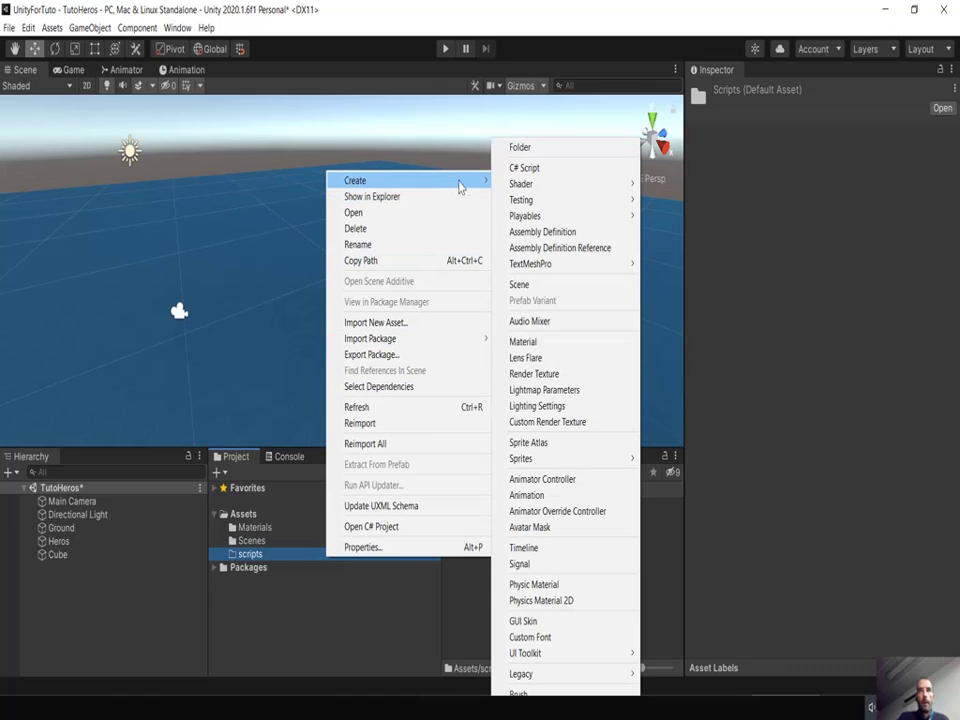
click(518, 168)
key(BackSpace)
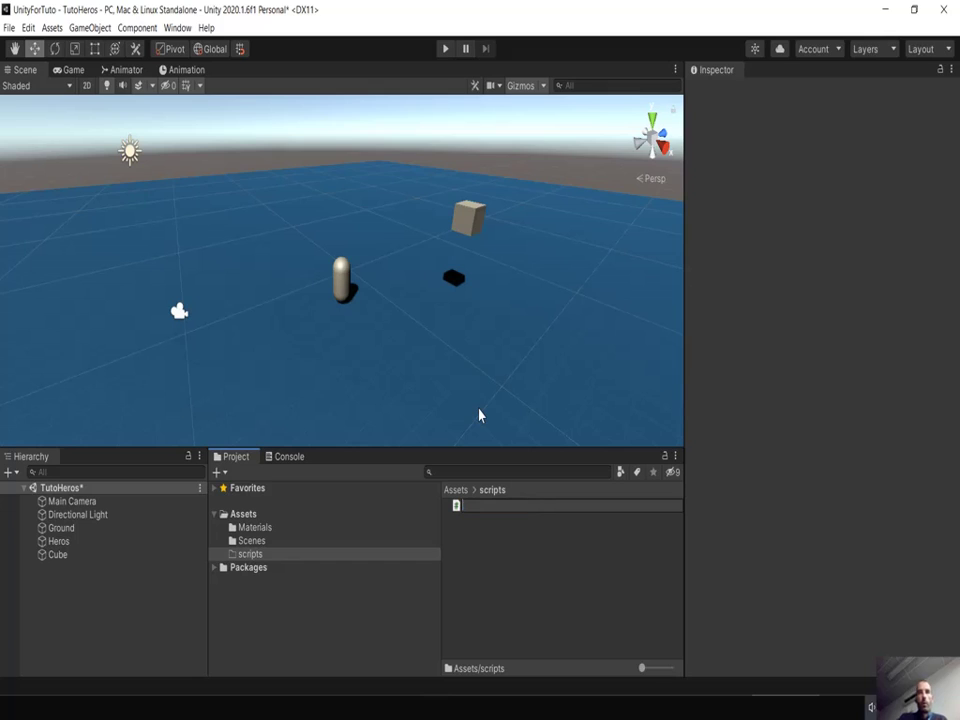
text(Heros)
text(Cont)
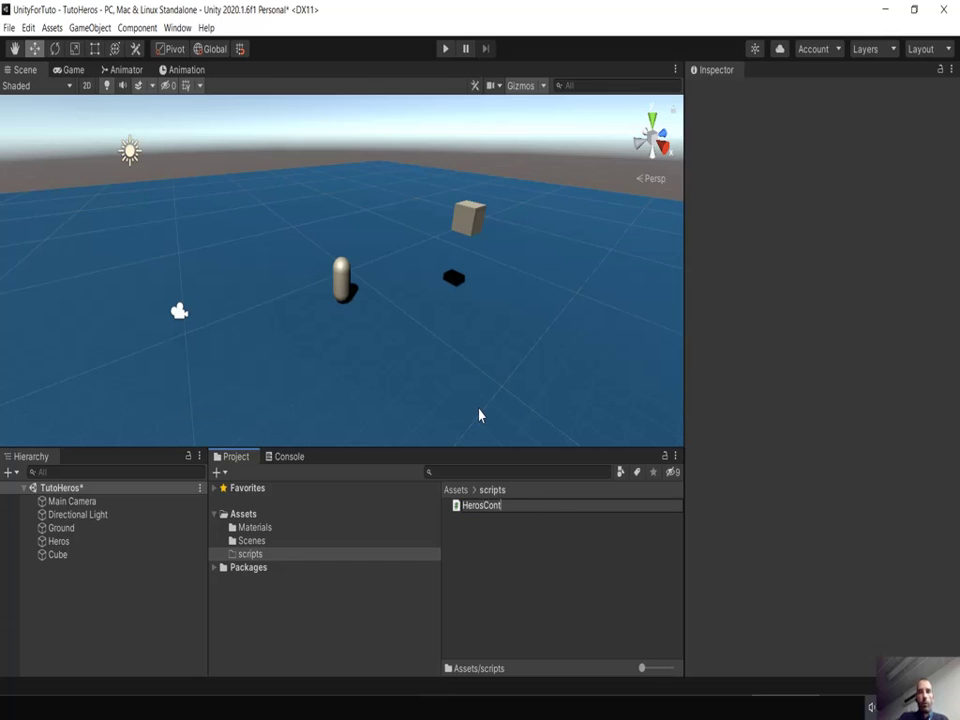
text(roler)
key(Return)
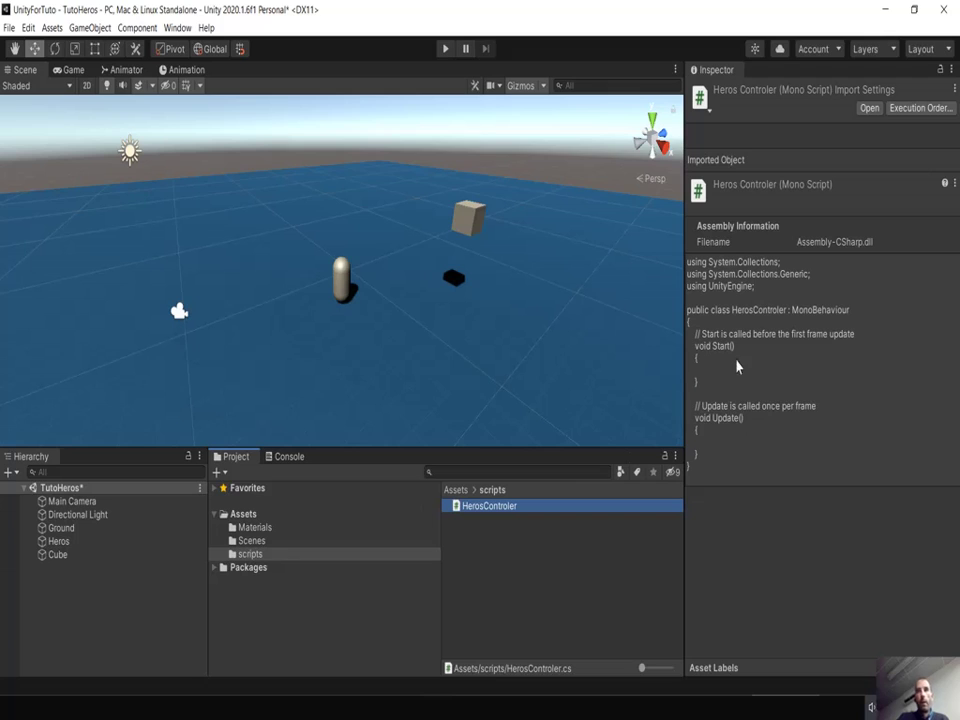
Open HerosControler in Visual Studio, then return to Unity and select the Heros capsule
double_click(471, 510)
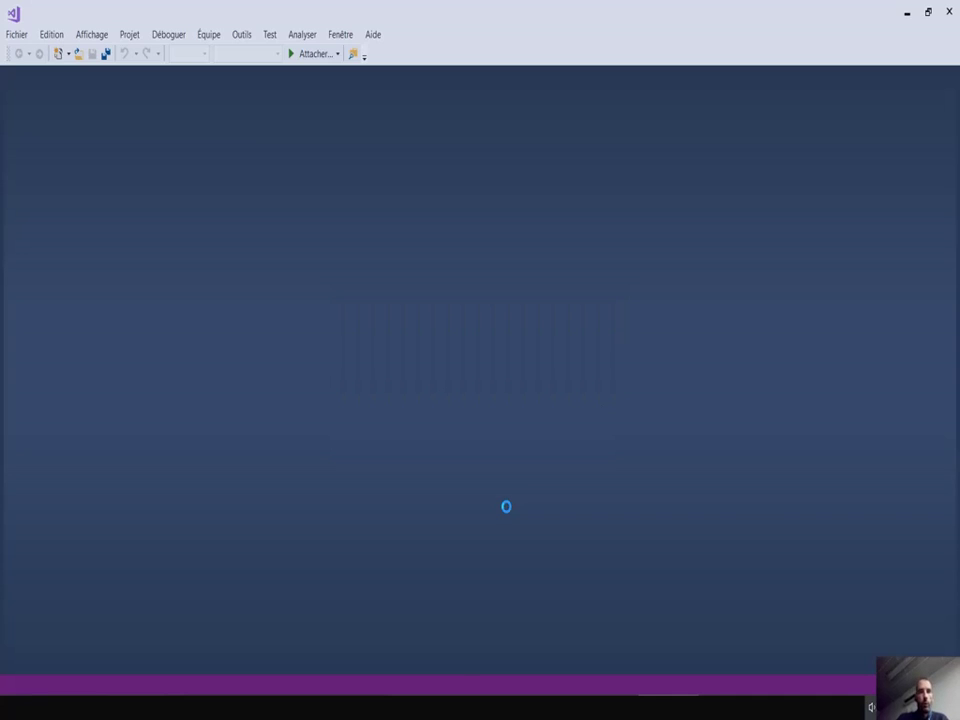
key(alt+Tab)
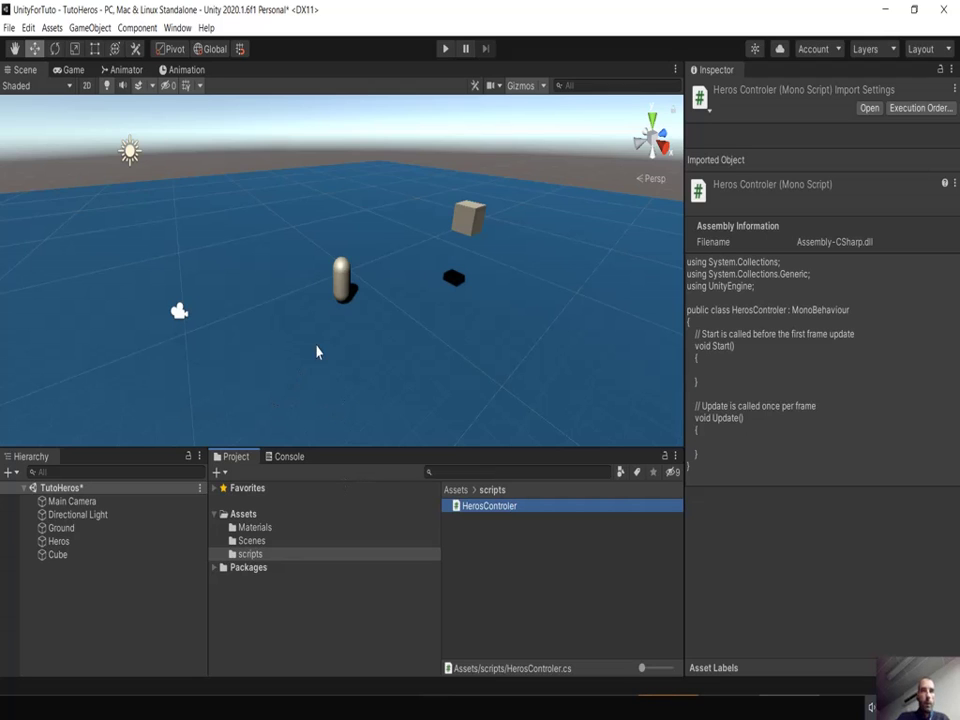
click(339, 287)
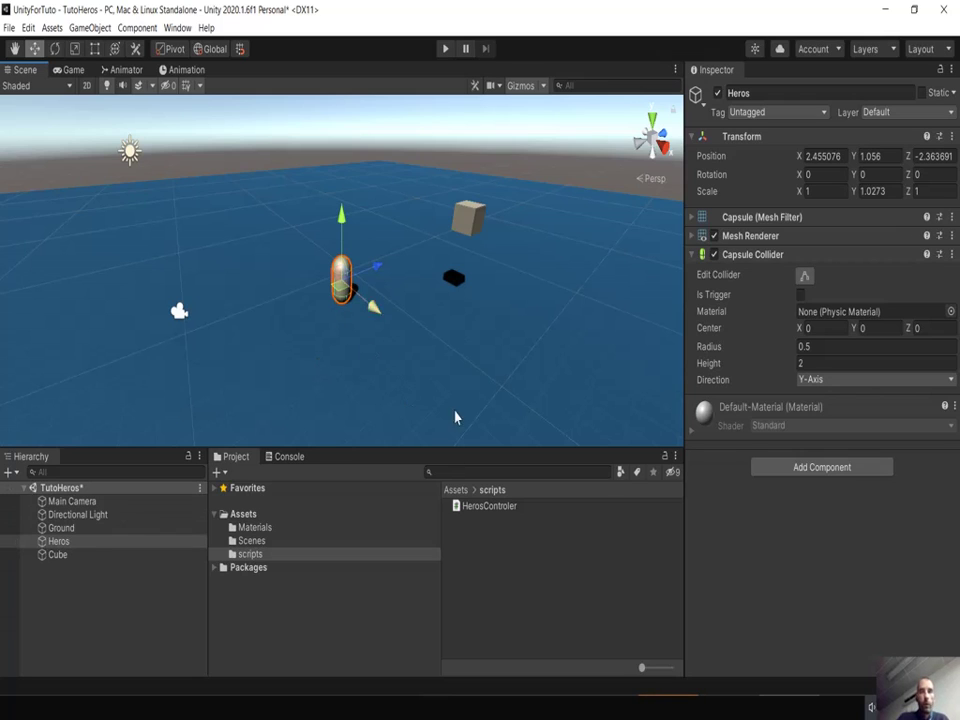
Attach the Heros Controler script to Heros, searching 'Hero', then switch to Visual Studio
click(824, 474)
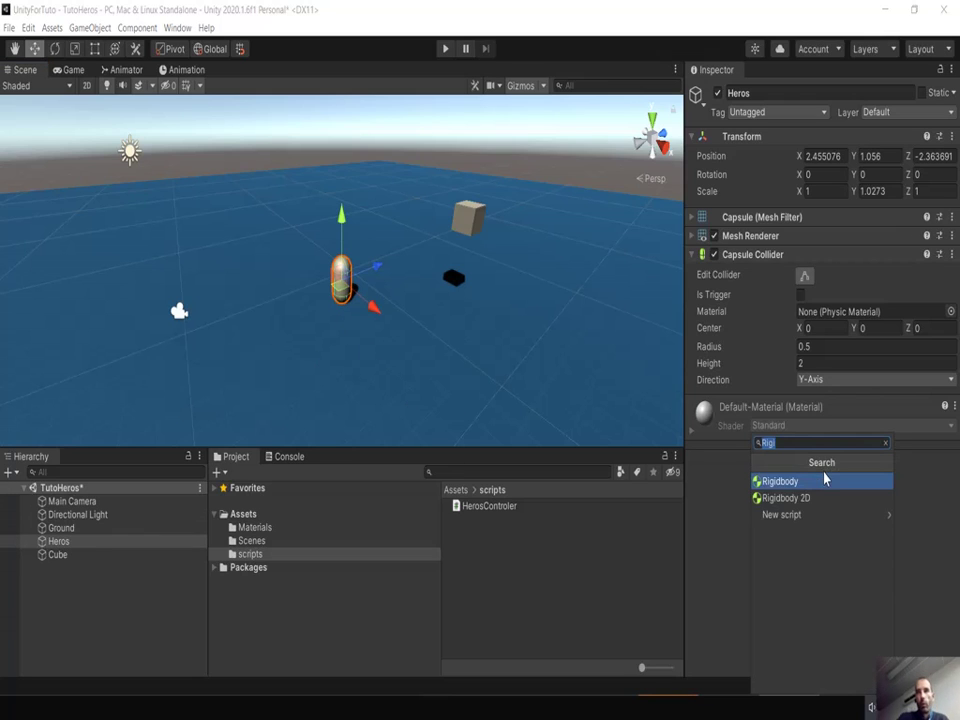
key(BackSpace)
key(BackSpace)
key(BackSpace)
text(H)
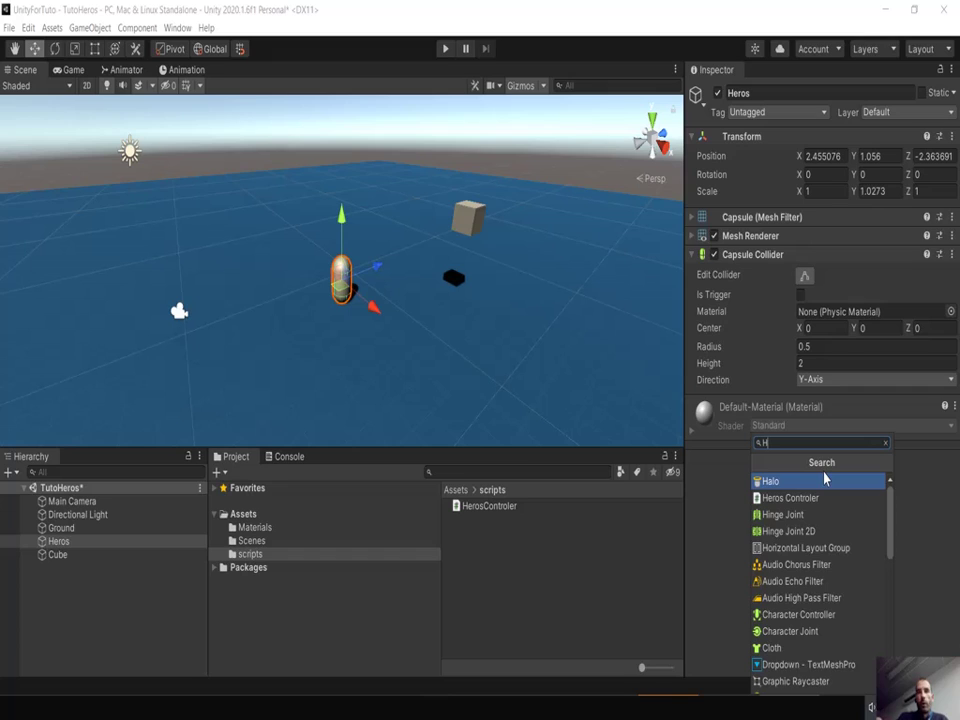
text(ero)
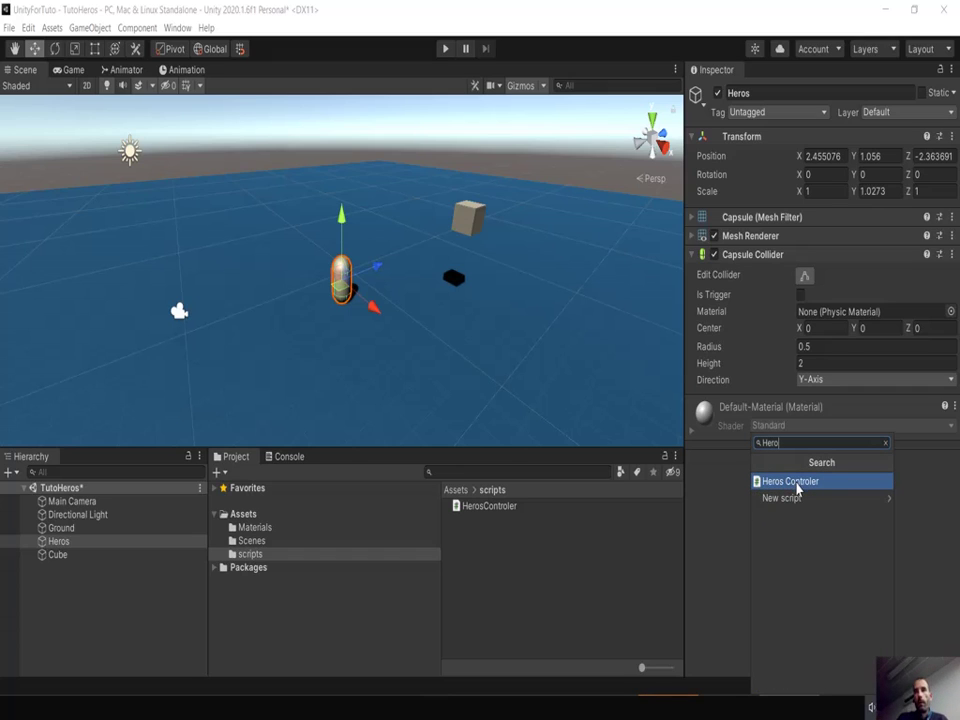
click(792, 484)
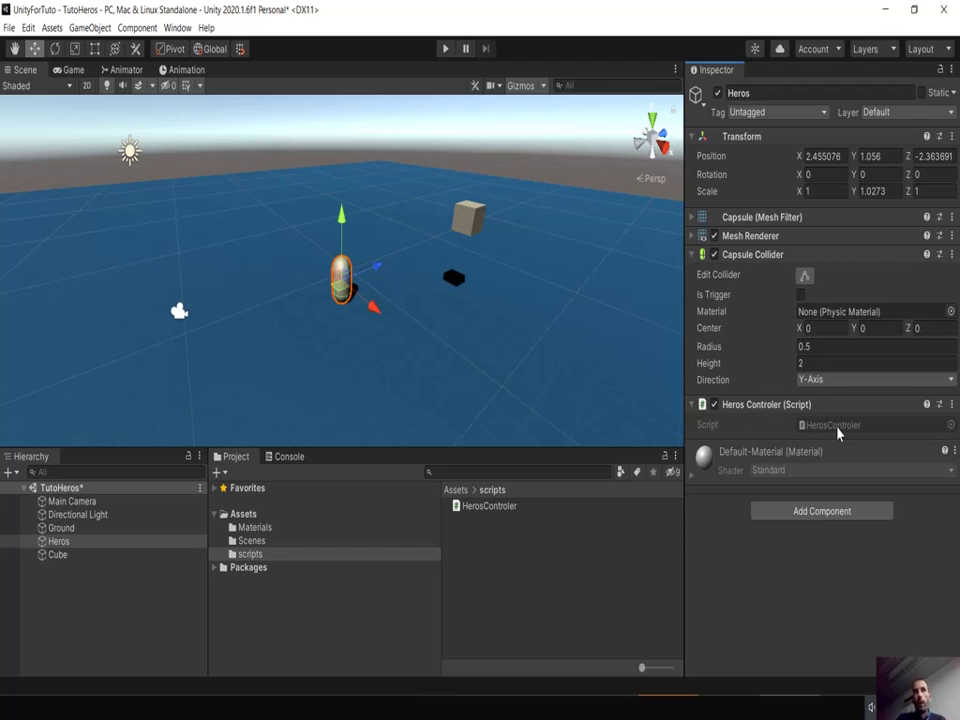
key(alt+Tab)
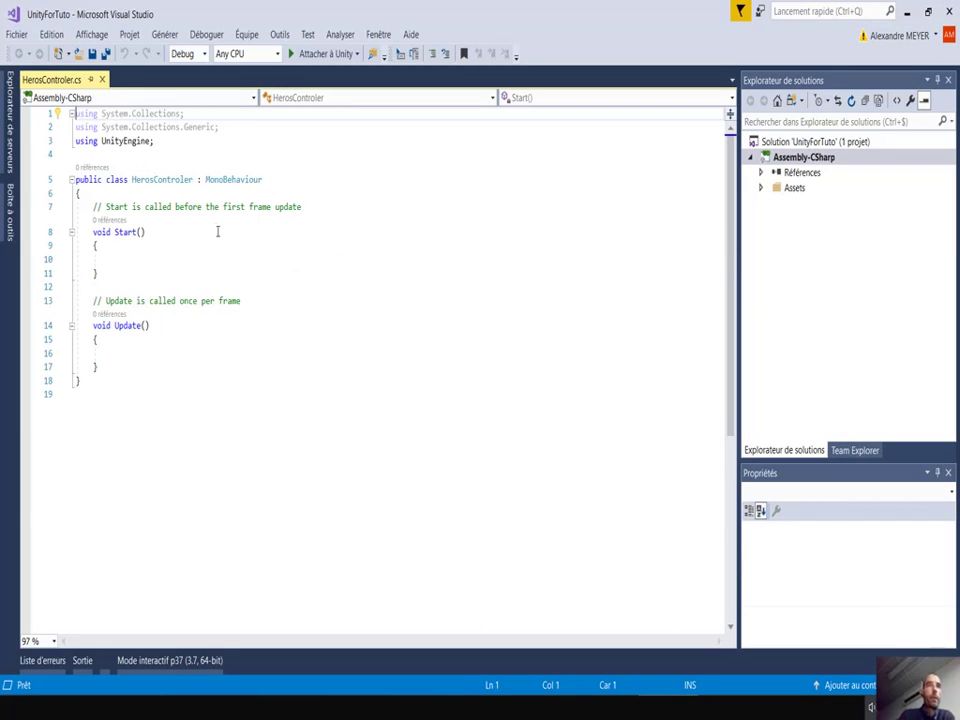
Review the HerosControler class and its Start and Update methods, comparing against the Unity component
double_click(171, 179)
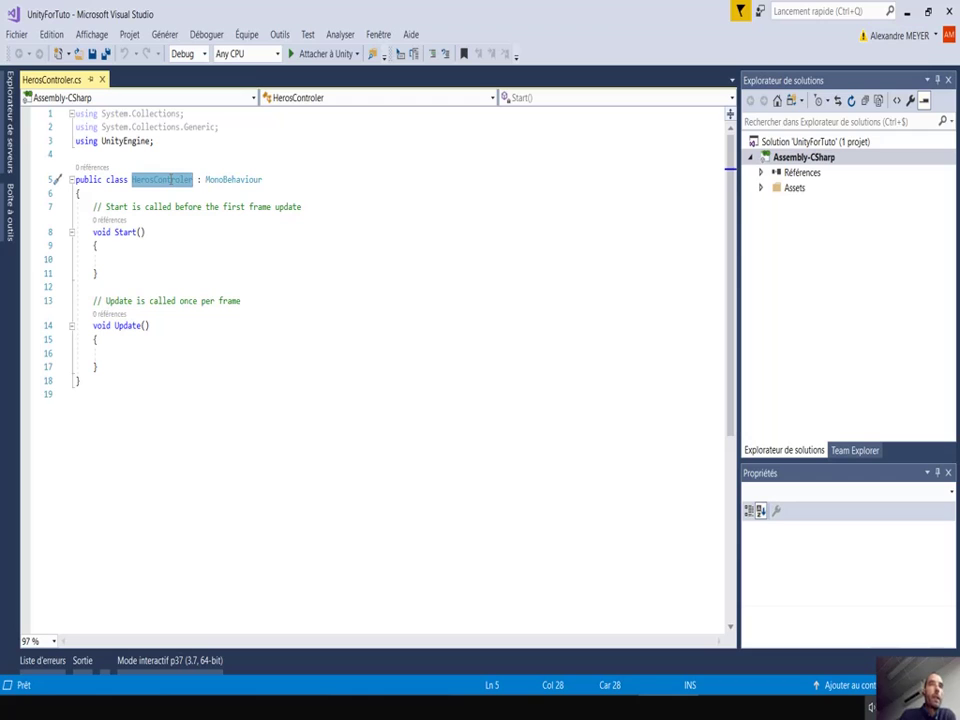
key(alt+Tab)
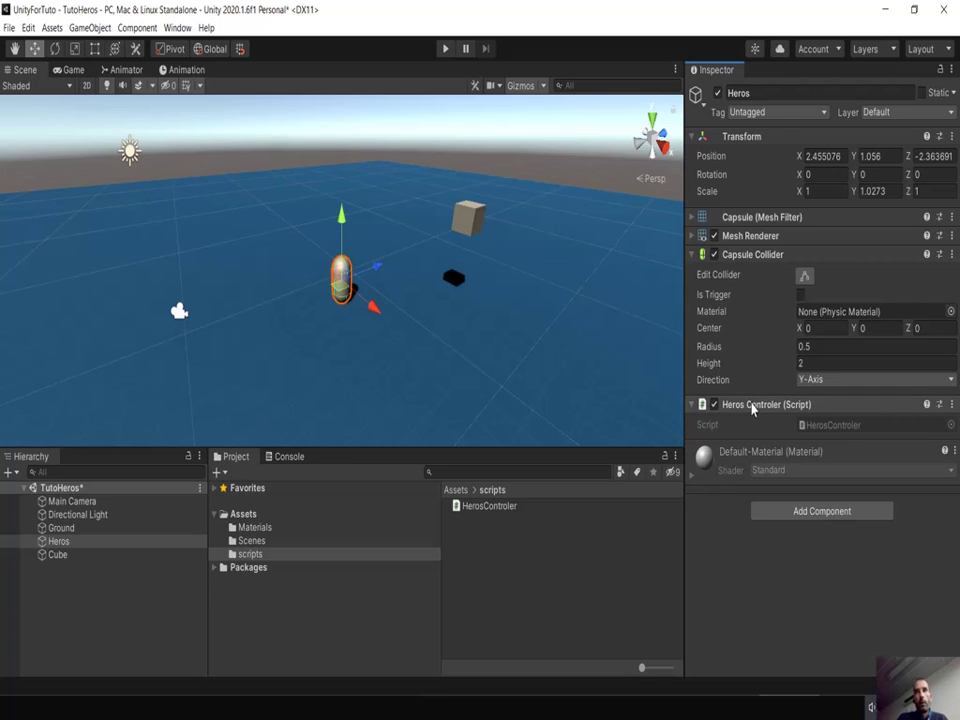
key(alt+Tab)
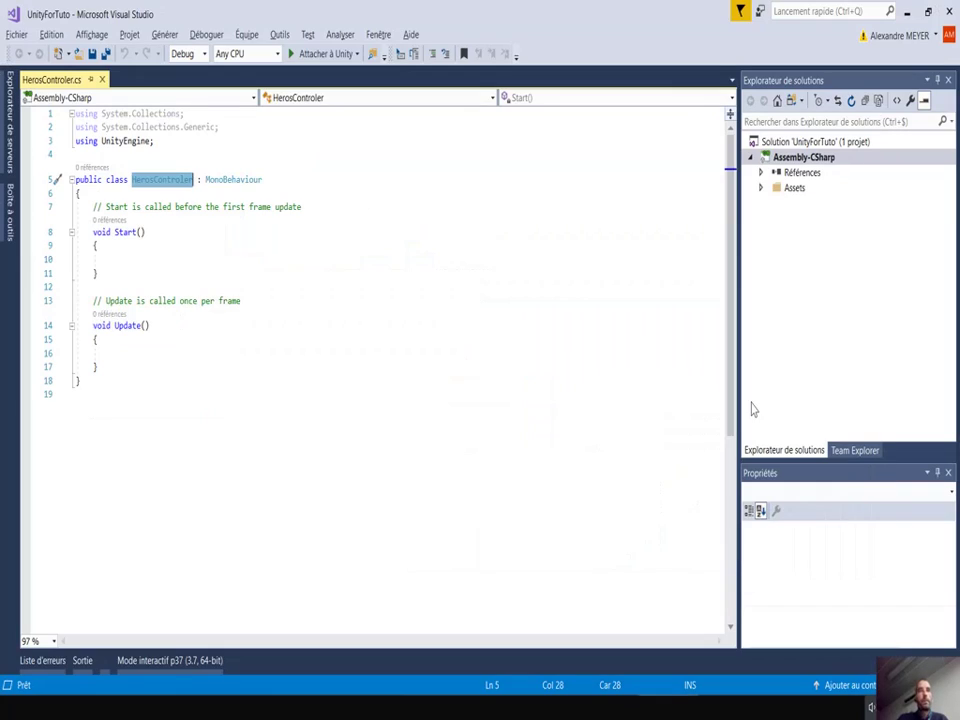
double_click(125, 233)
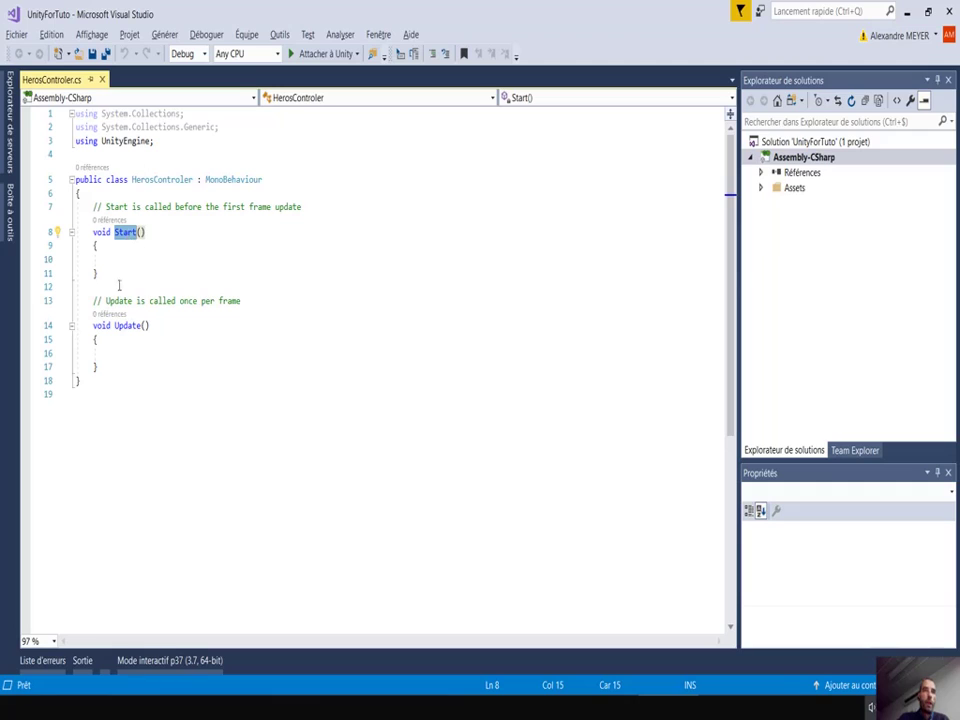
double_click(126, 330)
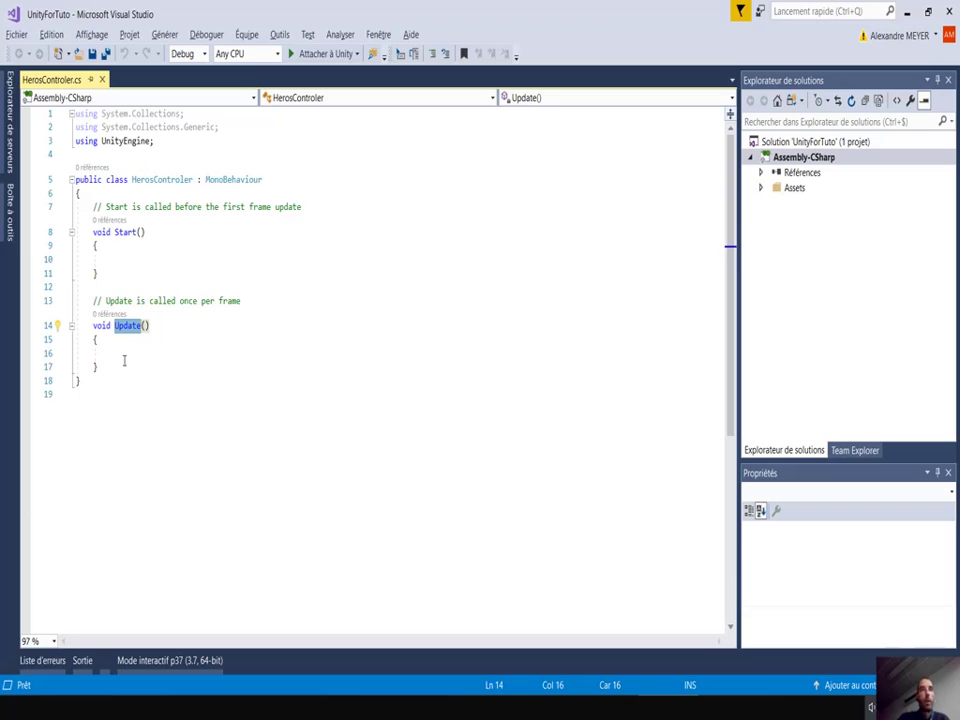
mouse_move(137, 231)
key(alt+Tab)
key(alt+Tab)
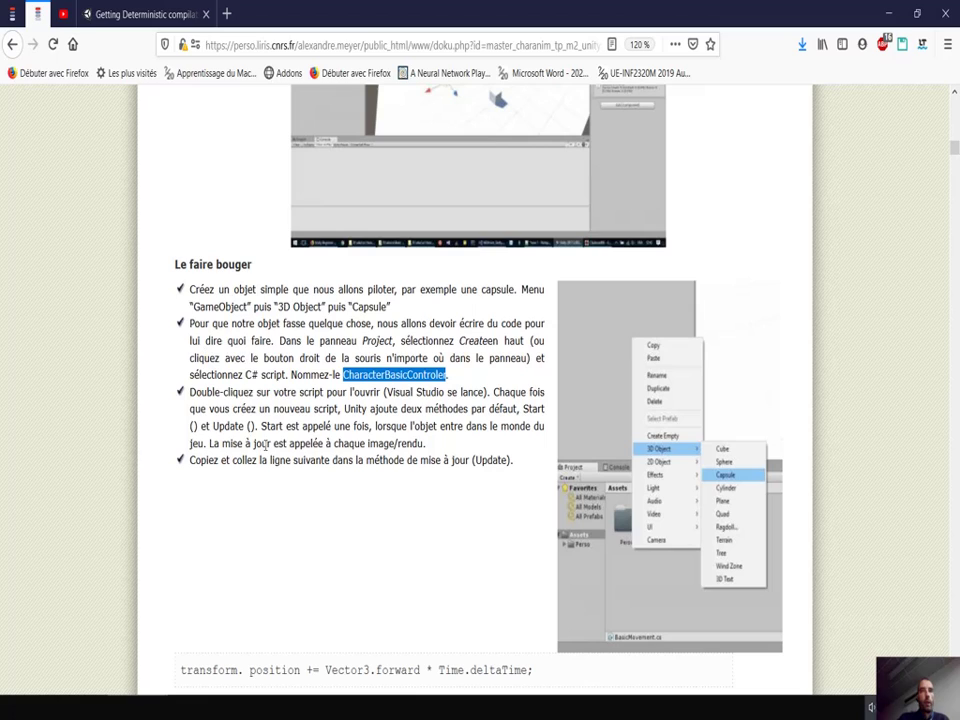
Select the tutorial's transform.position += Vector3.forward * Time.deltaTime line to copy it
scroll(332, 510, down, 1)
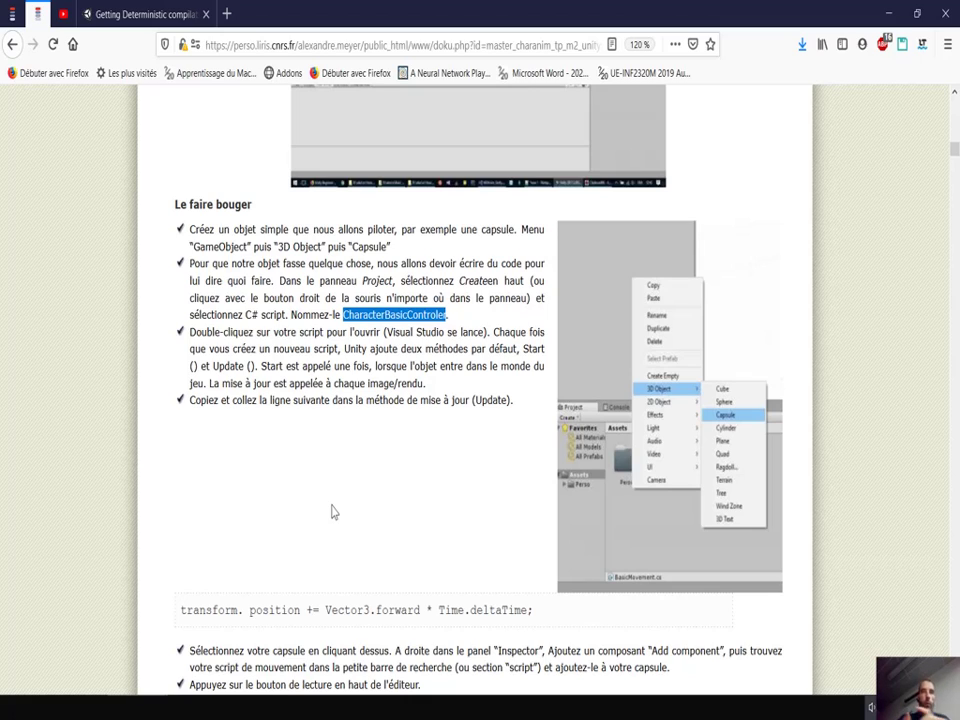
scroll(333, 511, down, 1)
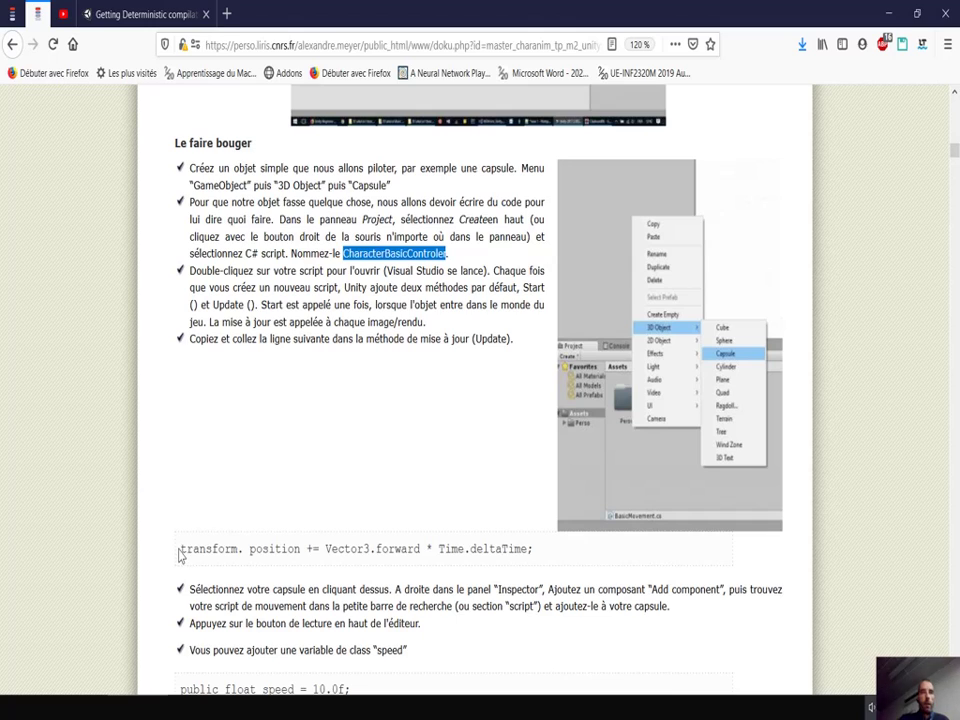
drag(181, 548, 384, 541)
drag(513, 547, 541, 556)
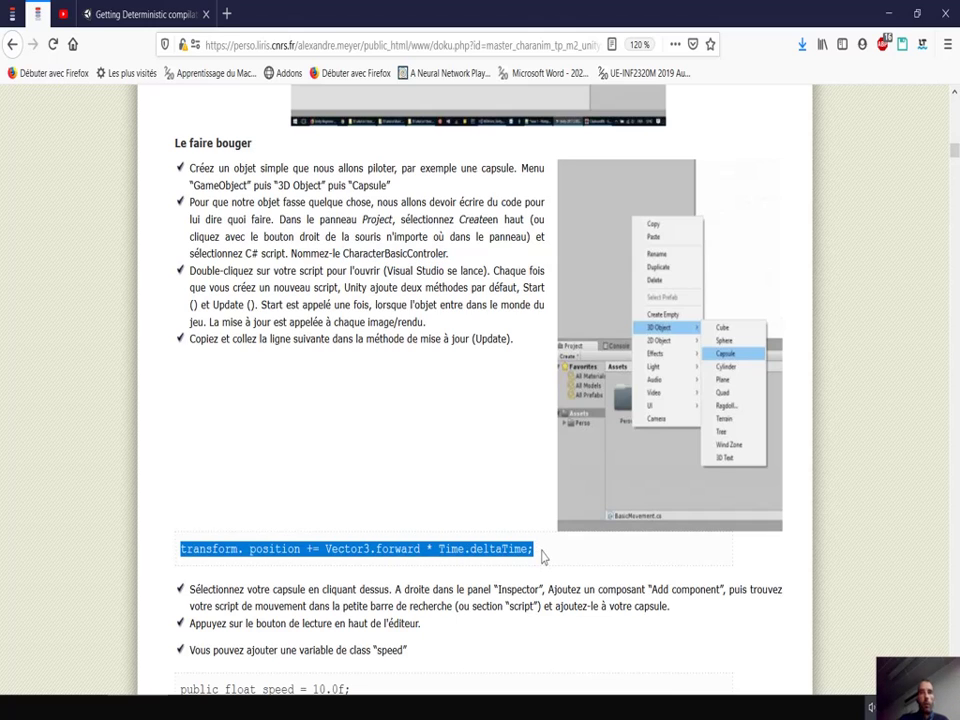
key(alt+Tab)
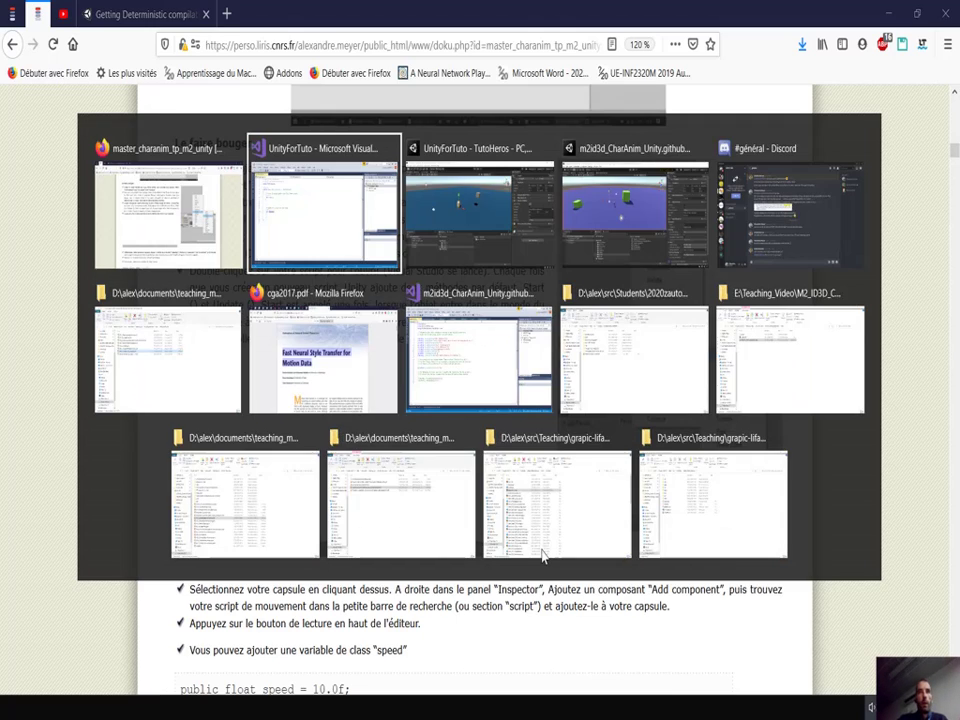
Paste the forward-movement line onto an indented line in Update() and walk through its parts
click(216, 360)
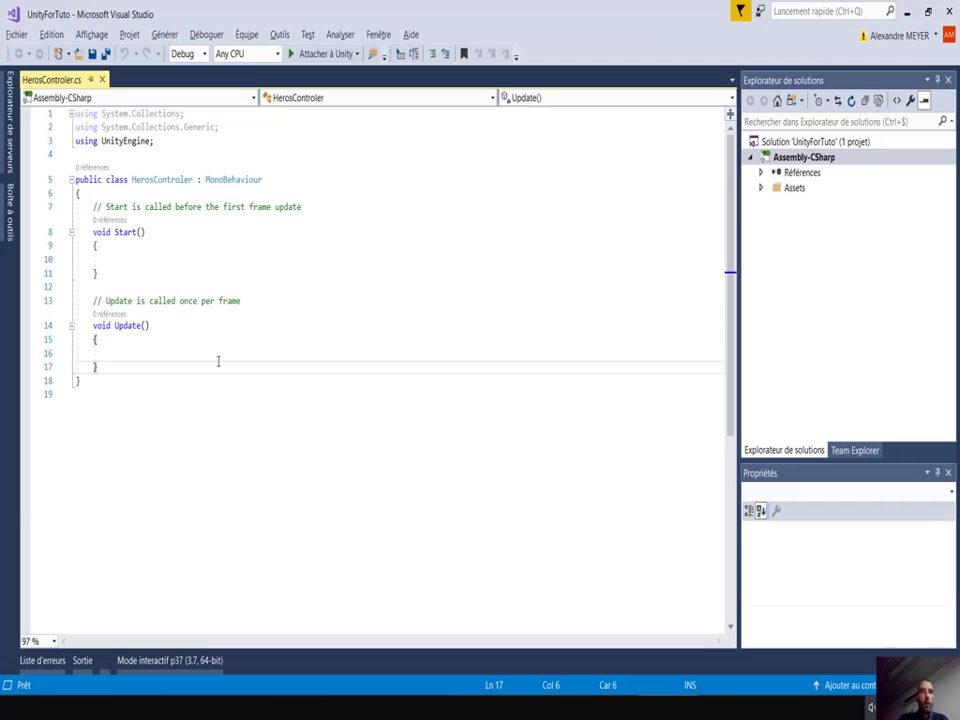
key(Up)
key(Tab)
key(Tab)
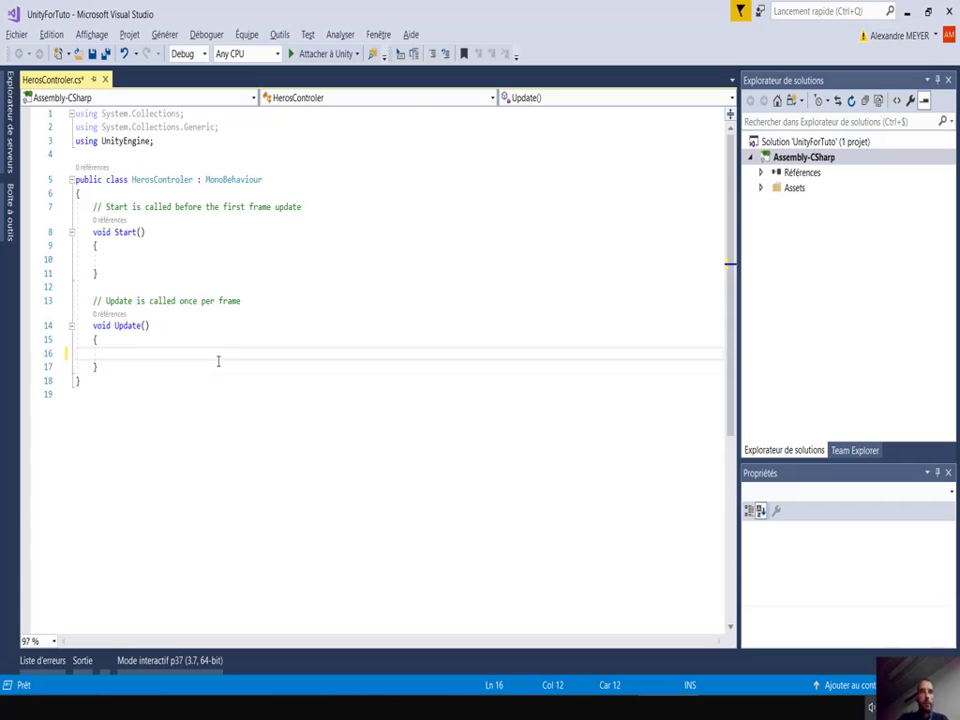
text(transform.position += Vector3.forward * Time.deltaTime;)
key(Home)
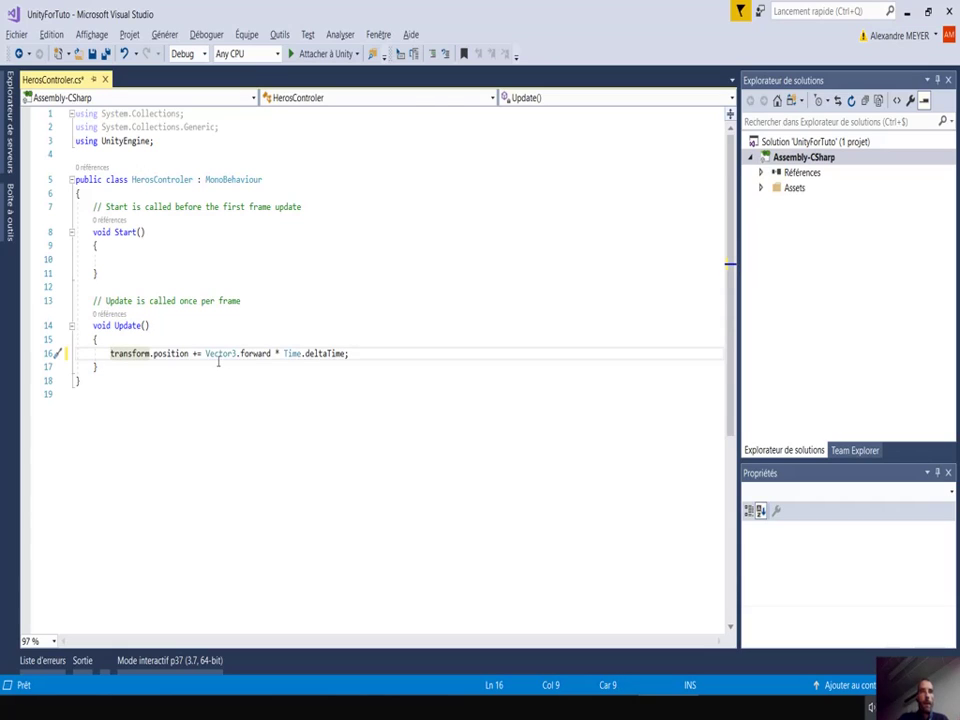
key(Right)
key(Right)
key(Right)
key(Right)
key(Right)
key(Right)
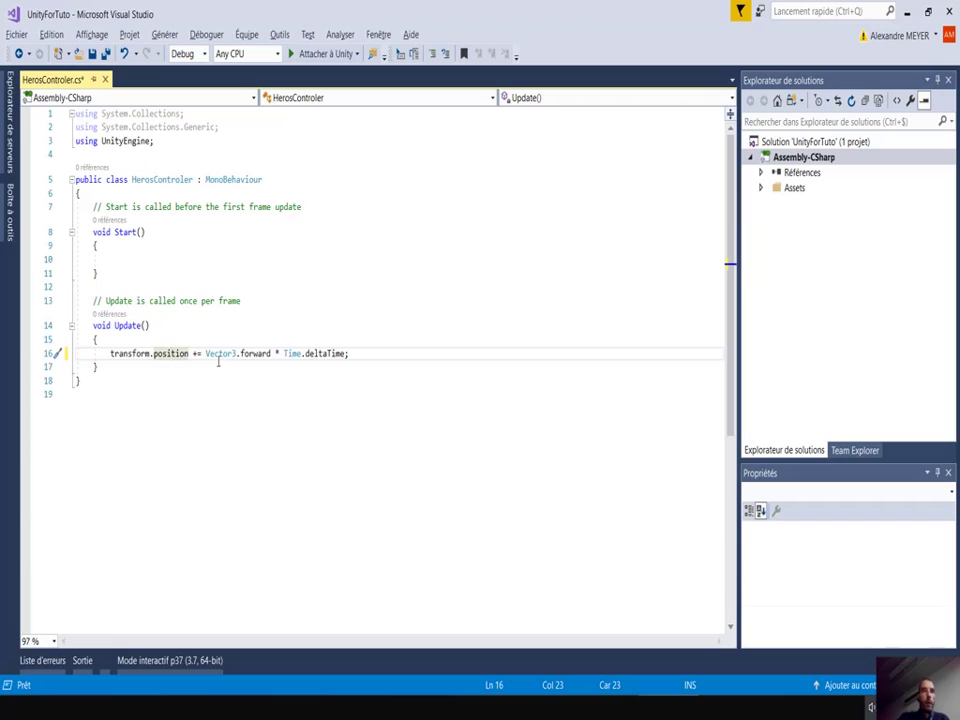
key(Left)
key(Left)
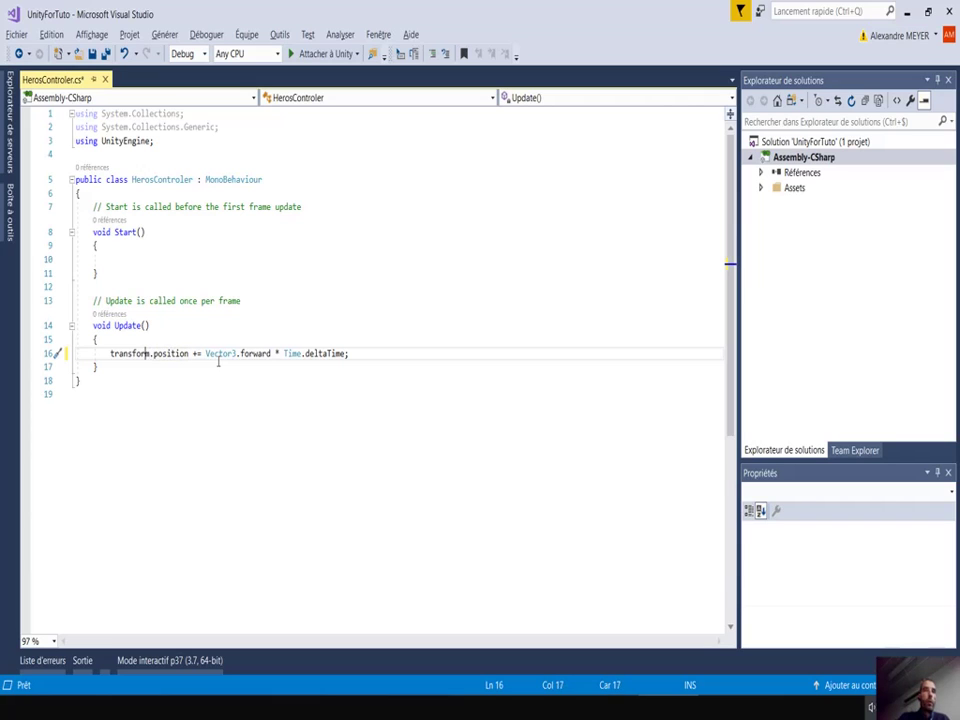
key(Left)
key(Left)
key(Left)
key(Left)
key(Left)
key(Left)
key(Left)
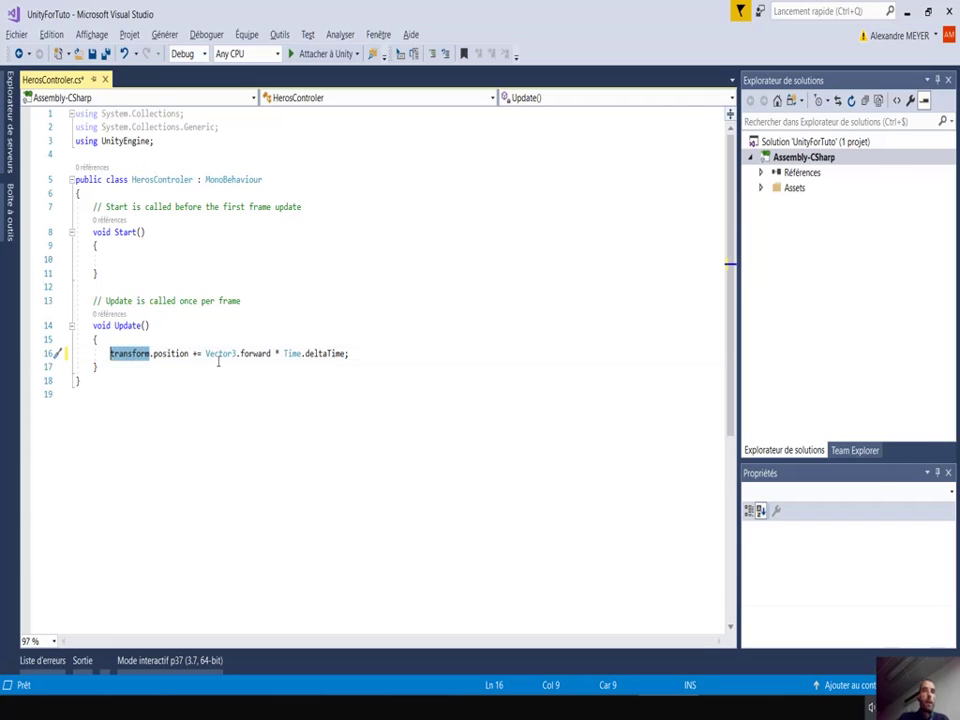
key(alt+Tab)
key(alt+Tab)
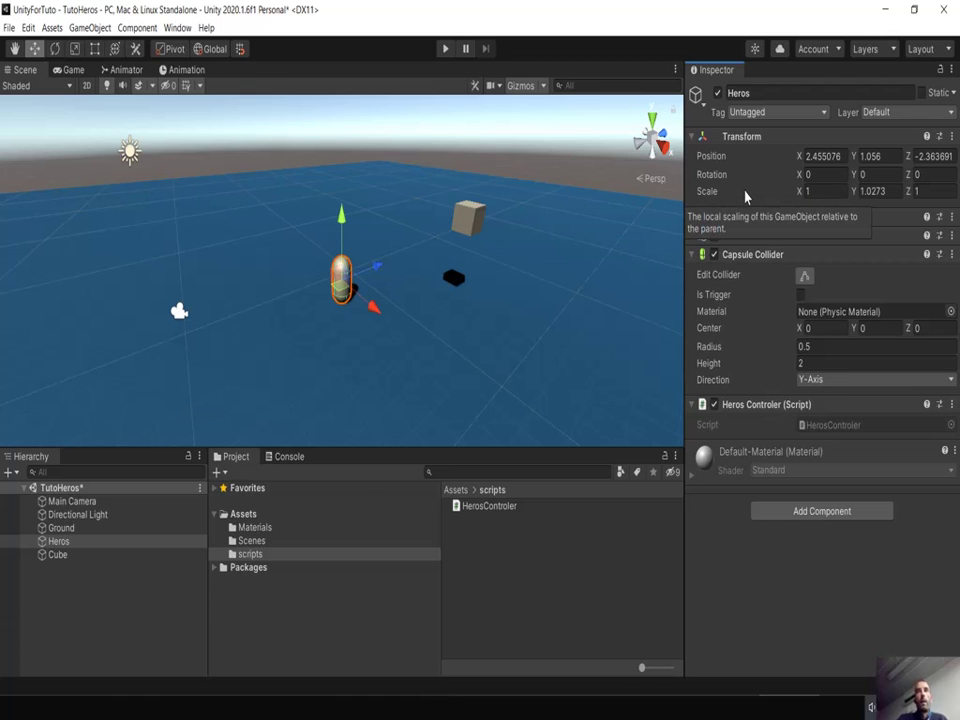
Highlight forward and deltaTime to explain them, then save HerosControler.cs
key(alt+Tab)
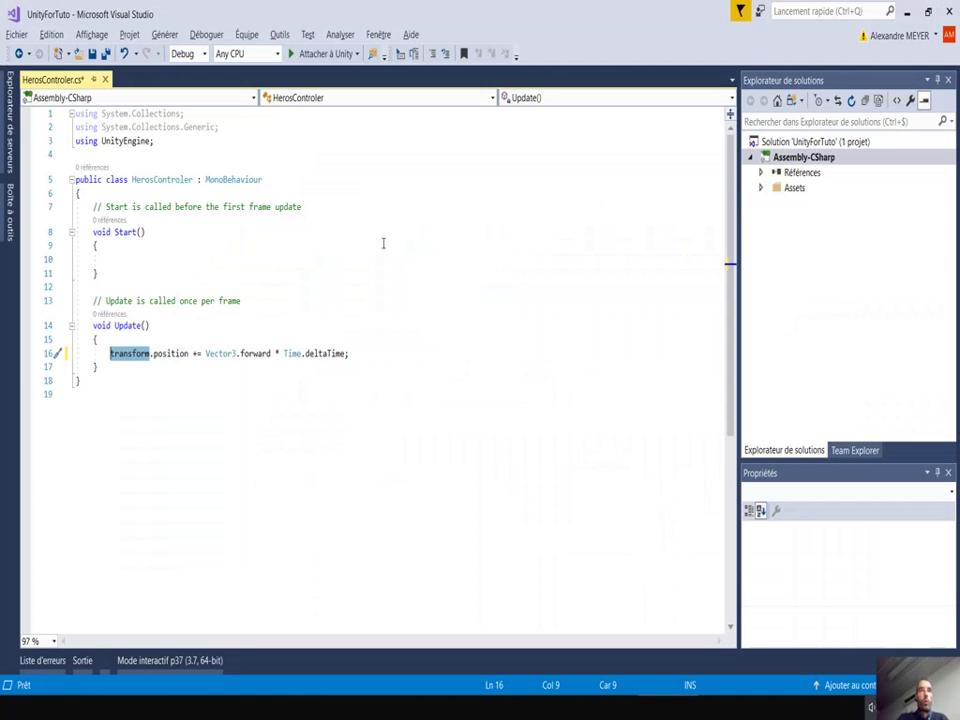
double_click(249, 355)
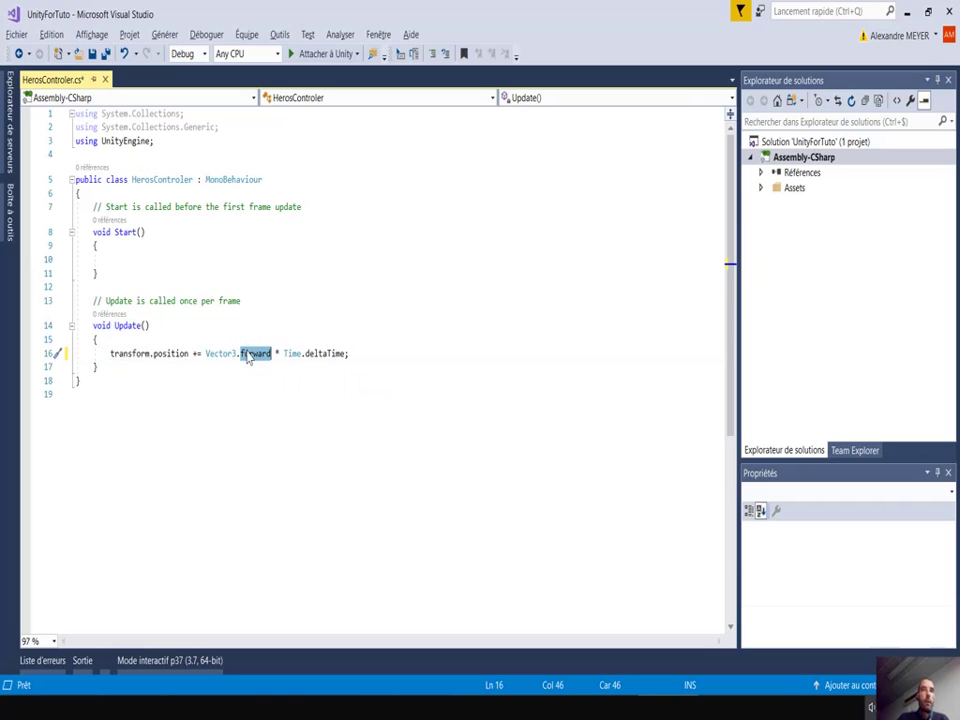
double_click(325, 354)
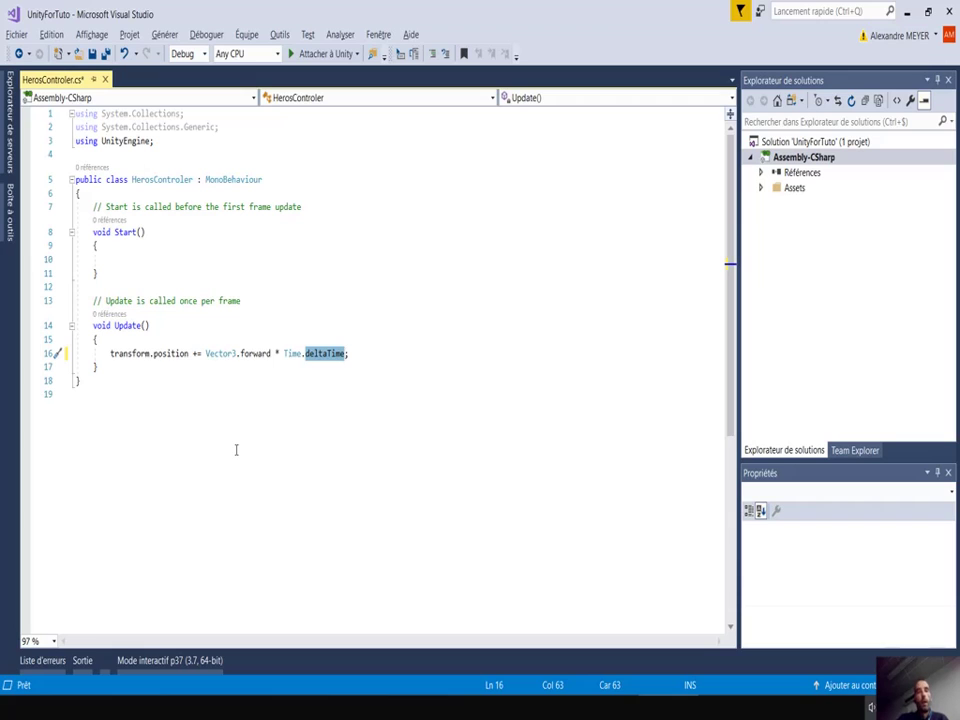
key(ctrl+s)
key(alt+Tab)
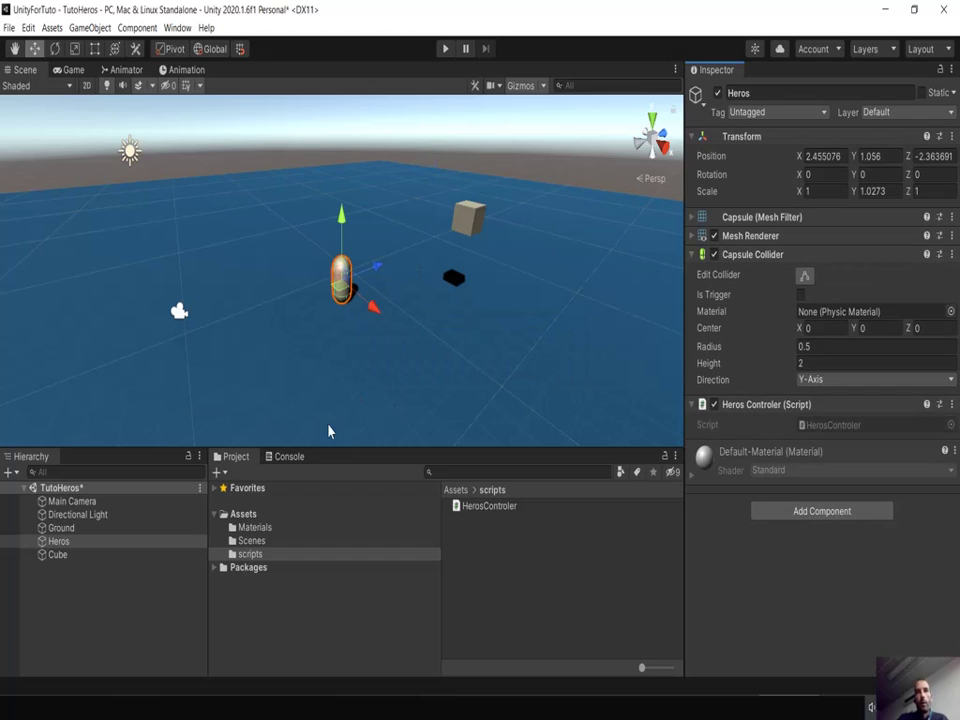
Show the Console and play-test the scene, watching Heros slide forward along Z, then stop
click(289, 457)
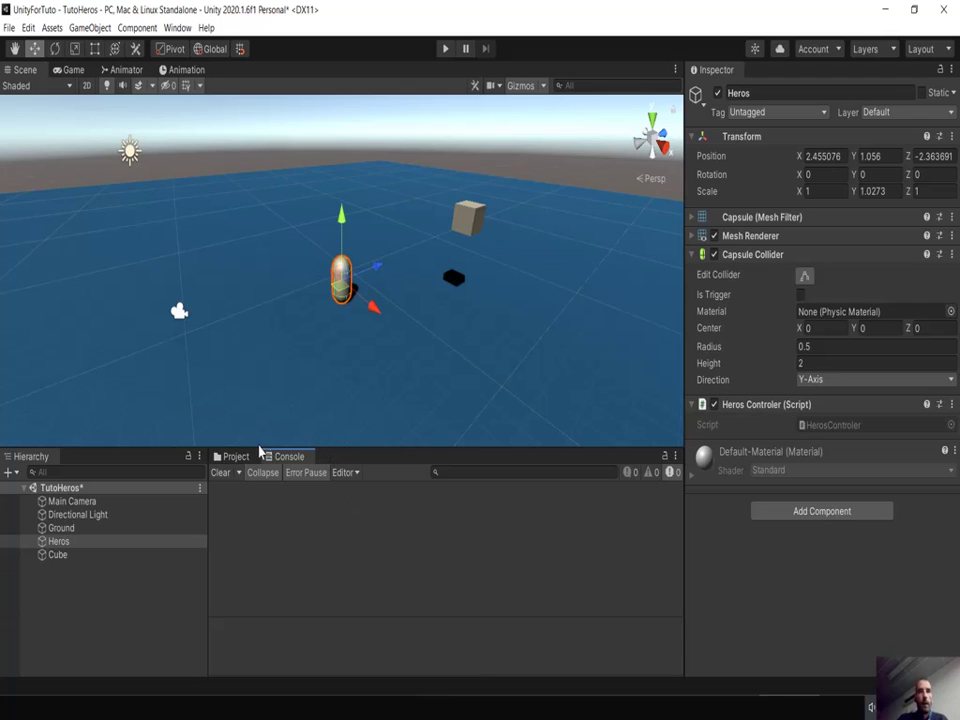
click(446, 49)
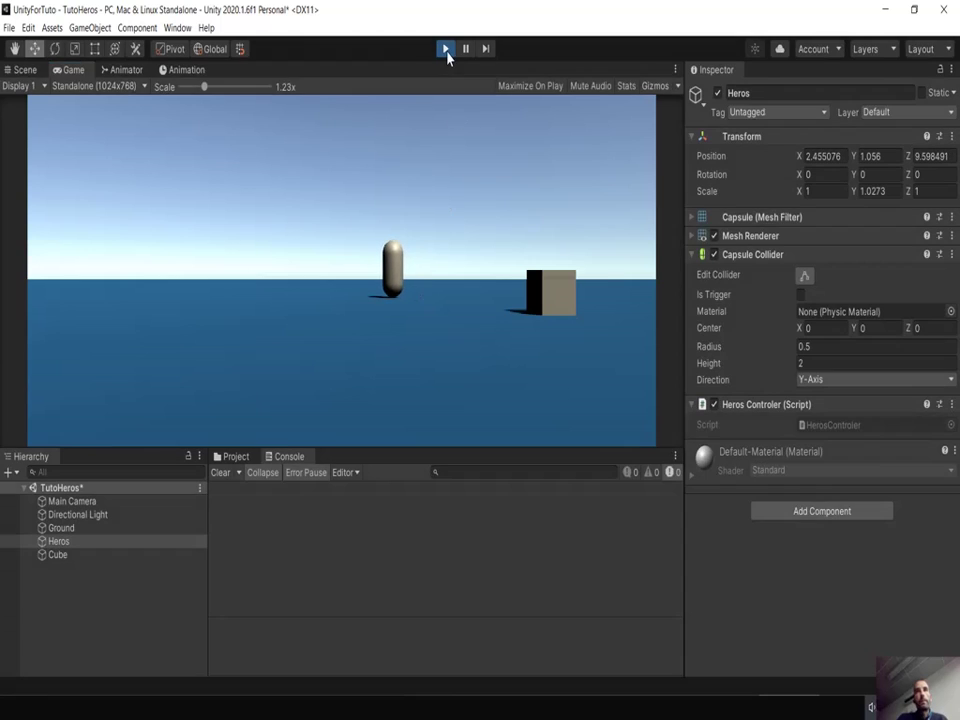
click(446, 48)
key(alt+Tab)
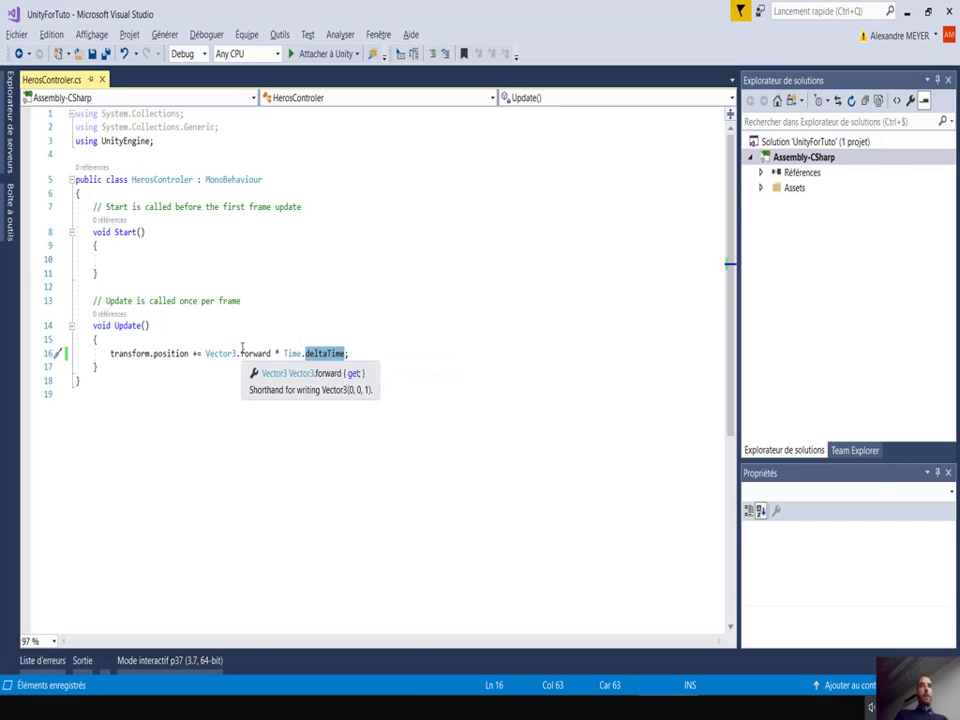
key(alt+Tab)
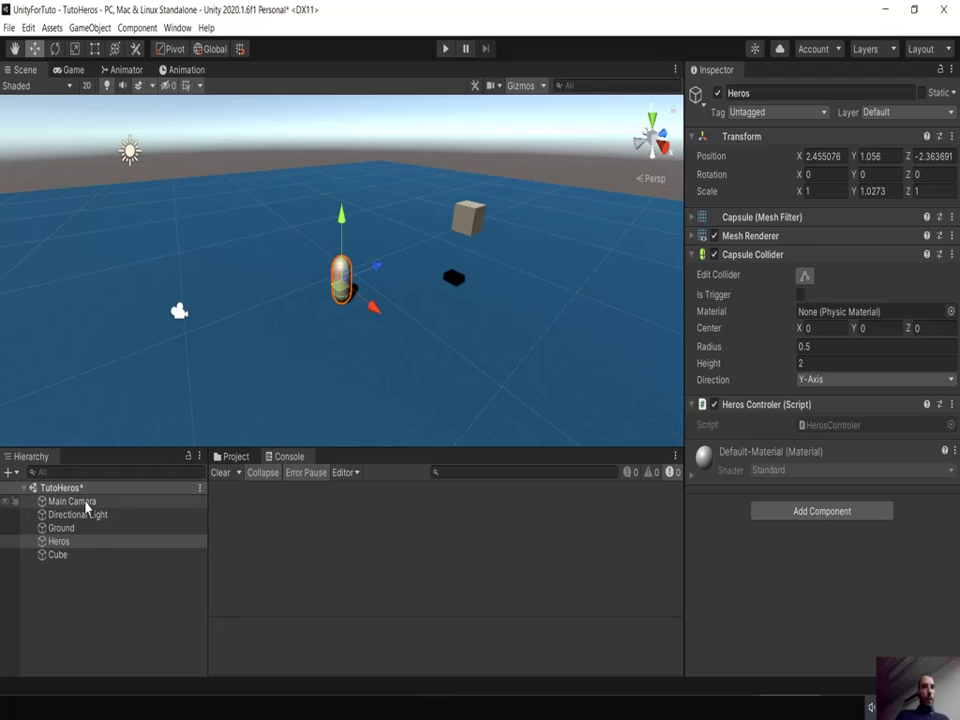
Parent Main Camera under Heros and move it behind and above the capsule (0.08, 2.19, -7.33)
mouse_move(86, 507)
mouse_down()
mouse_move(99, 549)
mouse_move(70, 546)
mouse_move(86, 557)
mouse_up()
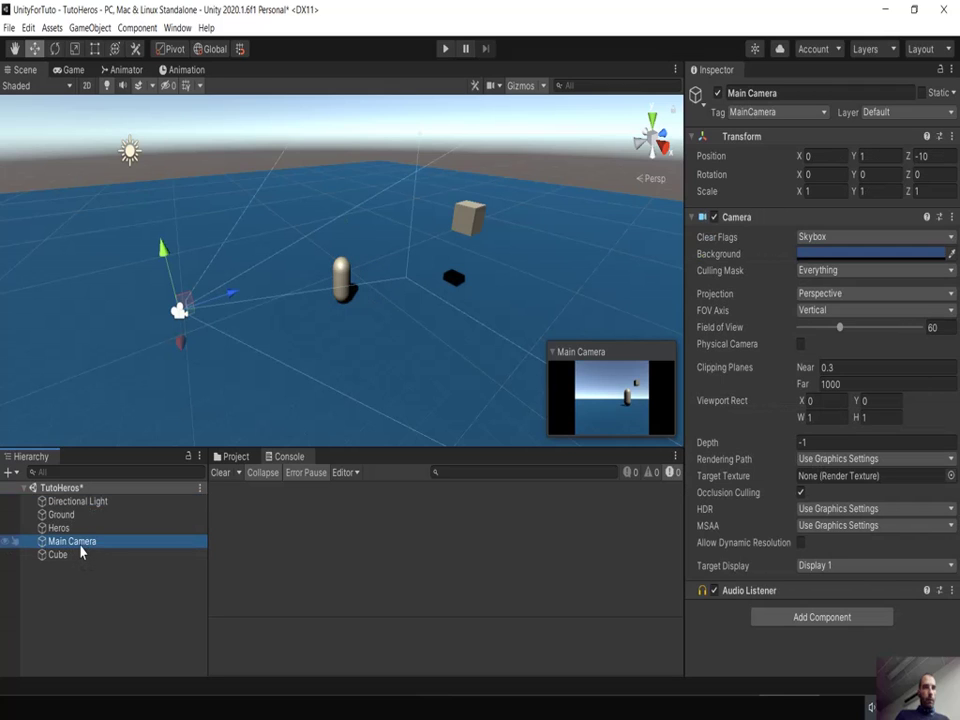
drag(84, 545, 85, 529)
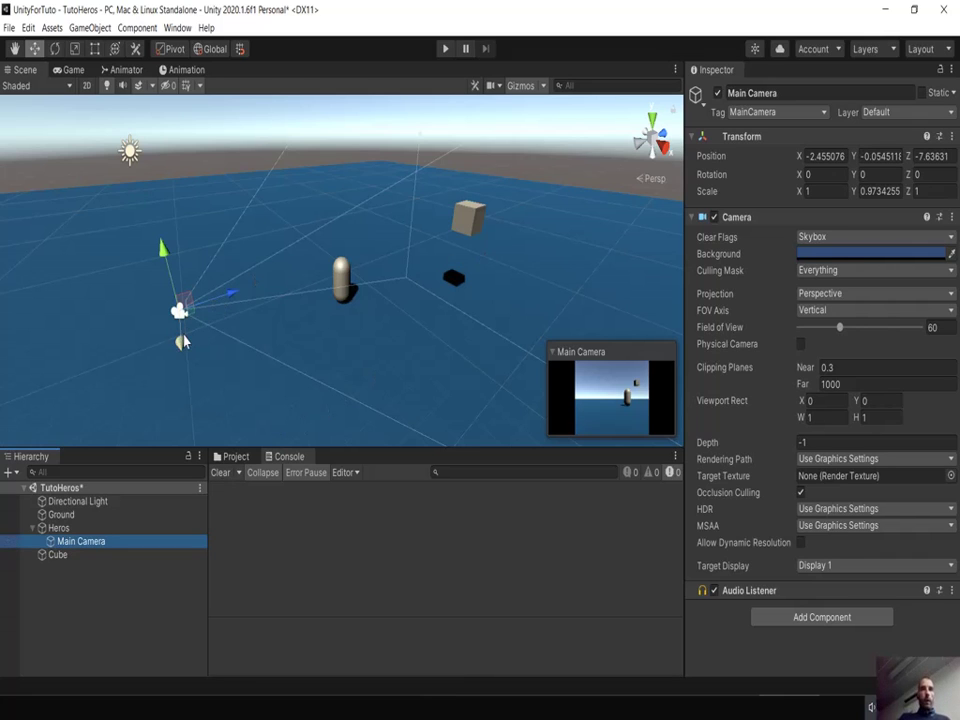
drag(181, 343, 220, 369)
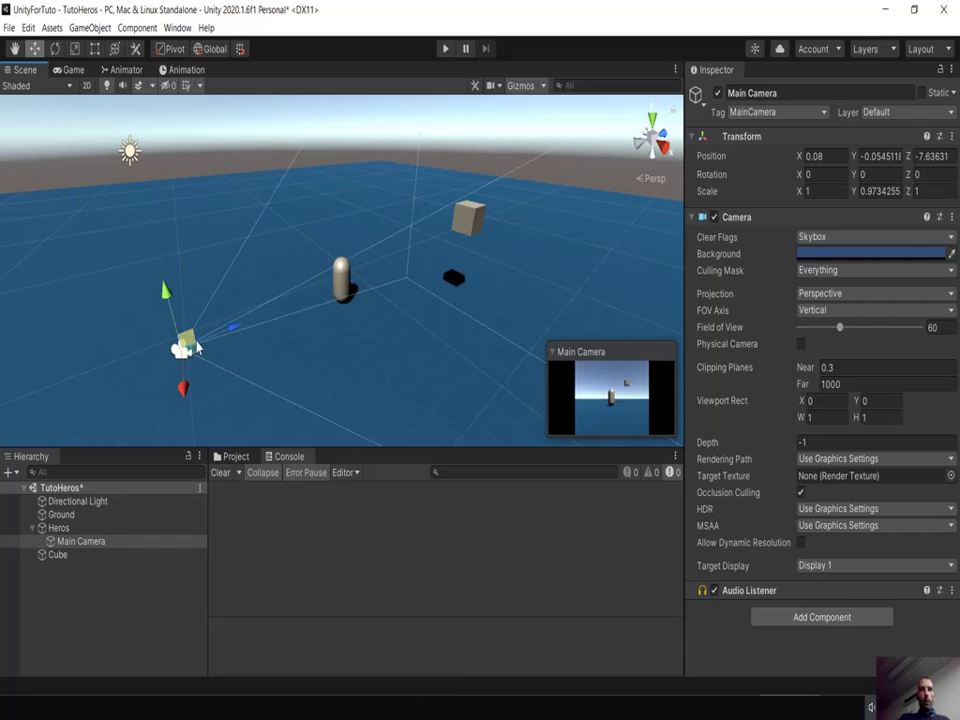
mouse_move(168, 294)
mouse_down()
mouse_move(175, 238)
mouse_move(202, 278)
mouse_up()
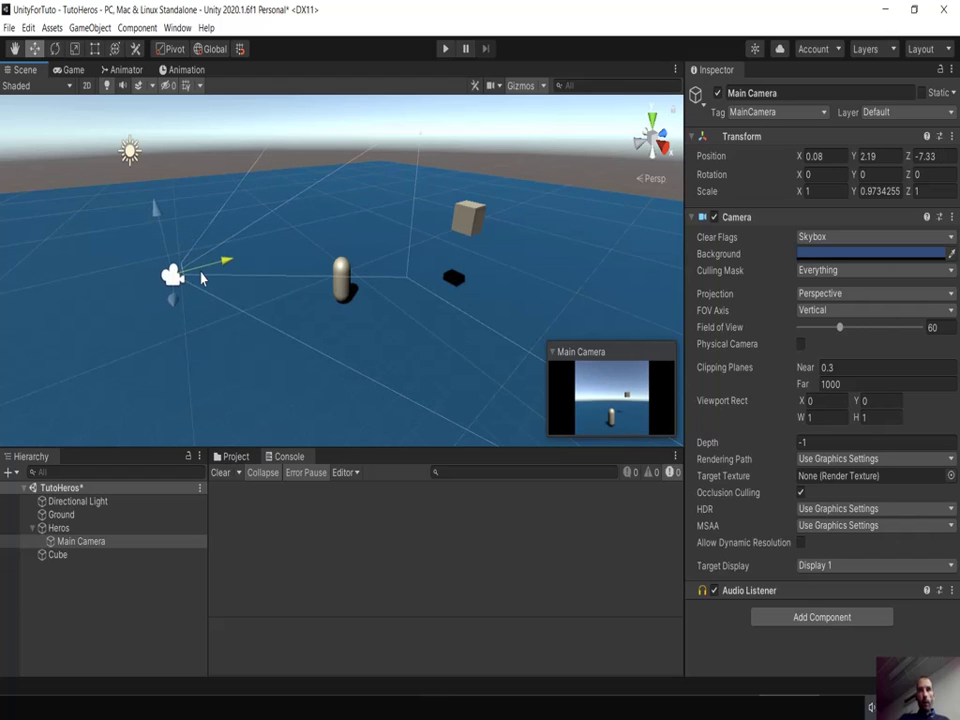
click(445, 49)
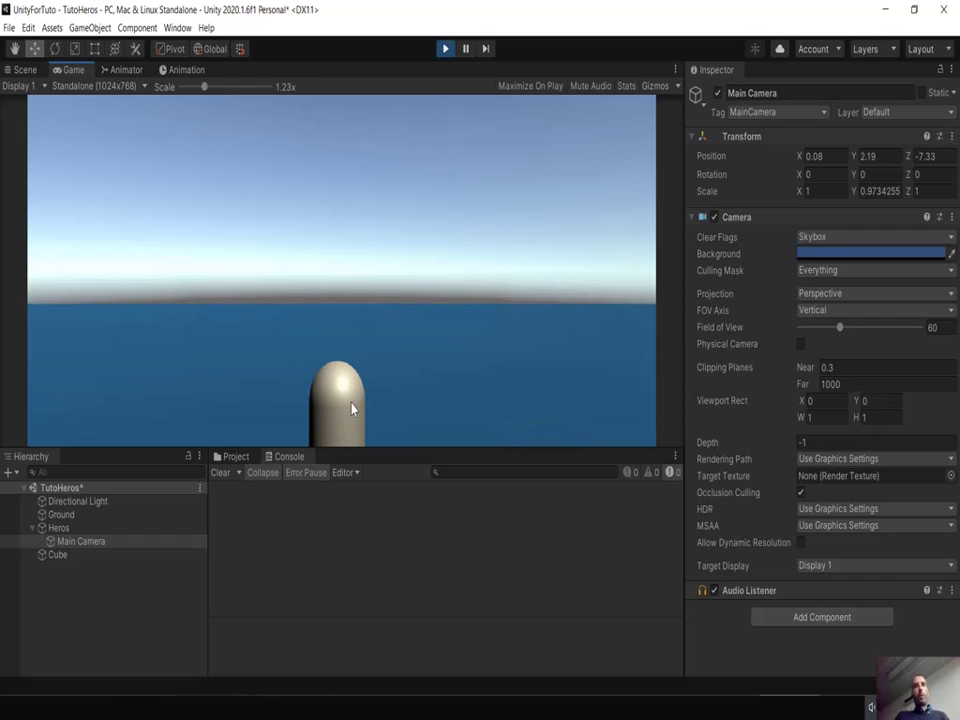
click(20, 70)
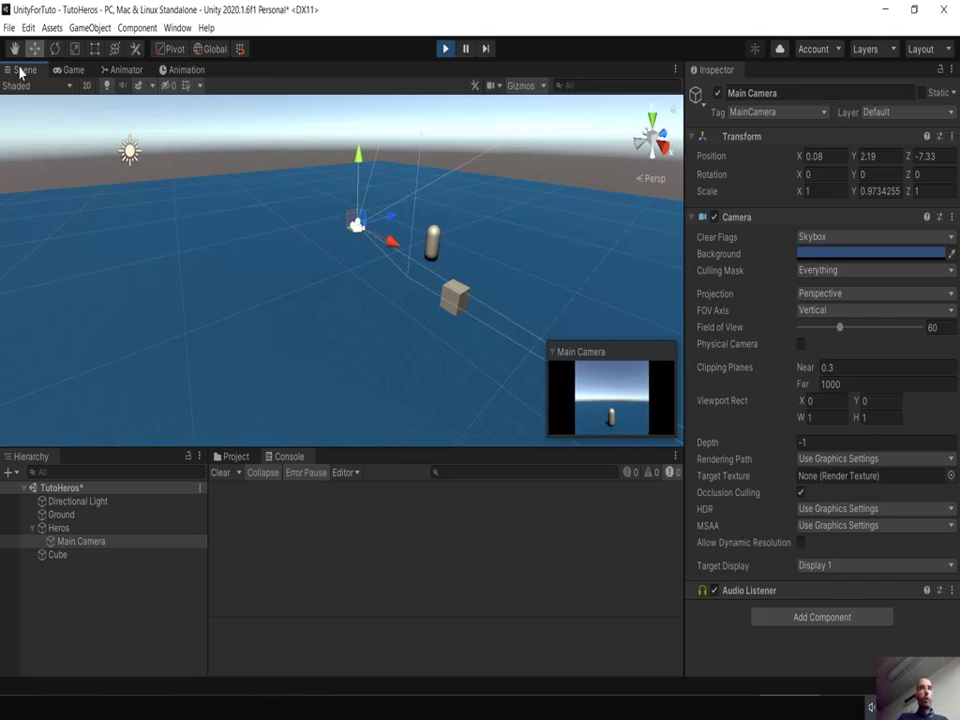
drag(372, 158, 380, 188)
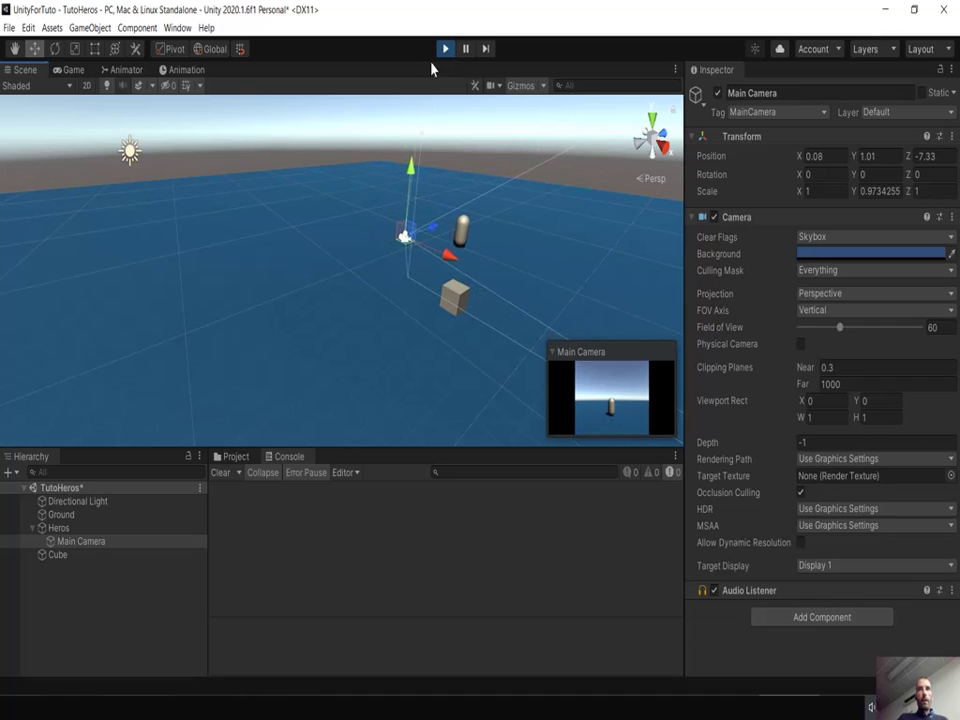
click(71, 71)
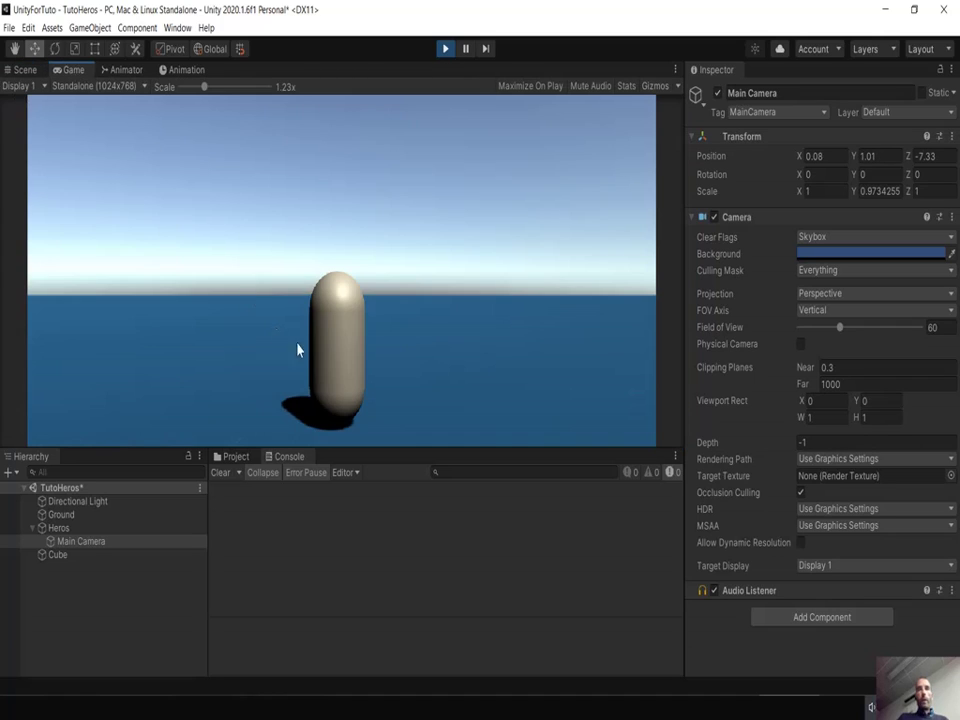
click(447, 49)
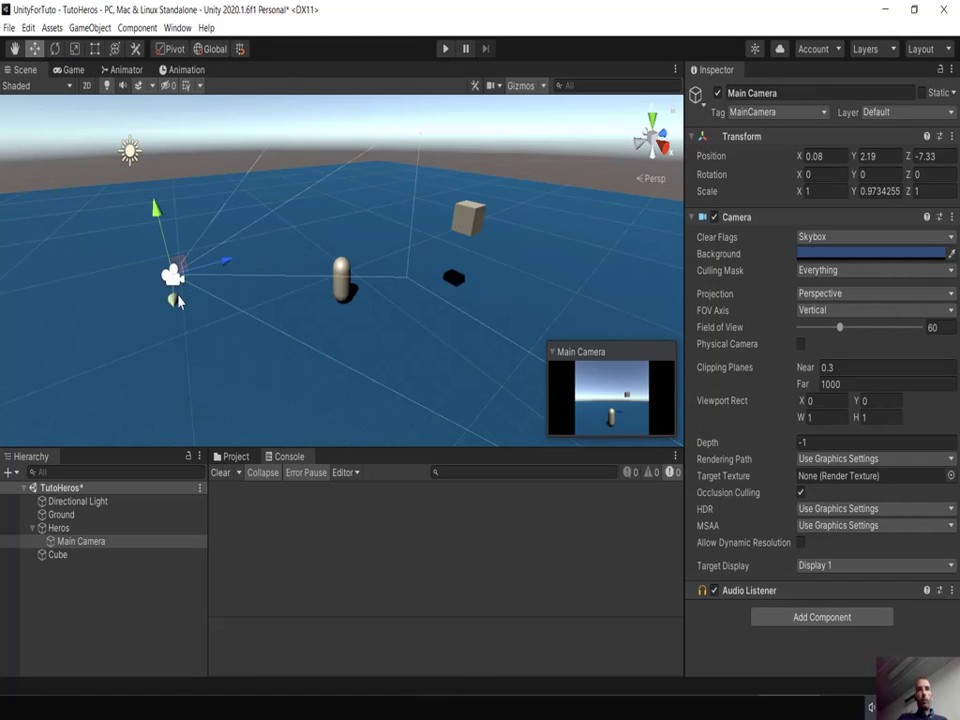
Nudge Main Camera sideways, lower it to height 1.42, and play-test the scene
drag(176, 303, 170, 302)
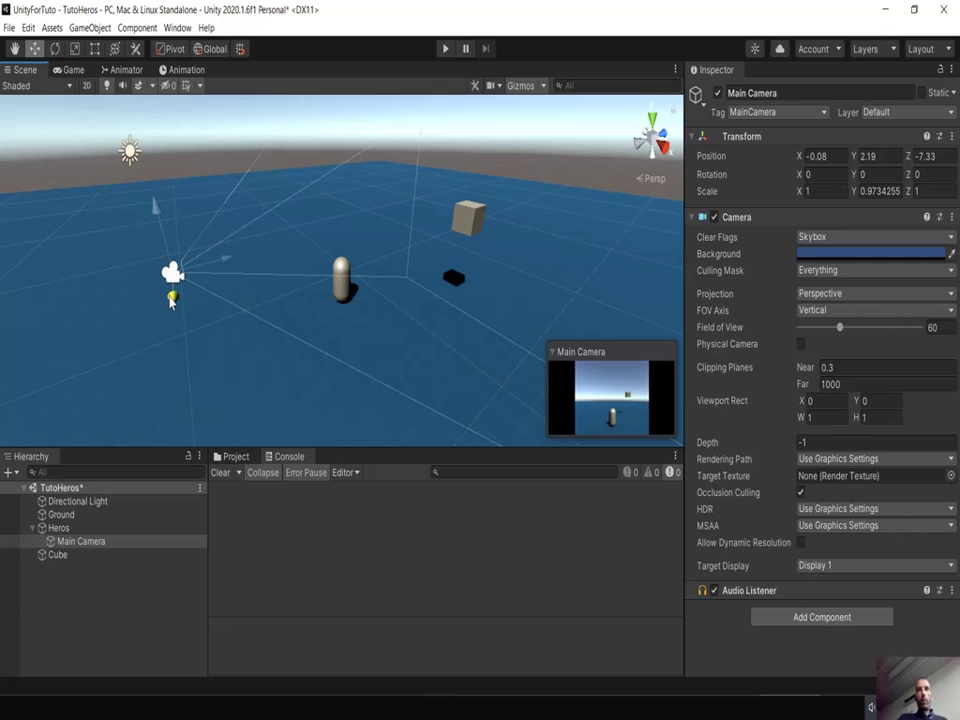
drag(155, 215, 158, 245)
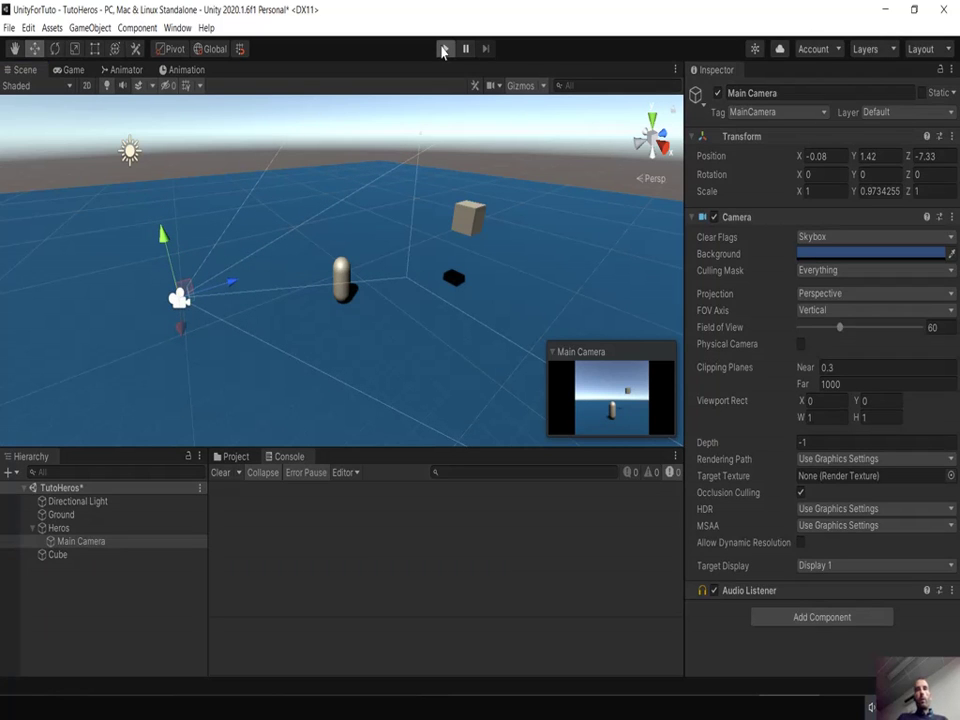
click(443, 49)
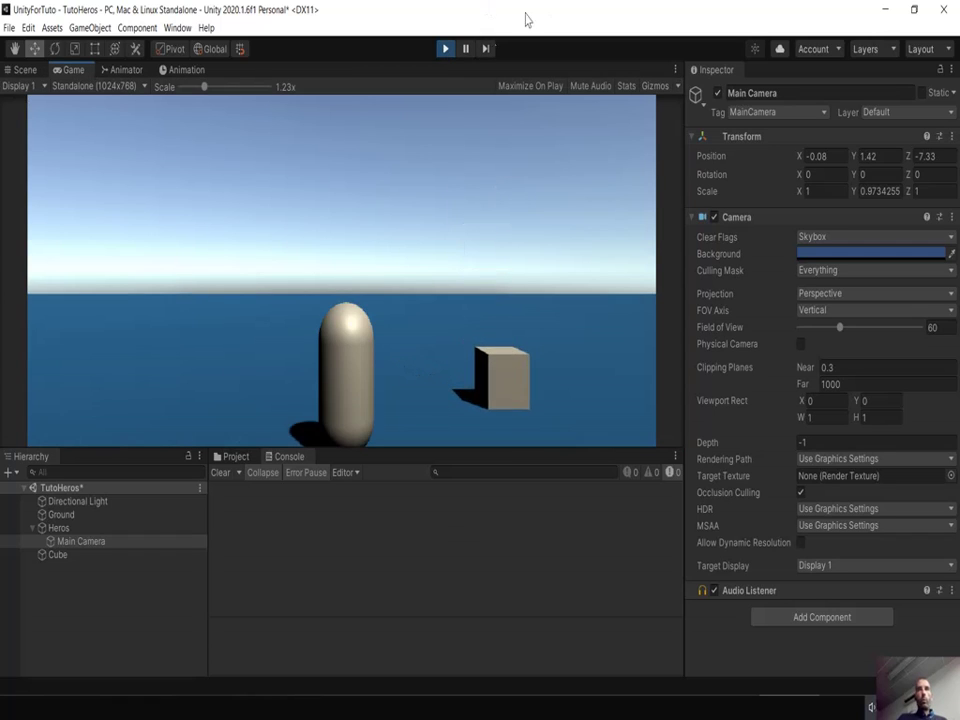
click(444, 50)
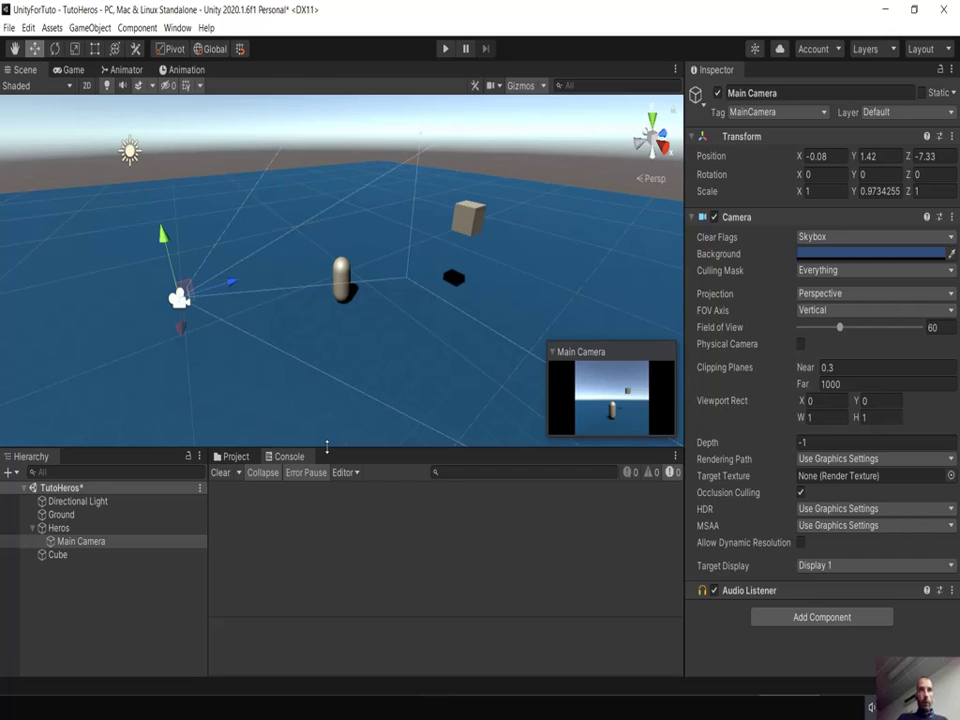
Preview the full frame in a taller, smaller-scale Game view, then raise Main Camera to height 2.08
click(73, 70)
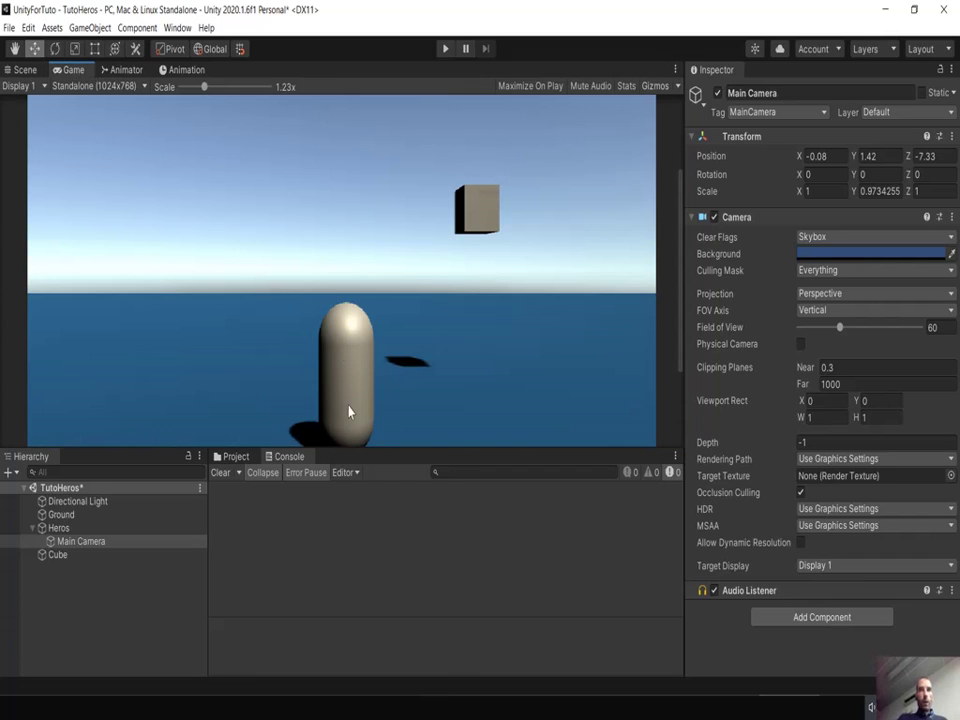
drag(358, 448, 358, 472)
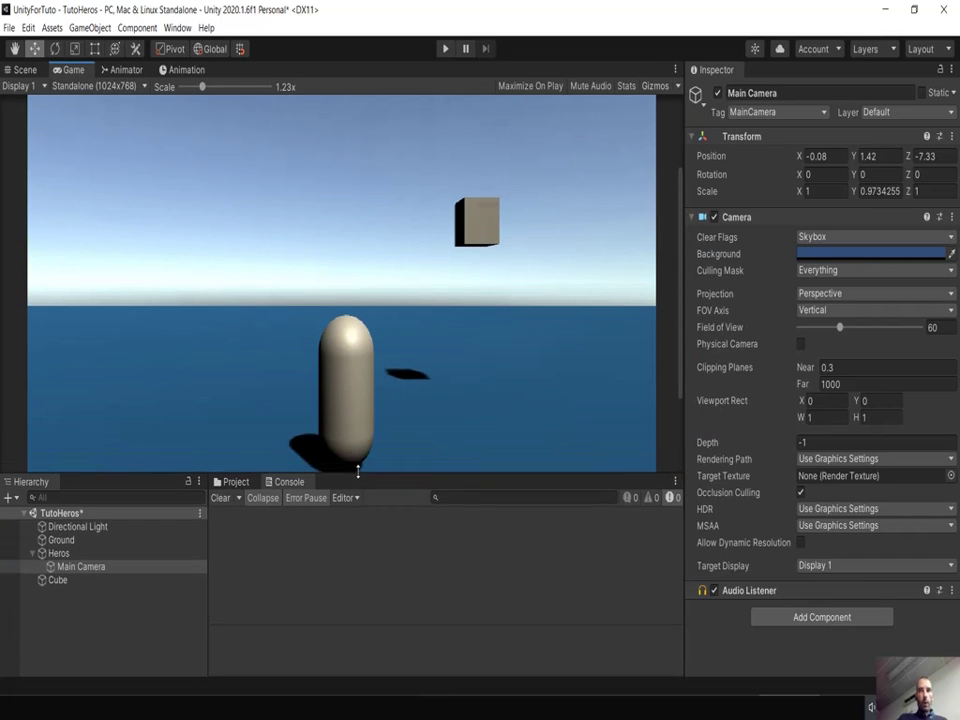
drag(680, 290, 655, 295)
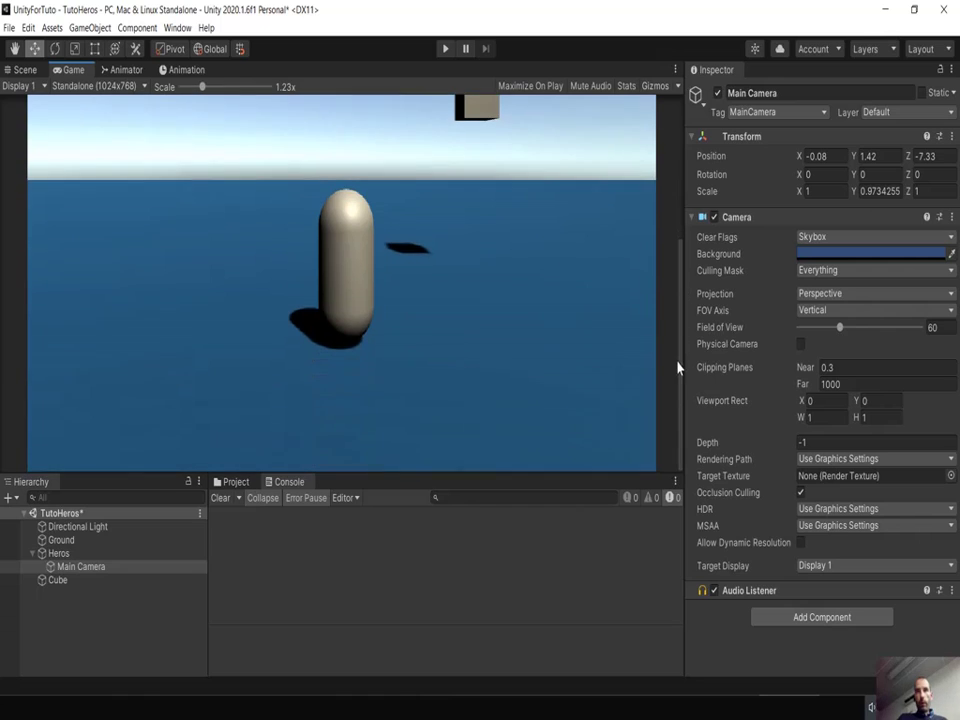
drag(202, 89, 181, 88)
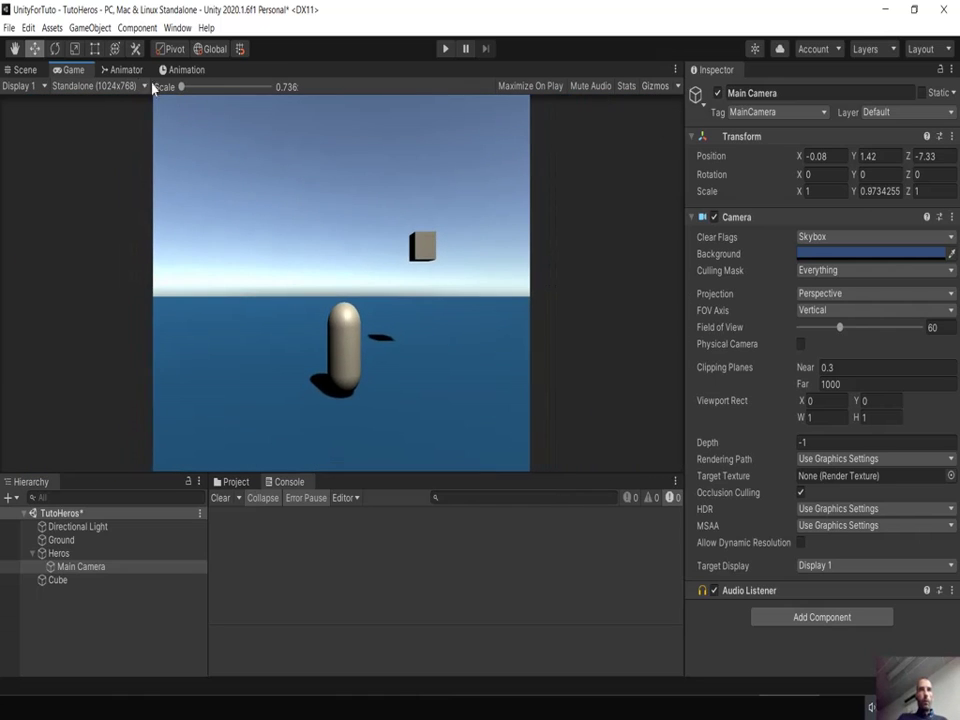
click(22, 70)
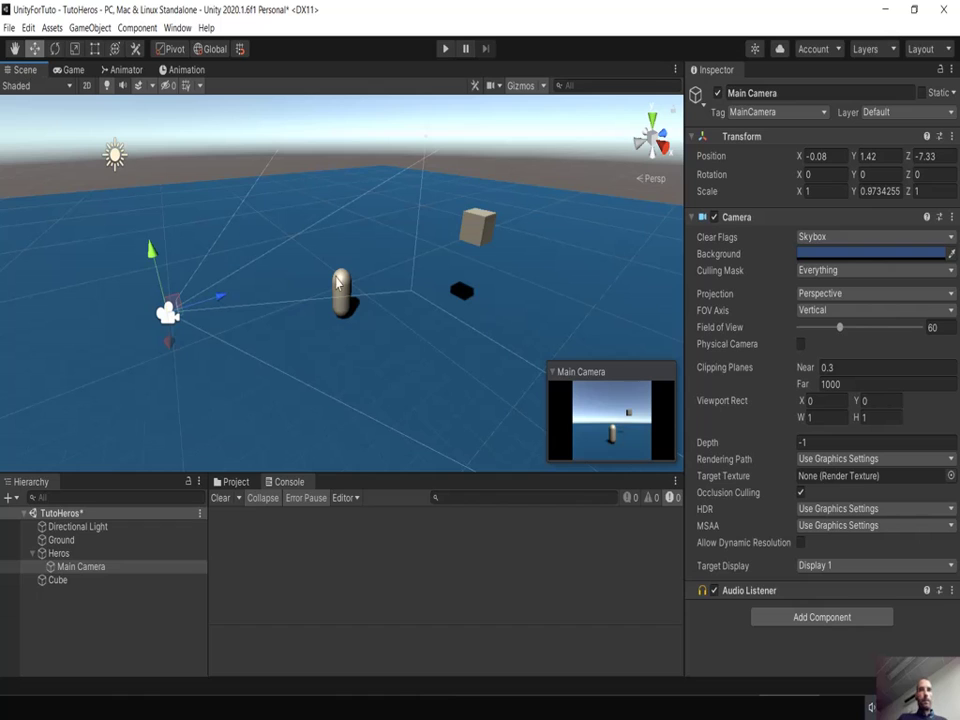
drag(153, 252, 150, 228)
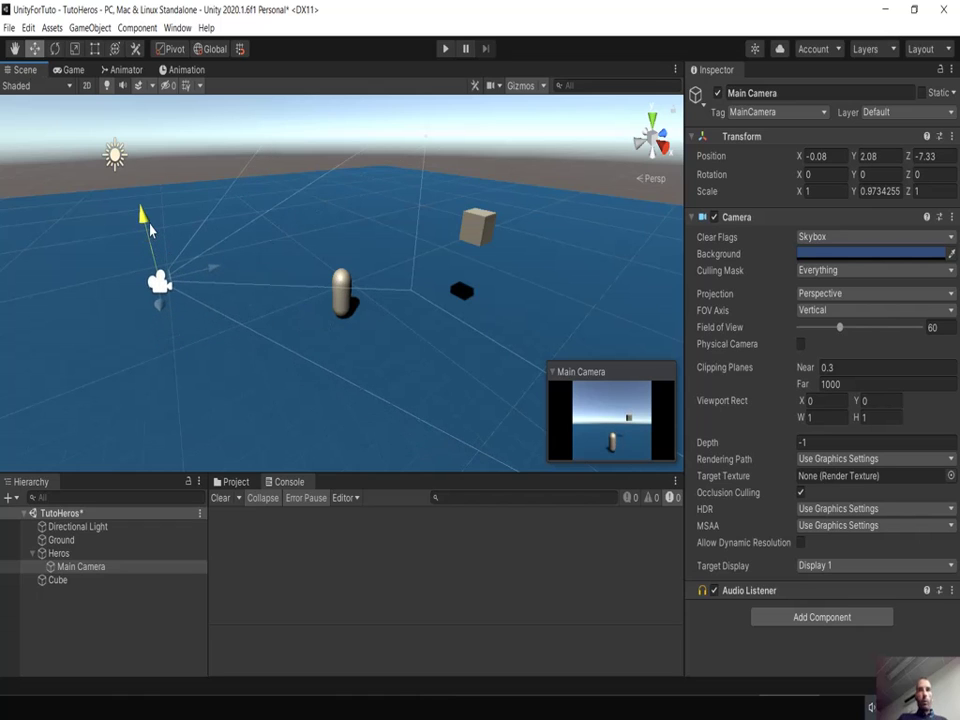
Save the TutoHeros scene and select the tutorial's public float speed = 10.0f; declaration
key(ctrl+s)
key(alt+Tab)
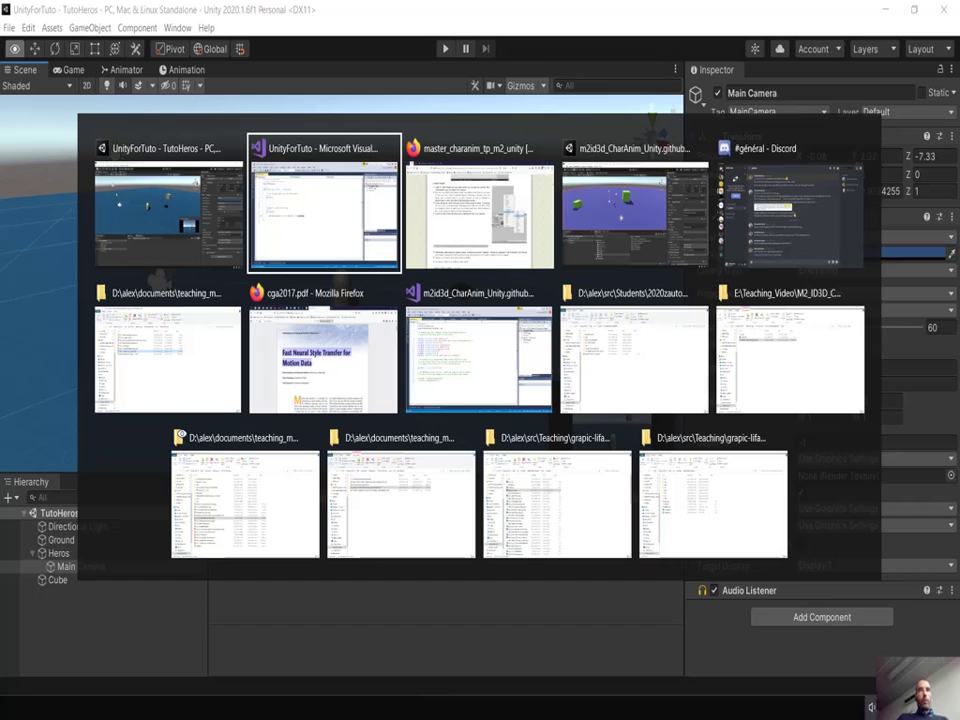
key(alt+Tab)
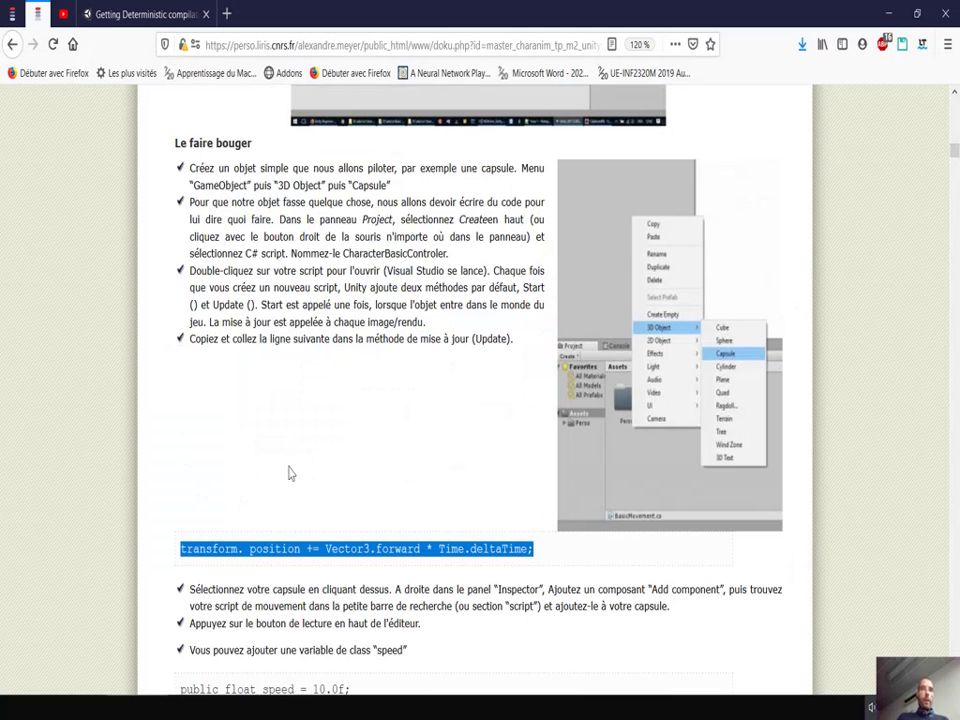
scroll(390, 477, down, 4)
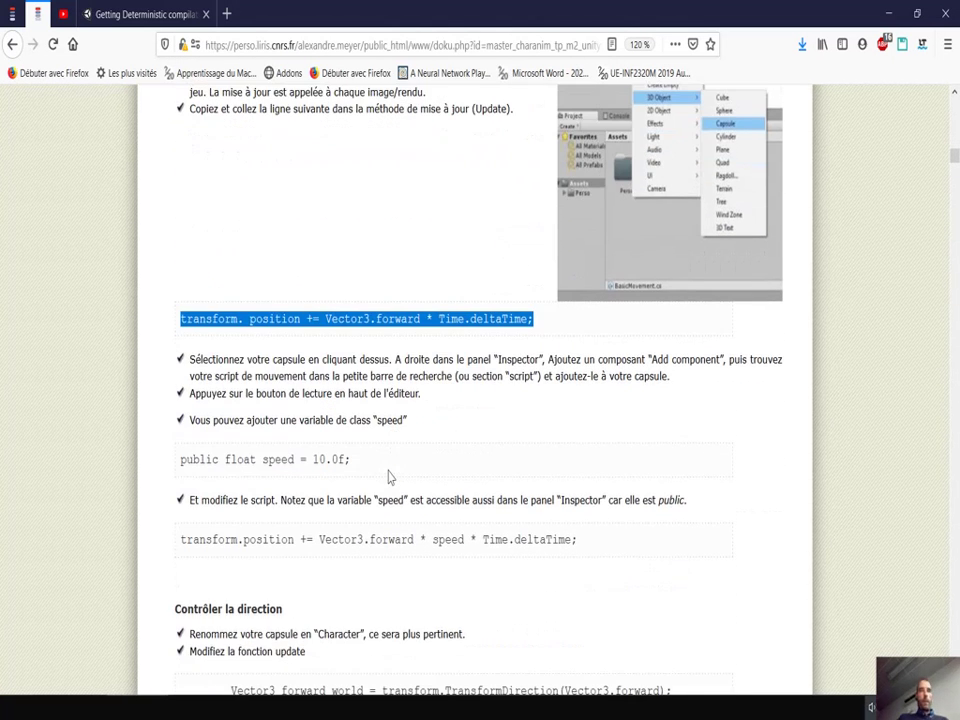
drag(181, 459, 352, 461)
key(ctrl+c)
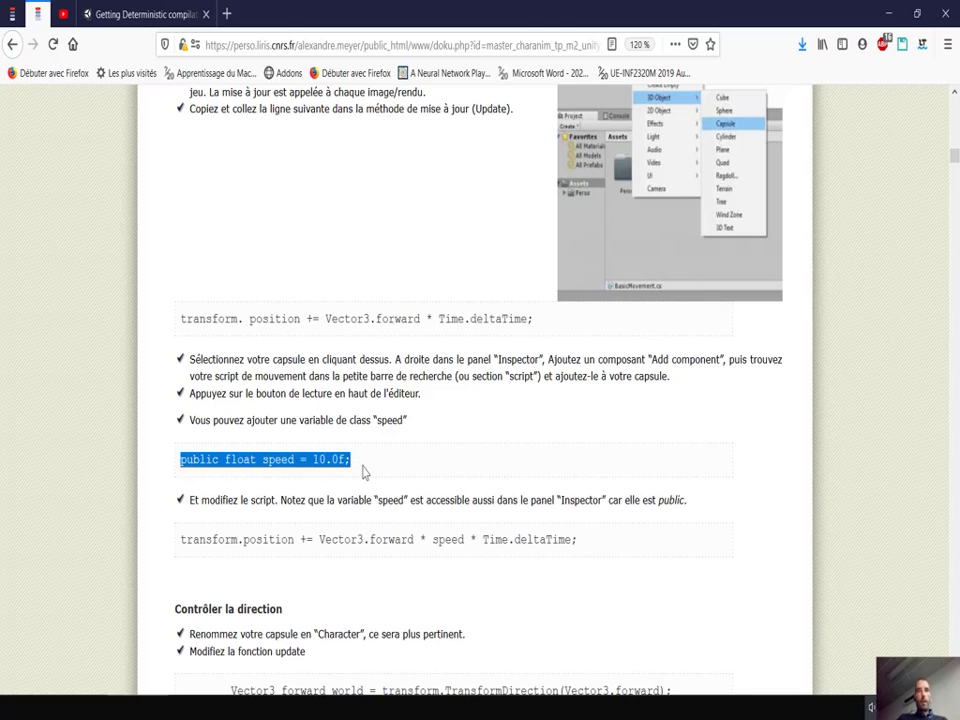
key(alt+Tab)
key(alt+Tab)
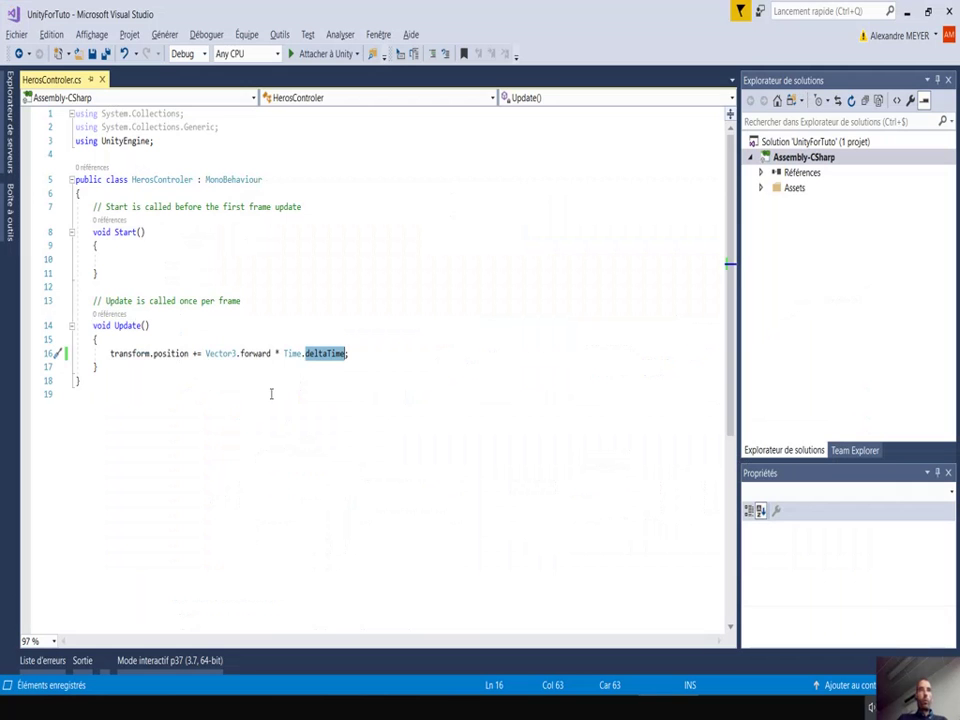
Paste public float speed = 10.0f; on a new line at the top of the HerosControler class
click(248, 190)
key(Return)
key(Return)
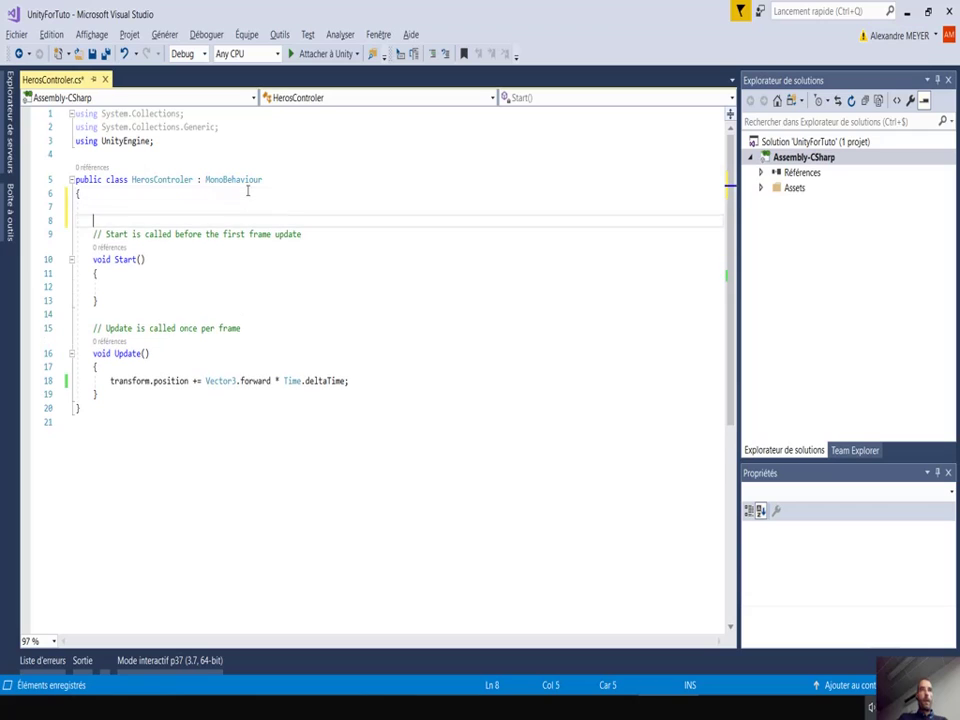
key(ctrl+v)
key(Return)
key(Up)
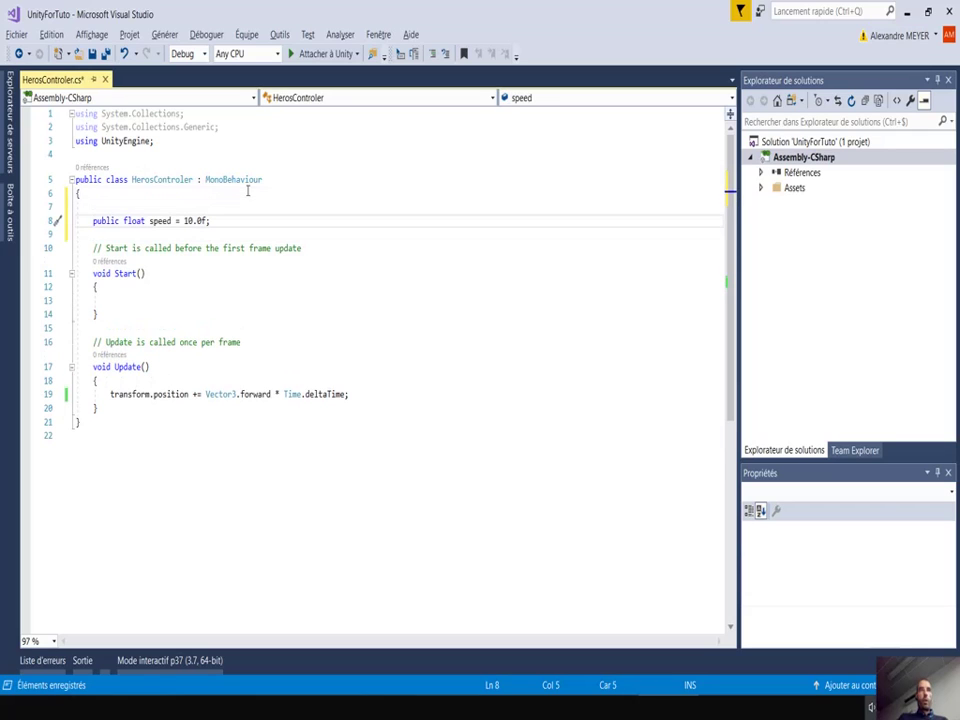
key(Down)
key(Down)
key(Down)
key(Down)
key(Down)
key(Down)
key(Down)
key(Down)
key(Down)
key(Down)
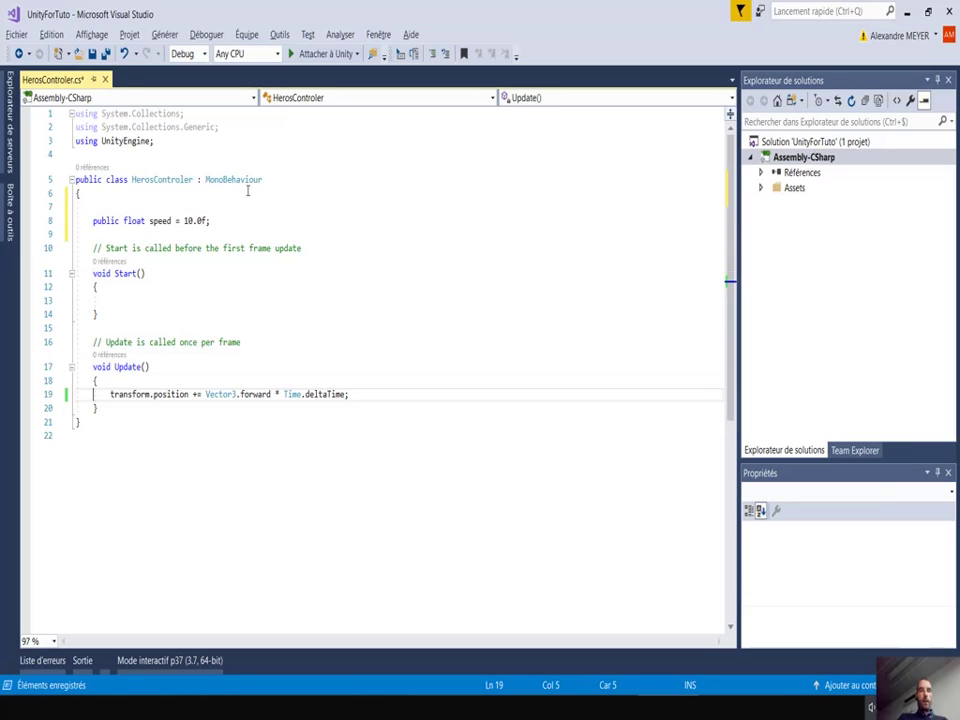
key(alt+Tab)
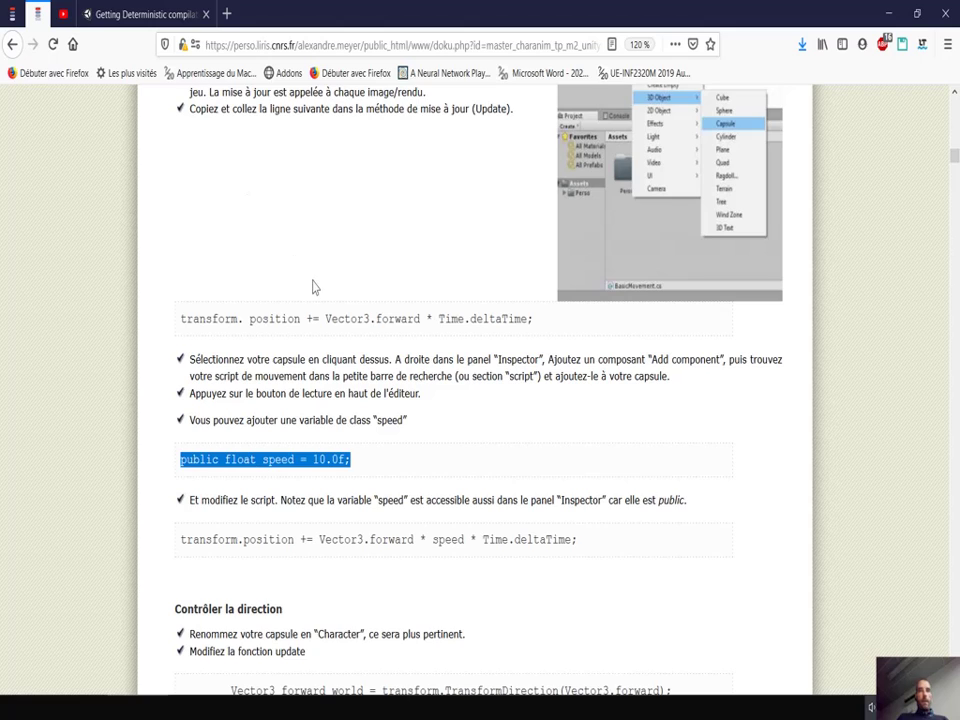
Insert 'speed *' before Time.deltaTime so the movement line also multiplies by speed
scroll(312, 287, down, 2)
double_click(440, 451)
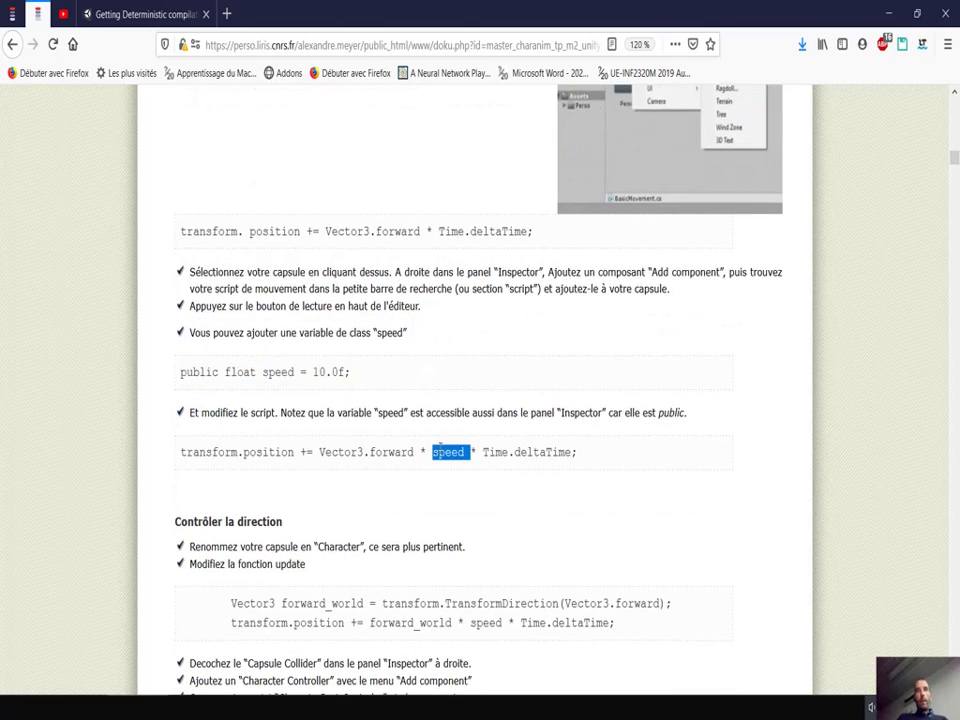
key(alt+Tab)
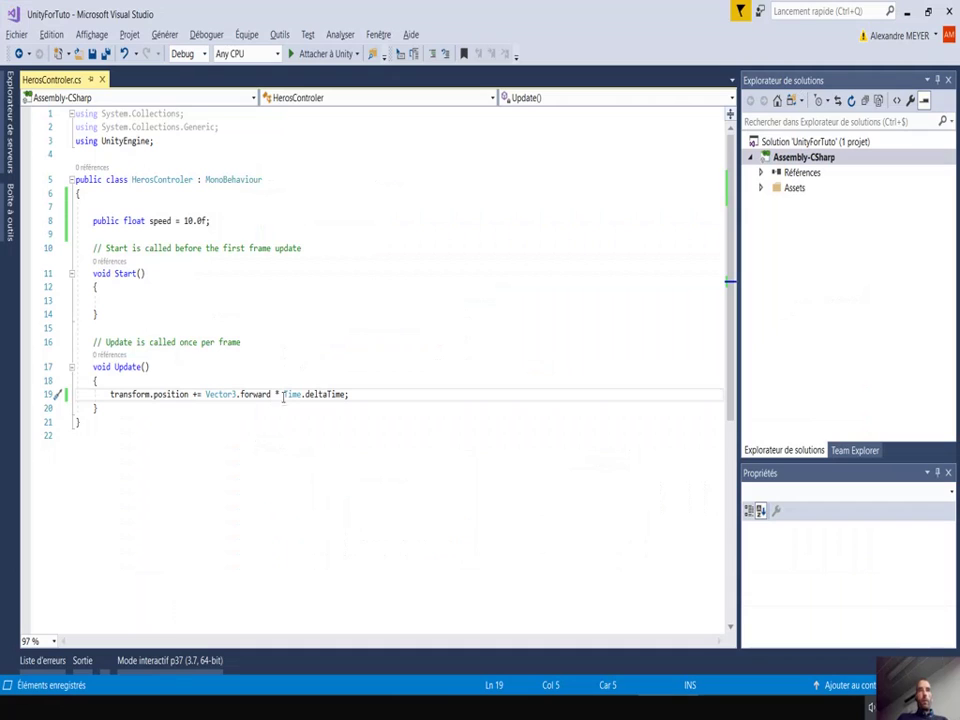
click(283, 394)
text(speed)
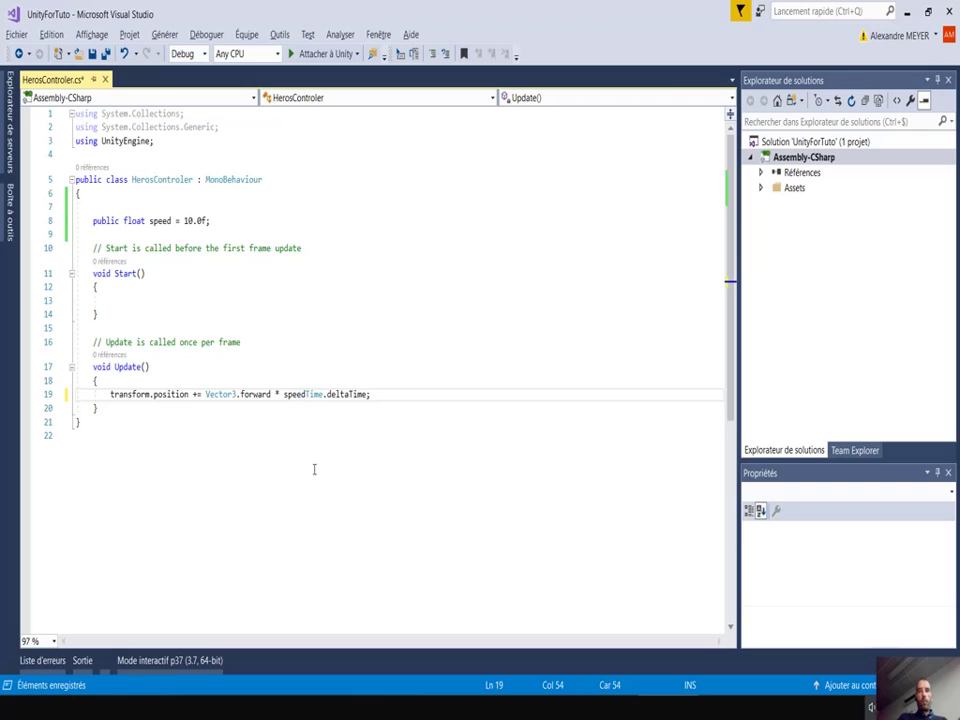
text( *)
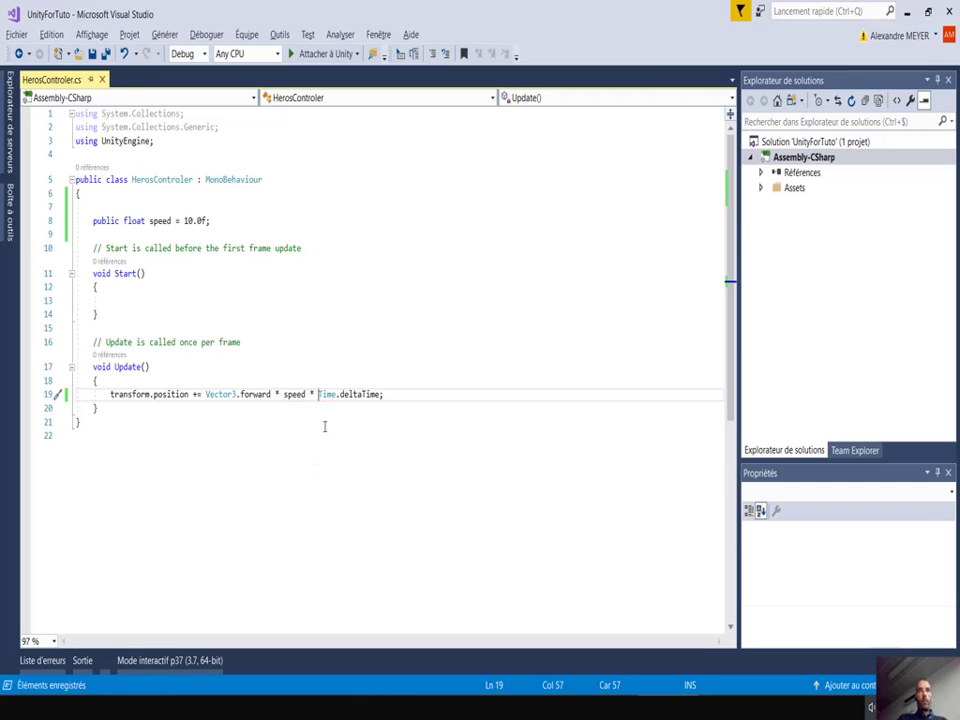
key(alt+Tab)
key(alt+Tab)
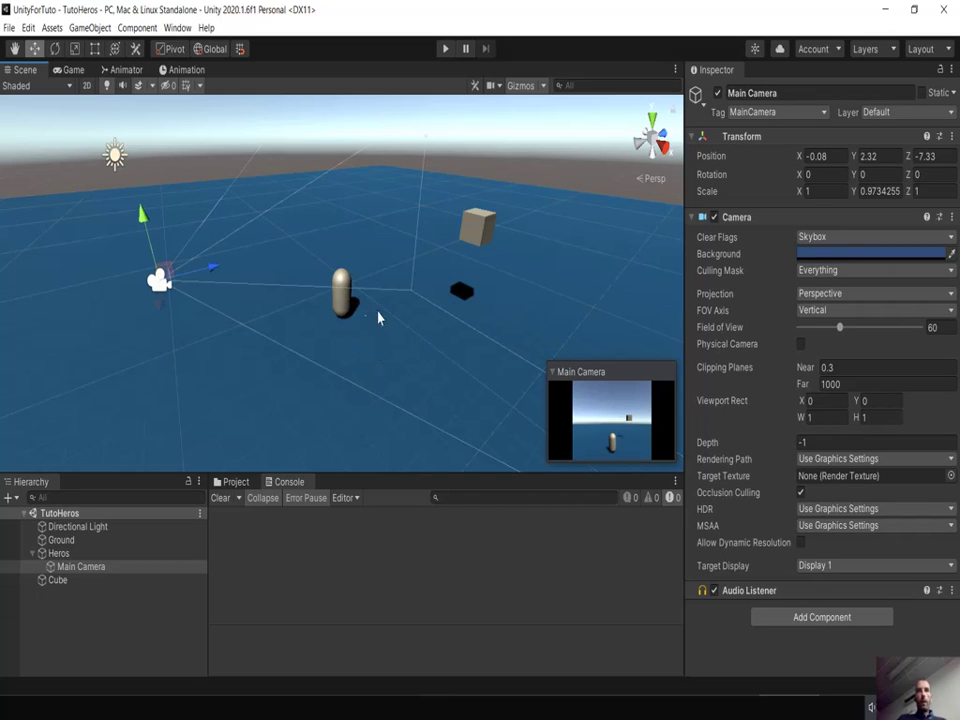
Select Heros, check its Inspector Speed of 10, and play-test the faster forward movement
click(340, 287)
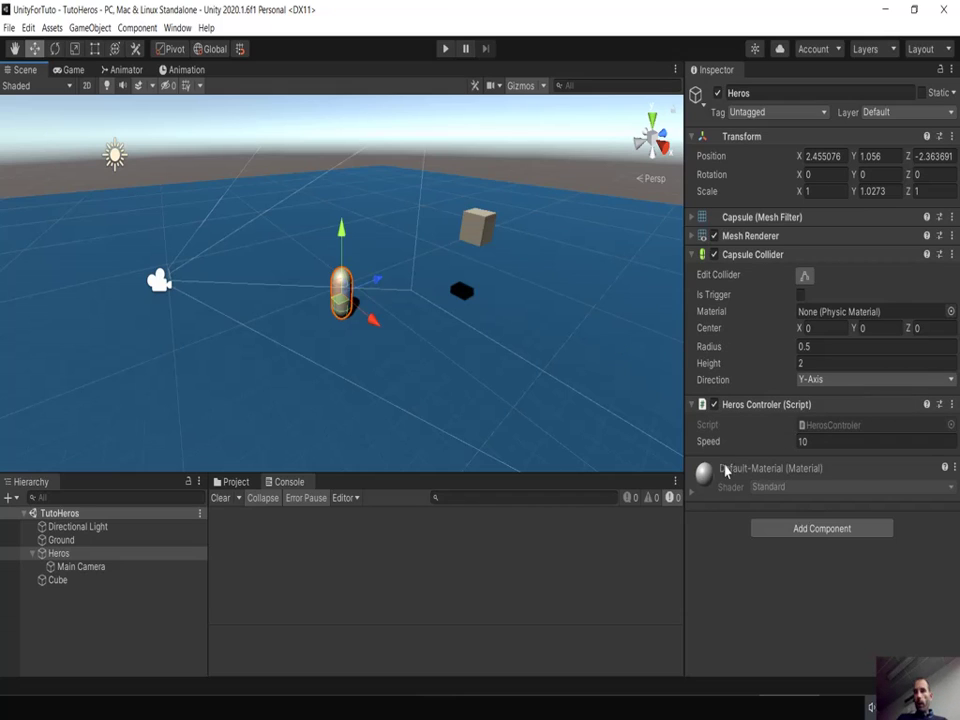
click(812, 446)
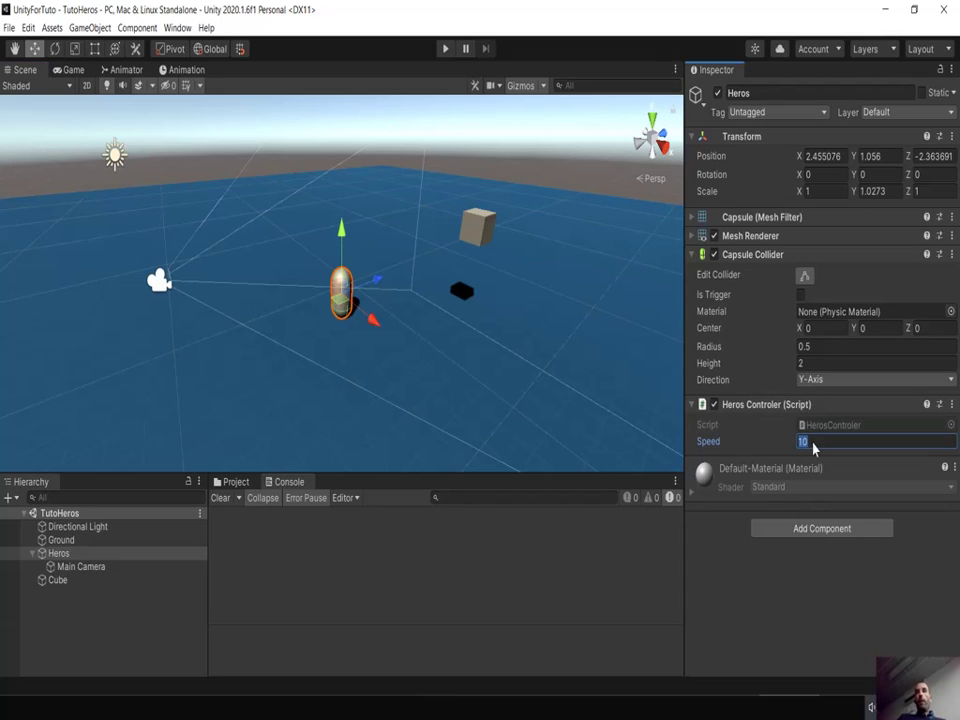
click(444, 49)
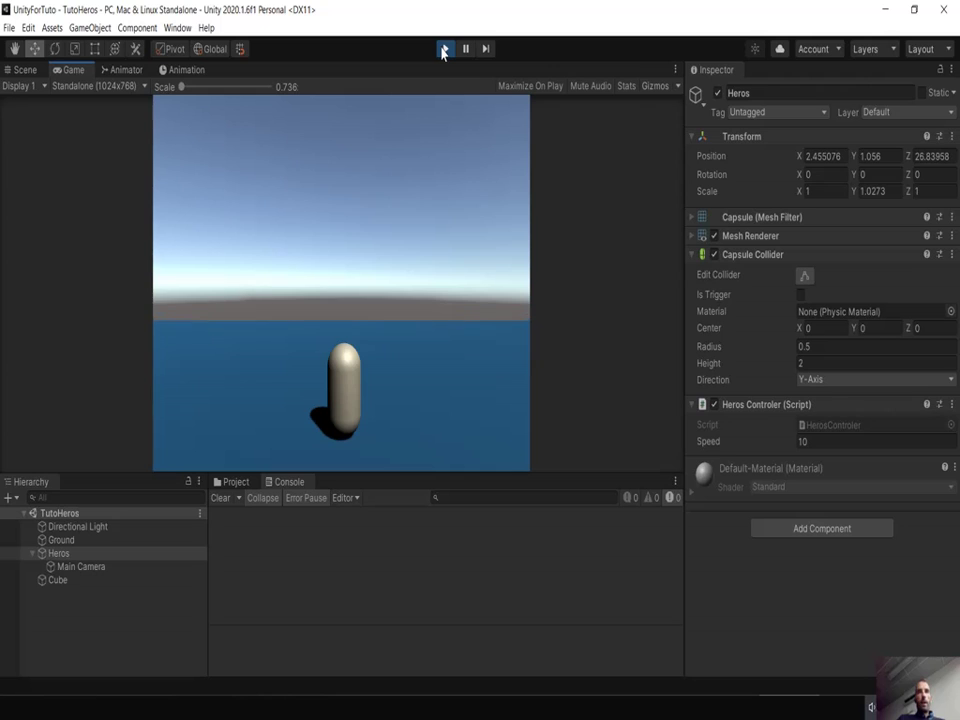
click(443, 49)
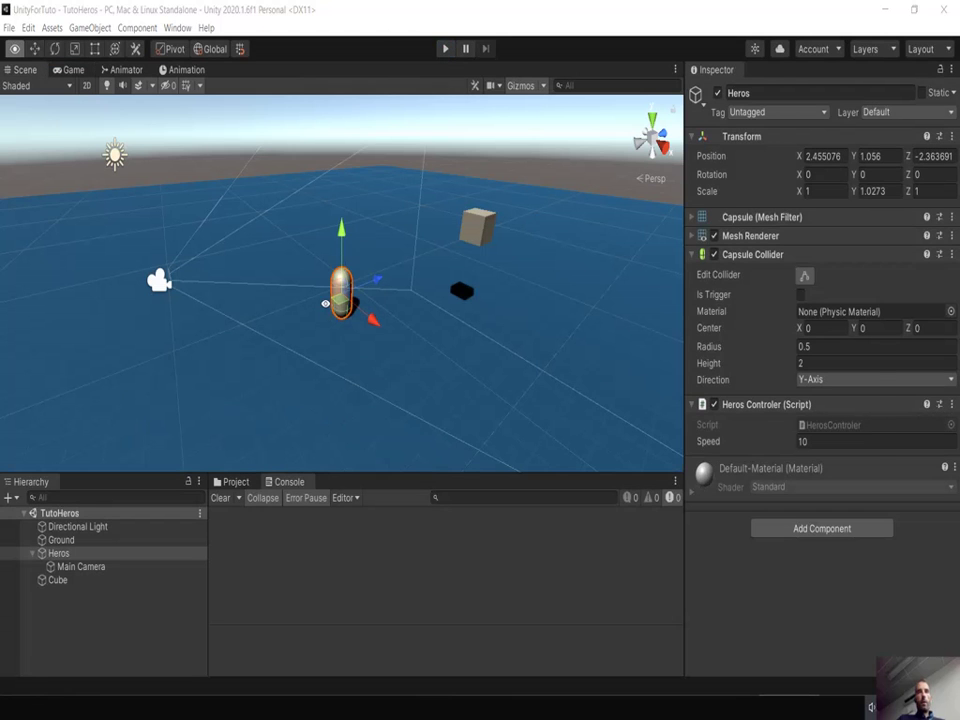
key(alt+Tab)
key(alt+Tab)
key(alt+Tab)
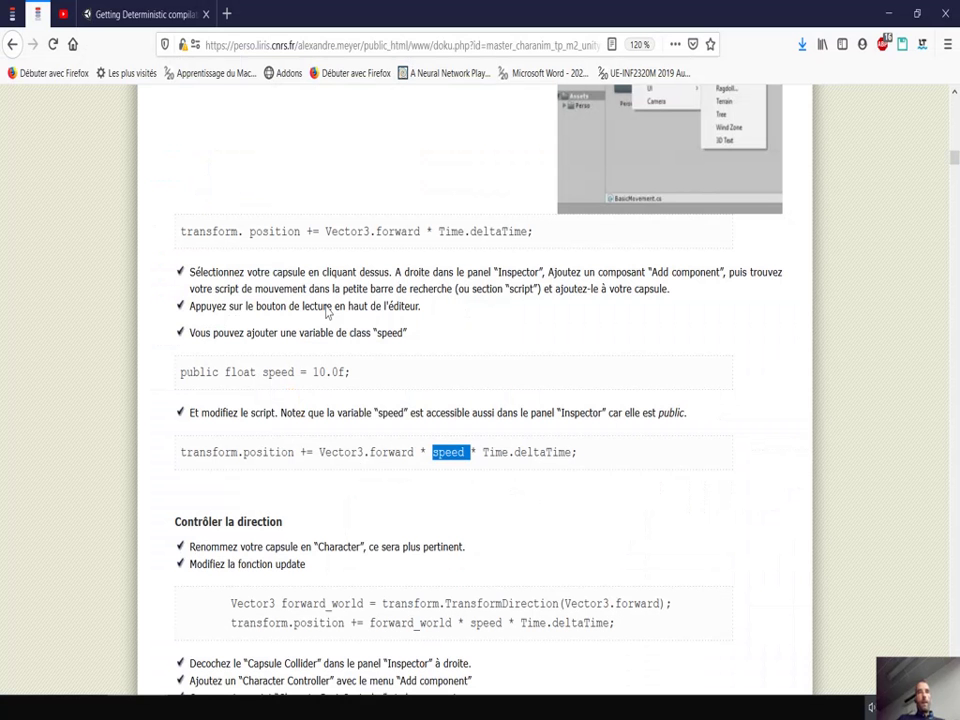
Select and copy the tutorial's forward_world = transform.TransformDirection(Vector3.forward) line under Contrôler la direction
scroll(466, 399, down, 3)
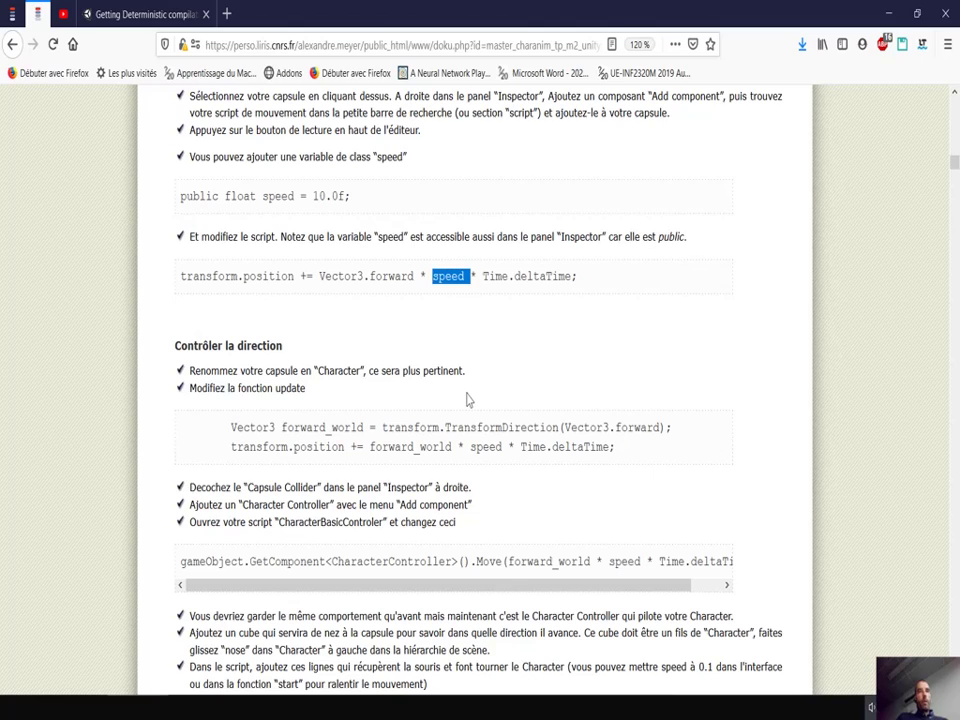
click(257, 427)
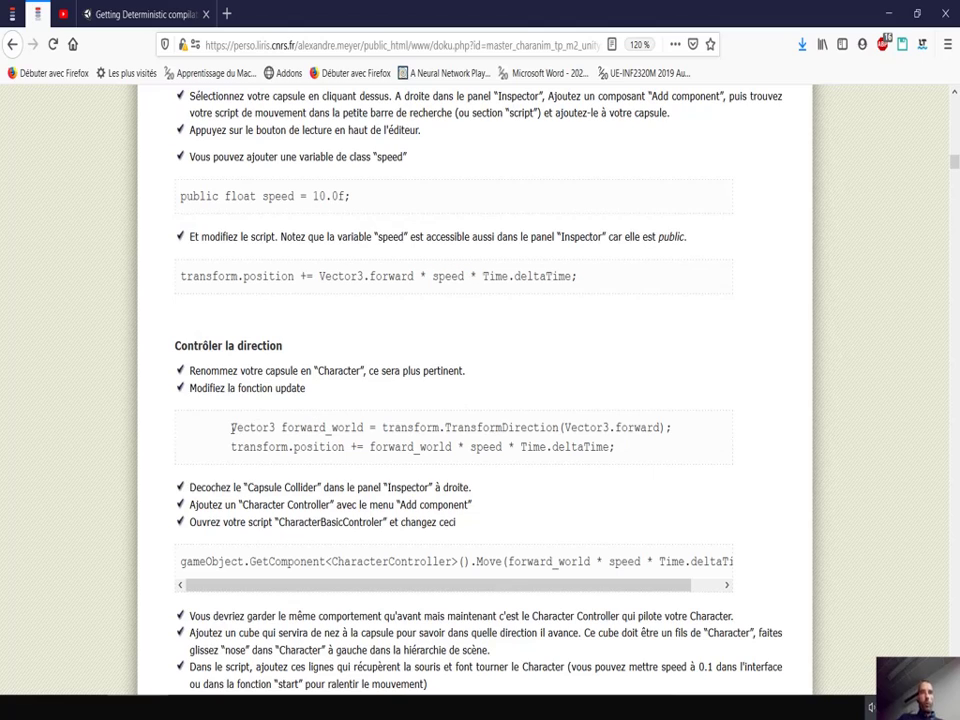
mouse_move(232, 427)
mouse_down()
mouse_move(620, 457)
mouse_move(616, 430)
mouse_move(689, 429)
mouse_up()
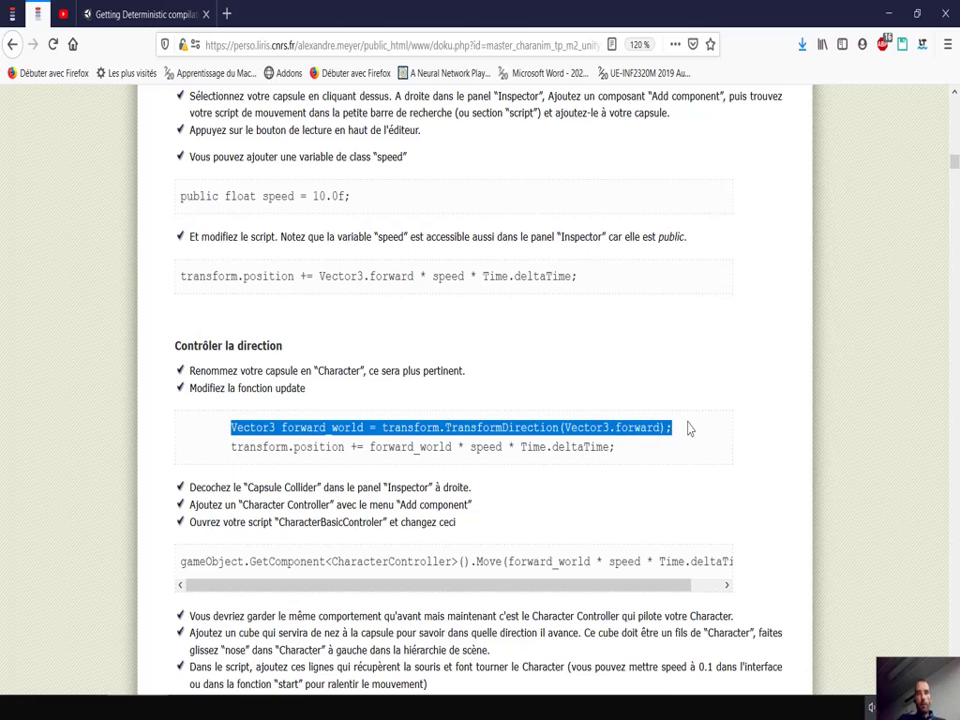
key(alt+Tab)
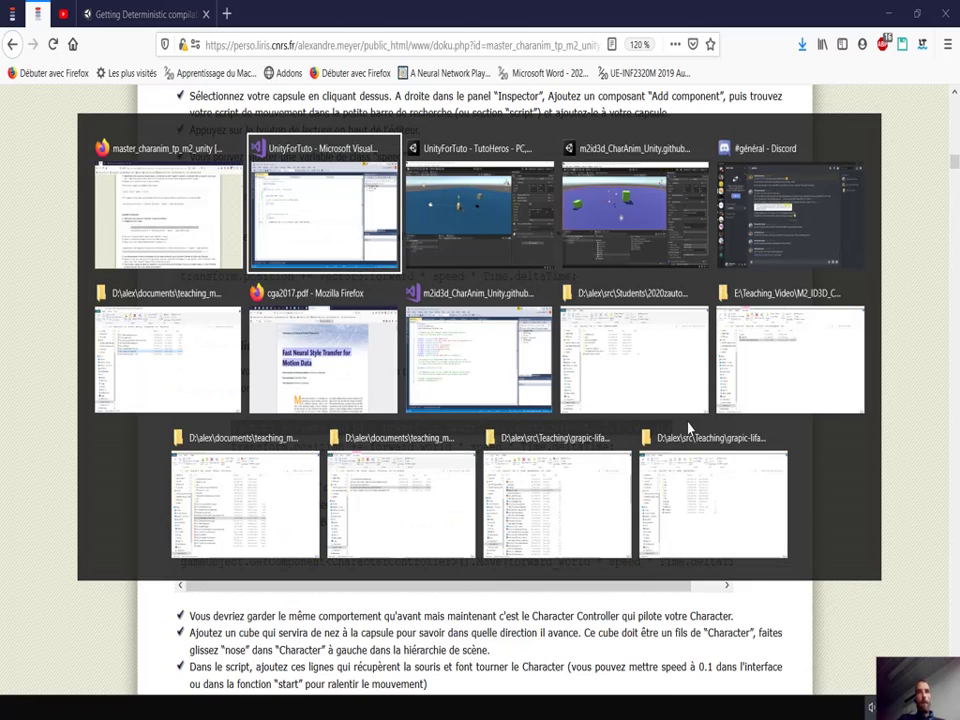
Paste the forward_world TransformDirection line into Update and save the script
key(Home)
key(Return)
key(Up)
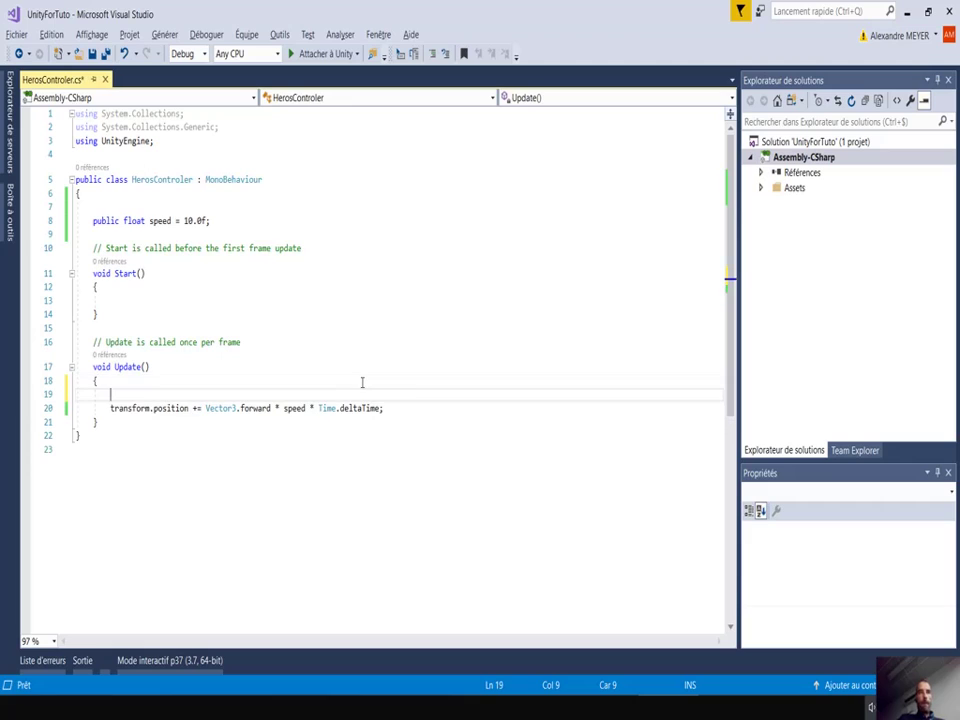
text(Vector3 forward_world = transform.TransformDirection(Vector3.forward);)
key(Return)
key(Up)
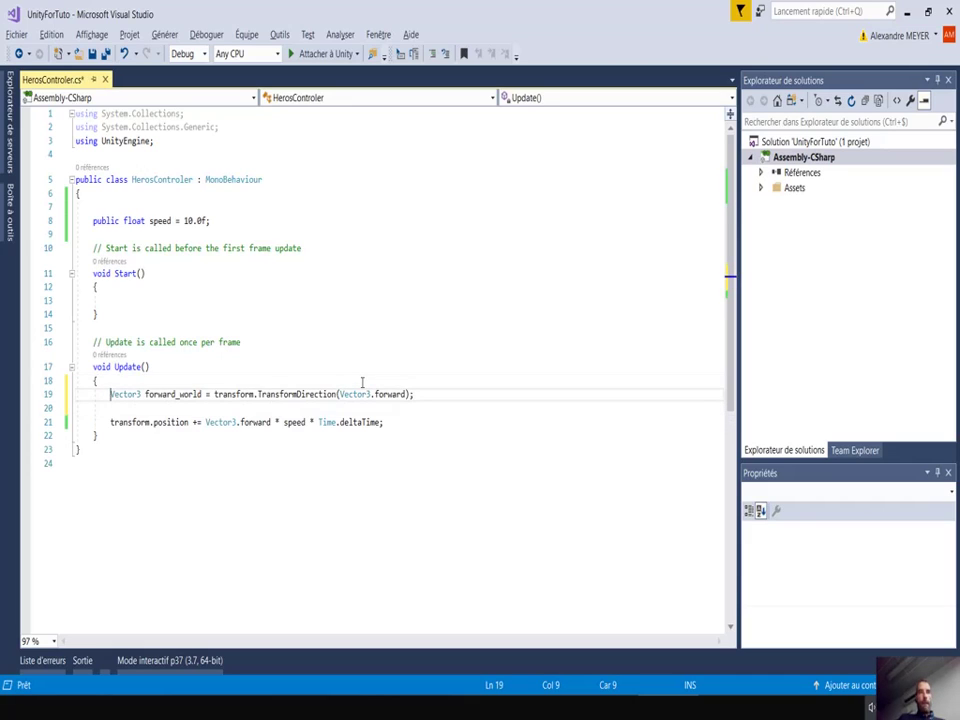
key(Right)
key(Right)
key(Right)
key(Right)
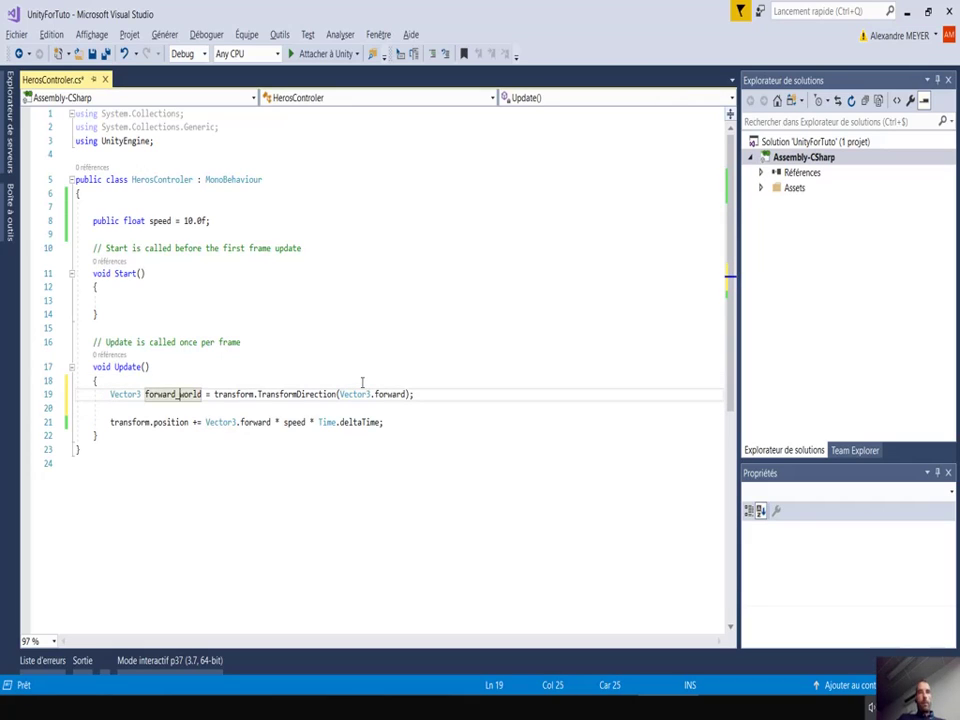
key(Right)
key(Right)
key(Right)
key(Right)
key(Right)
key(Right)
key(Right)
key(Right)
key(Right)
key(Right)
key(Right)
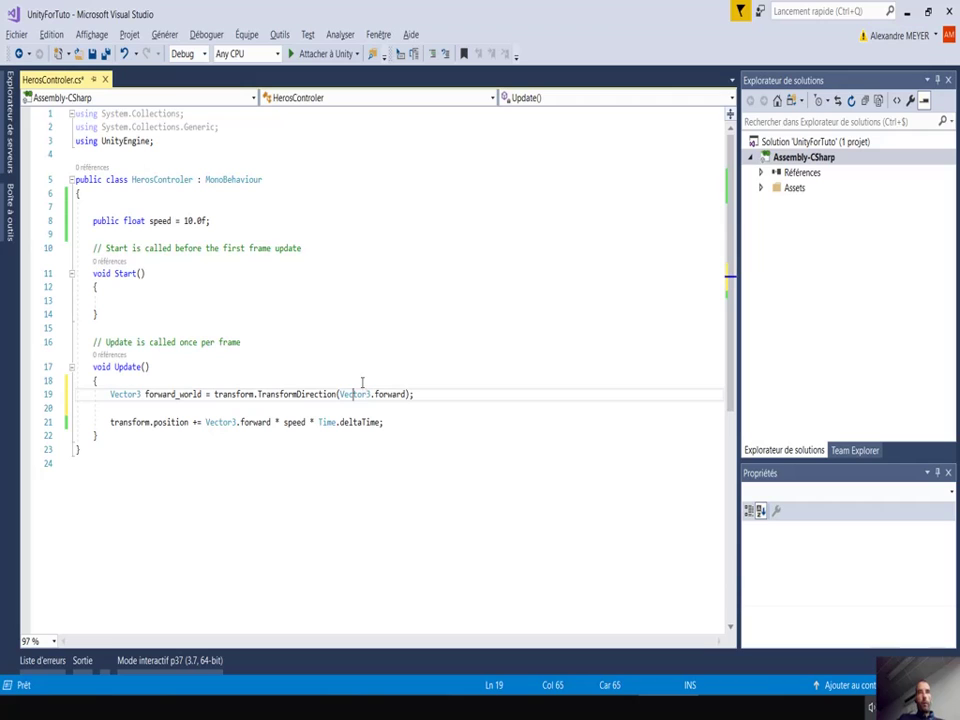
key(Left)
key(Left)
key(Left)
key(shift+Left)
key(shift+Left)
key(shift+Left)
key(shift+Left)
key(shift+Left)
key(shift+Left)
key(shift+Left)
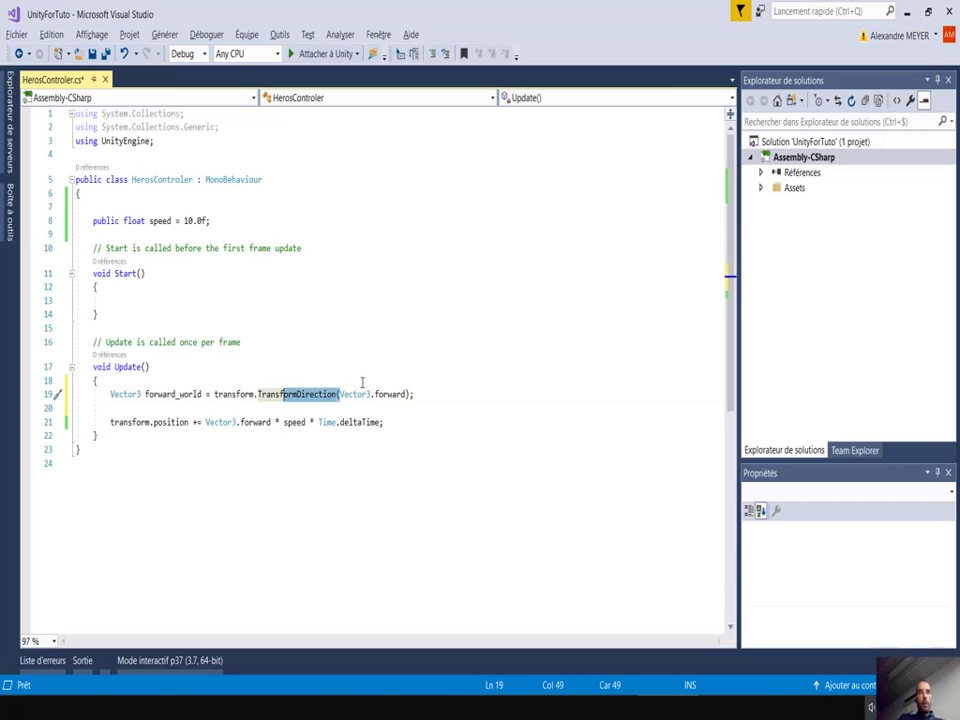
key(Down)
key(ctrl+s)
Replace Vector3.forward with forward_world in the position line, copying the name from the tutorial
key(alt+Tab)
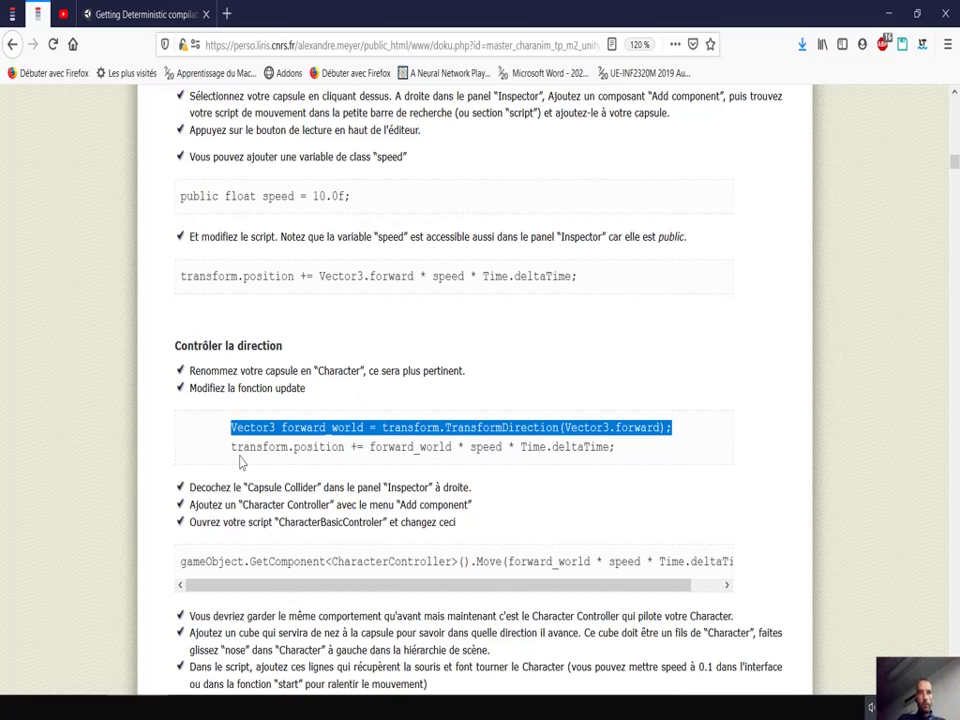
double_click(395, 446)
key(ctrl+c)
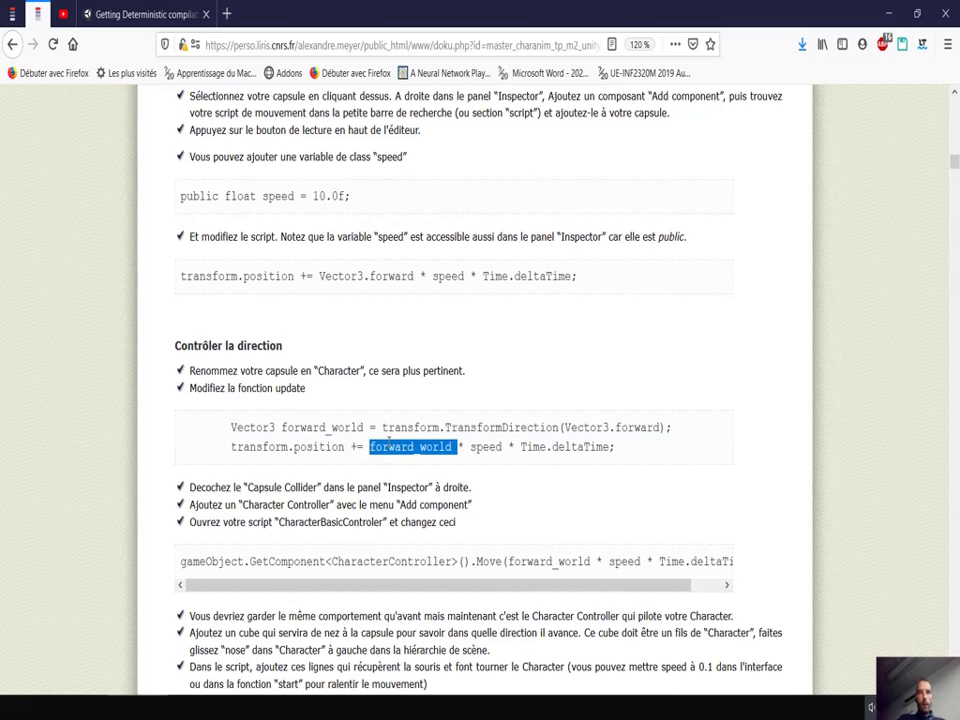
key(alt+Tab)
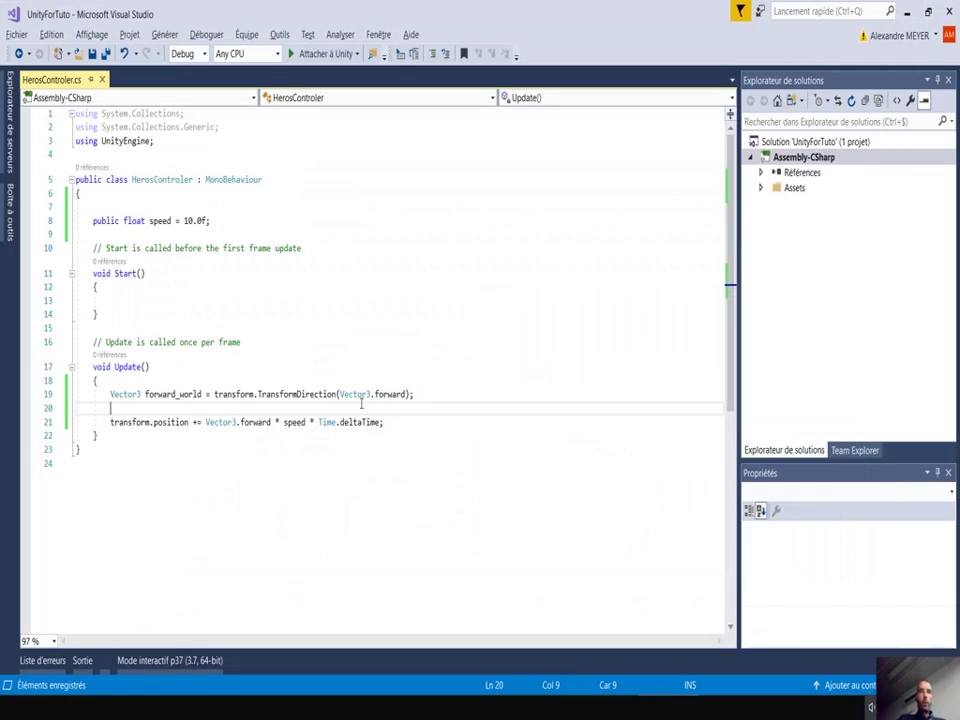
click(245, 422)
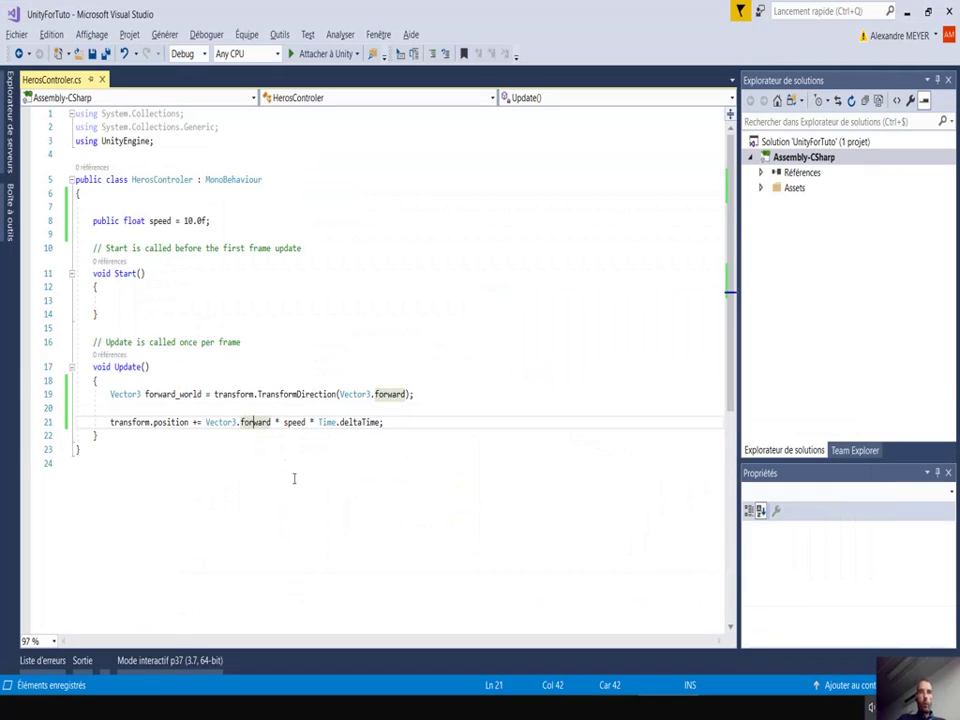
key(ctrl+shift+Left)
key(ctrl+shift+Left)
key(ctrl+shift+Left)
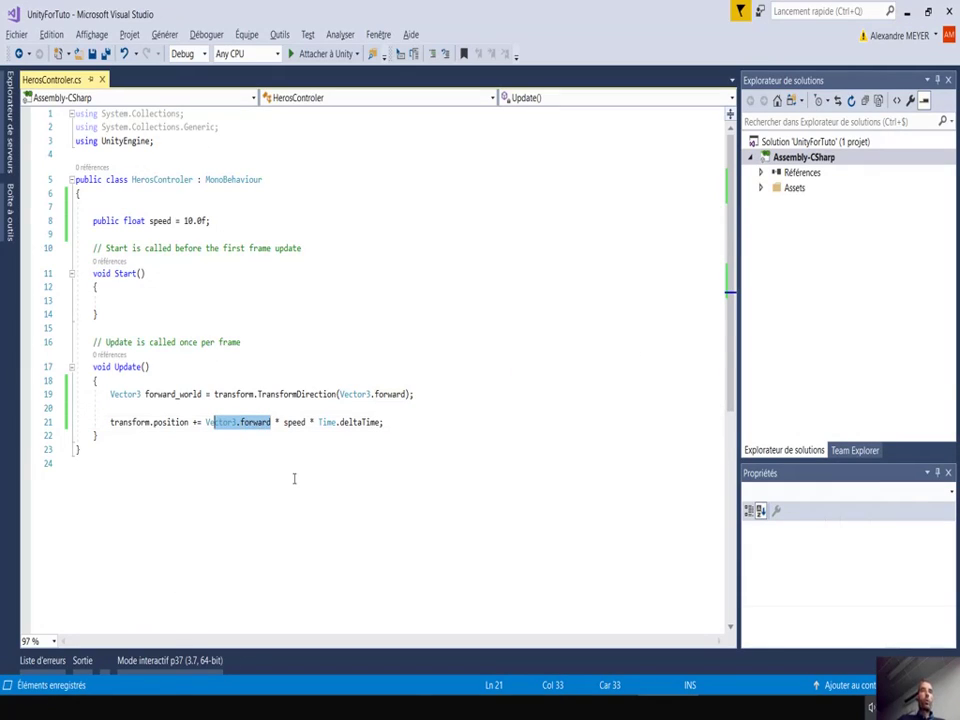
key(ctrl+v)
Review line 19's Vector3.forward, TransformDirection and forward_world terms
key(Up)
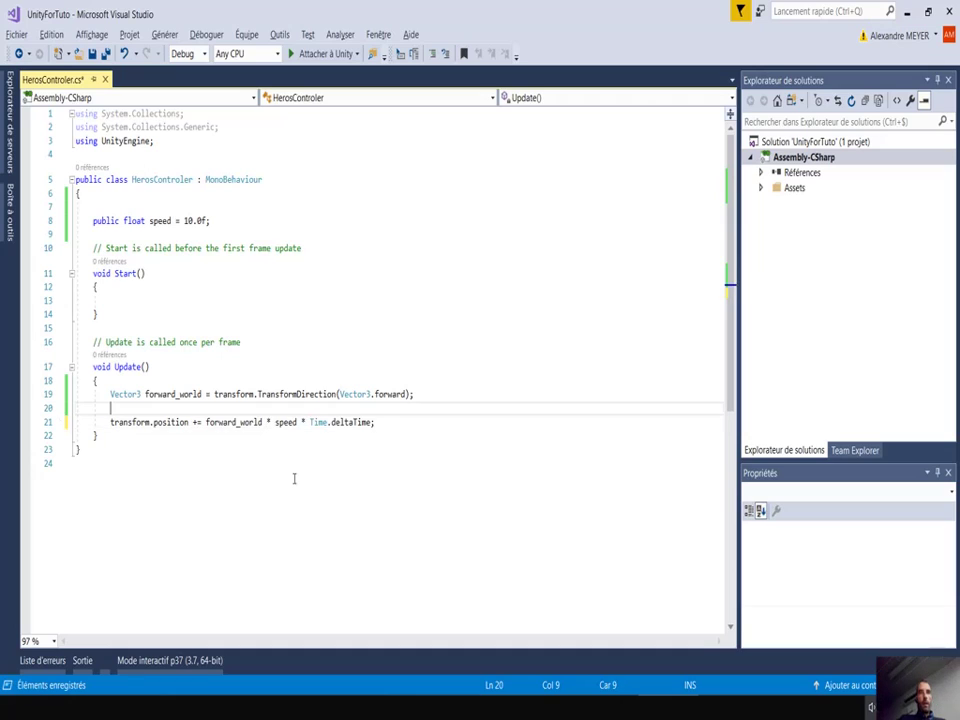
key(Left)
double_click(388, 394)
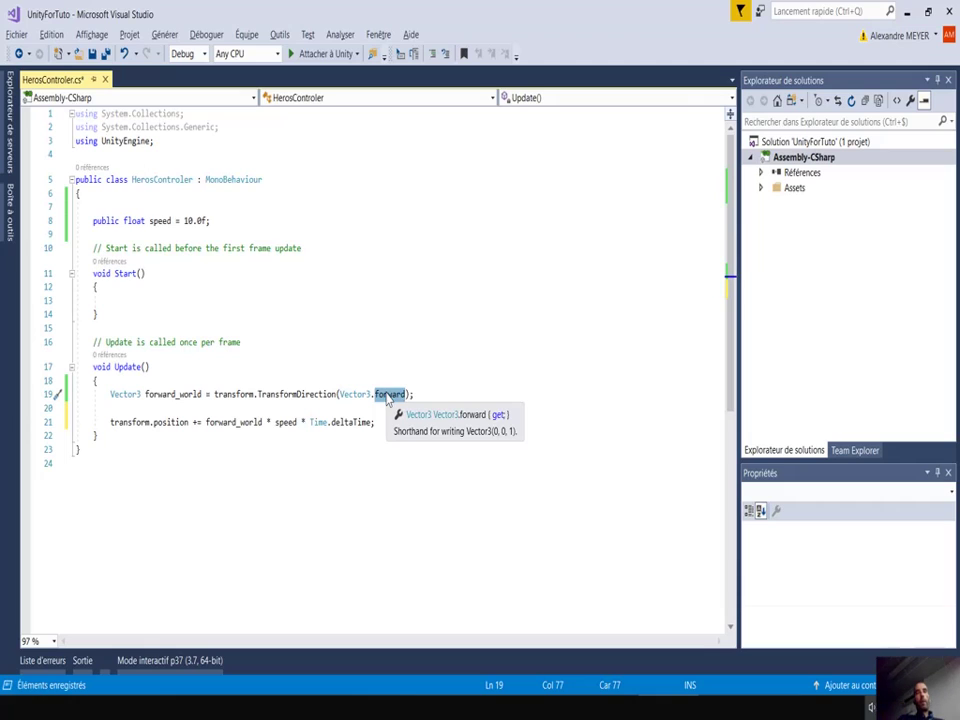
click(360, 393)
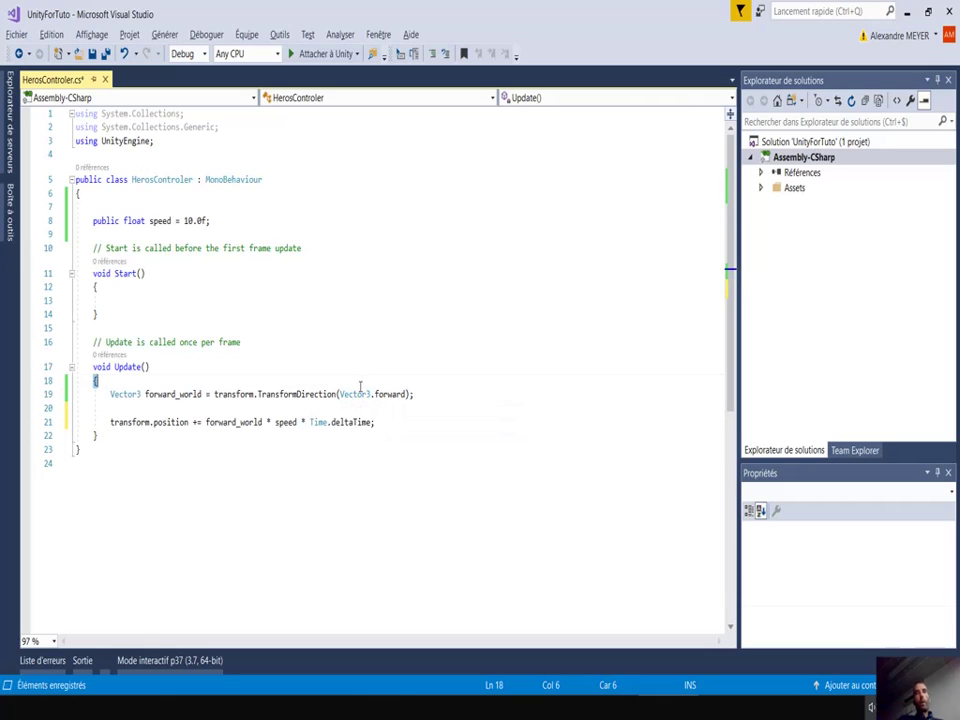
double_click(358, 394)
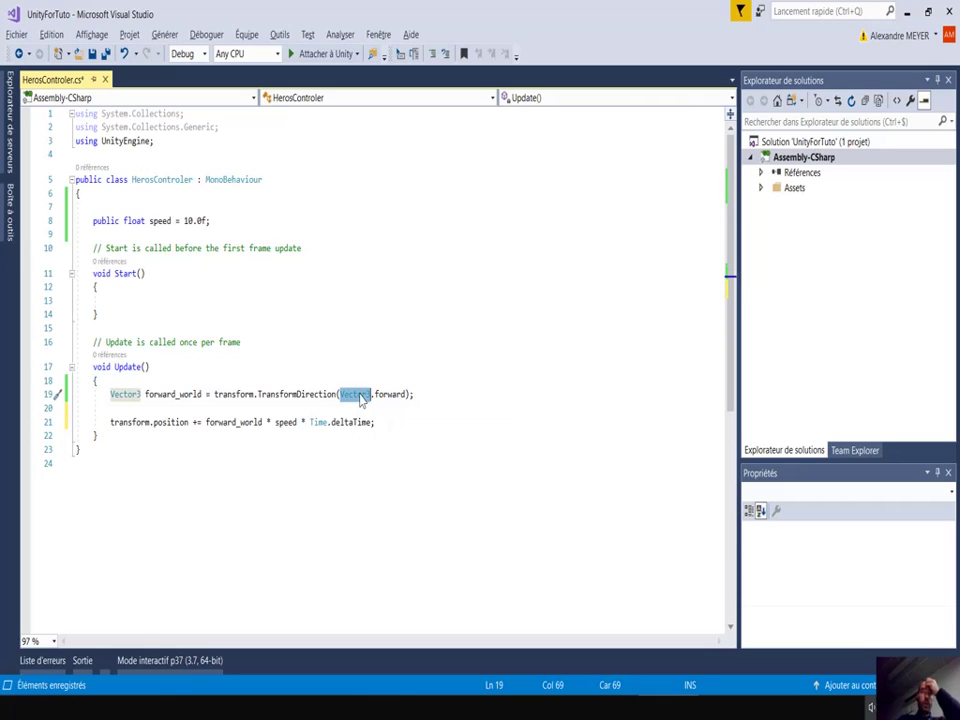
double_click(390, 395)
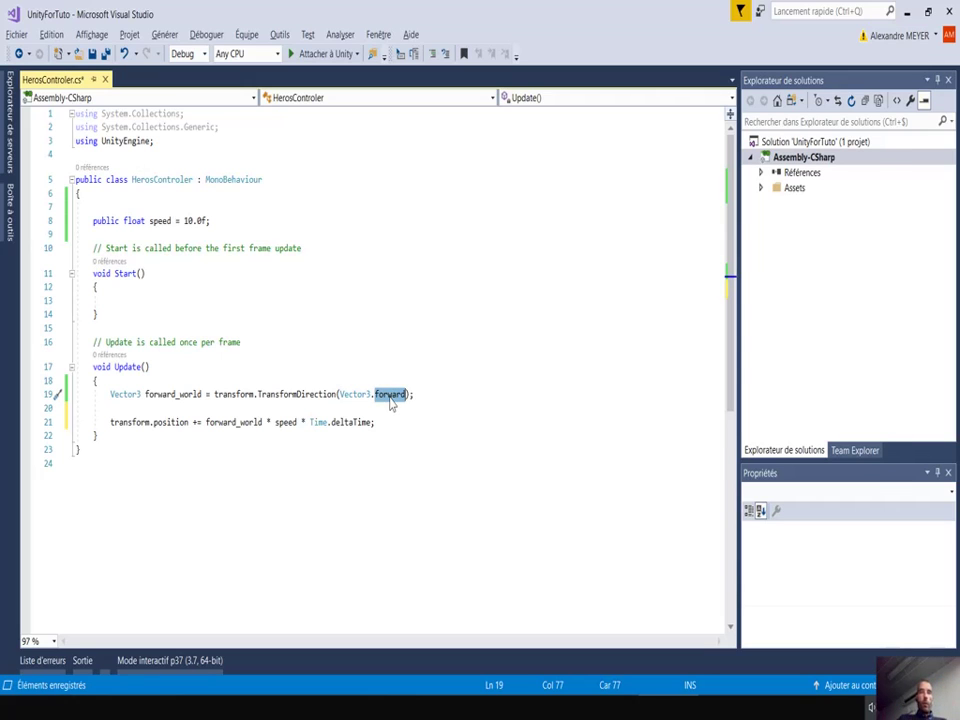
key(alt+Tab)
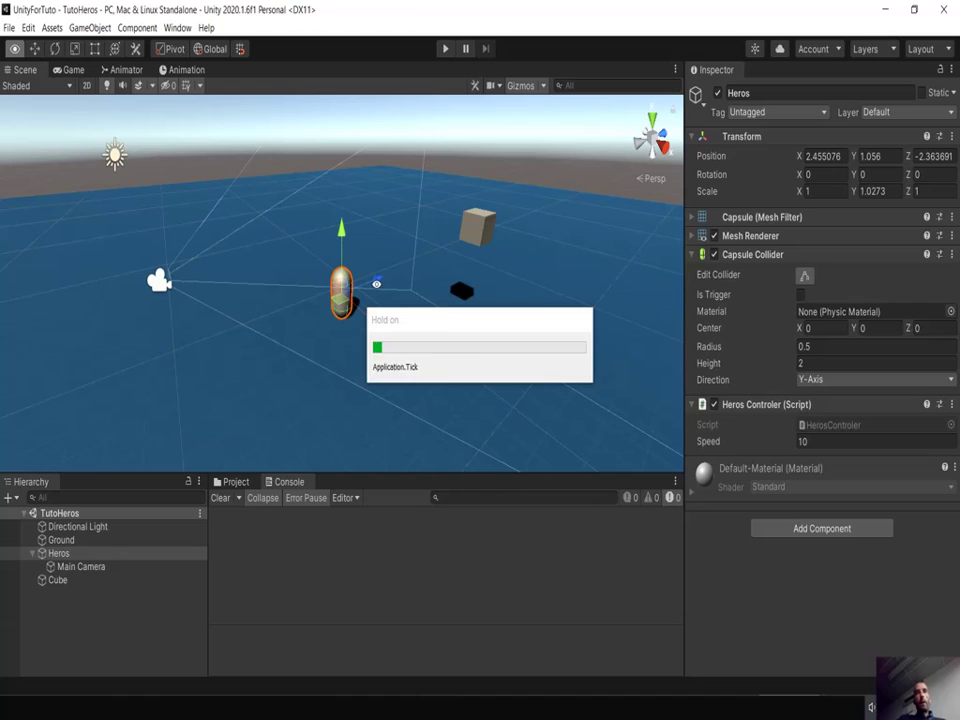
key(alt+Tab)
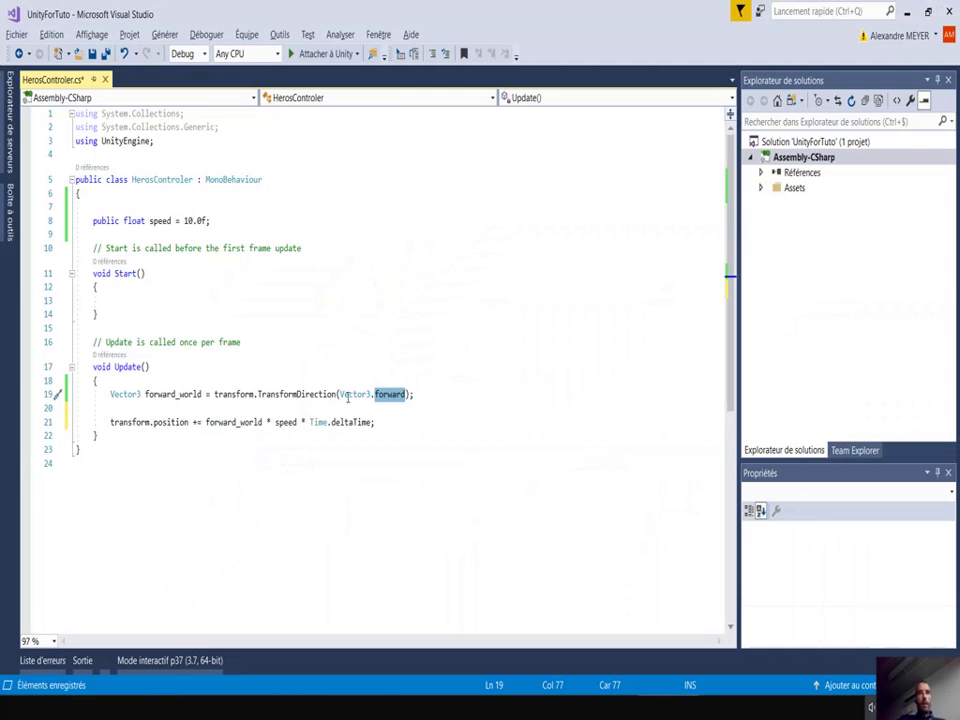
double_click(290, 395)
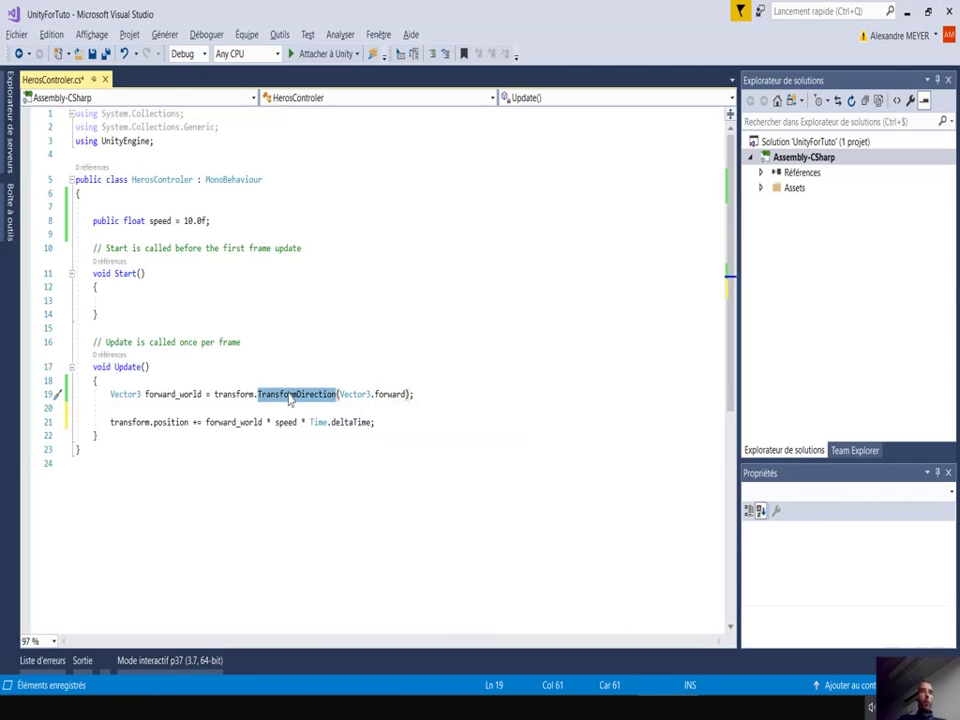
double_click(166, 395)
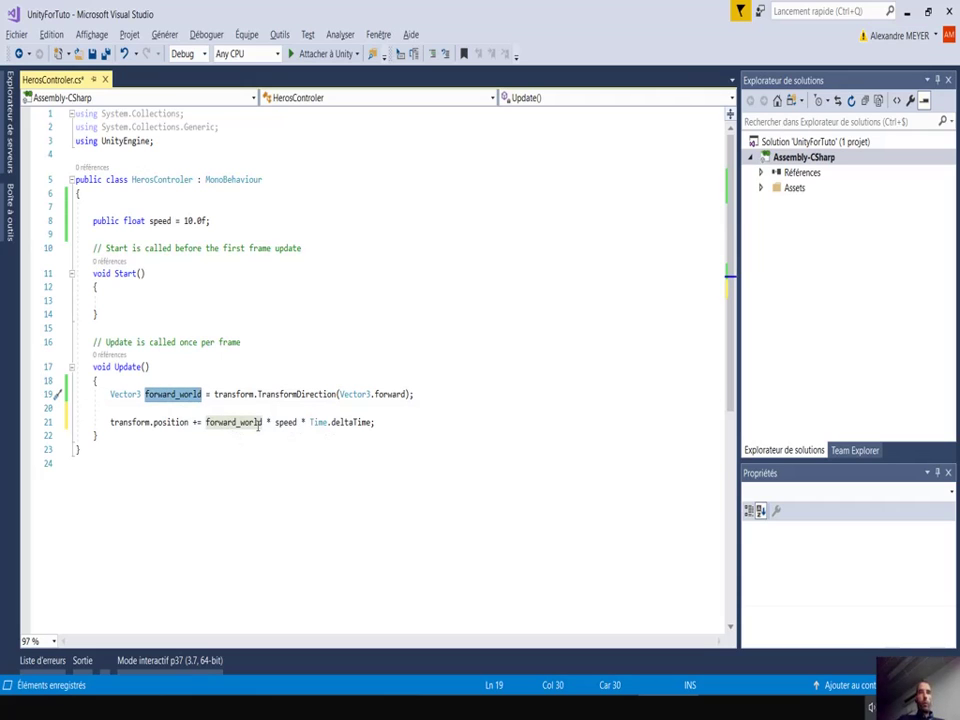
Scroll the tutorial to its direction code and select TransformDirection
mouse_move(259, 429)
key(alt+Tab)
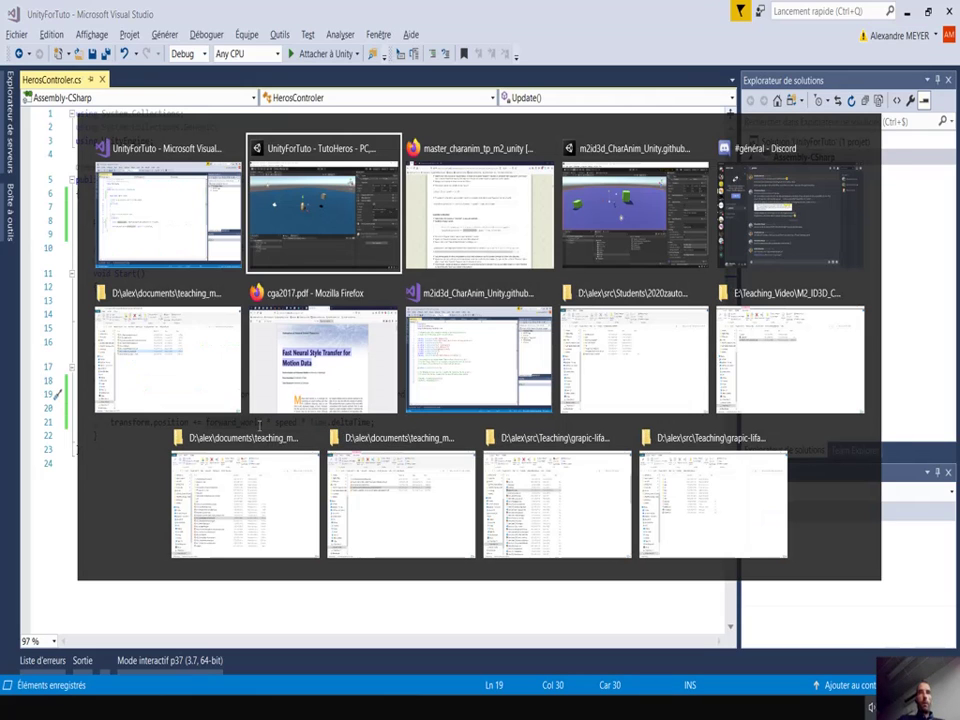
key(alt+Tab)
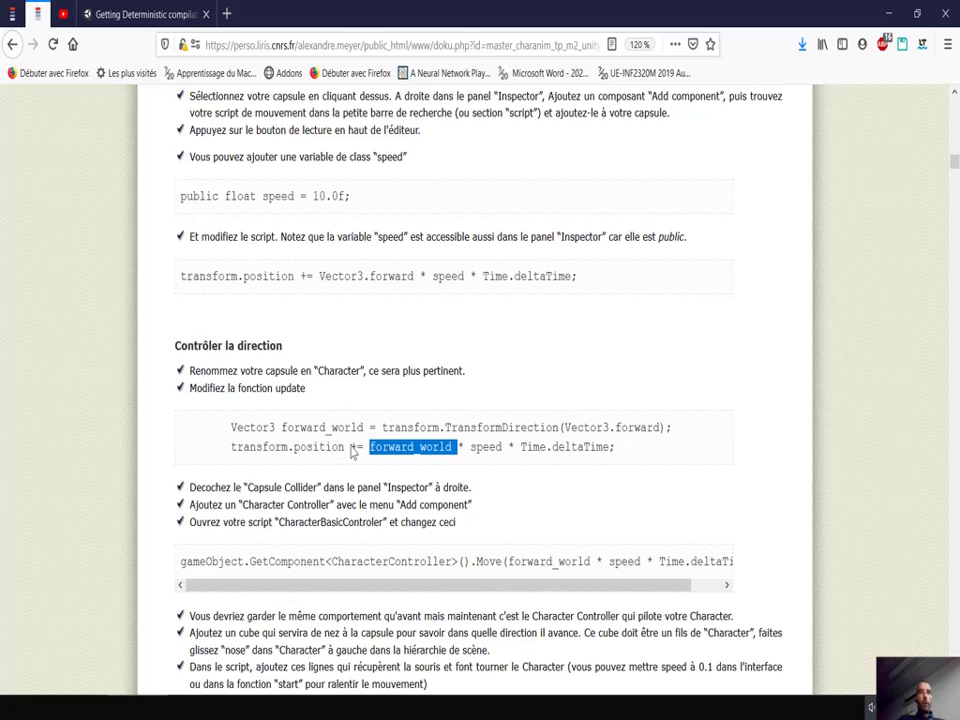
scroll(352, 452, down, 1)
scroll(352, 452, down, 1)
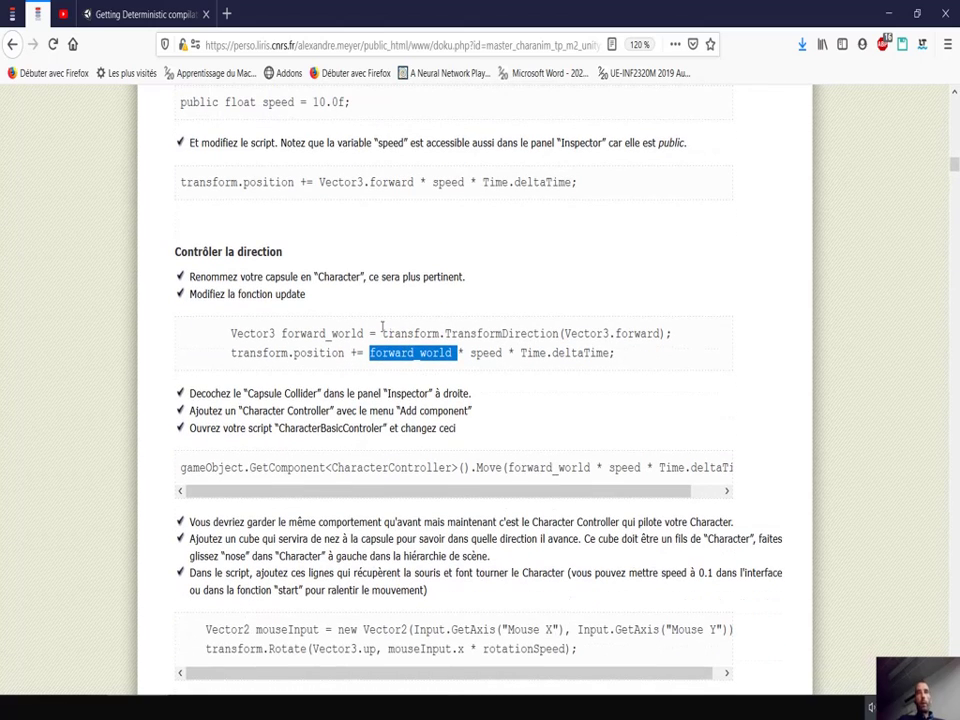
double_click(500, 333)
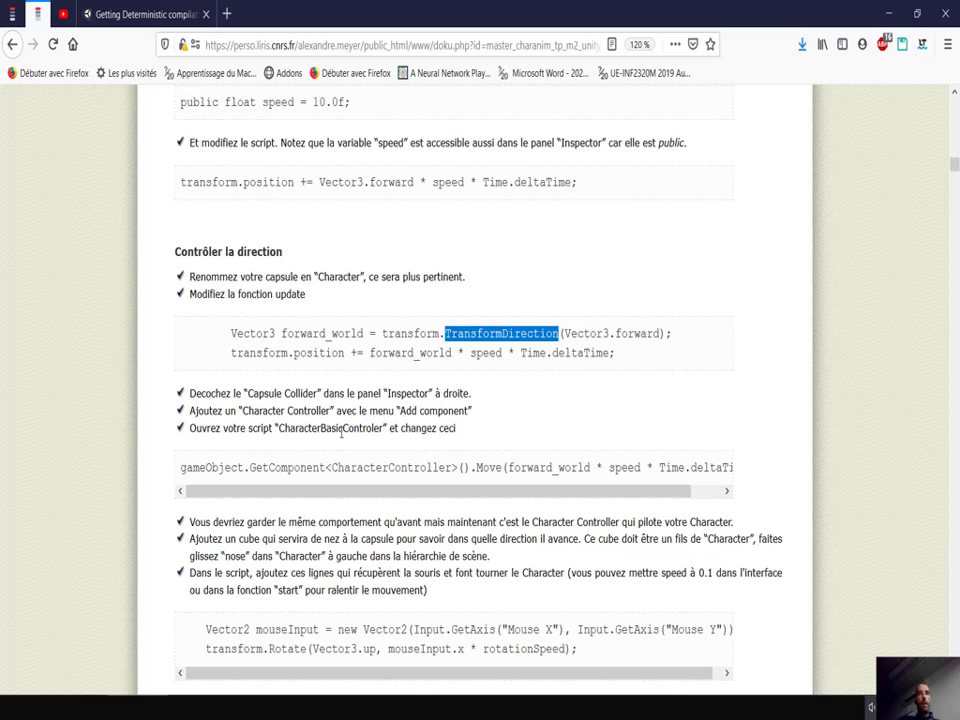
Highlight the Character Controller wording in the tutorial's next step
scroll(298, 445, down, 1)
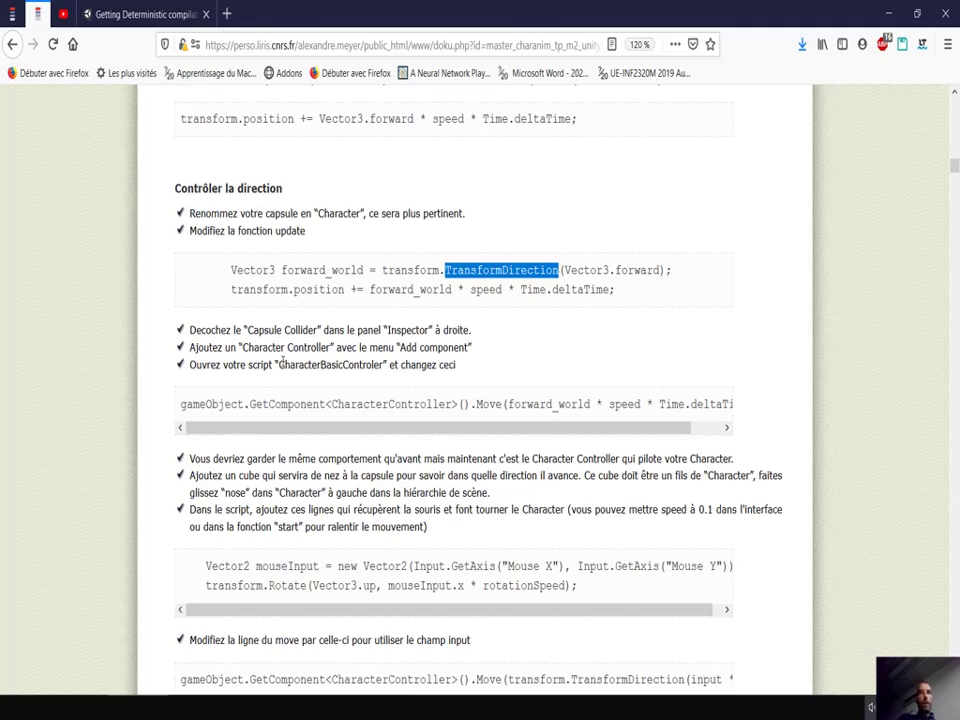
drag(243, 347, 331, 347)
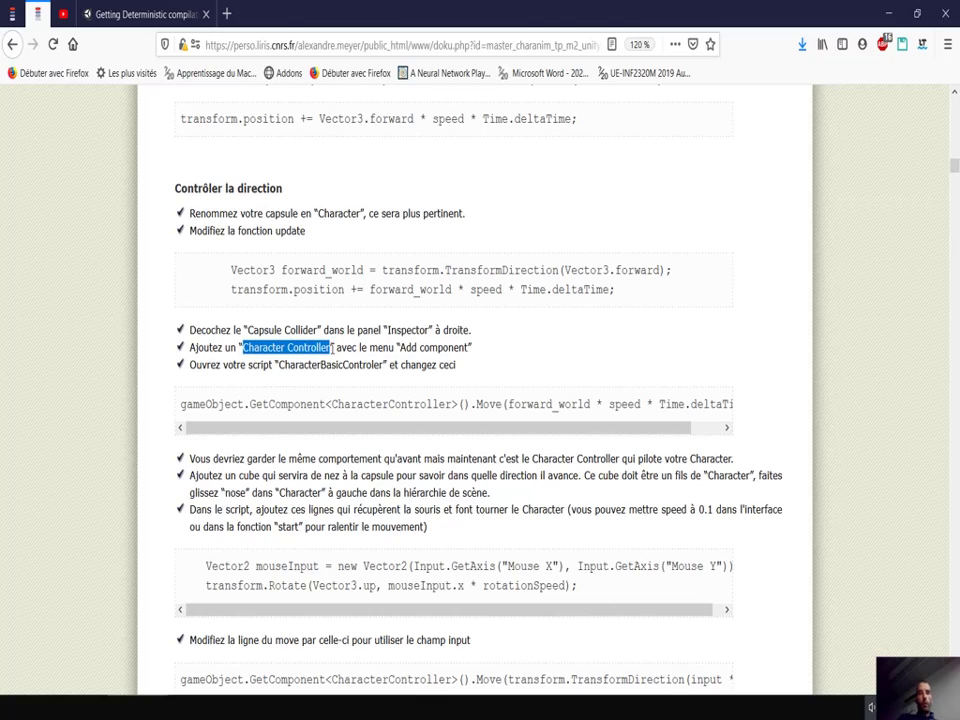
key(alt+Tab)
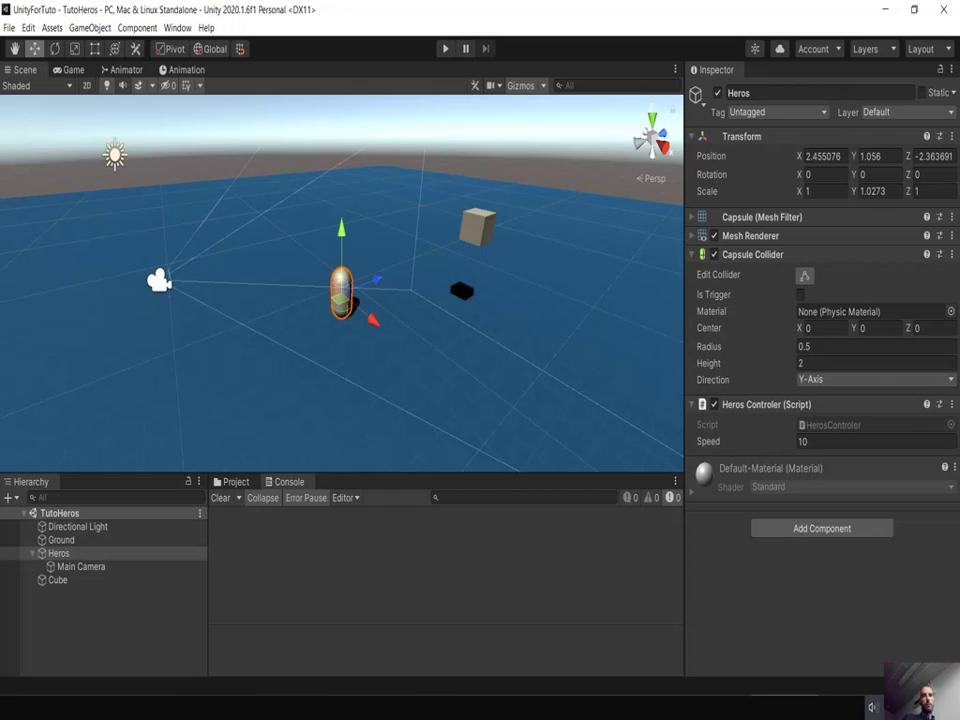
key(alt+Tab)
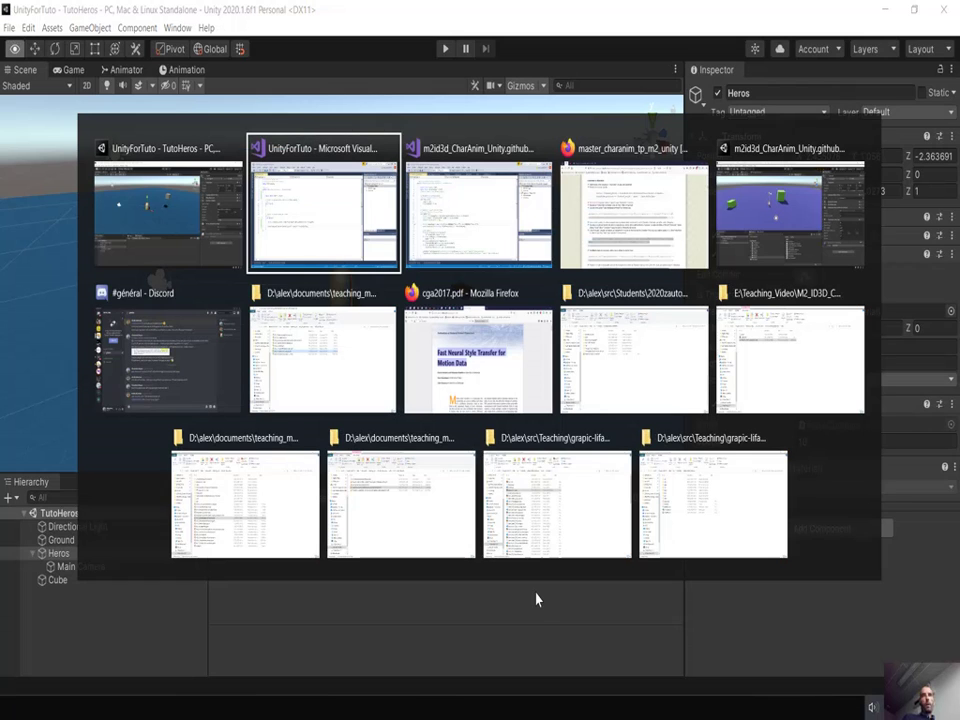
key(alt+Tab)
key(alt+Tab)
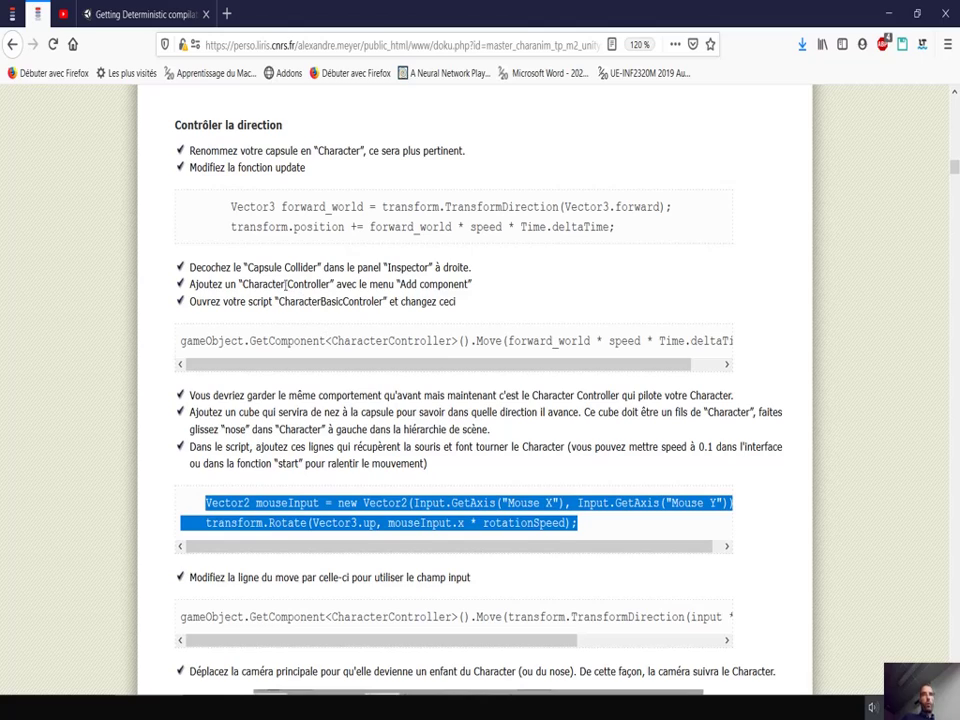
double_click(278, 285)
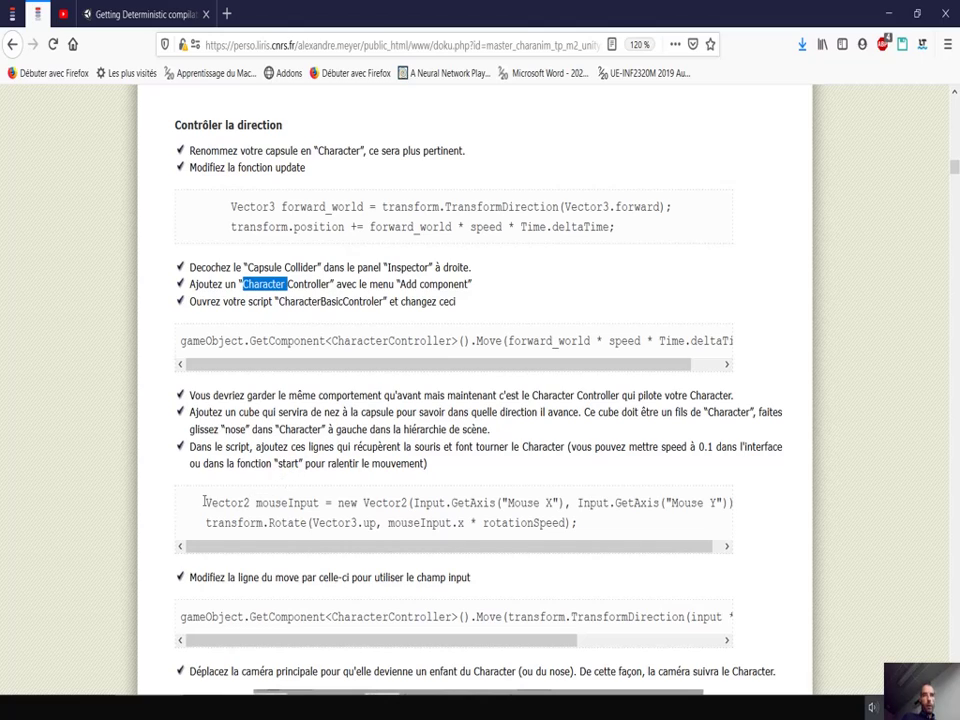
Copy the tutorial's Vector2 mouseInput and transform.Rotate code lines
drag(204, 502, 594, 531)
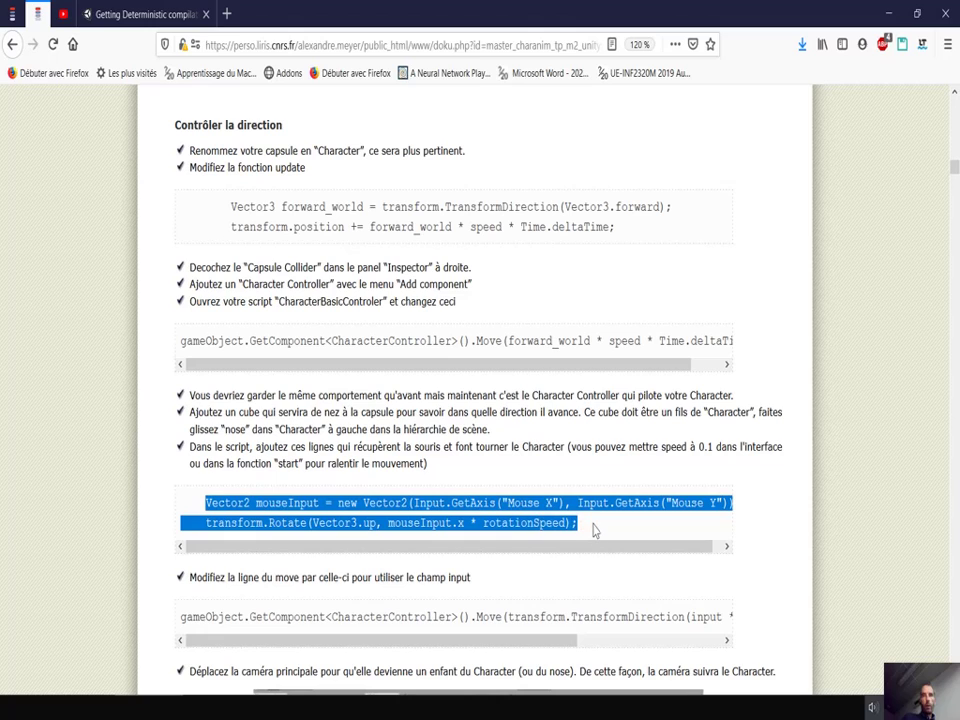
key(alt+Tab)
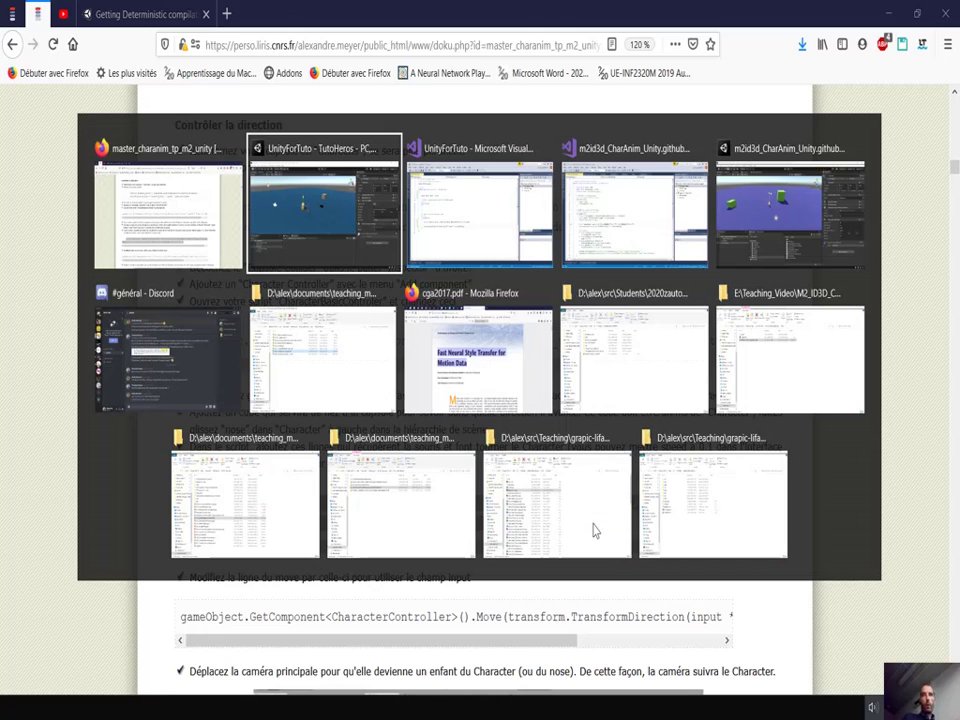
Paste the mouse-rotation lines into Update() of HerosControler and remove the stray blank line
key(alt+Tab)
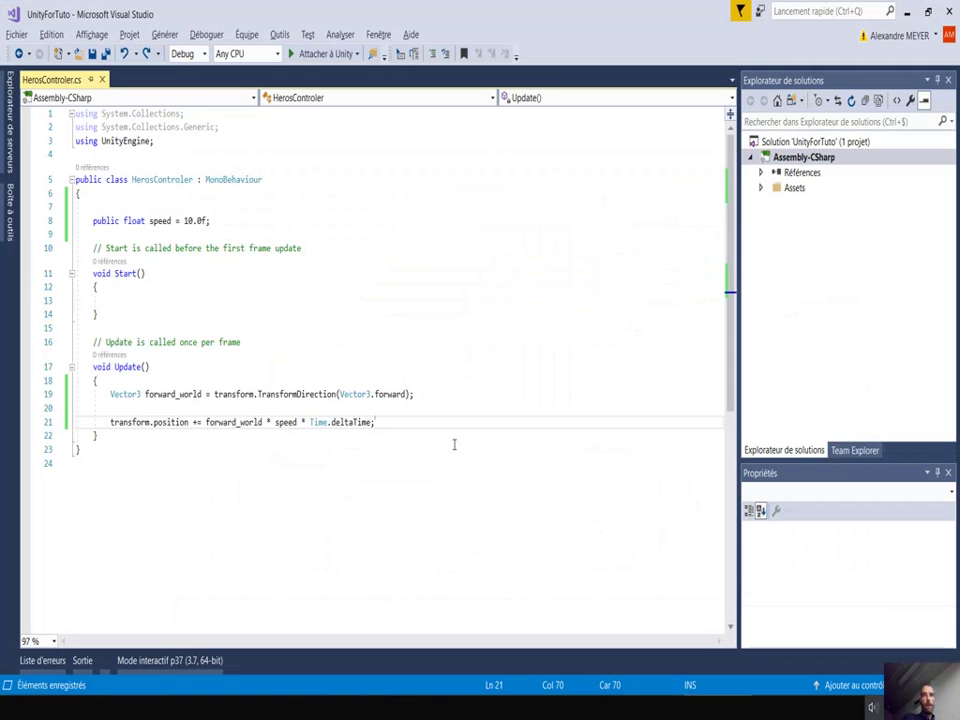
text(Vector2 mouseInput = new Vector2(Input.GetAxis("Mouse X"), Input.GetAxis("Mouse Y")); transform.Rotate(Vector3.up, mouseInput.x * rotationSpeed);)
key(Up)
key(Up)
key(Up)
key(Up)
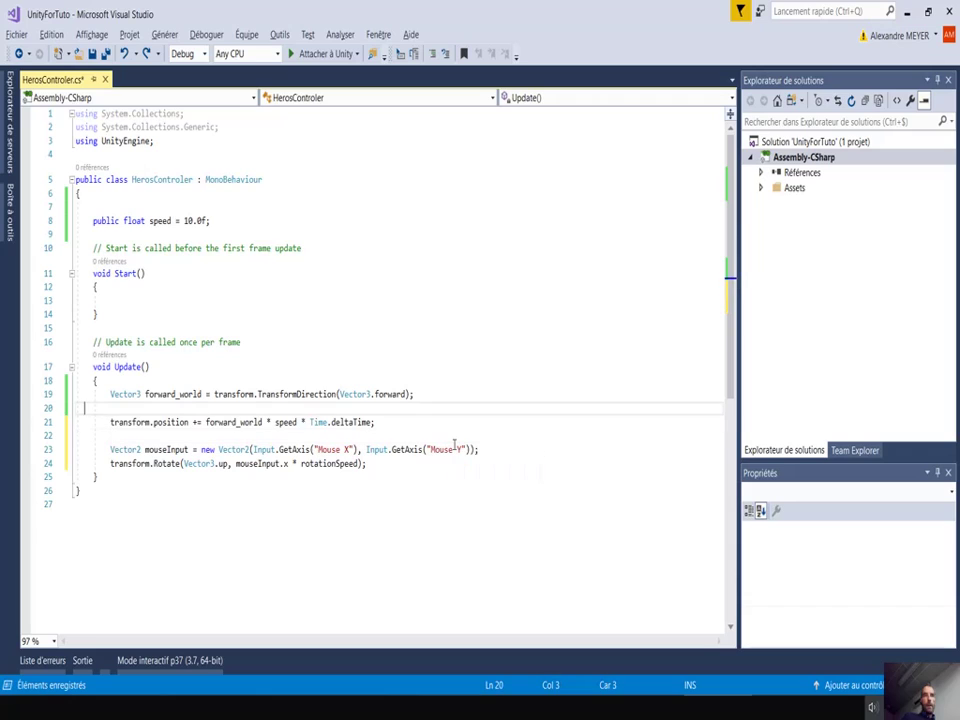
key(BackSpace)
key(BackSpace)
key(Down)
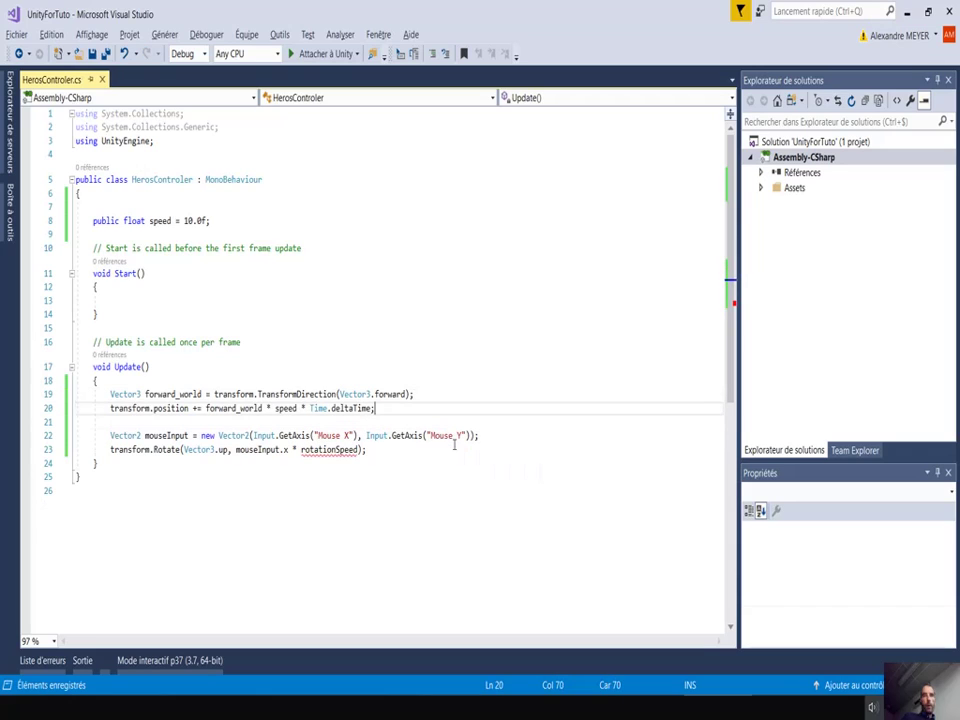
key(Up)
Review the movement lines and the new mouseInput declaration with its Mouse X axis
key(Home)
key(Home)
key(shift+Down)
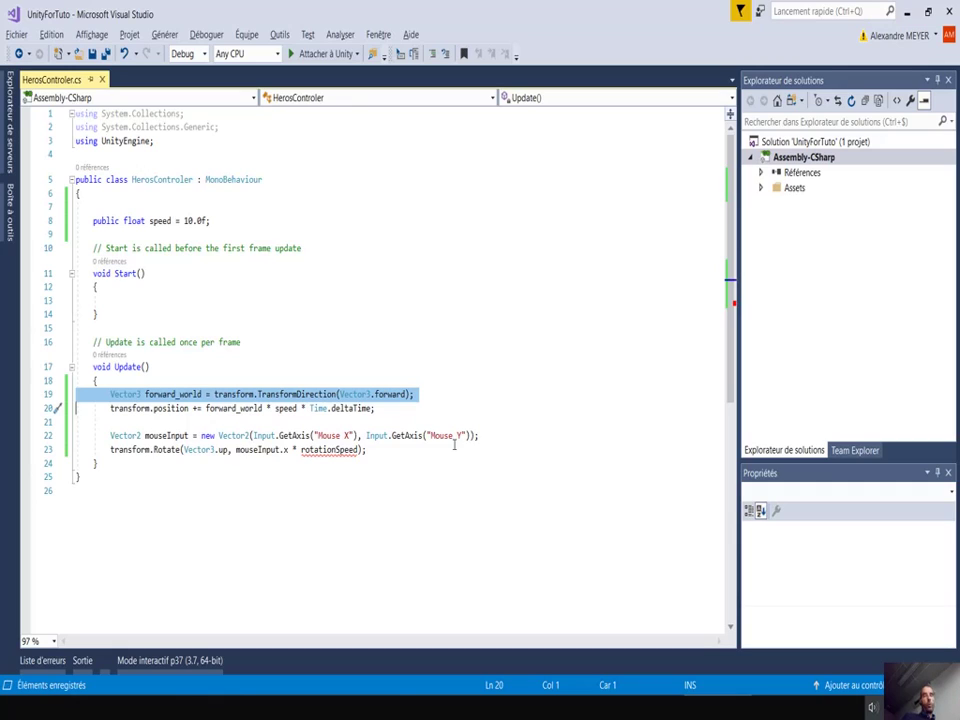
key(Up)
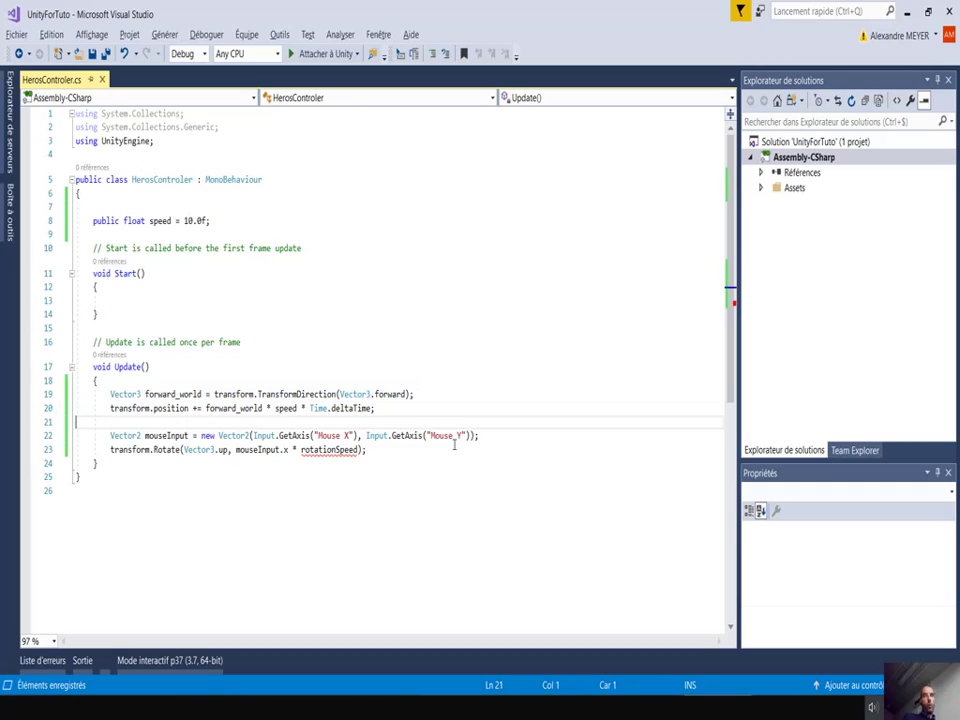
key(shift+Down)
key(Up)
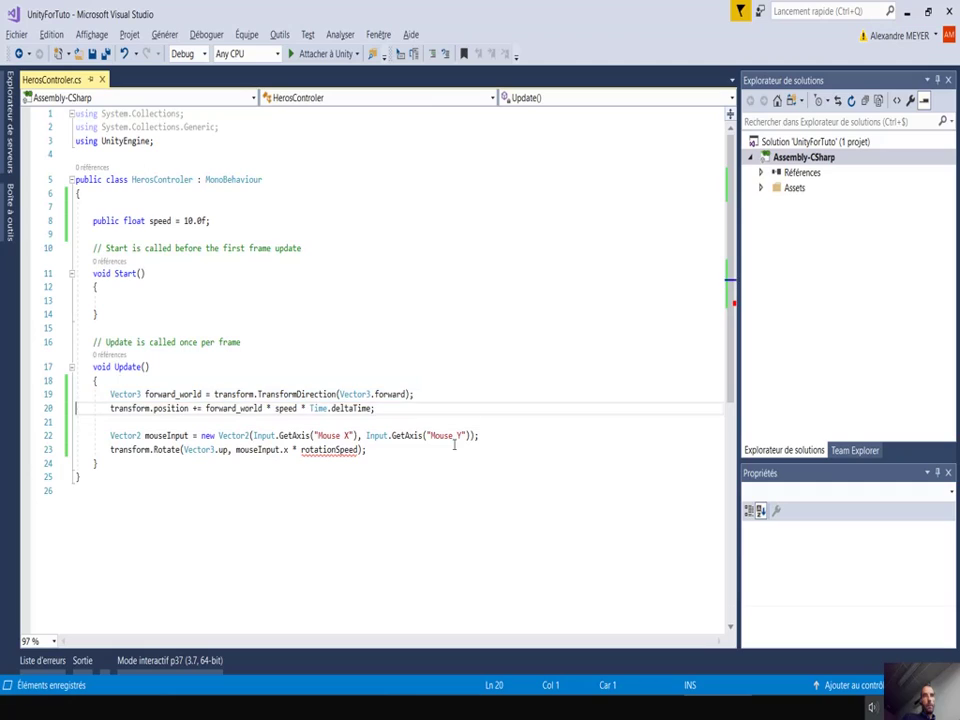
key(Down)
key(shift+Down)
key(Down)
key(Up)
key(Right)
key(Right)
key(Right)
key(Right)
key(Right)
key(Right)
key(Right)
key(Right)
key(Right)
key(Right)
key(Right)
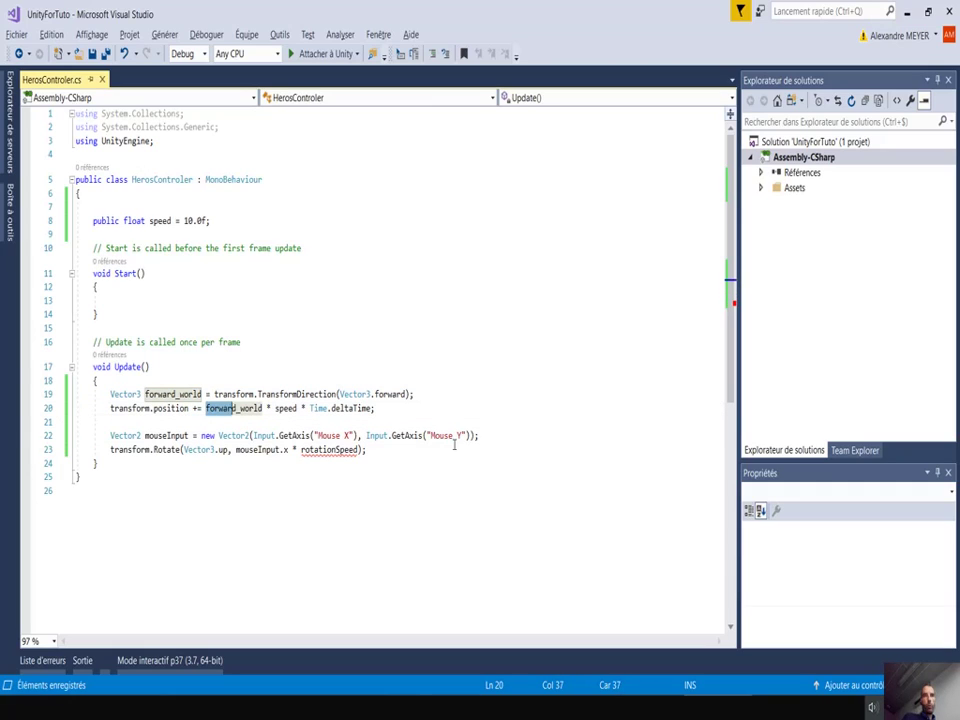
key(Right)
key(Right)
key(Right)
key(Right)
key(Right)
key(Right)
key(Right)
key(Right)
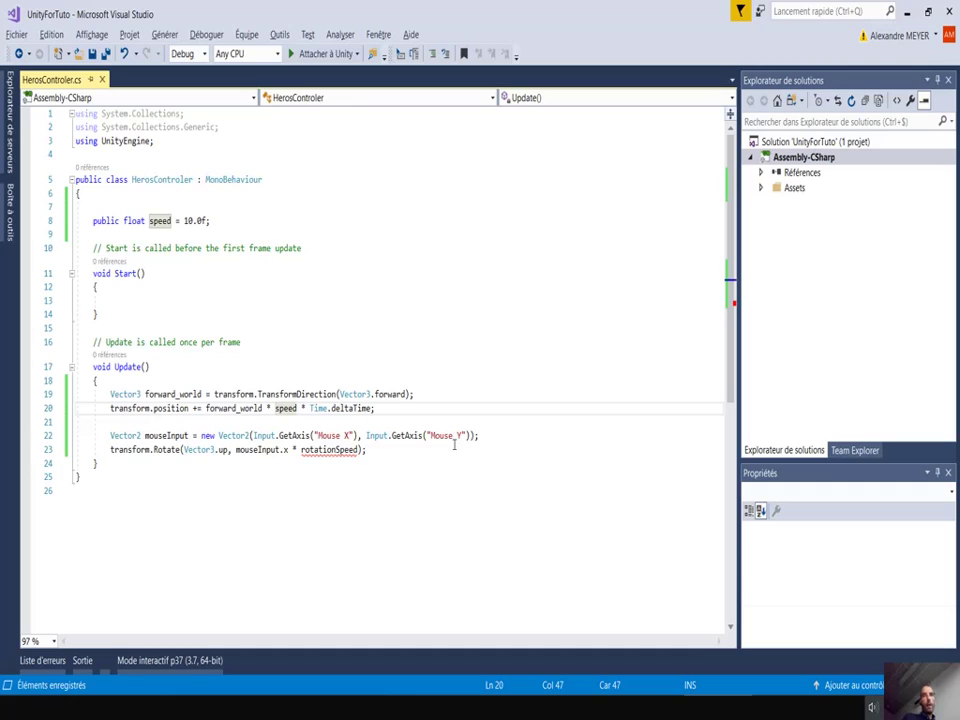
key(Right)
key(Right)
key(Right)
key(Right)
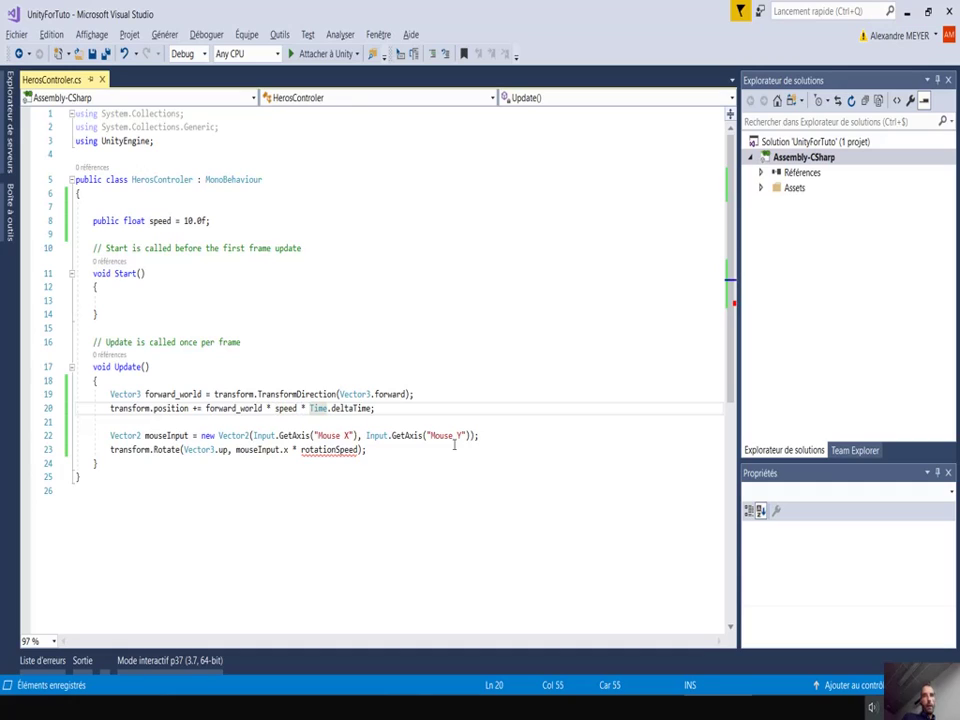
key(Right)
key(Left)
key(Left)
key(Left)
key(Left)
key(Left)
key(Left)
key(Down)
key(Down)
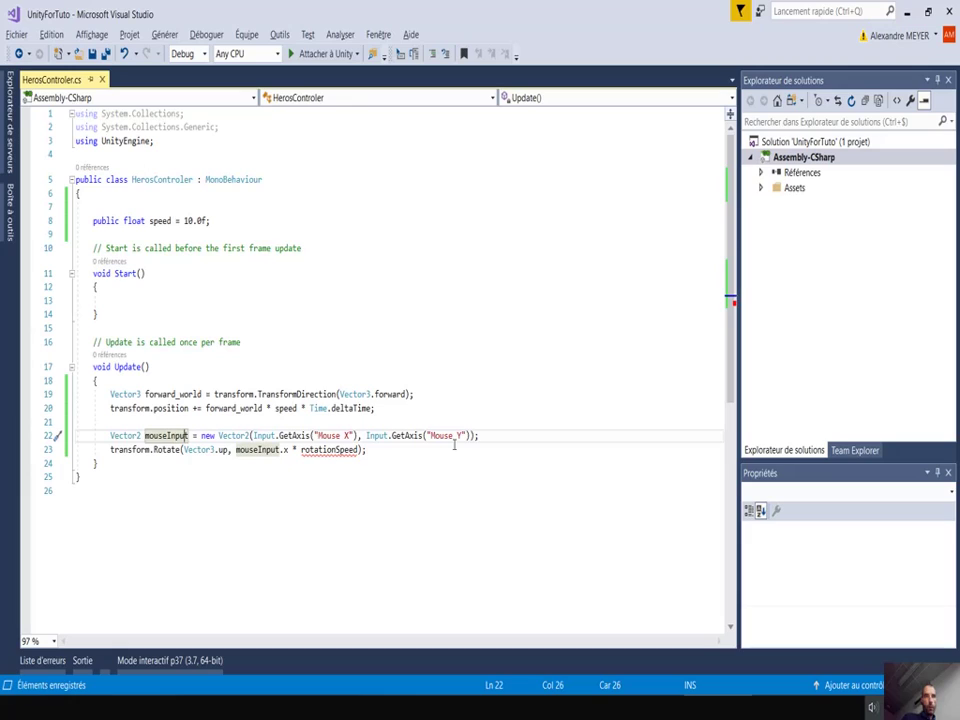
key(shift+Left)
key(shift+Left)
key(shift+Left)
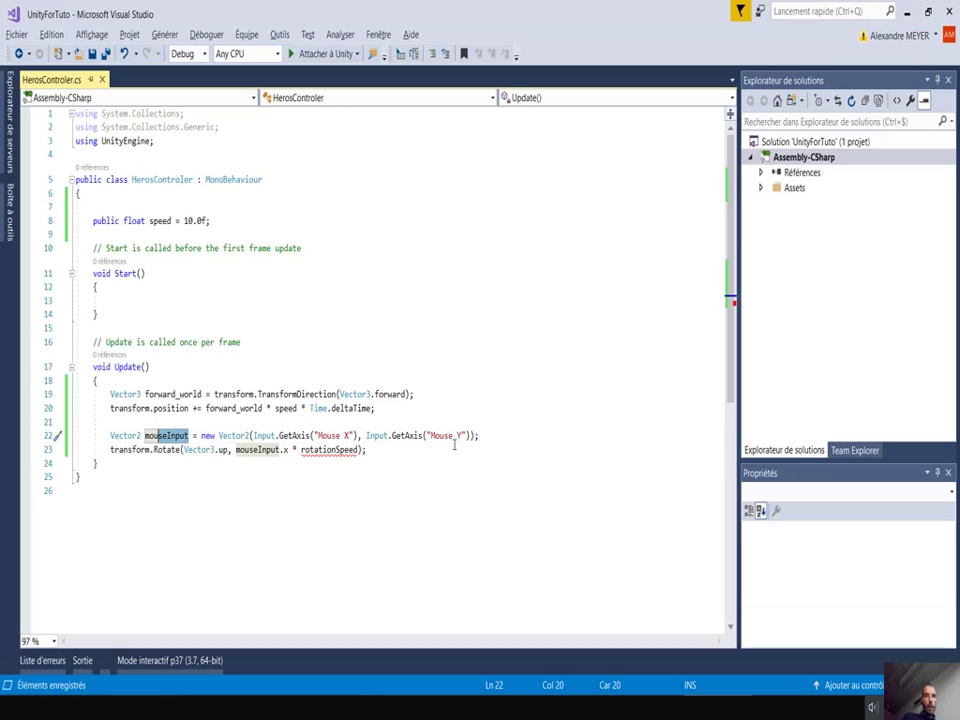
key(Right)
key(Right)
key(Right)
key(Right)
key(Right)
key(Right)
key(Right)
key(Right)
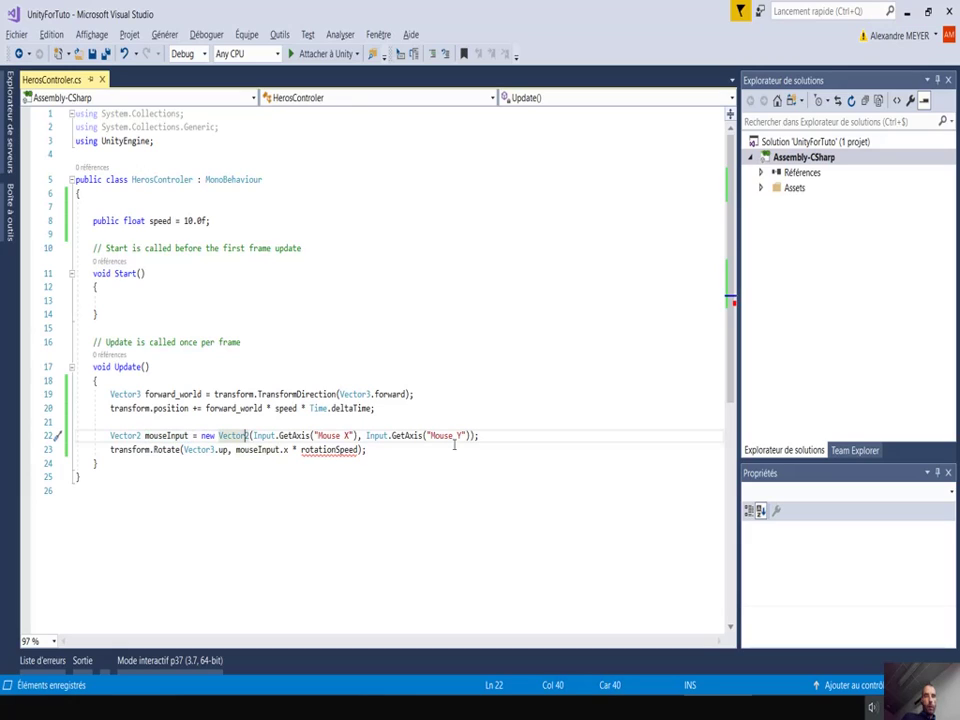
key(shift+Left)
key(shift+Left)
key(shift+Left)
key(shift+Left)
key(shift+Left)
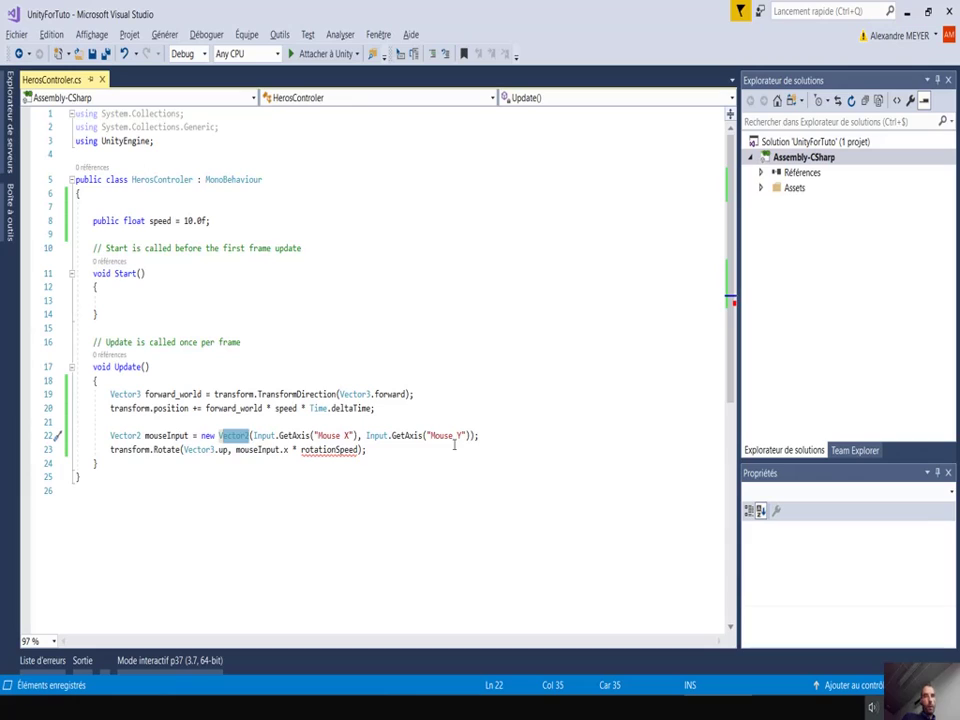
key(Right)
key(Right)
key(Right)
key(Right)
key(Right)
key(Right)
key(Right)
key(Right)
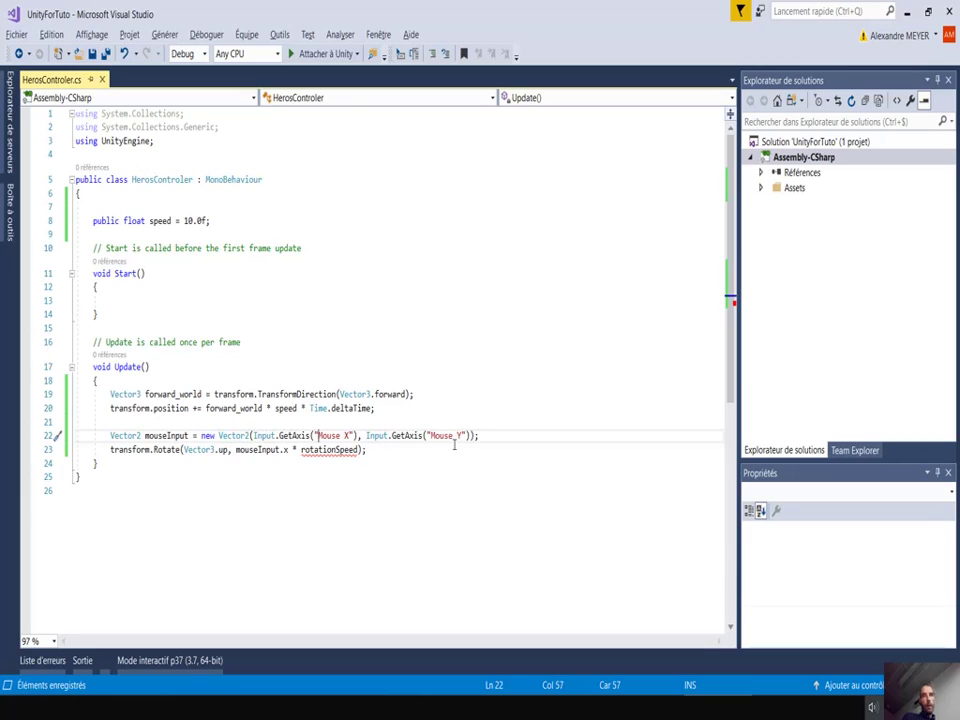
key(shift+Right)
key(shift+Right)
key(shift+Right)
key(shift+Right)
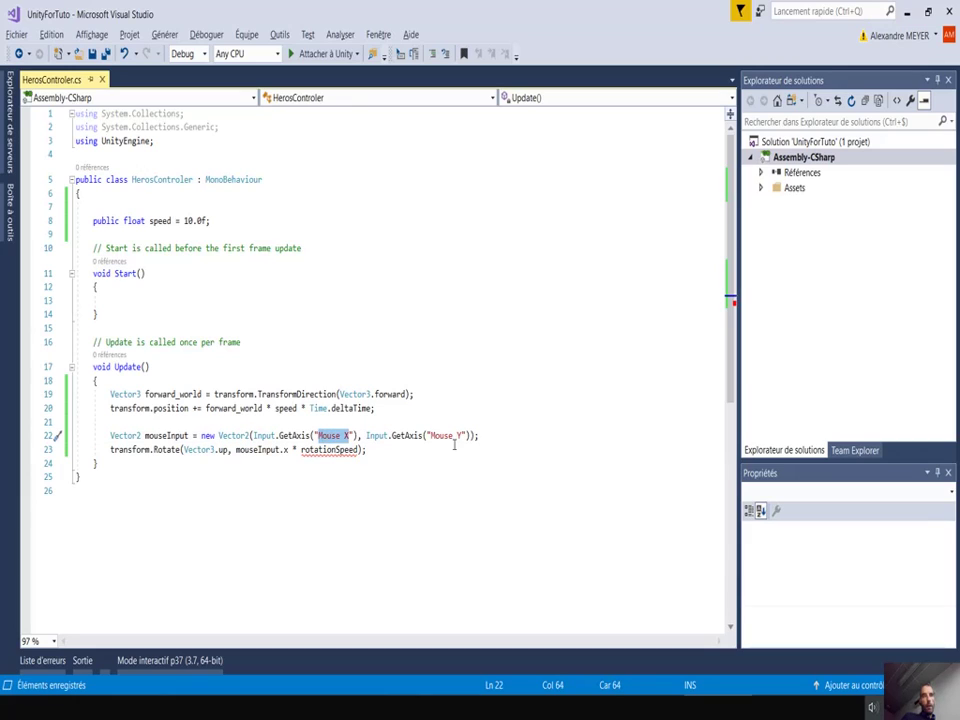
key(Right)
Inspect the transform.Rotate line and spot the undeclared rotationSpeed variable
key(Left)
key(Left)
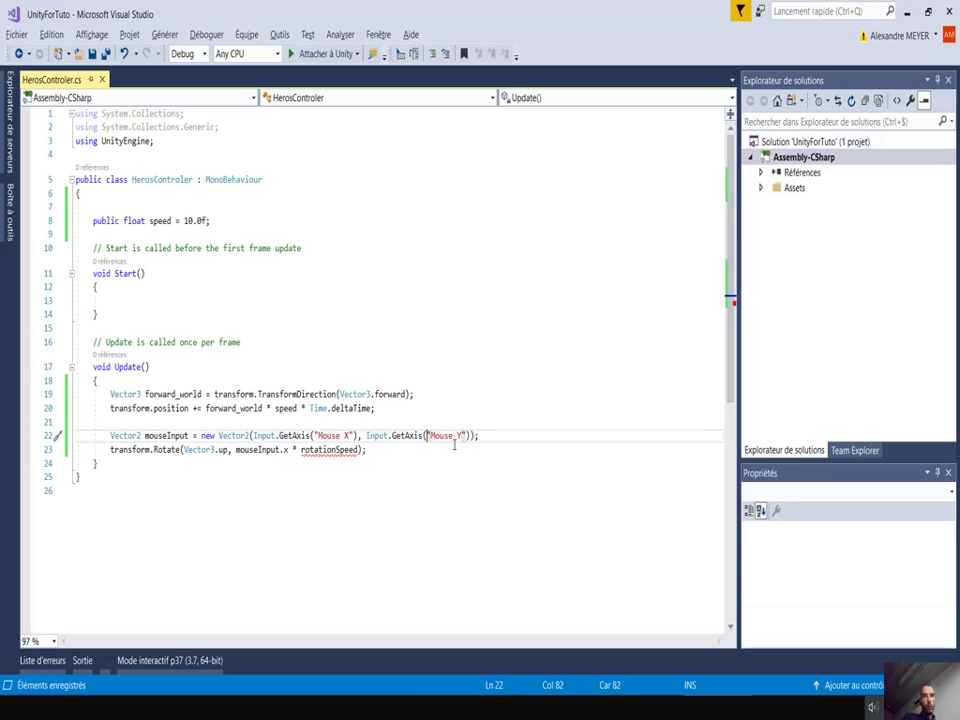
key(Home)
key(Down)
key(Right)
key(ctrl+Right)
key(ctrl+Right)
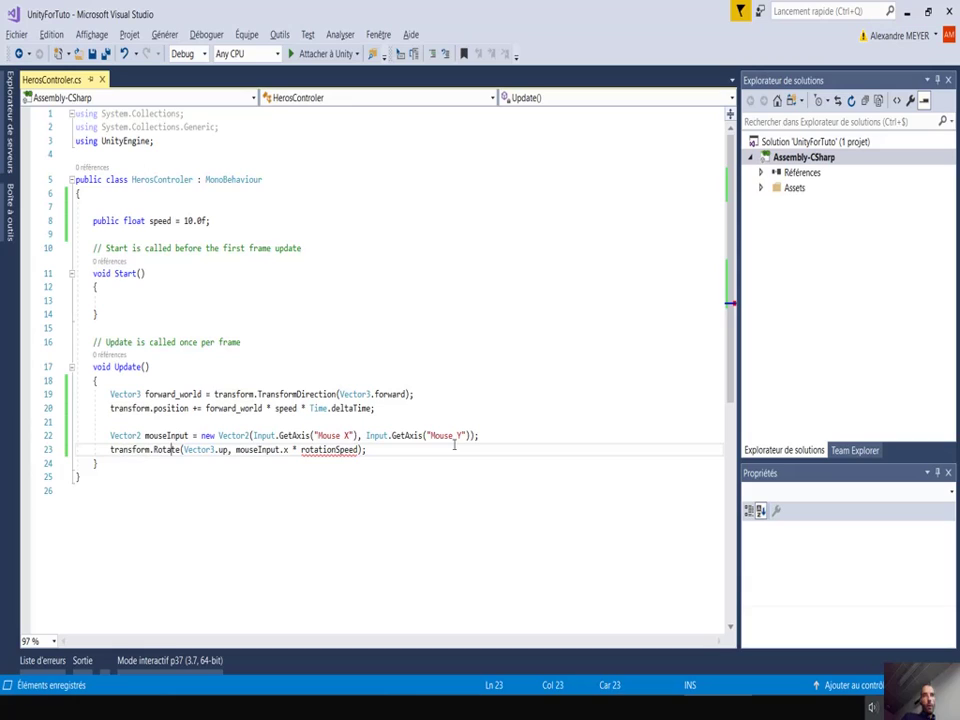
key(ctrl+Right)
key(ctrl+Right)
key(Up)
key(Right)
key(Down)
key(ctrl+Right)
key(ctrl+Right)
key(ctrl+Right)
key(ctrl+Right)
key(ctrl+Right)
key(Right)
key(Right)
key(shift+Left)
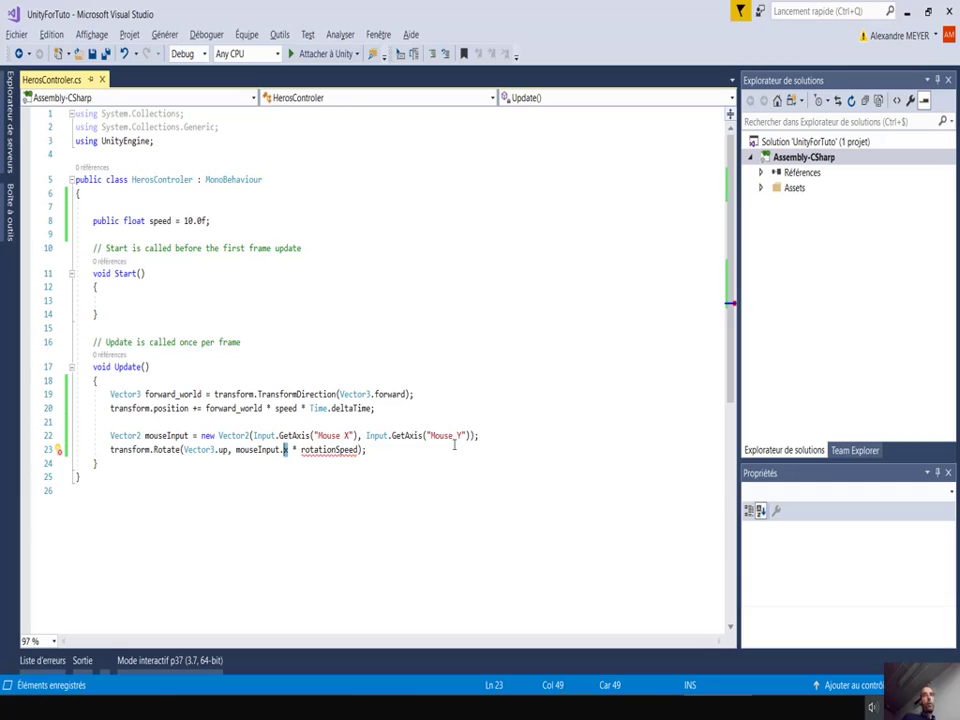
key(Left)
key(Left)
key(Left)
key(Left)
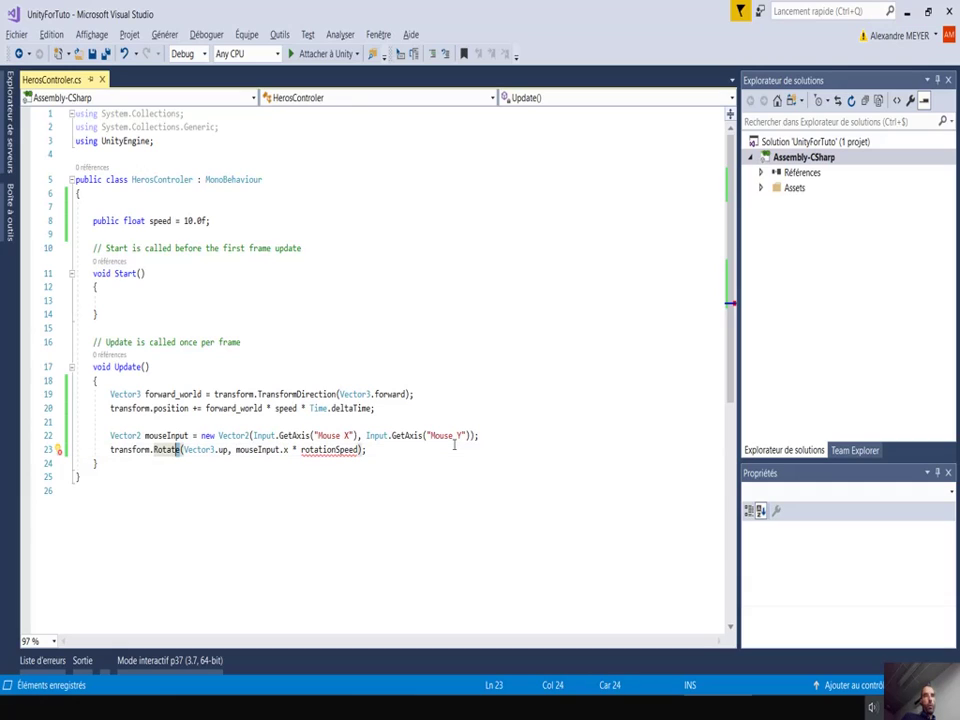
key(Left)
key(Left)
key(Left)
key(Left)
key(Left)
key(Left)
key(Left)
key(Left)
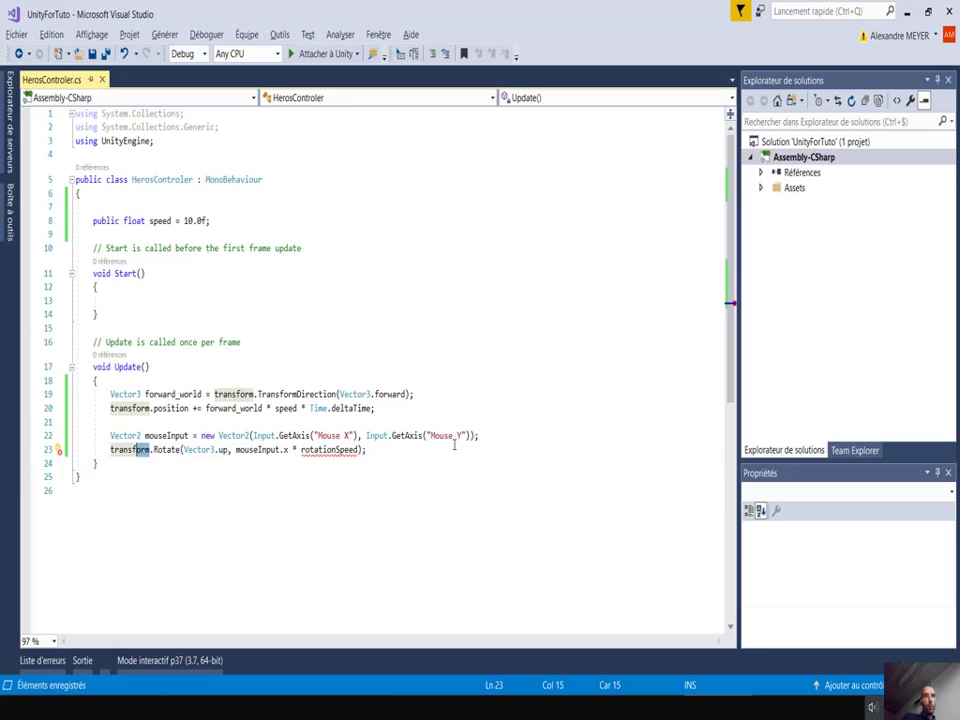
key(Left)
key(Left)
key(Left)
key(Left)
key(Left)
key(Left)
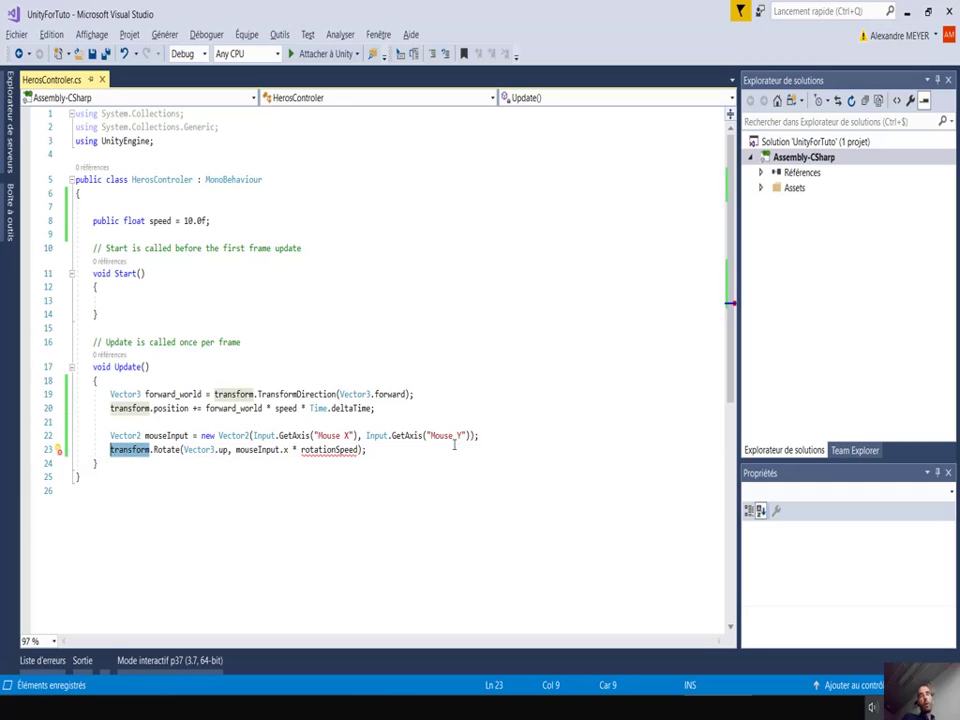
key(Right)
key(Right)
key(Right)
key(Right)
key(Right)
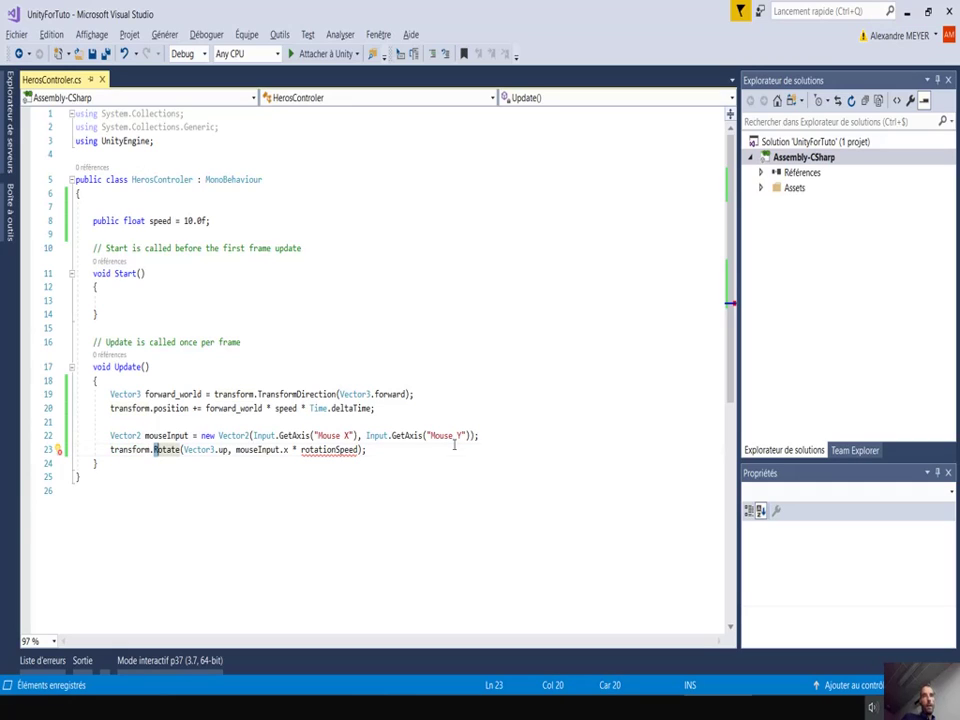
key(shift+Right)
key(shift+Right)
key(shift+Right)
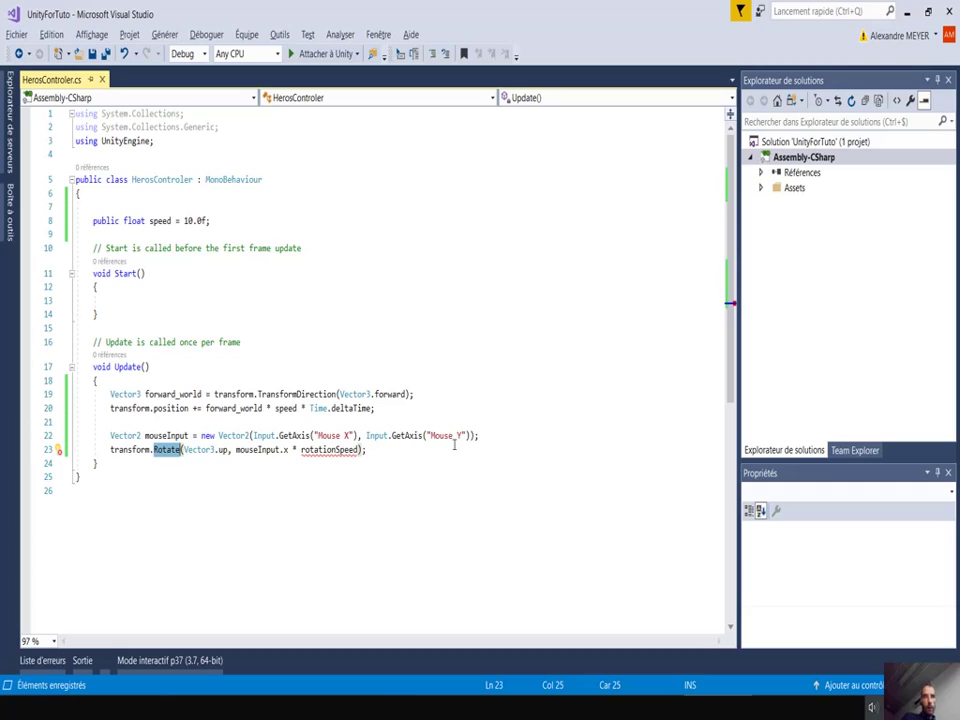
key(Right)
key(Right)
key(shift+Right)
key(shift+Right)
key(shift+Right)
key(shift+Right)
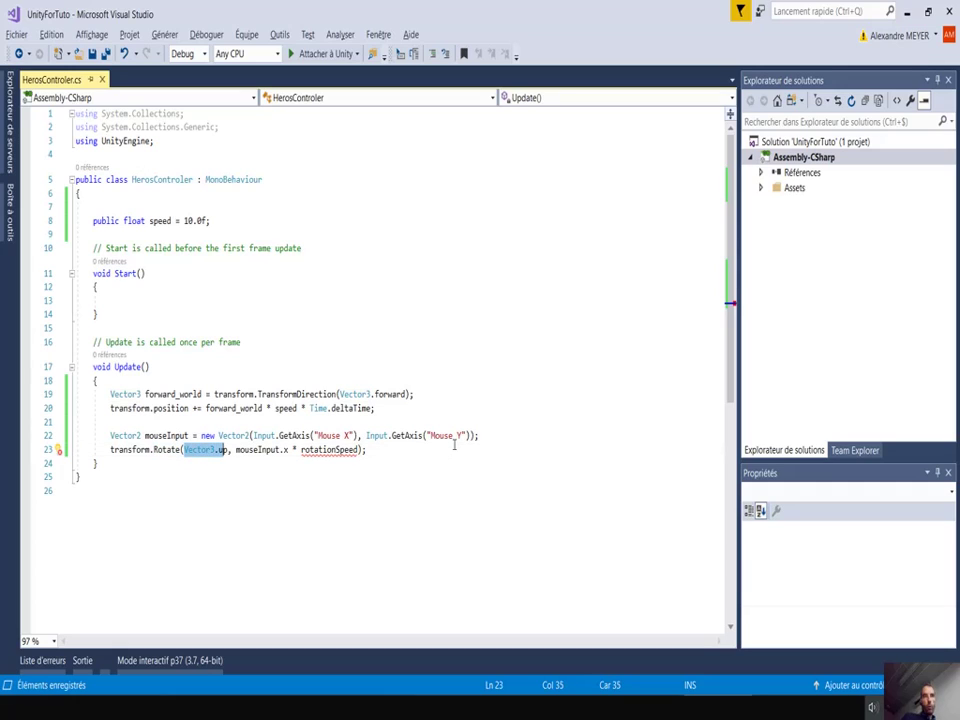
key(shift+Right)
key(shift+Right)
key(shift+Right)
key(Right)
key(Right)
key(Right)
key(shift+Right)
key(shift+Right)
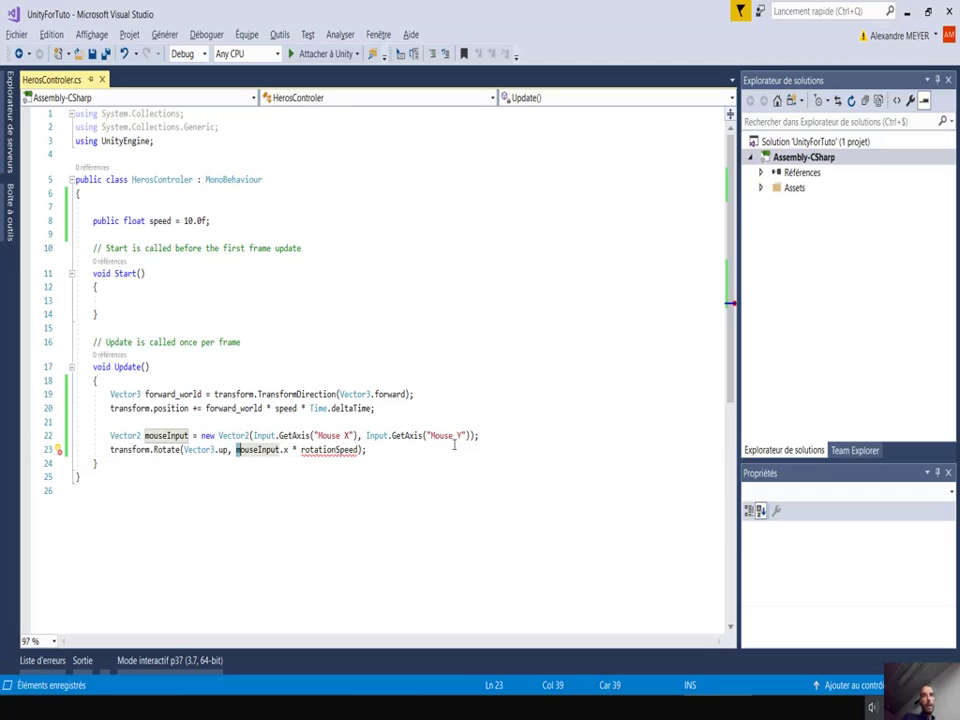
key(shift+Right)
key(shift+Right)
key(shift+Right)
key(shift+Right)
key(shift+Right)
key(Right)
key(Right)
key(Right)
key(Right)
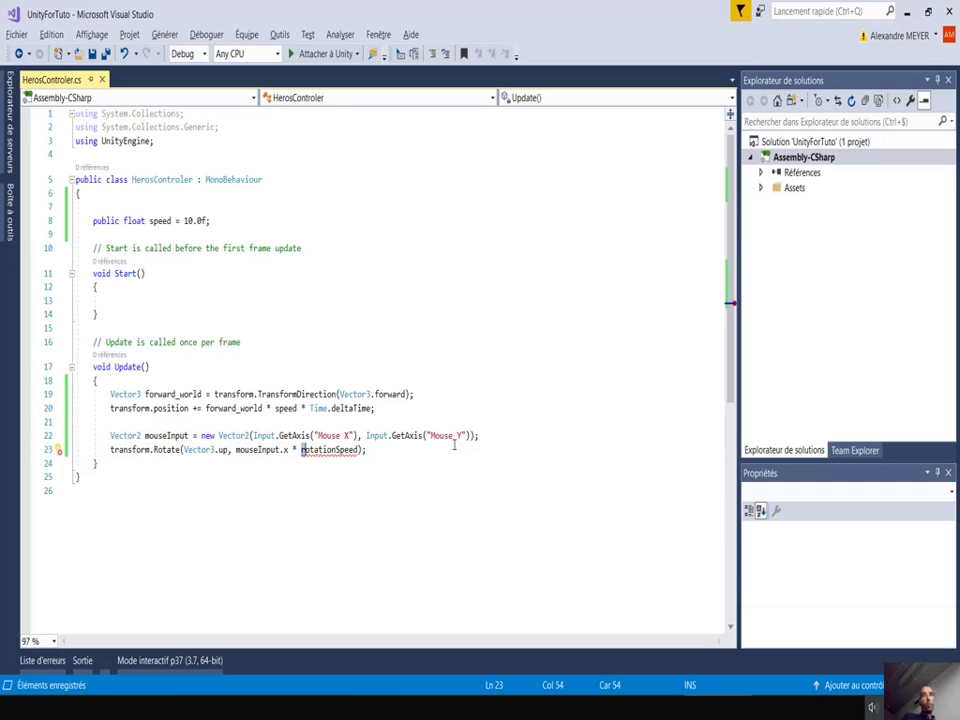
key(shift+Right)
key(shift+Right)
key(shift+Right)
key(shift+Right)
key(shift+Right)
key(shift+Right)
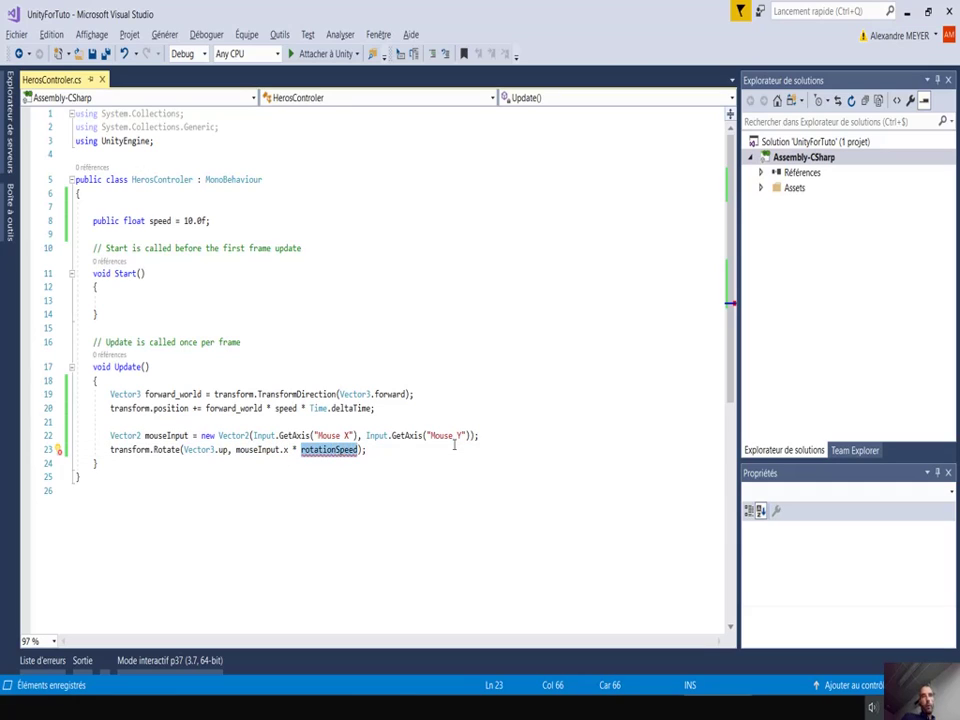
key(Up)
key(Up)
key(Up)
Declare 'public float rotationSpeed = 2.0f;' under the speed field and save HerosControler.cs
key(Return)
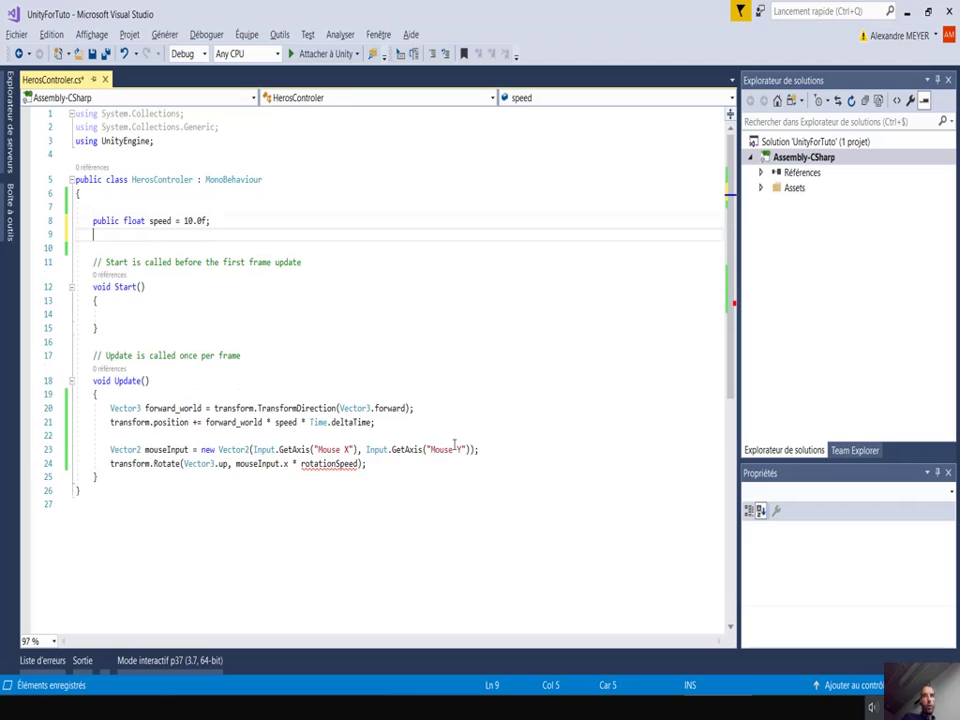
text(public )
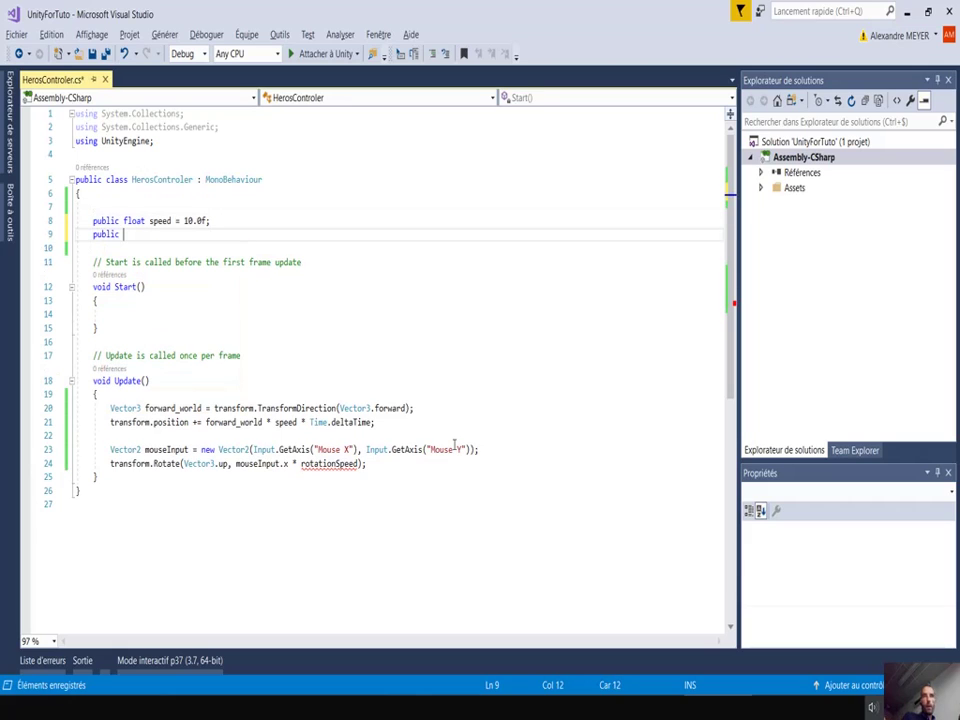
text(float rotationSpeed)
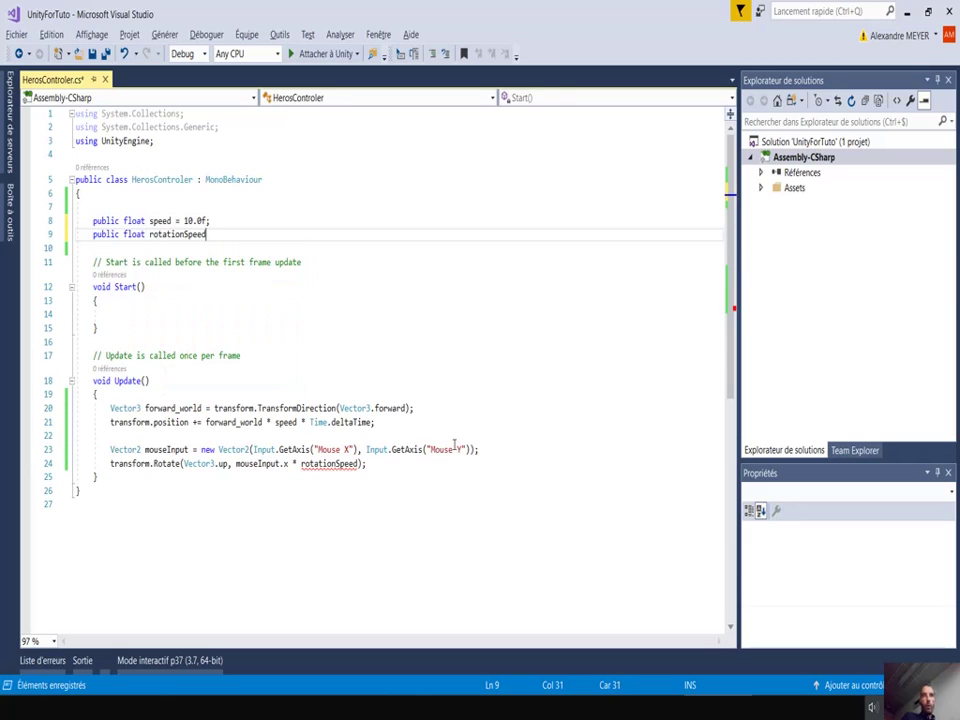
text( = 2)
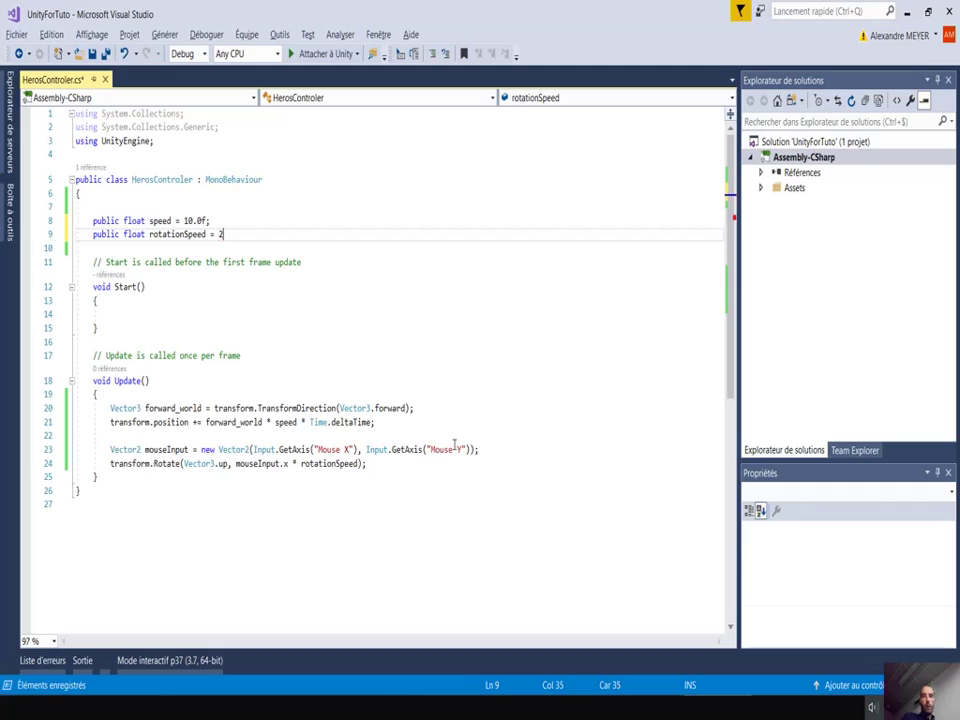
text(.0)
text(f;)
key(ctrl+s)
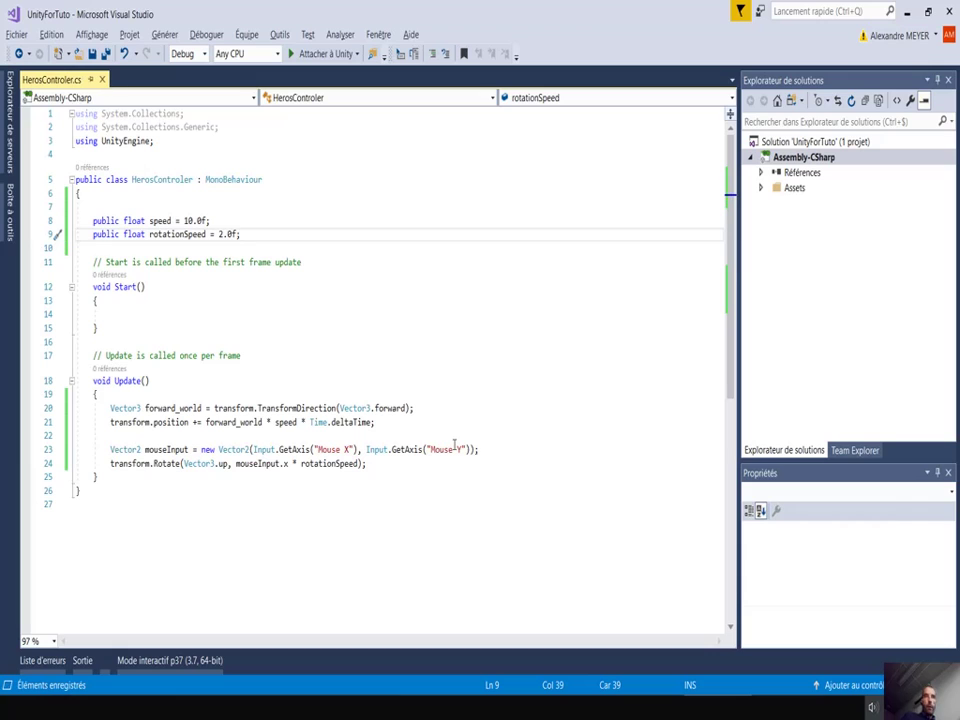
key(alt+Tab)
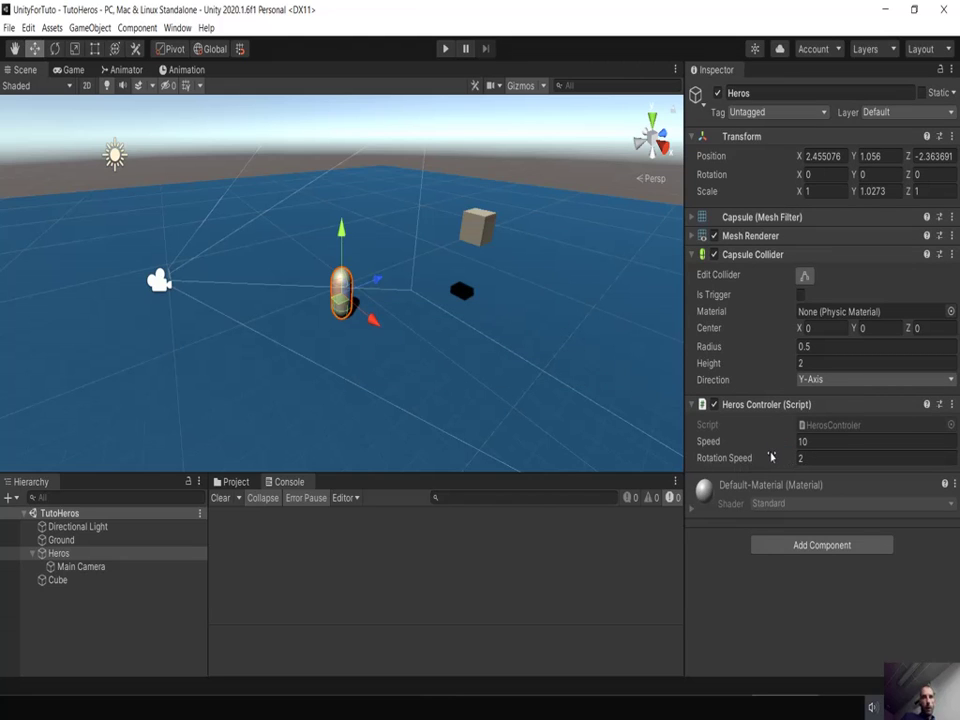
Test-drive the hero in play mode, driving forward and turning left and right
click(446, 48)
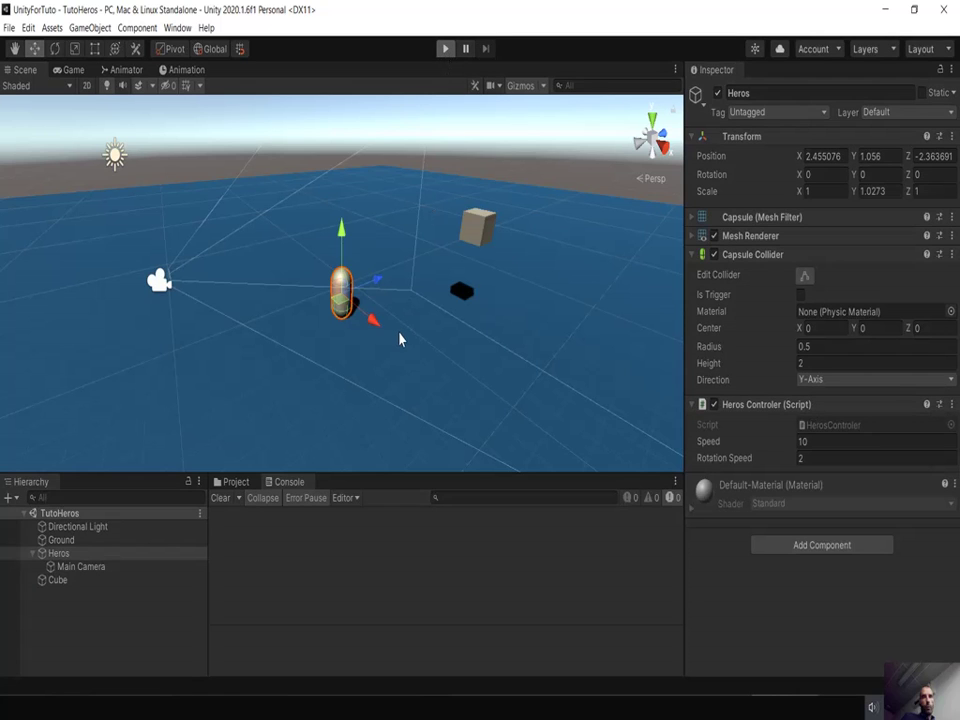
key(Up)
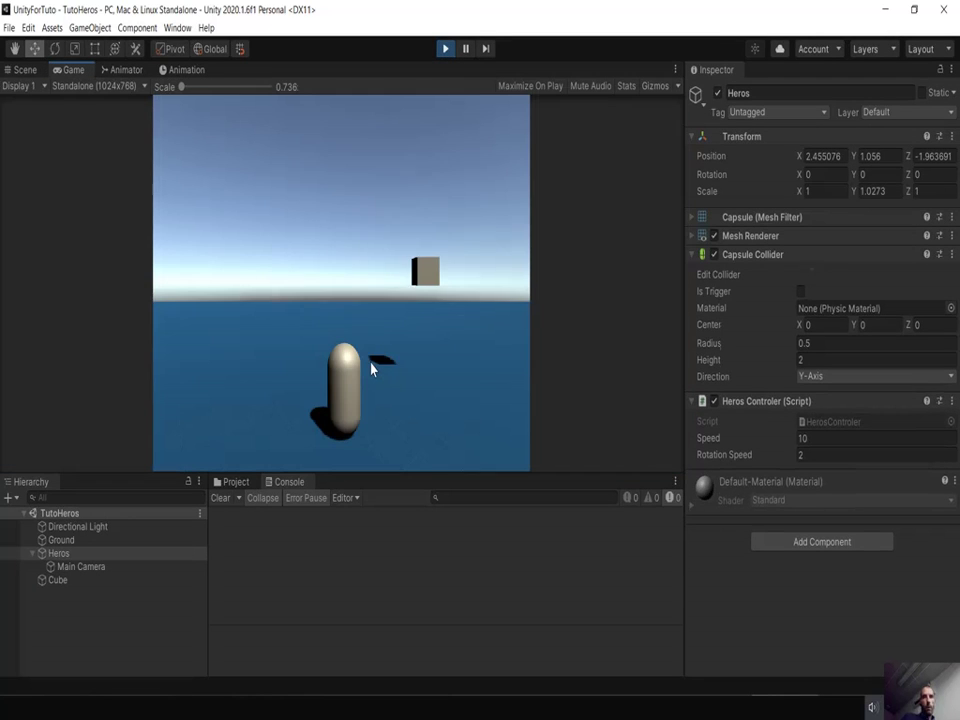
key(Right)
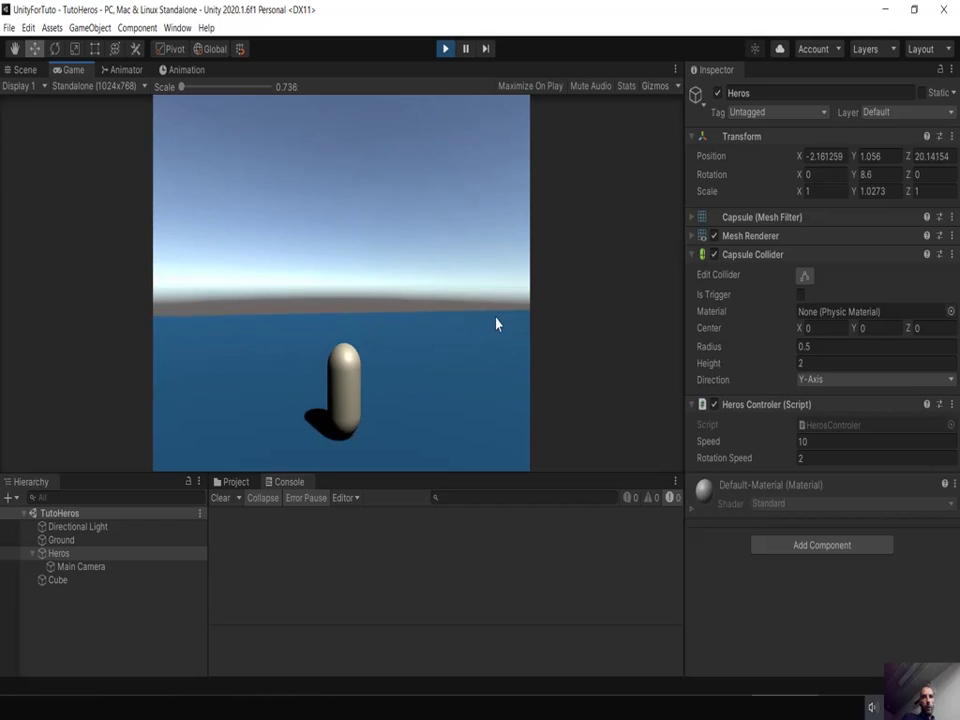
key(Left)
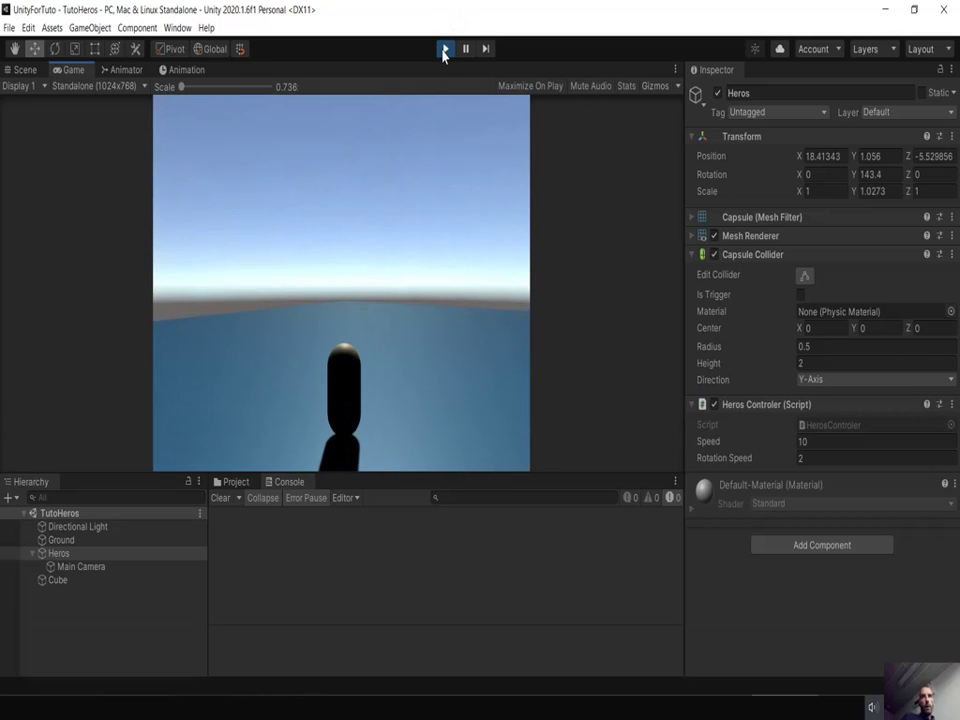
click(445, 49)
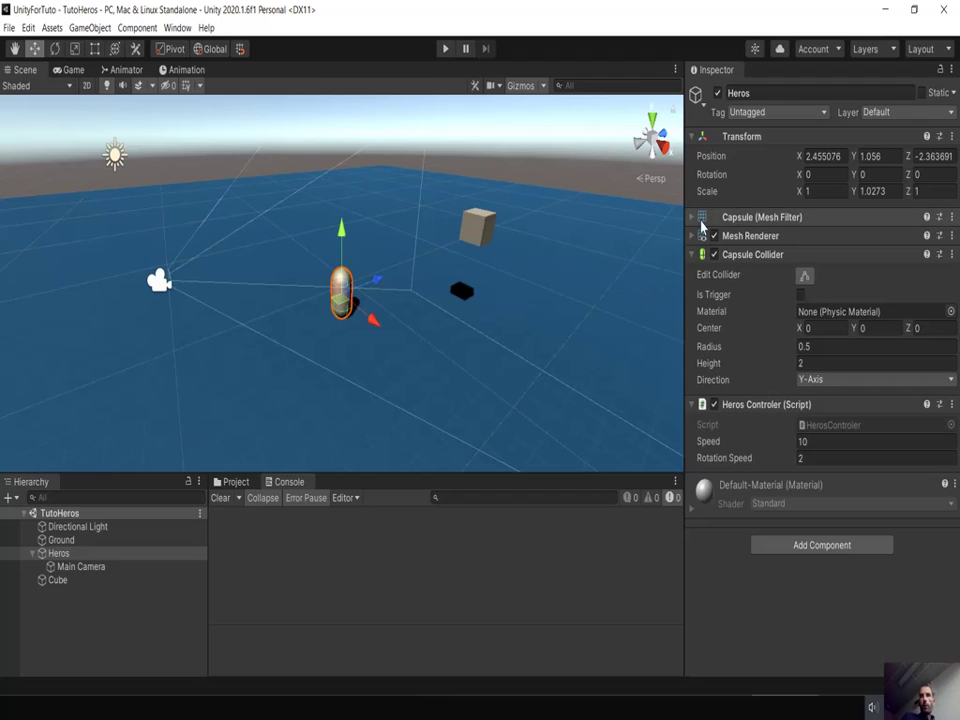
Set the Heros Controler Speed to 4 and Rotation Speed to 4
click(822, 440)
key(BackSpace)
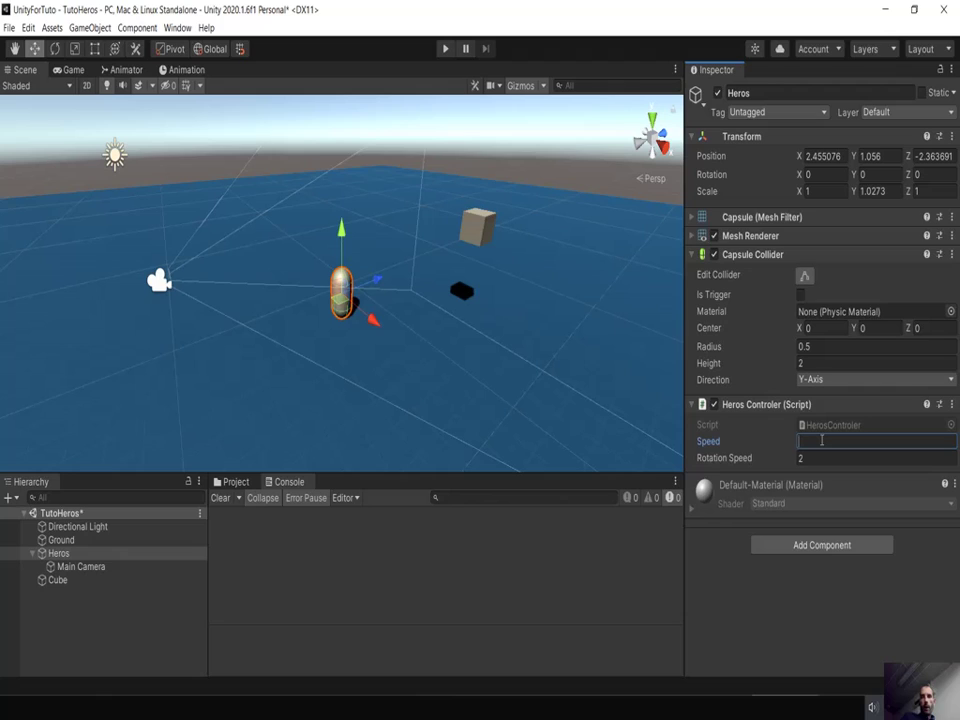
text(4)
click(822, 459)
text(4)
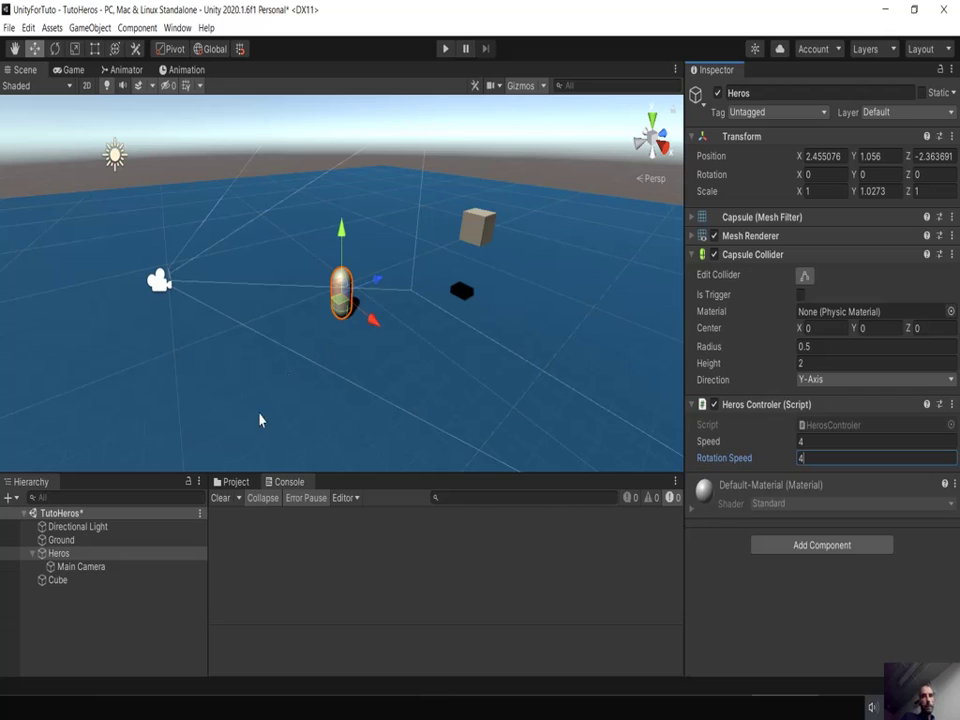
Create a cube named Nez and make it a child of Heros
right_click(67, 619)
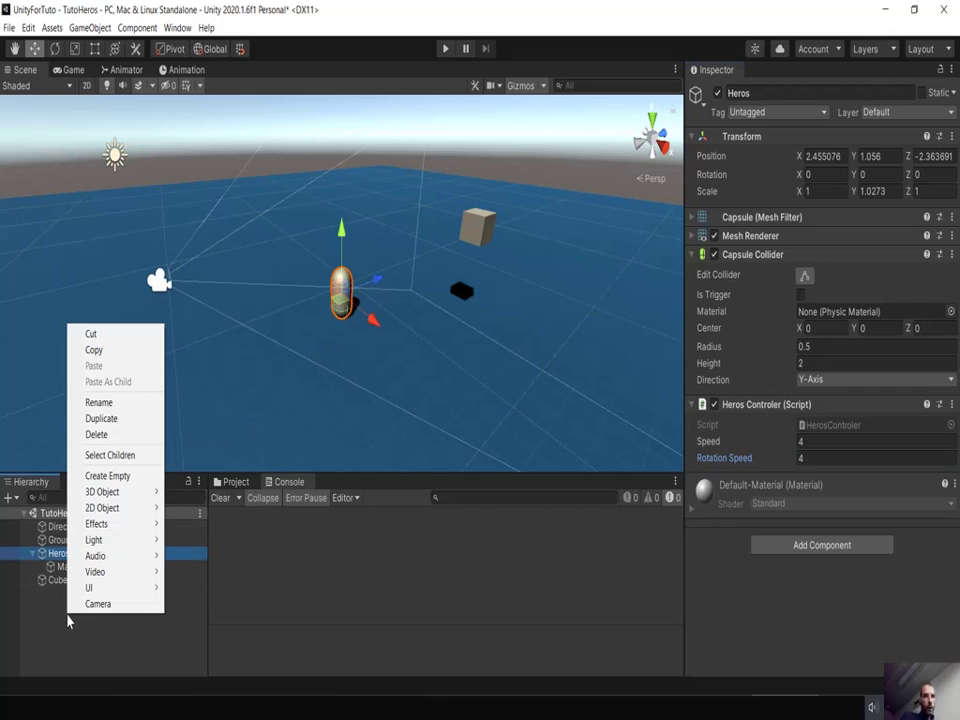
mouse_move(140, 492)
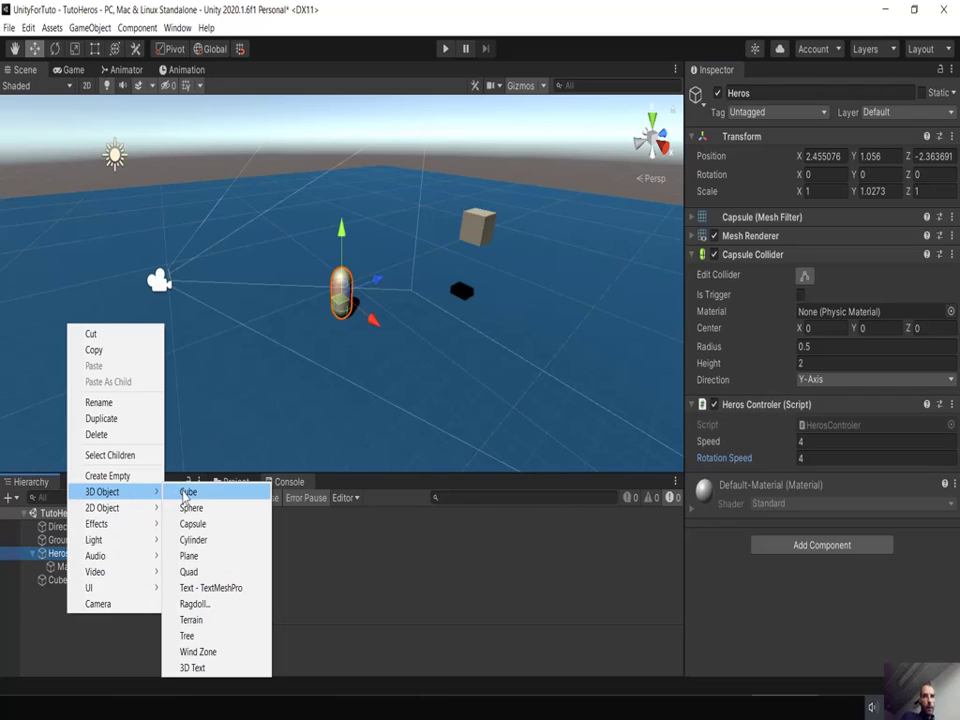
click(184, 493)
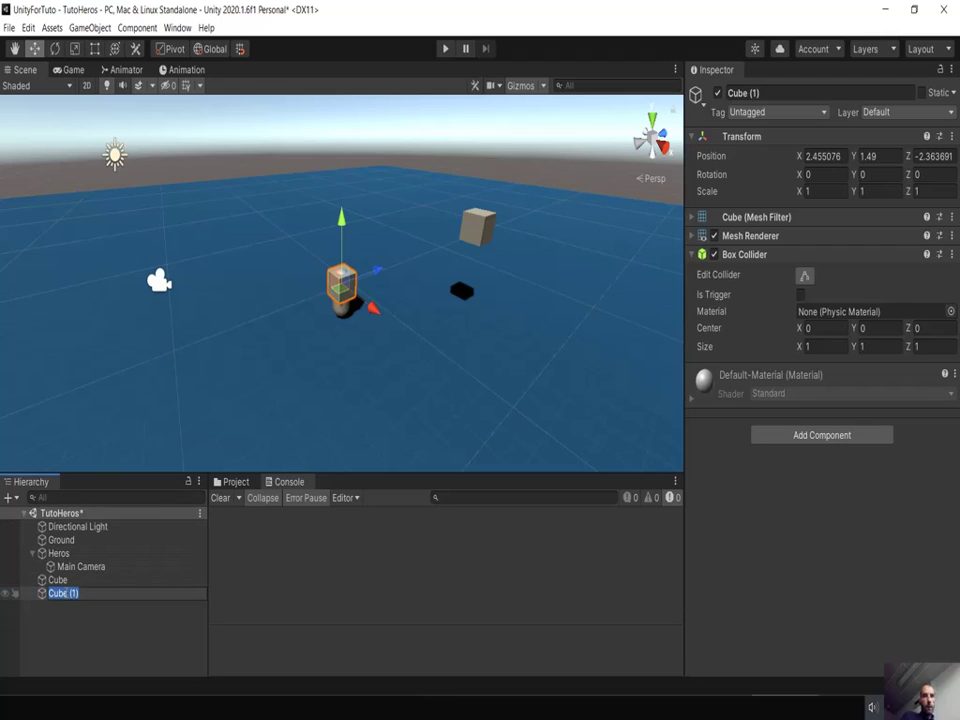
click(66, 594)
text(Nez)
key(Return)
drag(74, 594, 82, 566)
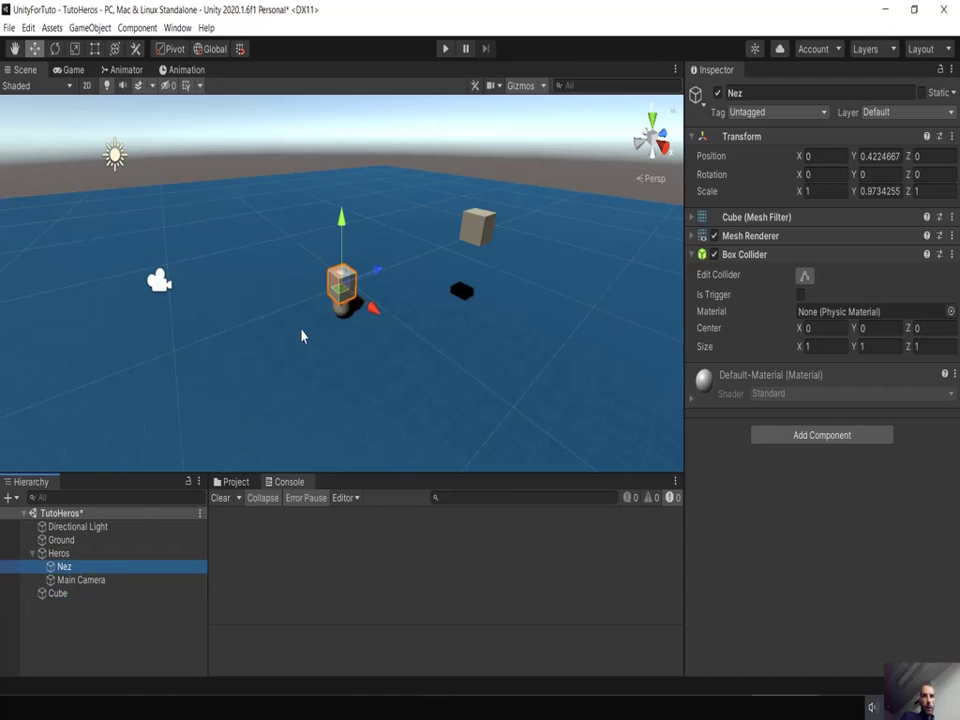
Move Nez to the capsule's front and scale it down to a small flattened block
mouse_move(364, 281)
mouse_down()
mouse_move(380, 276)
mouse_move(377, 285)
mouse_up()
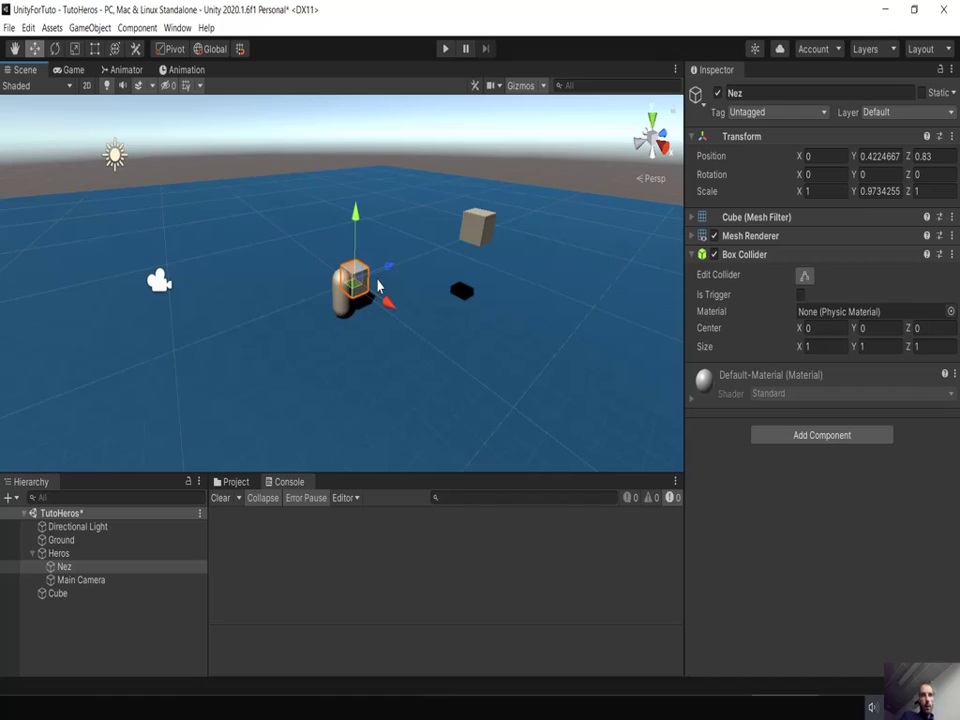
key(r)
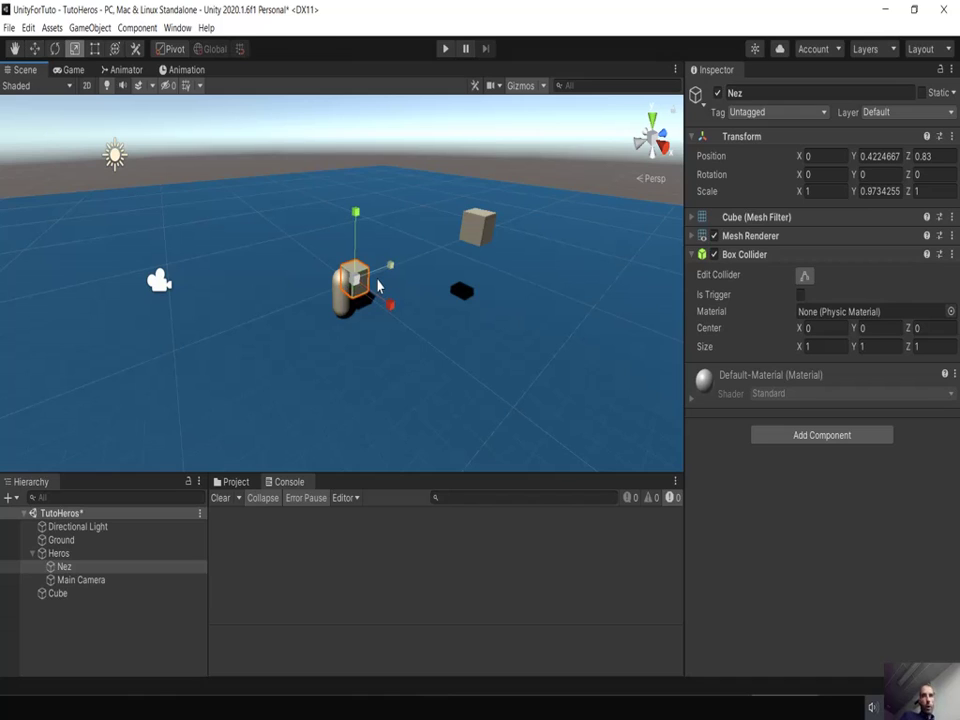
drag(389, 309, 367, 304)
drag(357, 215, 357, 226)
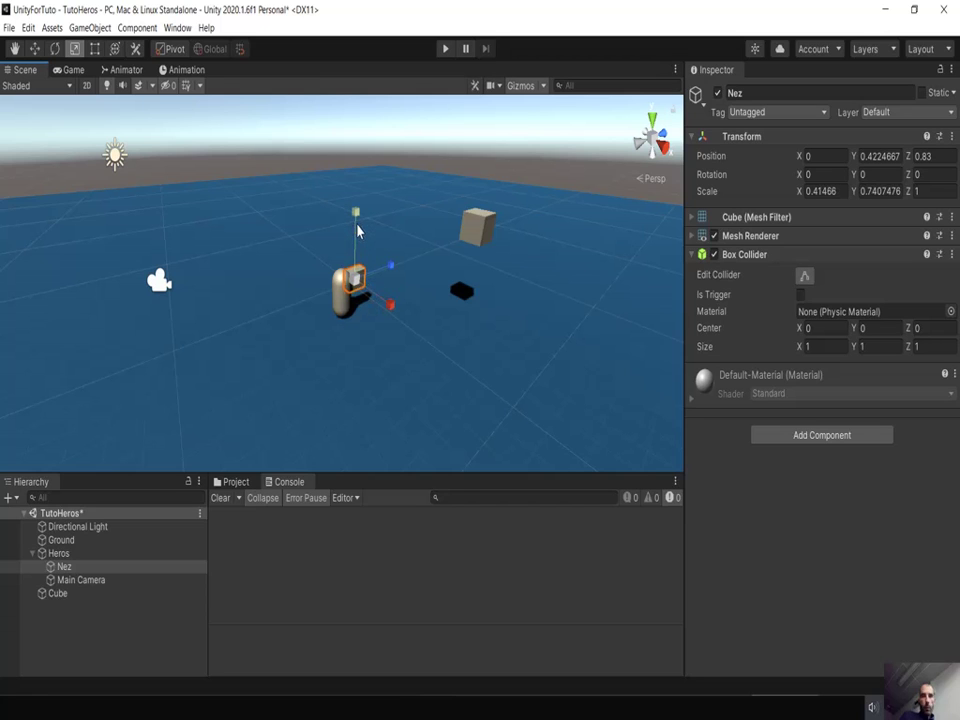
key(f)
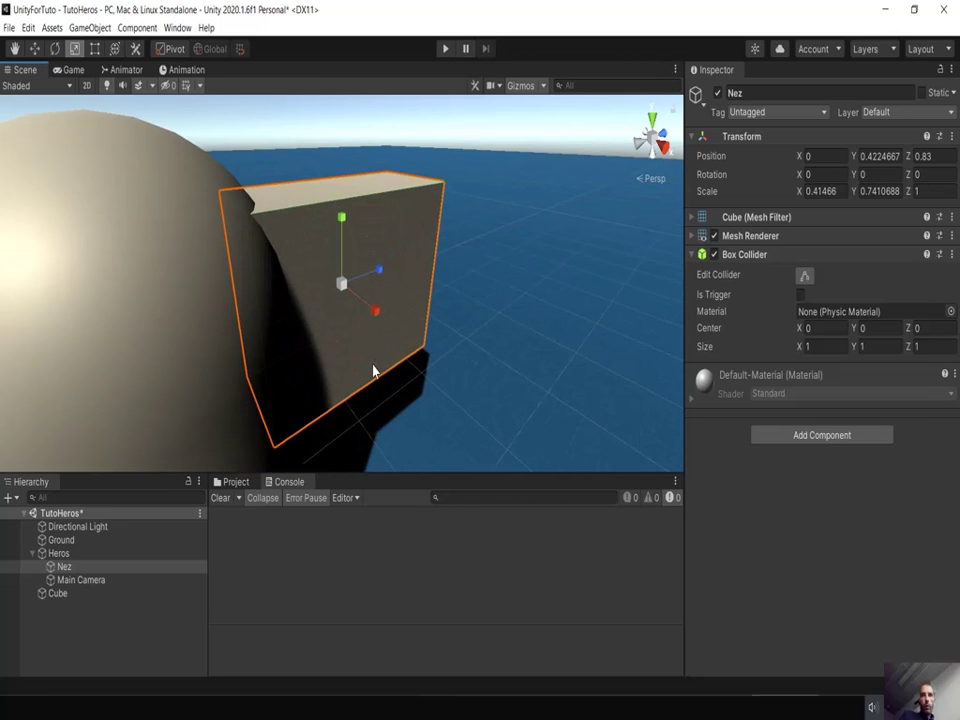
scroll(373, 370, down, 5)
scroll(373, 370, down, 2)
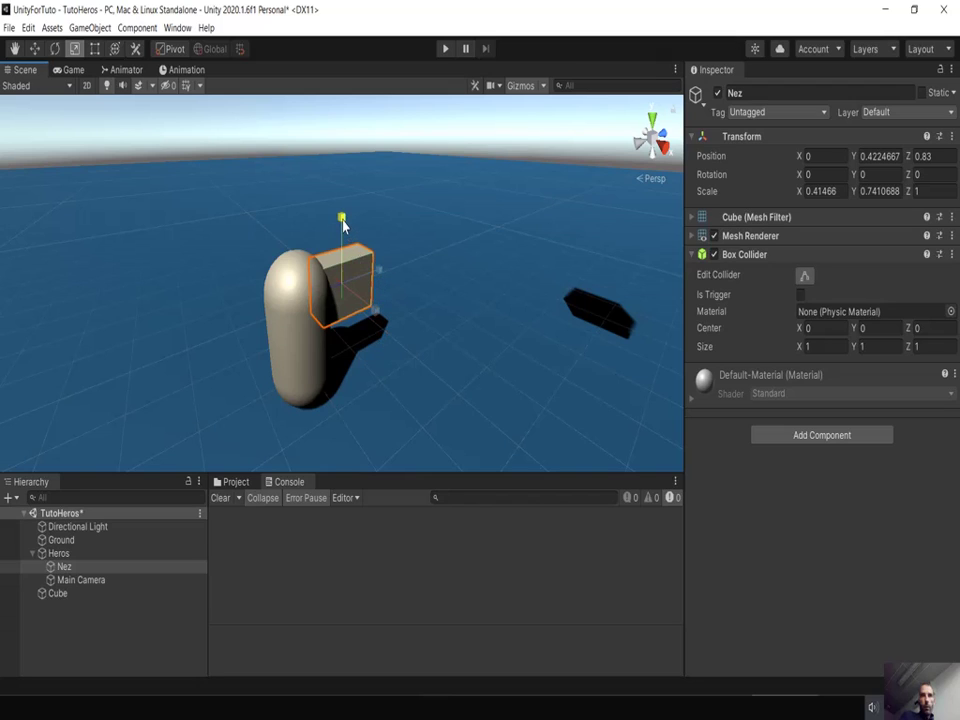
mouse_move(343, 222)
mouse_down()
mouse_move(343, 252)
mouse_move(382, 282)
mouse_up()
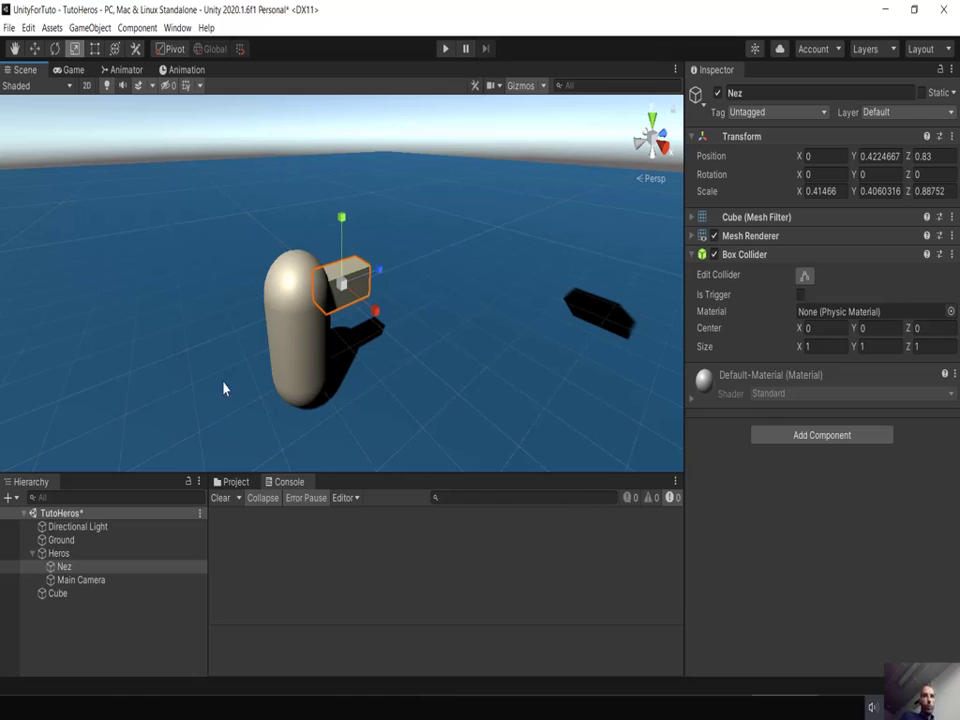
click(60, 556)
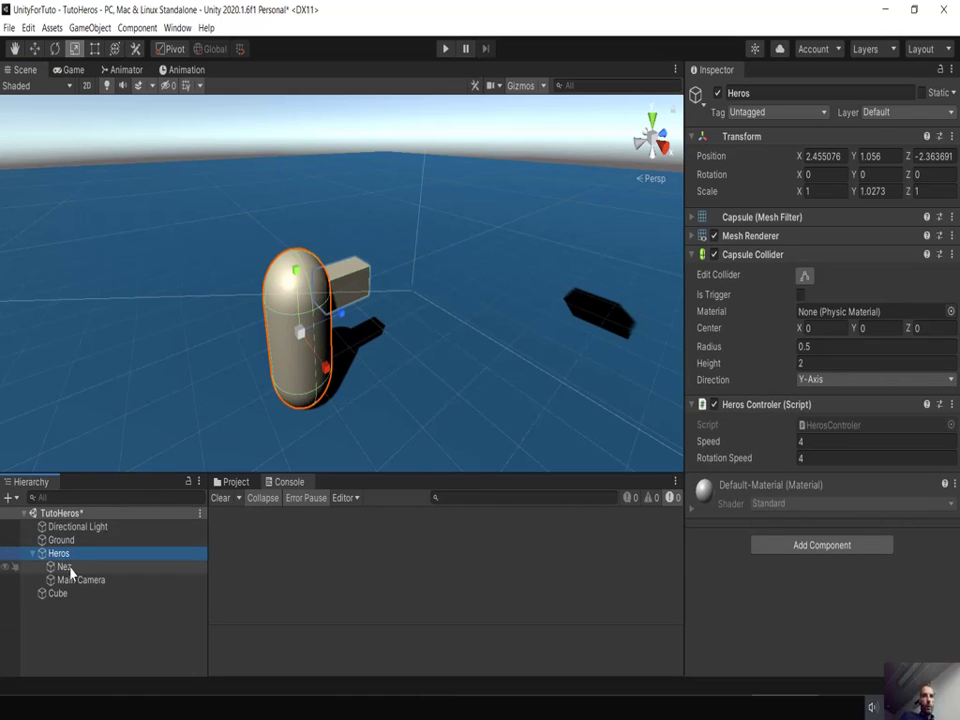
Shift the Main Camera along X to 2.04, 2.32, -4.97 behind Heros and check it in play mode
click(90, 582)
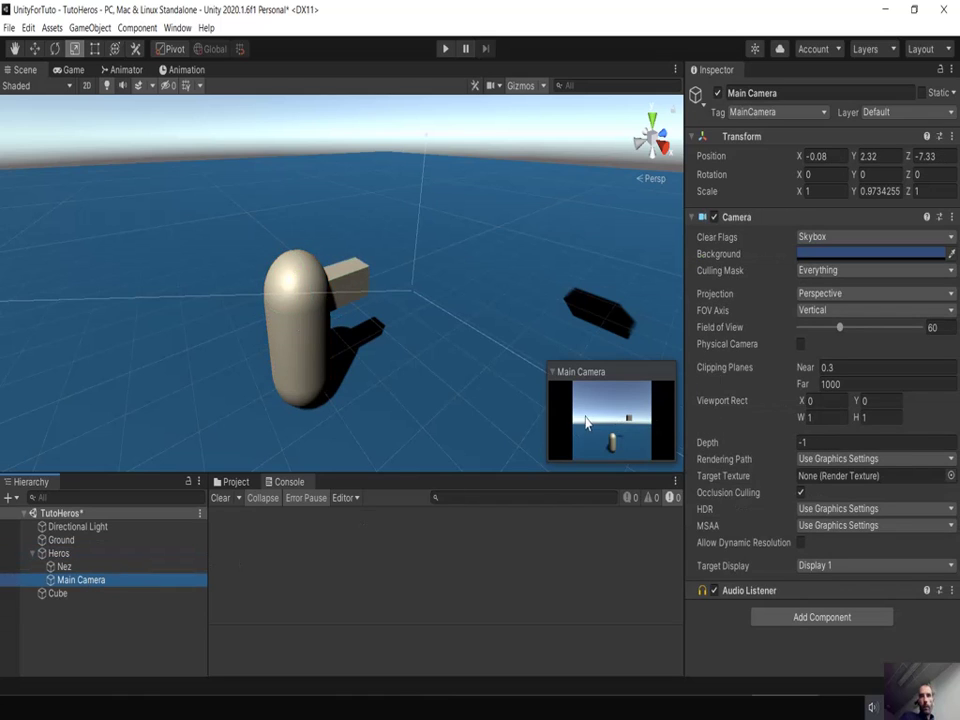
key(f)
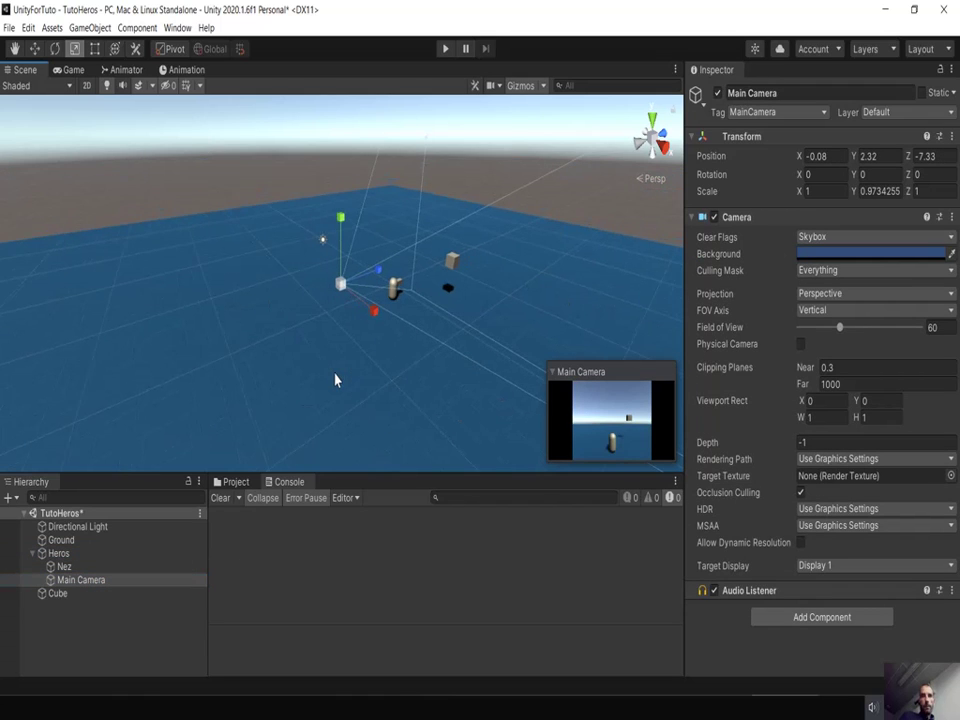
drag(375, 318, 385, 328)
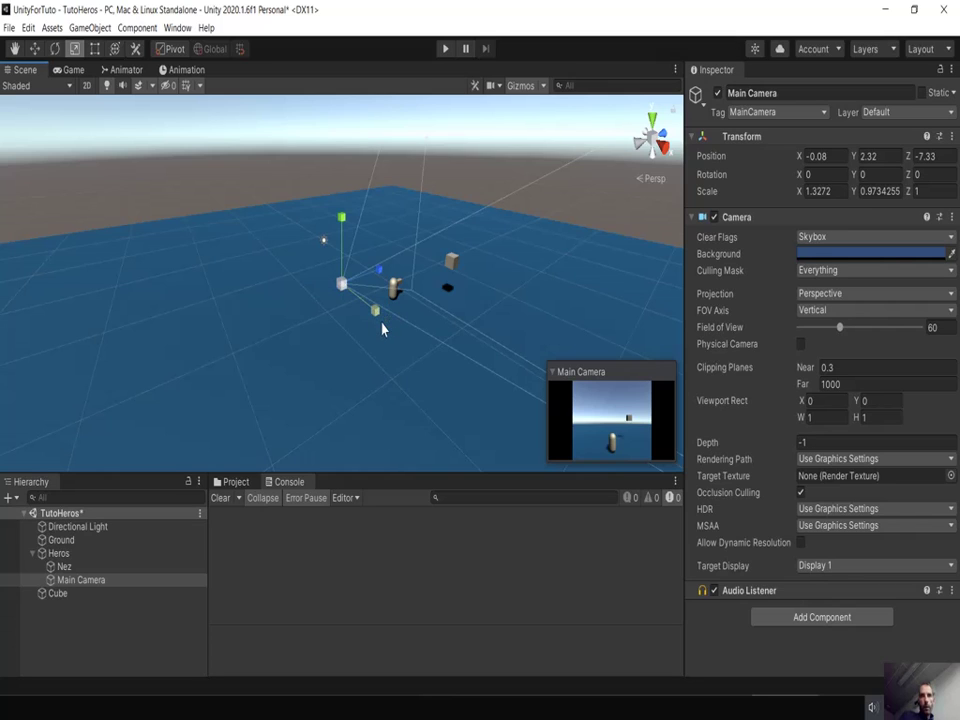
key(z)
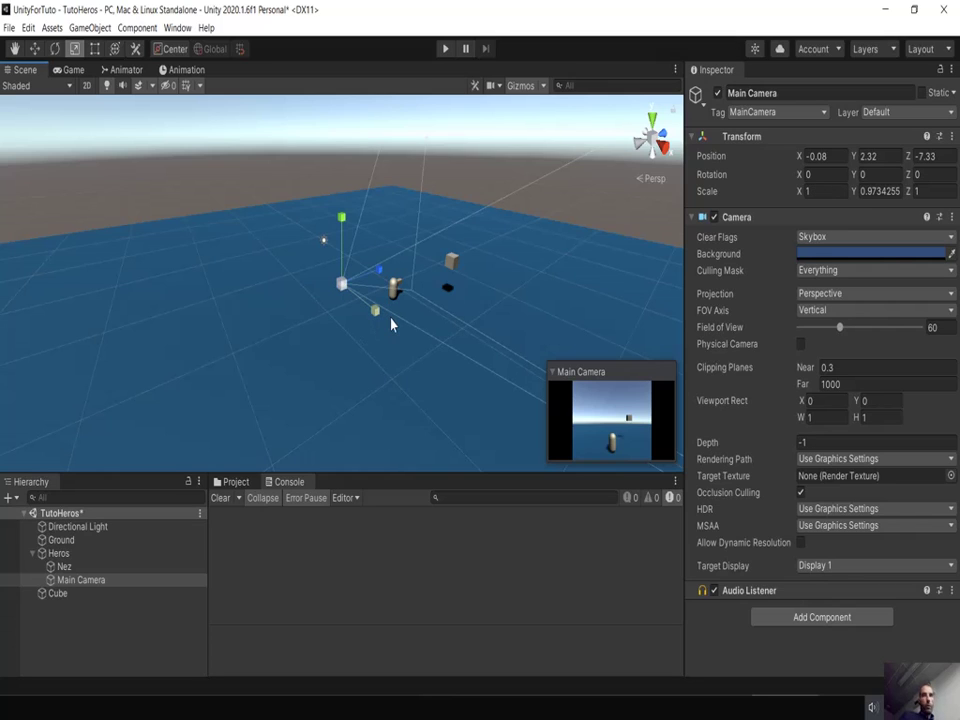
key(w)
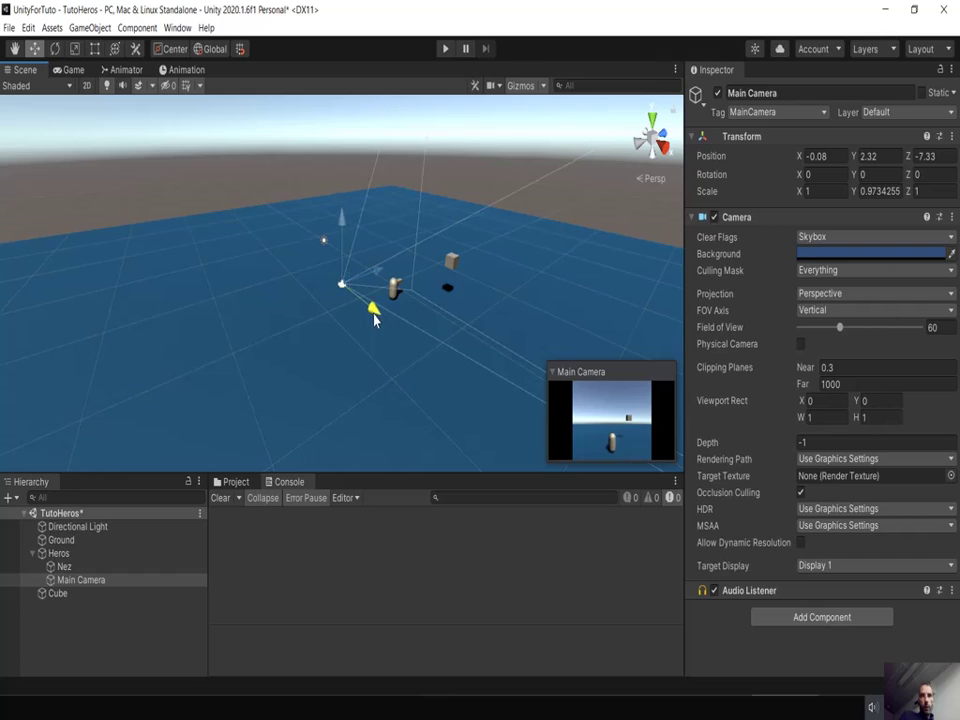
mouse_move(372, 316)
mouse_down()
mouse_move(380, 318)
mouse_move(369, 311)
mouse_move(388, 275)
mouse_move(397, 314)
mouse_up()
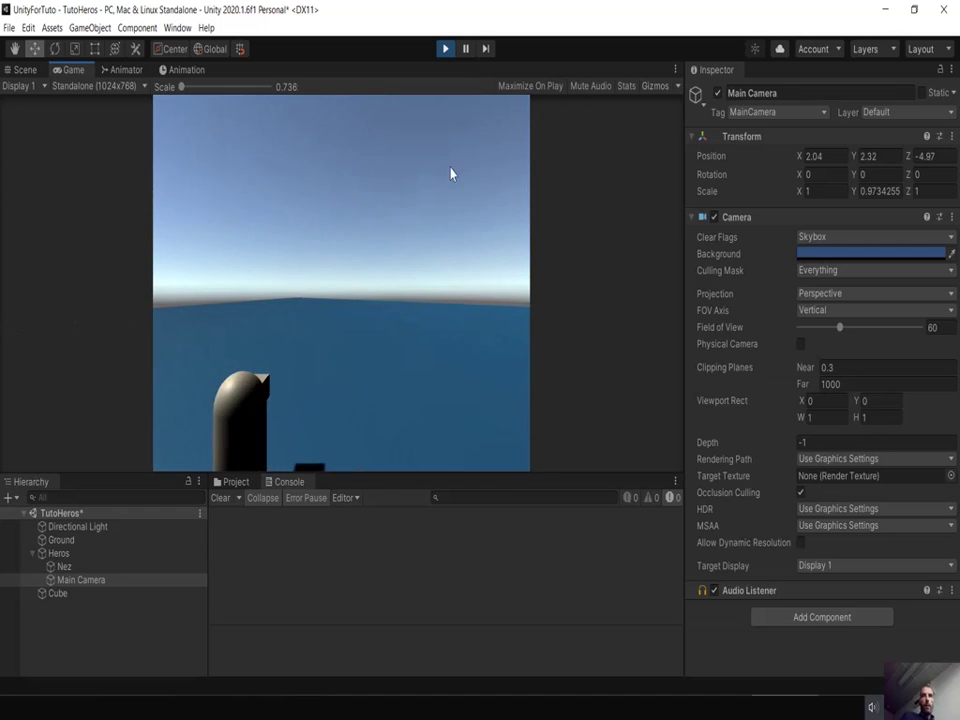
click(446, 48)
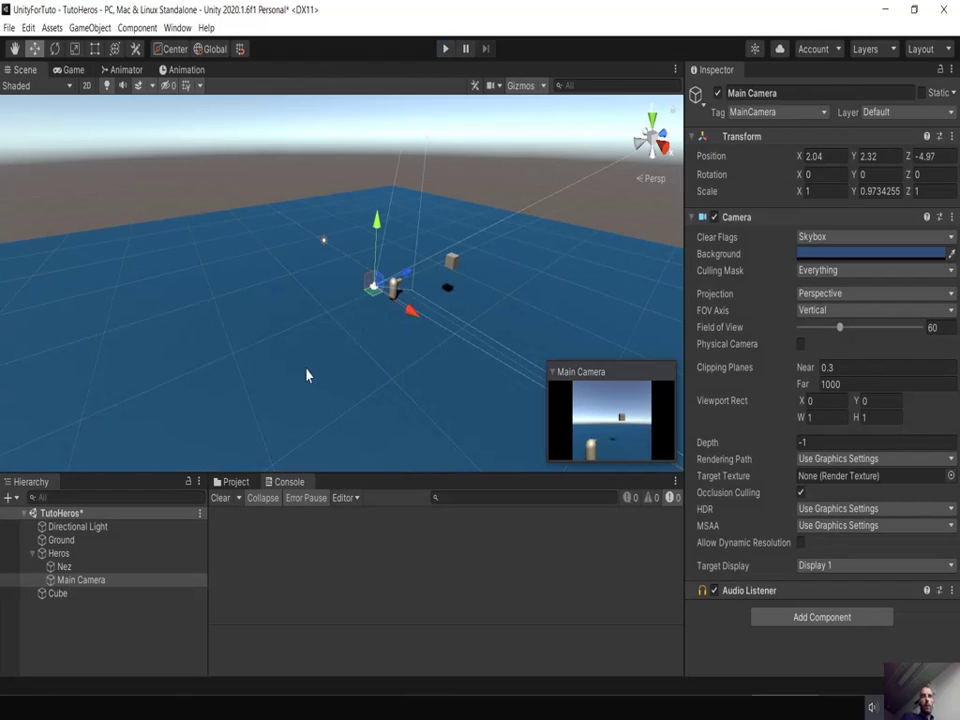
Create Cube (1), raise it above the ground near the centre and enlarge it evenly
right_click(55, 628)
mouse_move(114, 502)
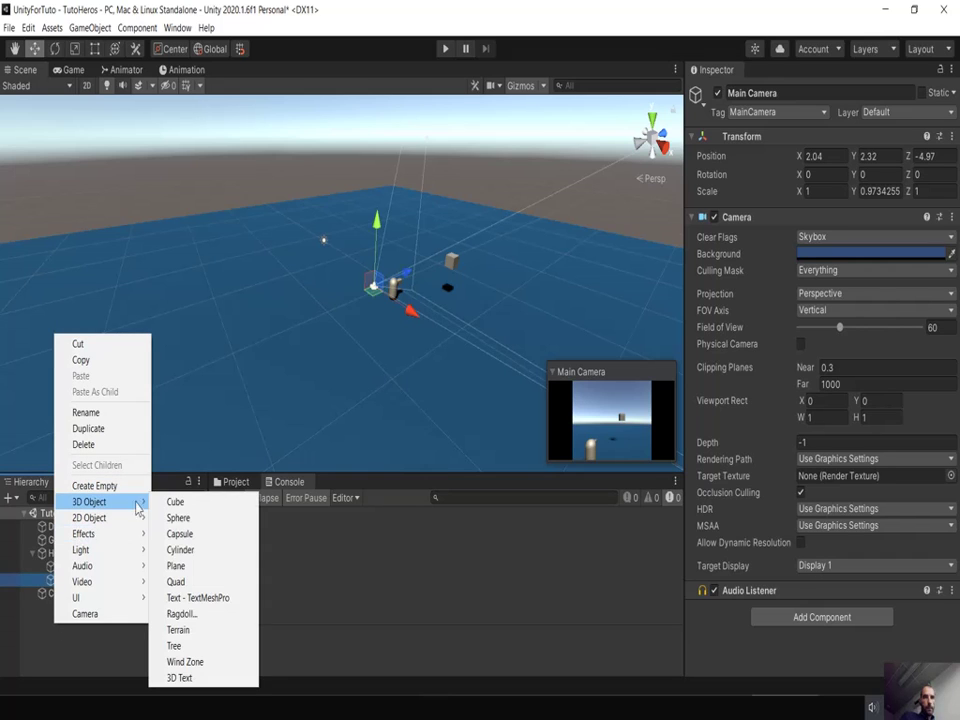
click(160, 502)
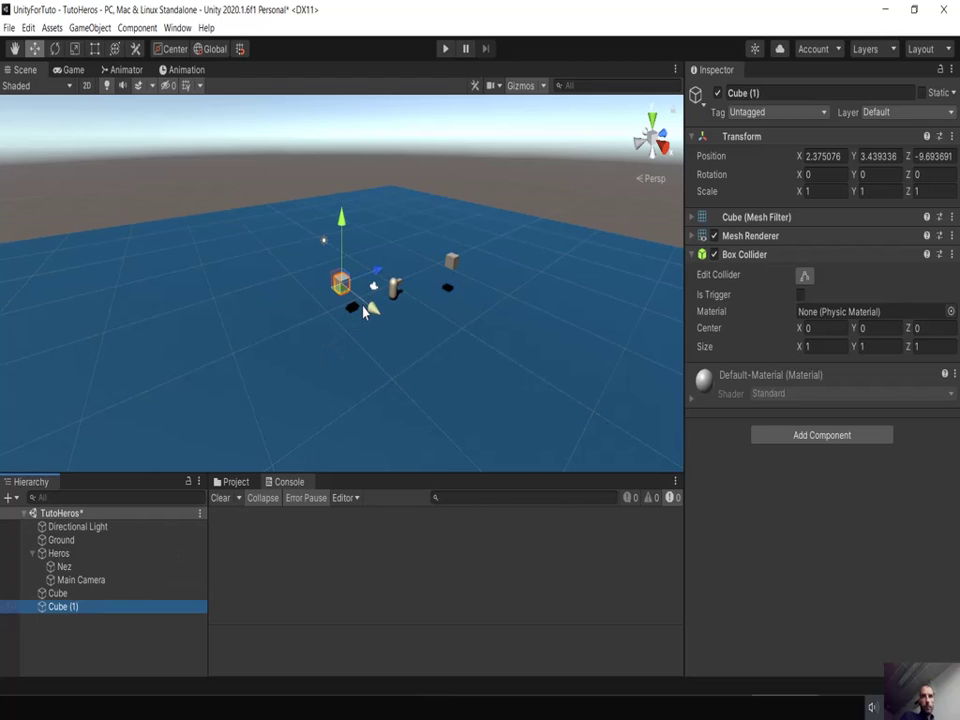
drag(341, 284, 508, 418)
click(500, 397)
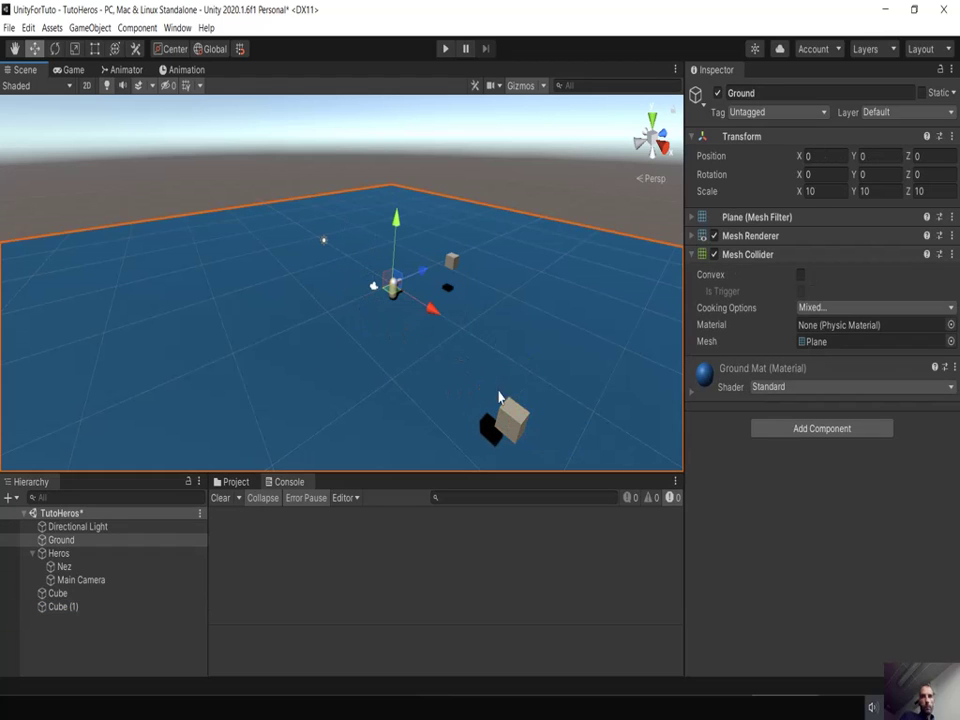
click(515, 422)
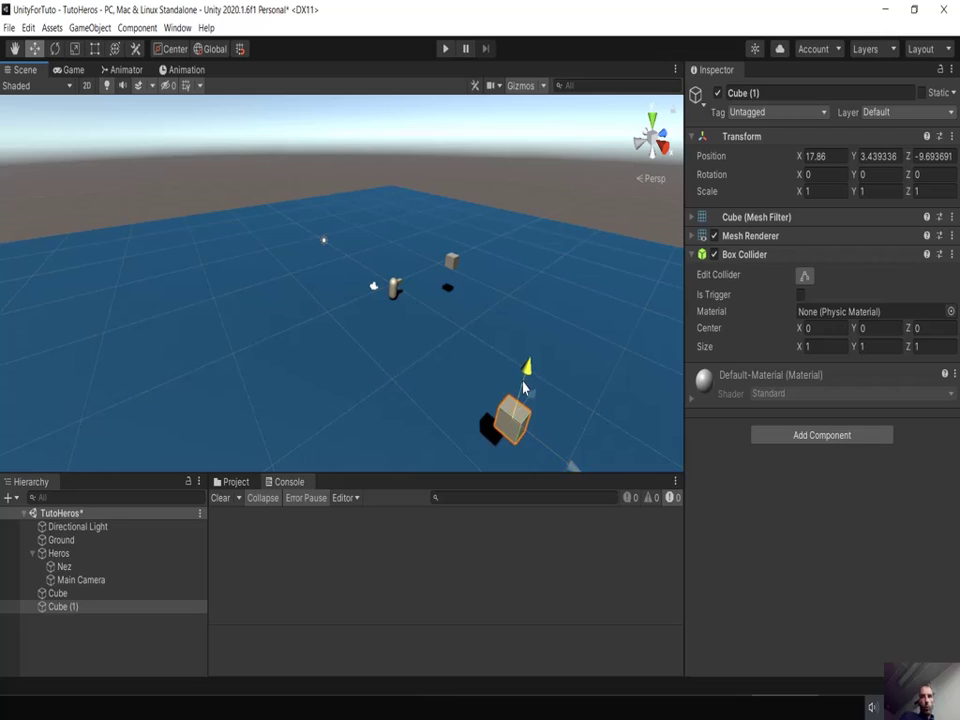
drag(525, 362, 527, 328)
drag(577, 424, 500, 368)
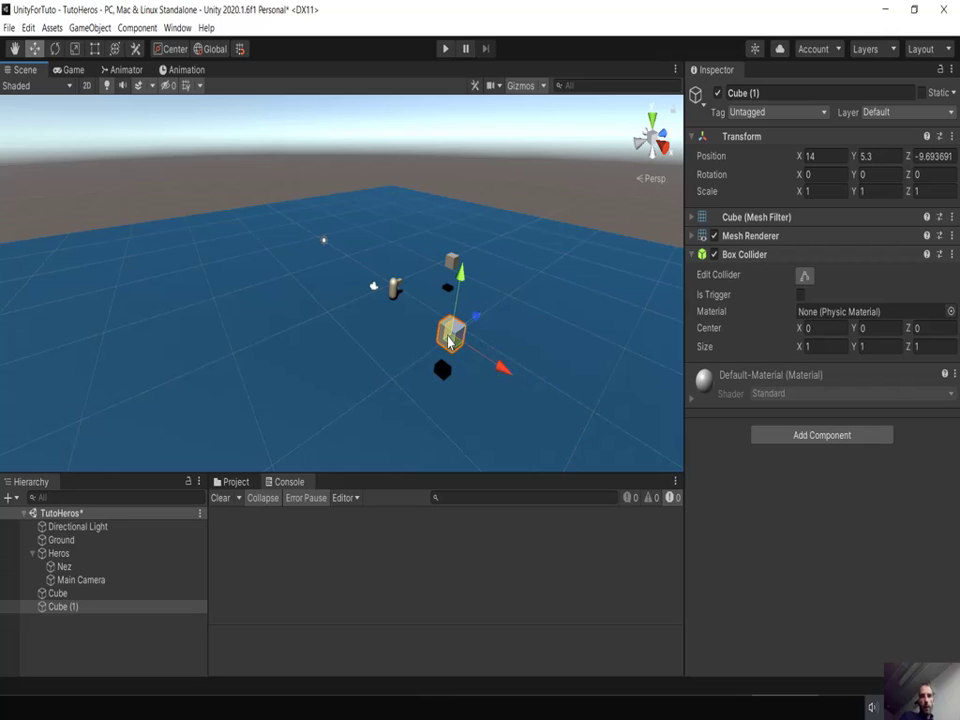
key(r)
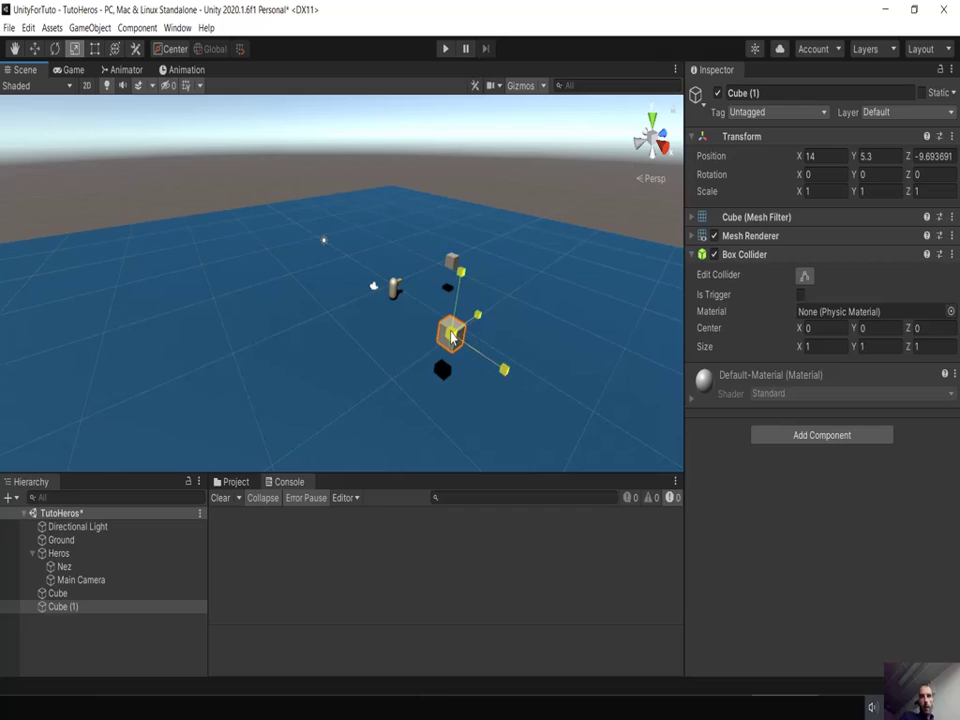
drag(450, 336, 521, 299)
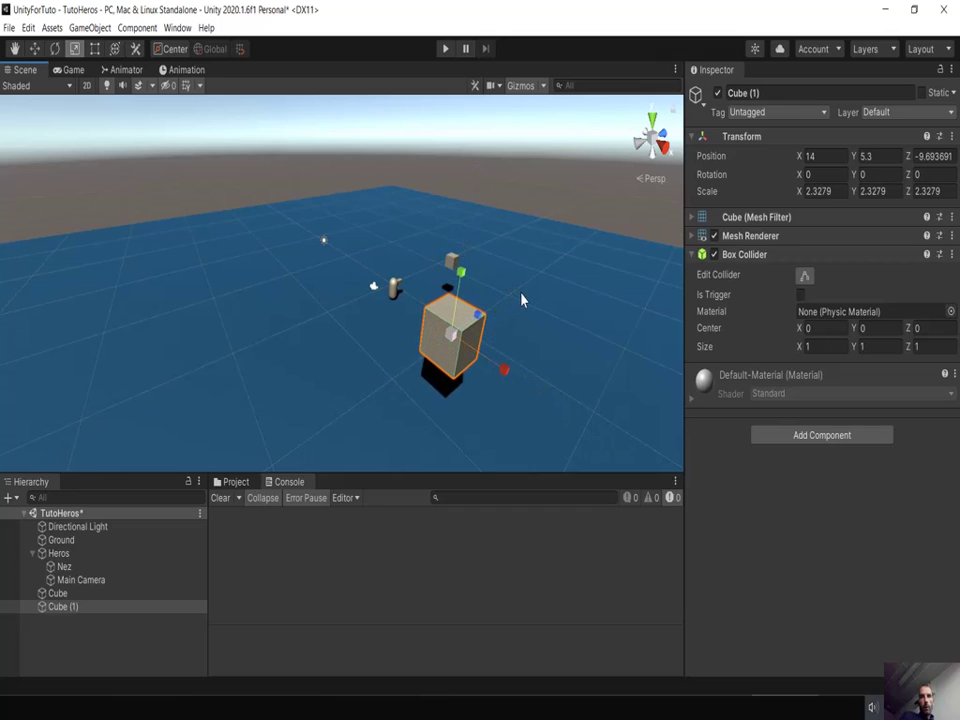
Duplicate Cube (1) and move Cube (2) to the back-left at -6.89, 5.3, 1.82
click(65, 606)
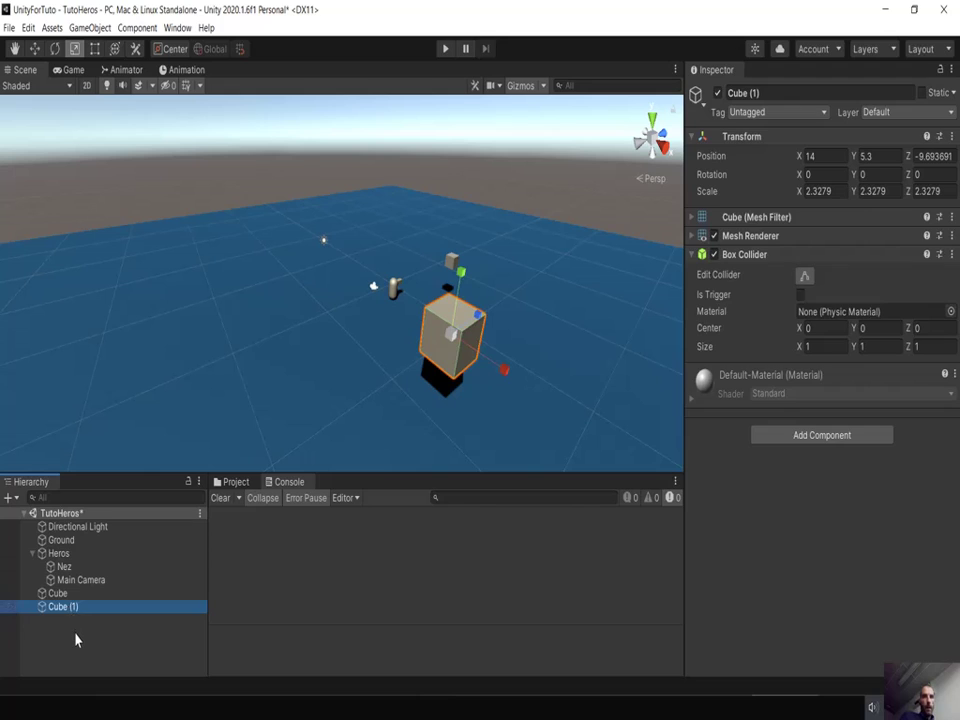
key(ctrl+d)
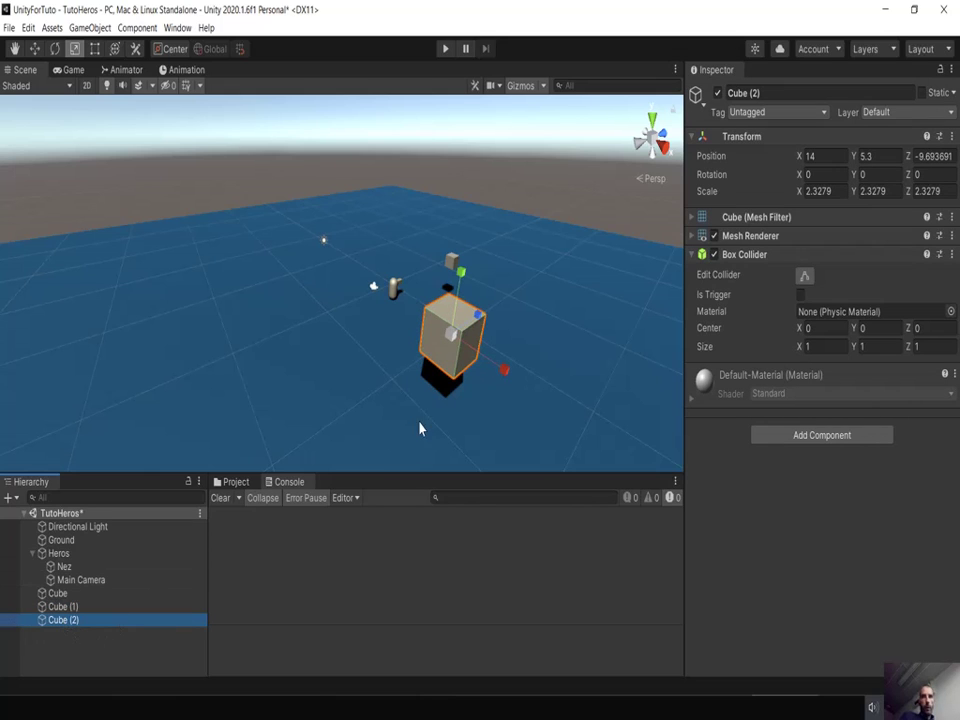
key(w)
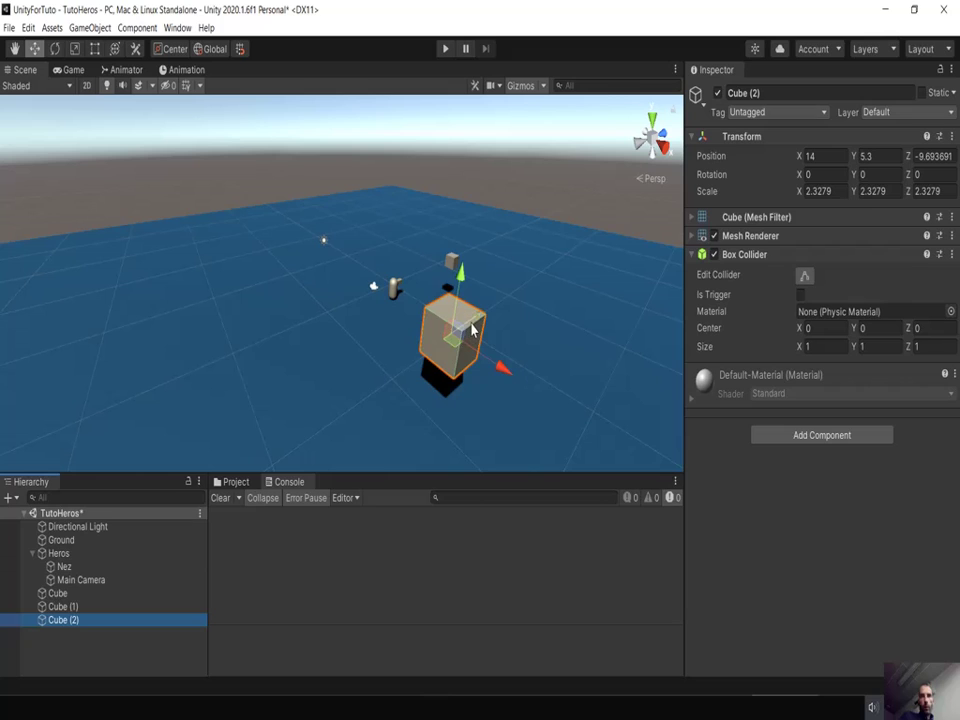
drag(495, 300, 575, 243)
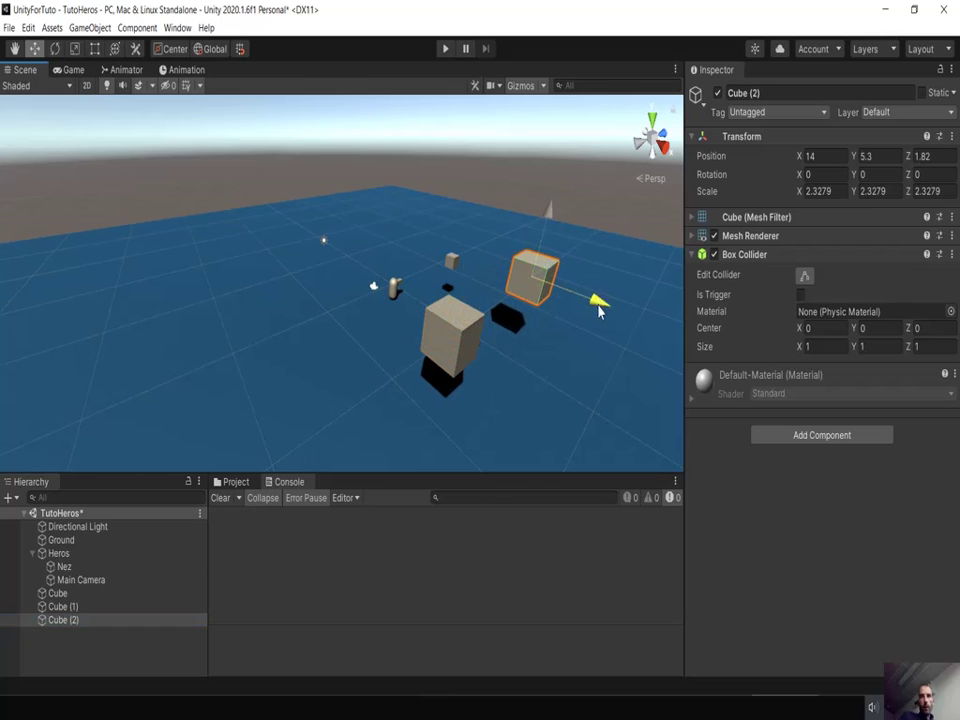
drag(592, 295, 330, 186)
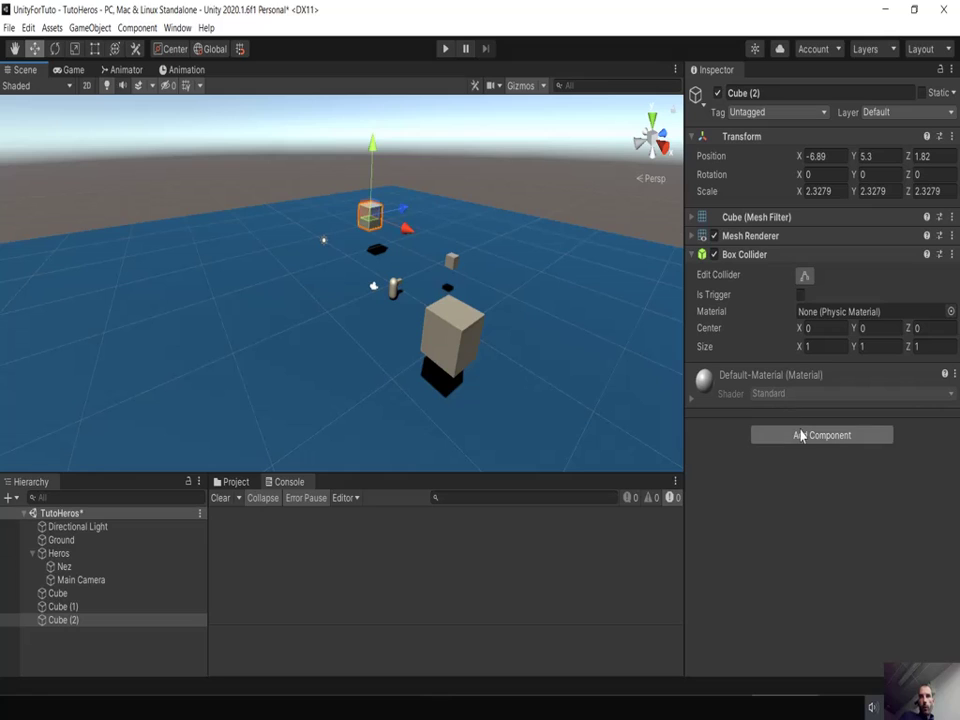
Add a Rigidbody component to Cube (2) and Cube (1)
click(797, 435)
text(rigi)
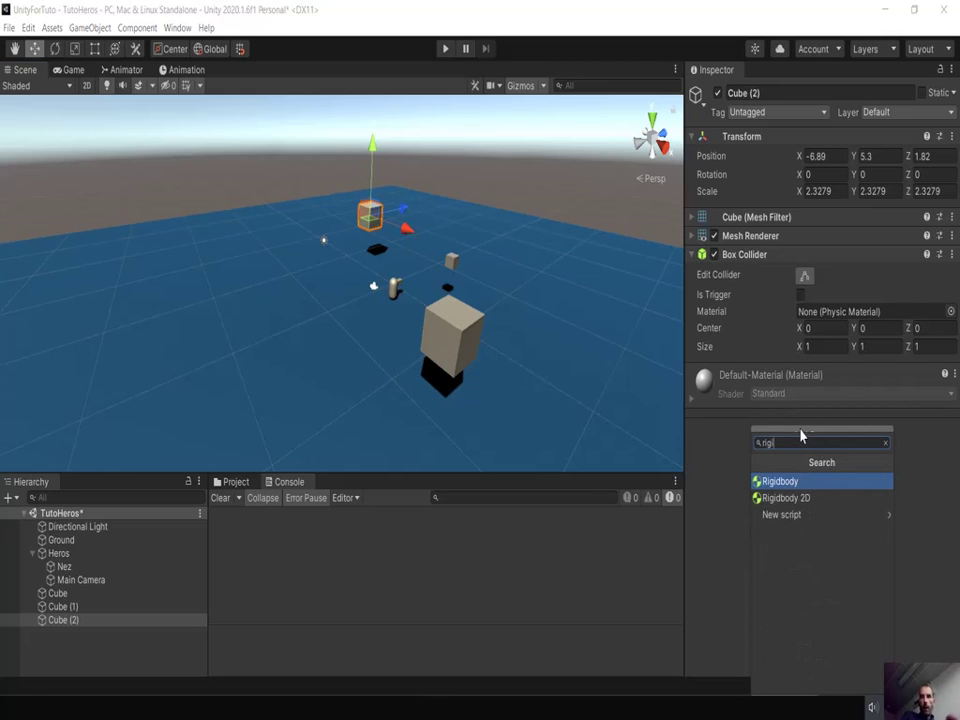
click(790, 482)
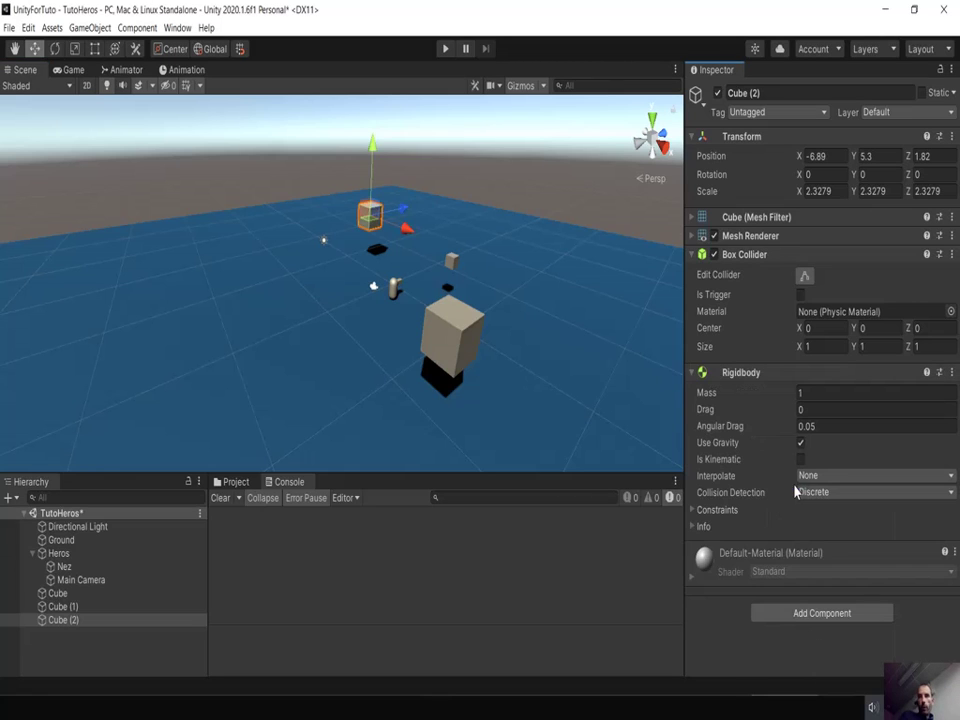
click(458, 338)
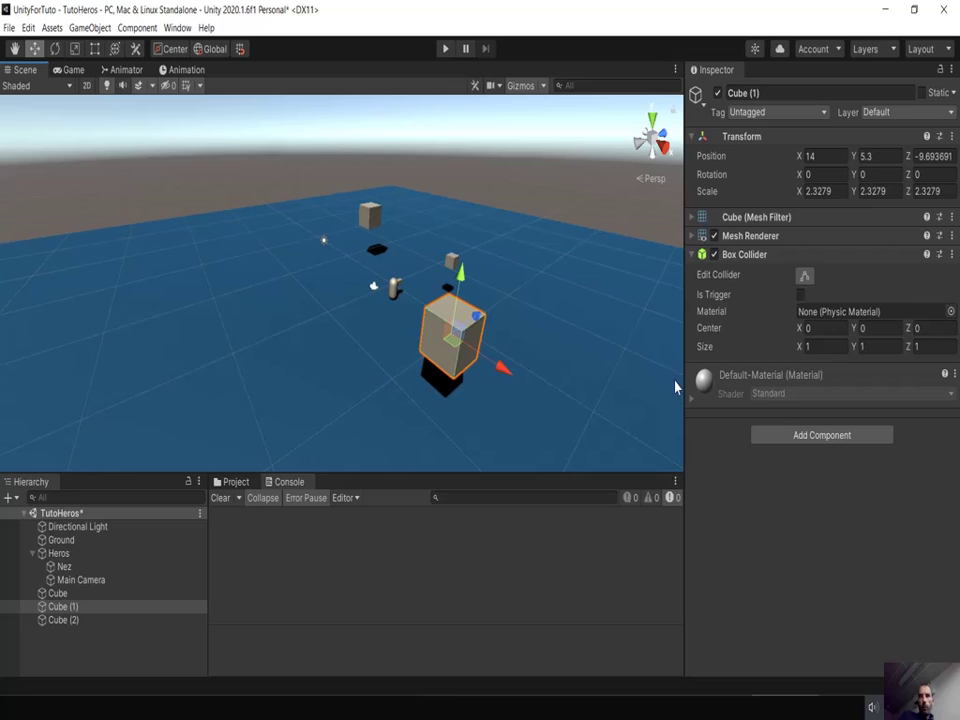
click(816, 431)
click(797, 483)
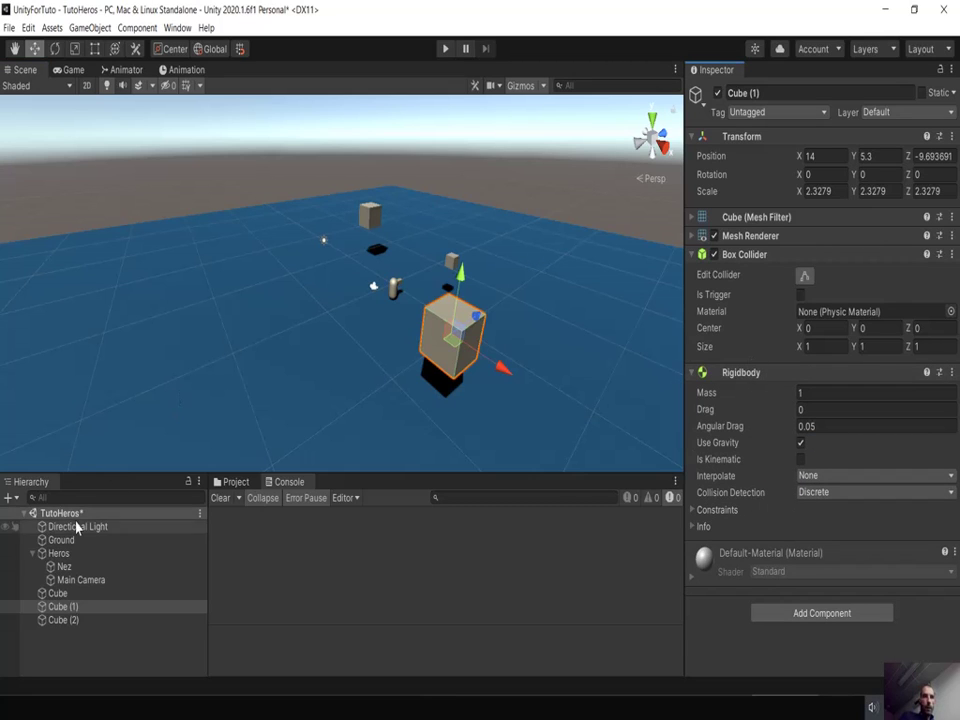
click(58, 554)
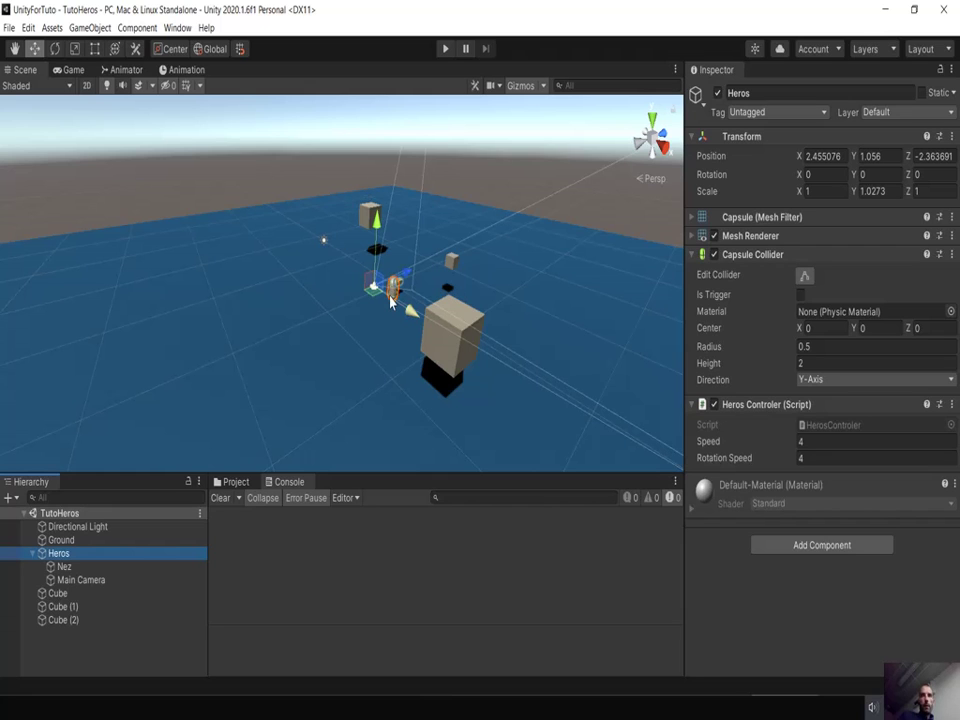
Scroll the Firefox tutorial past the camera-following step to the 'A faire sans guide' exercises
key(alt+Tab)
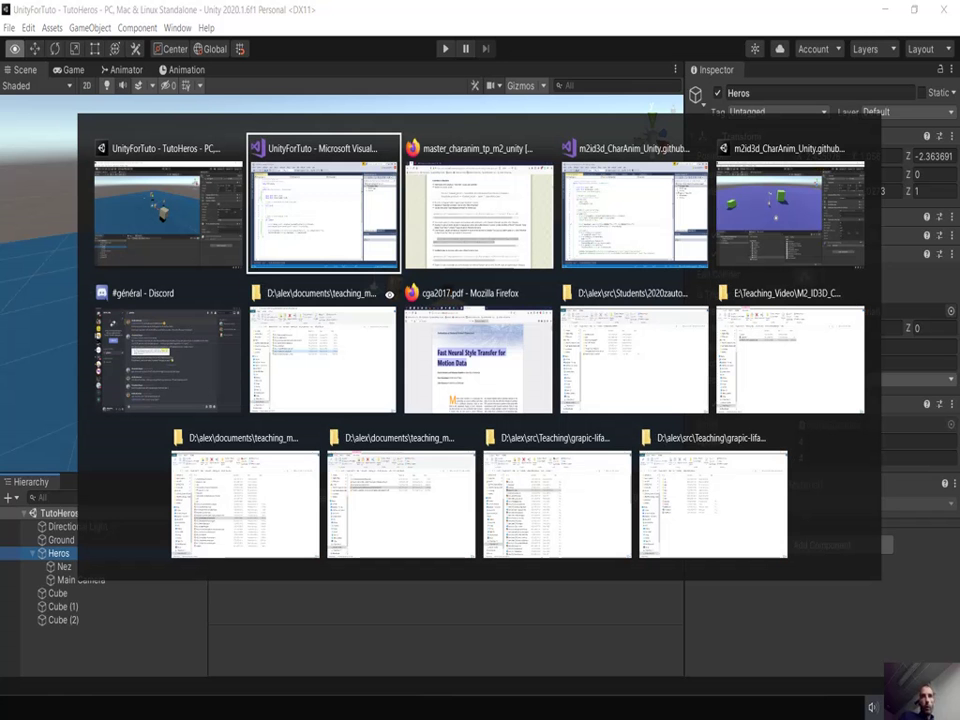
key(Tab)
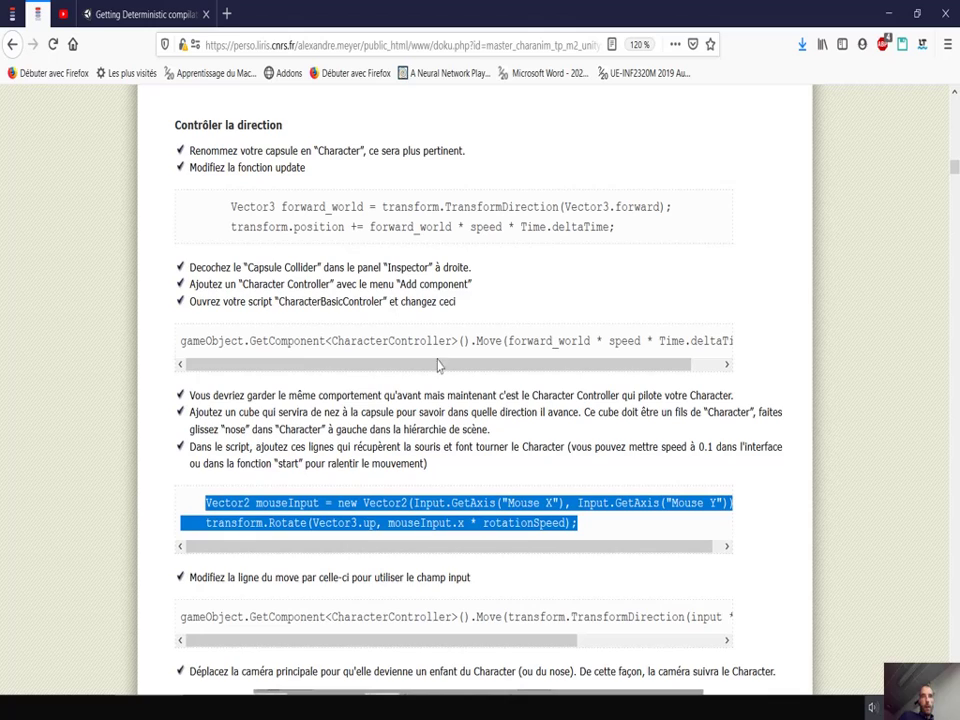
scroll(438, 367, down, 1)
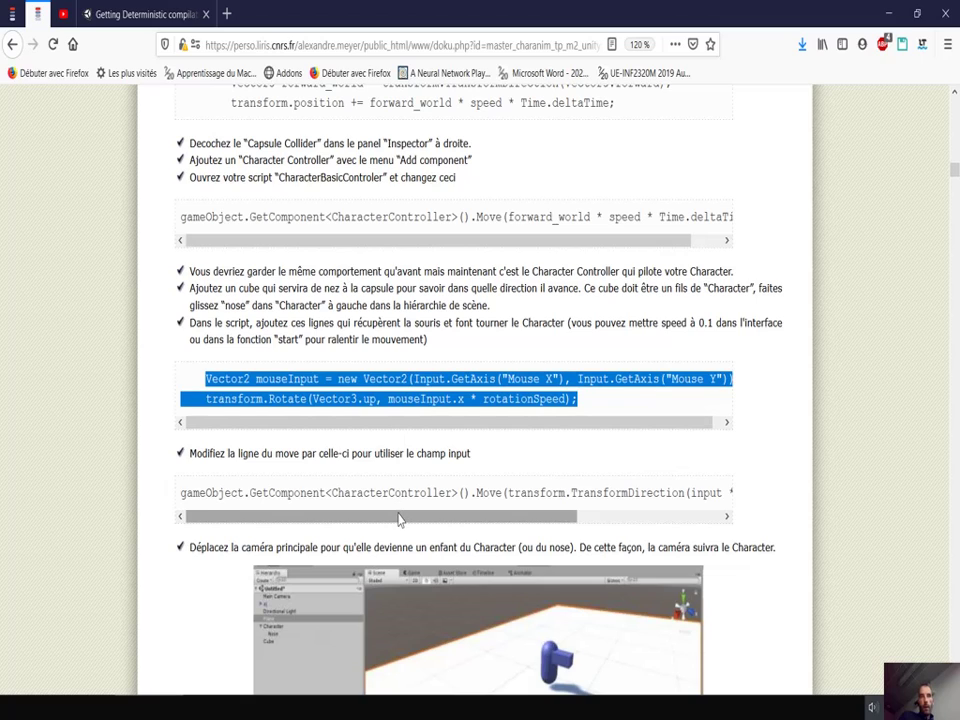
mouse_move(397, 519)
mouse_down()
mouse_move(590, 532)
mouse_move(418, 553)
mouse_move(385, 545)
mouse_up()
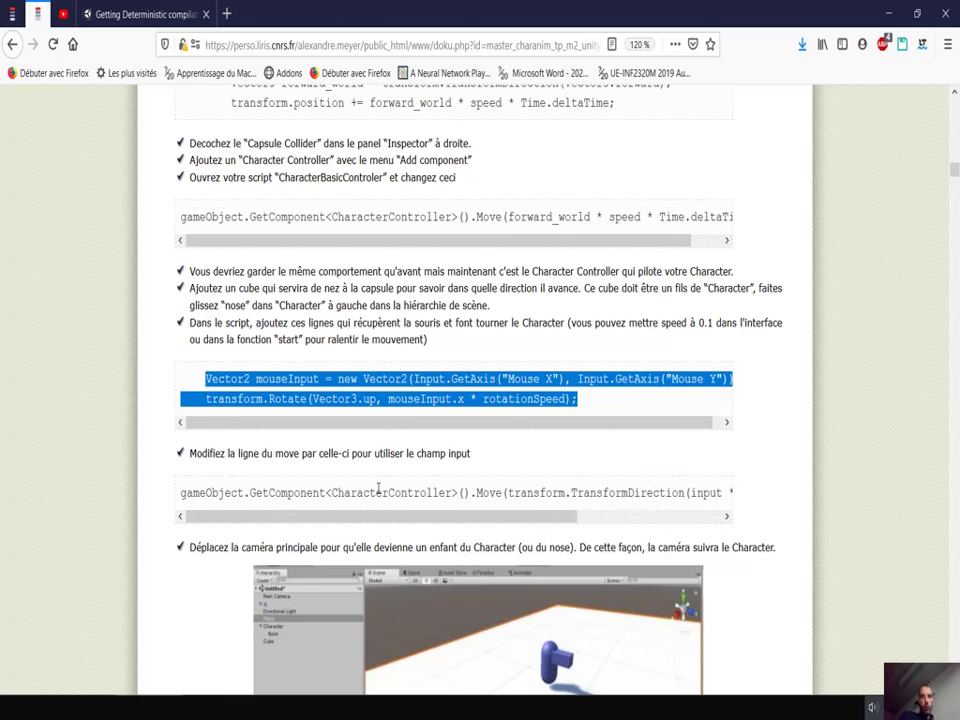
scroll(378, 488, down, 1)
scroll(378, 488, down, 2)
scroll(378, 488, down, 1)
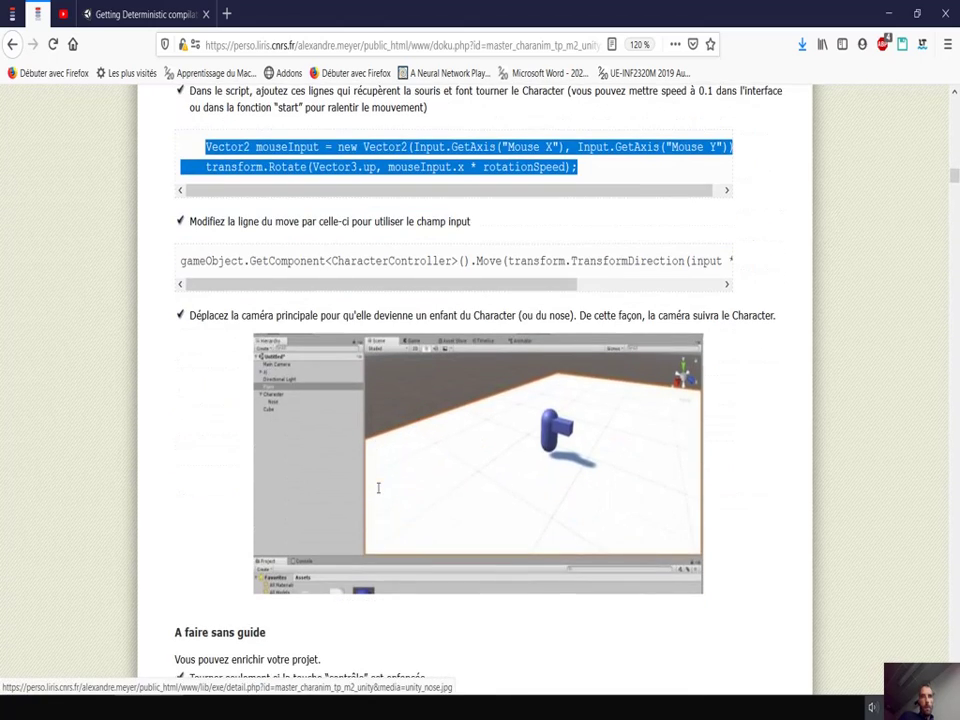
scroll(378, 488, down, 1)
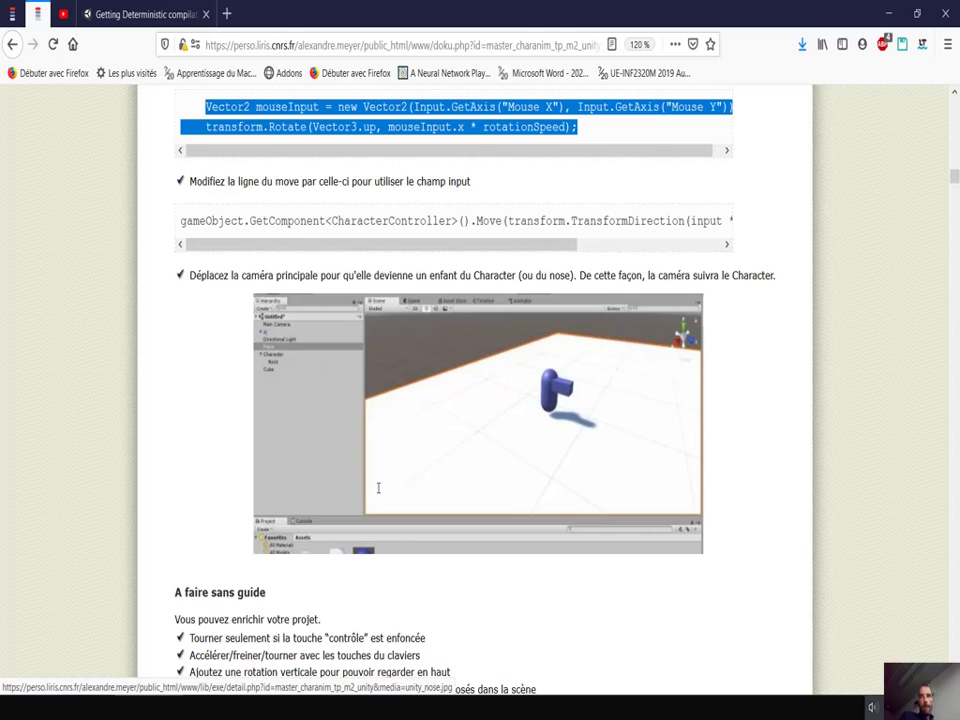
scroll(378, 488, down, 1)
scroll(378, 488, down, 1)
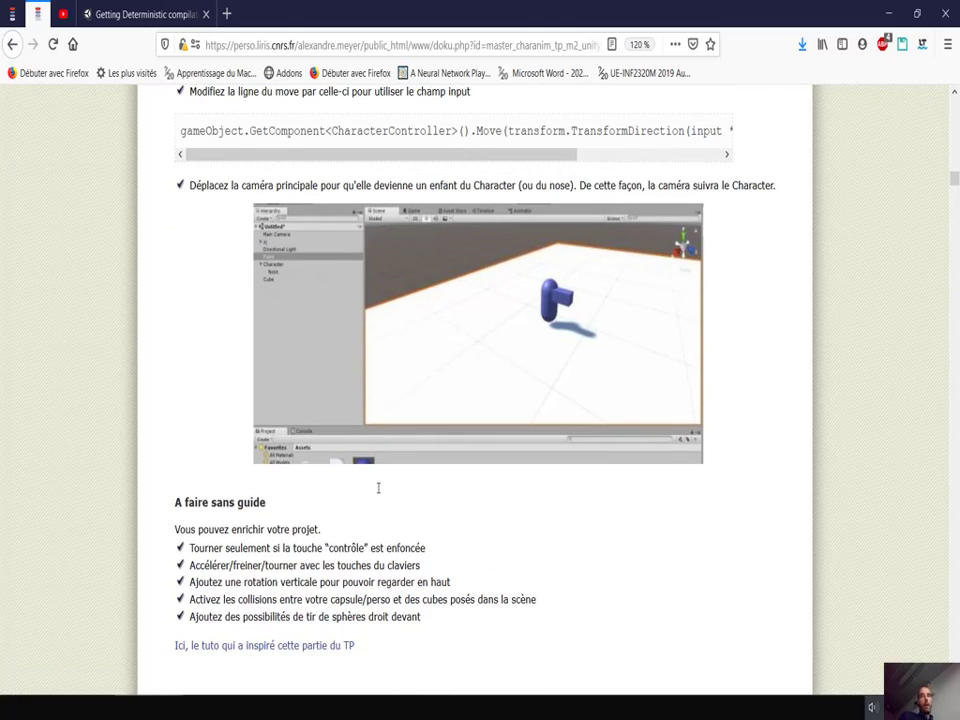
key(alt+Tab)
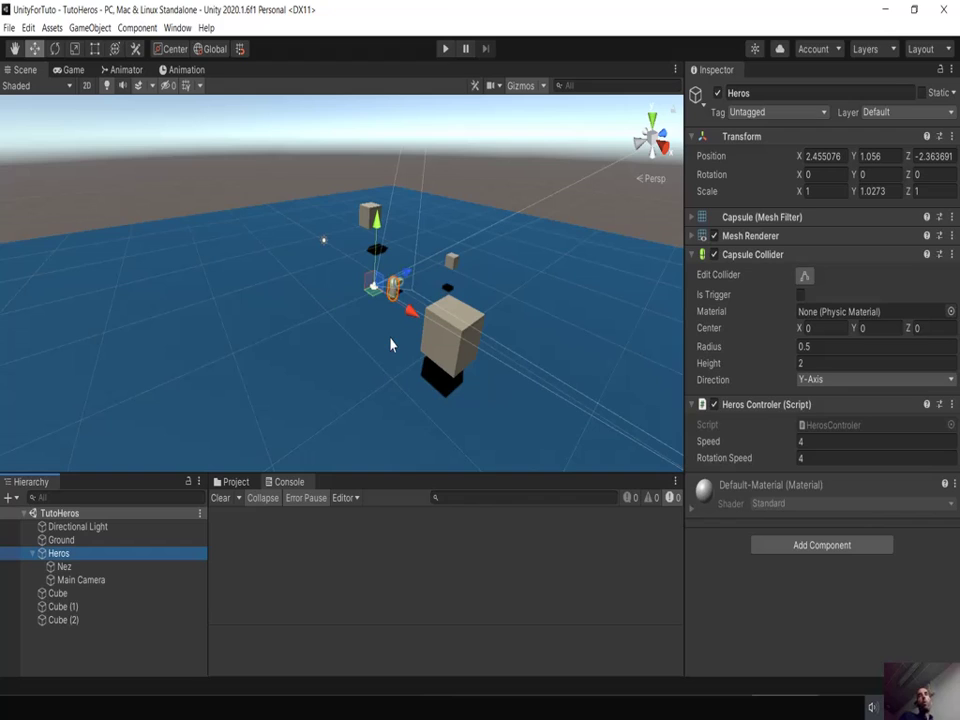
Start play mode to test the hero among the Rigidbody cubes
click(444, 48)
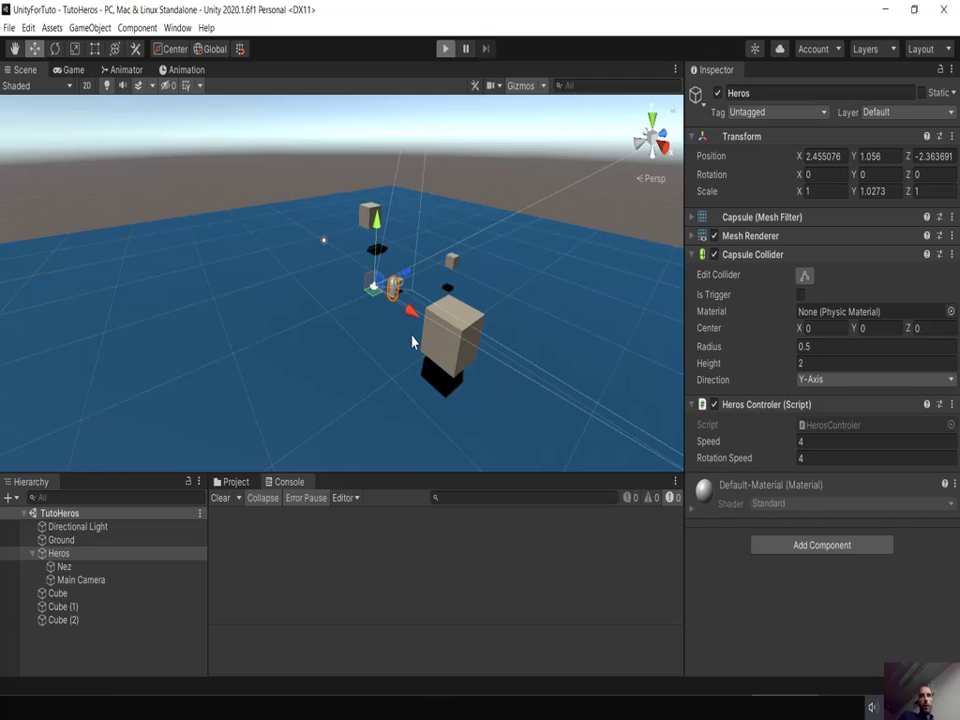
Drive the hero with the arrow keys, turning left and right toward the cube
key(Up)
key(Left)
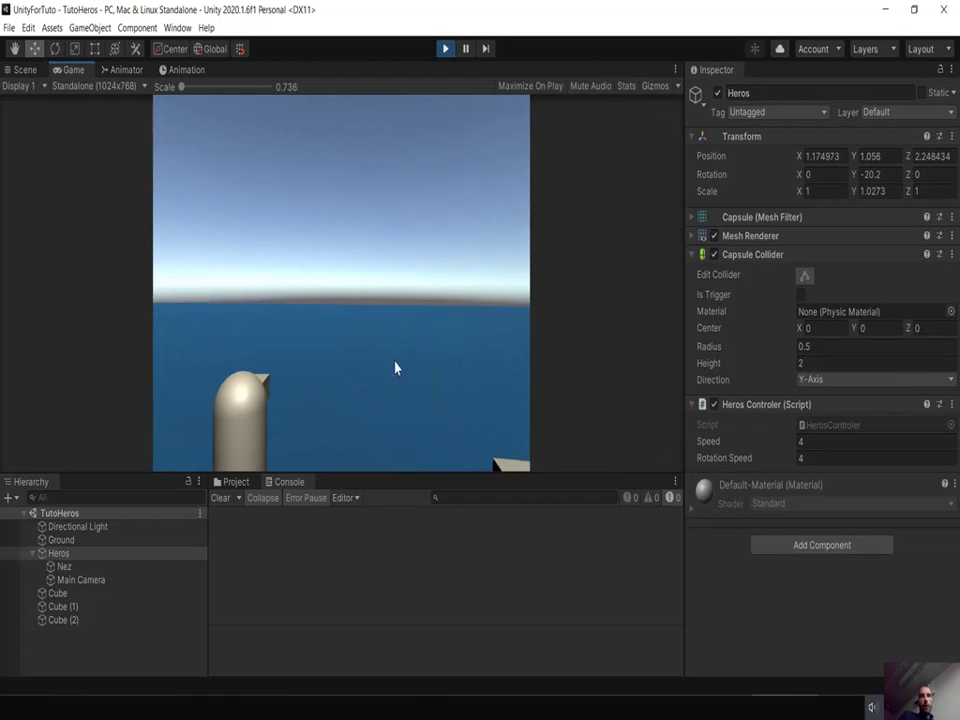
key(Up)
key(Left)
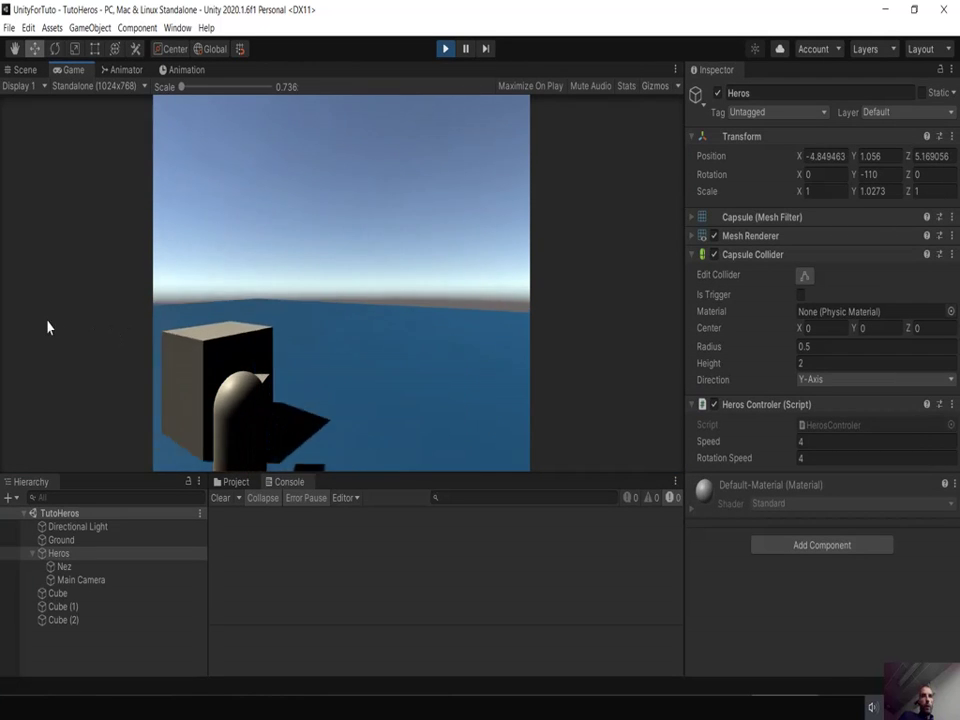
key(Up)
key(Left)
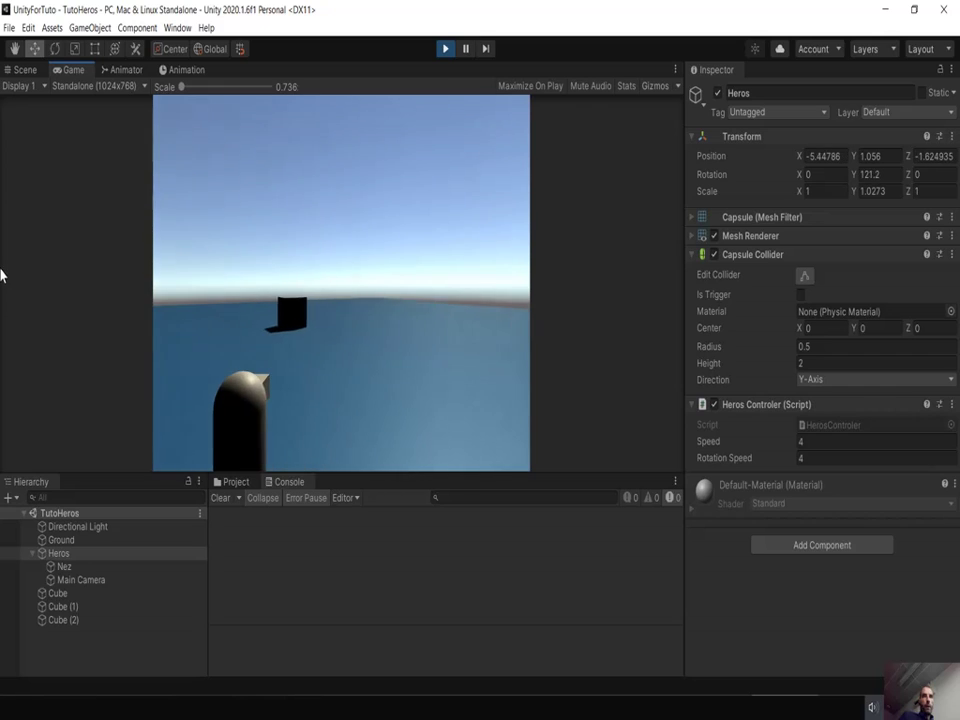
key(Up)
key(Left)
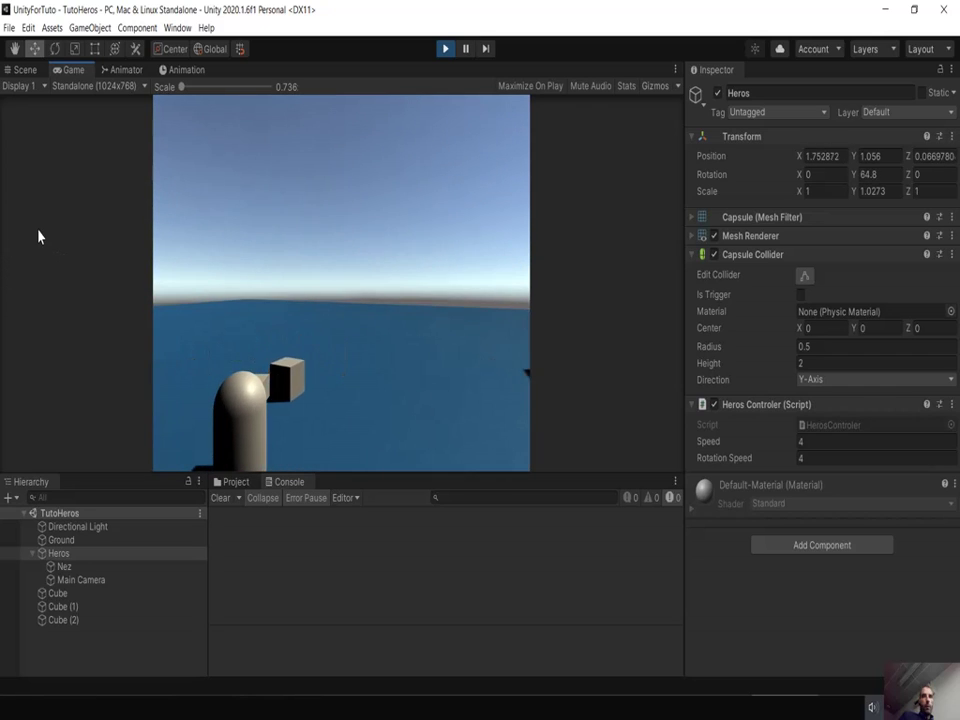
key(Up)
key(Right)
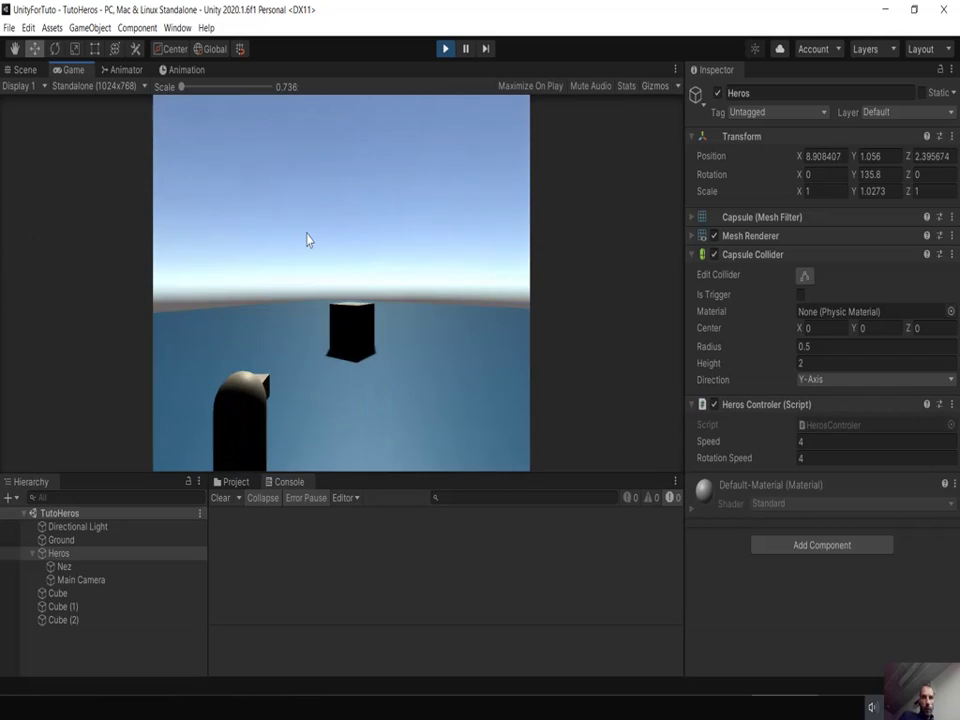
key(Up)
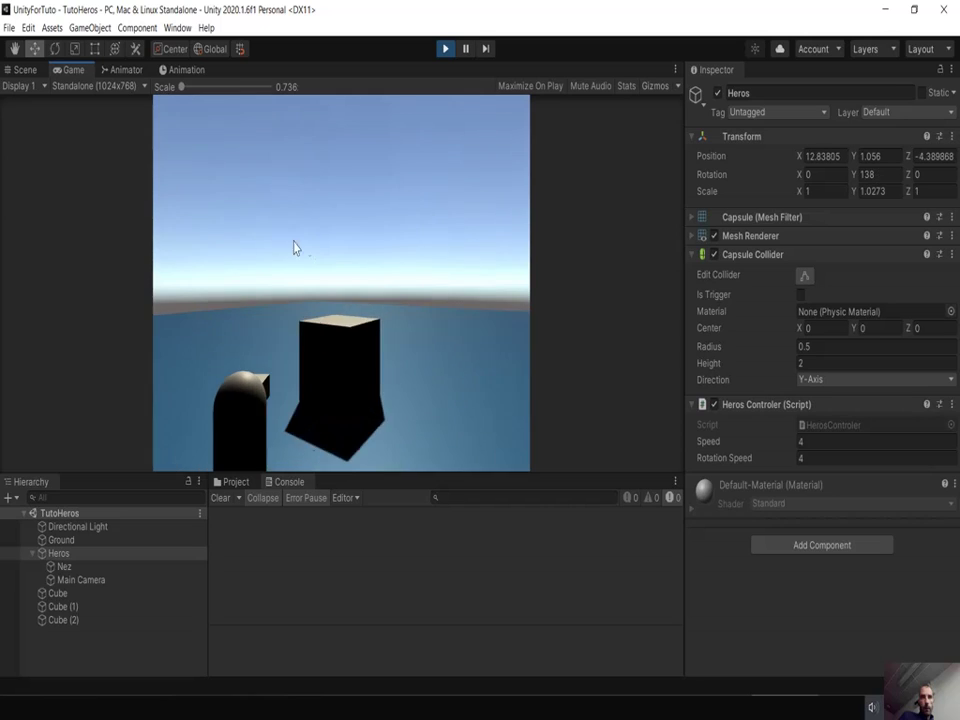
key(Up)
key(Right)
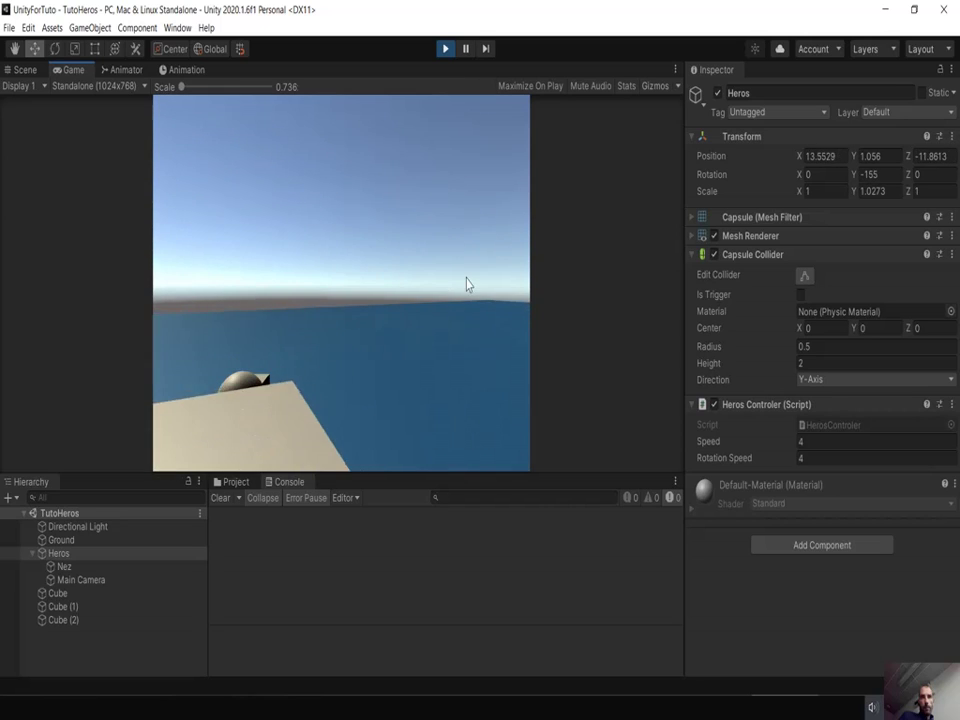
key(Up)
key(Right)
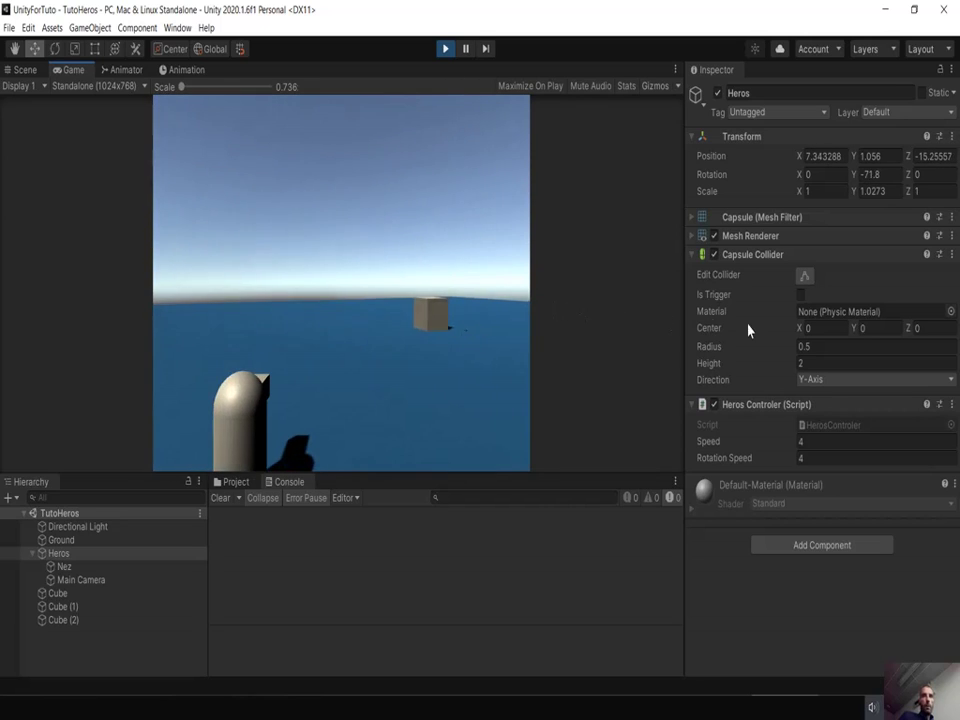
key(Up)
key(Right)
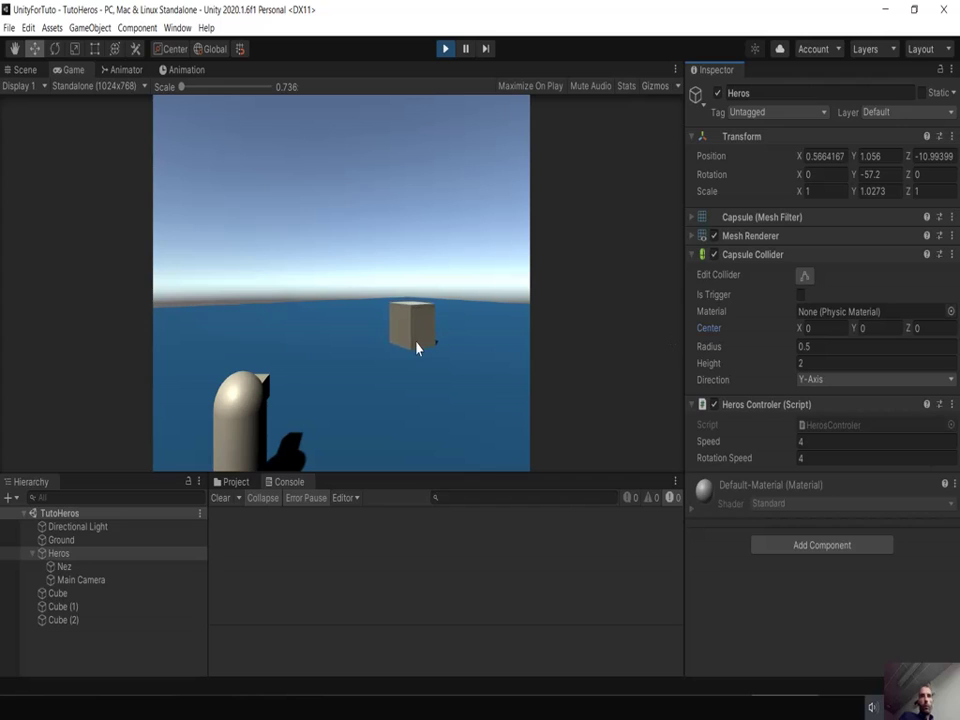
key(Up)
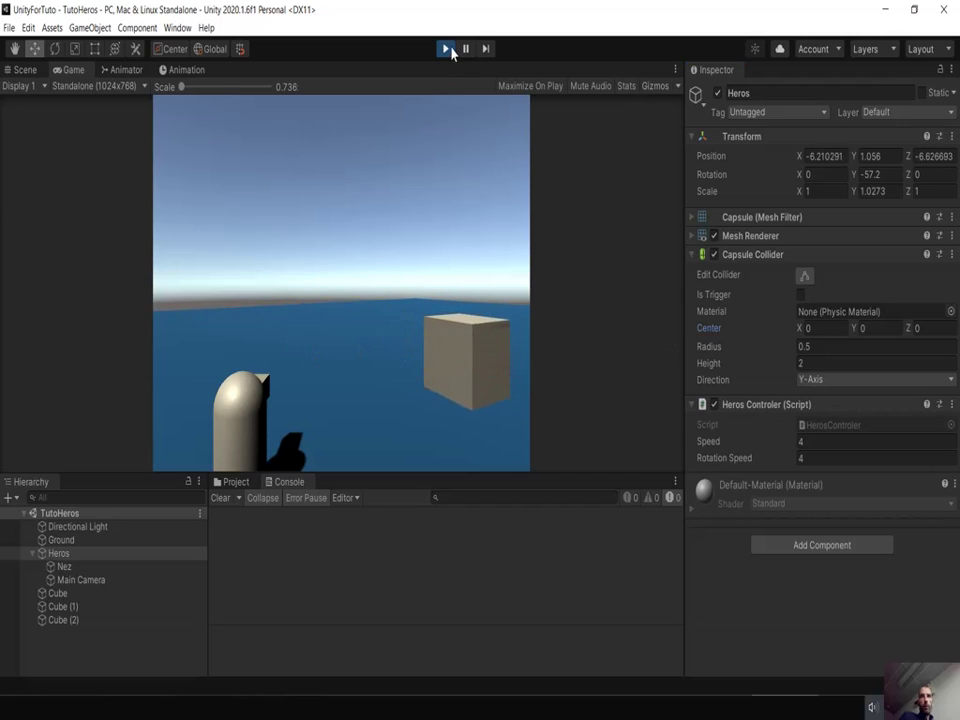
Stop the play test and switch to HerosControler.cs in Visual Studio
click(447, 49)
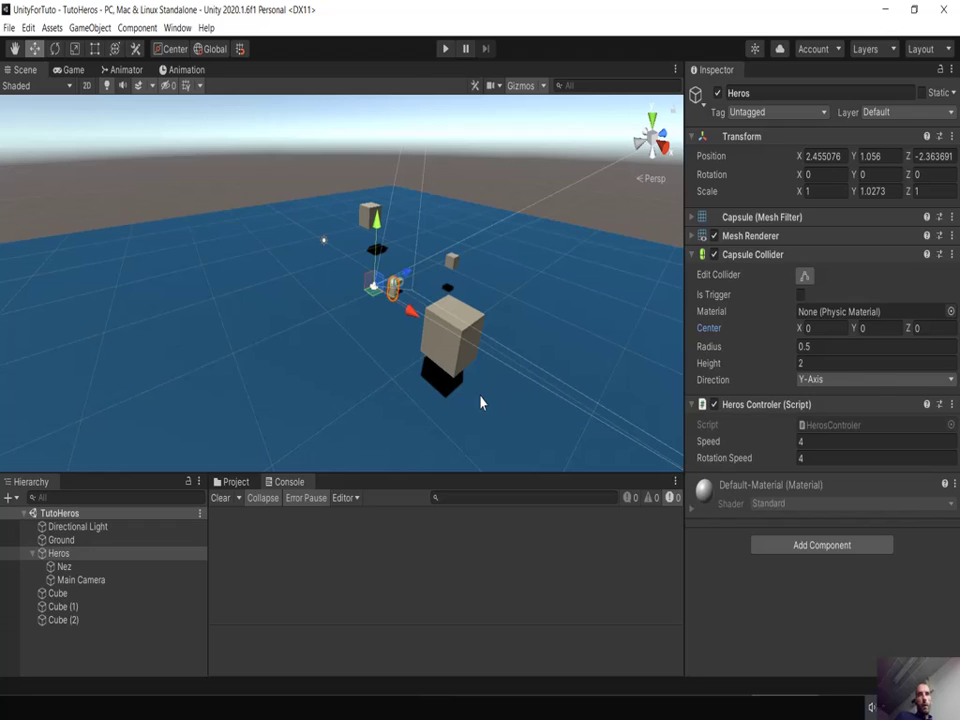
key(alt+Tab)
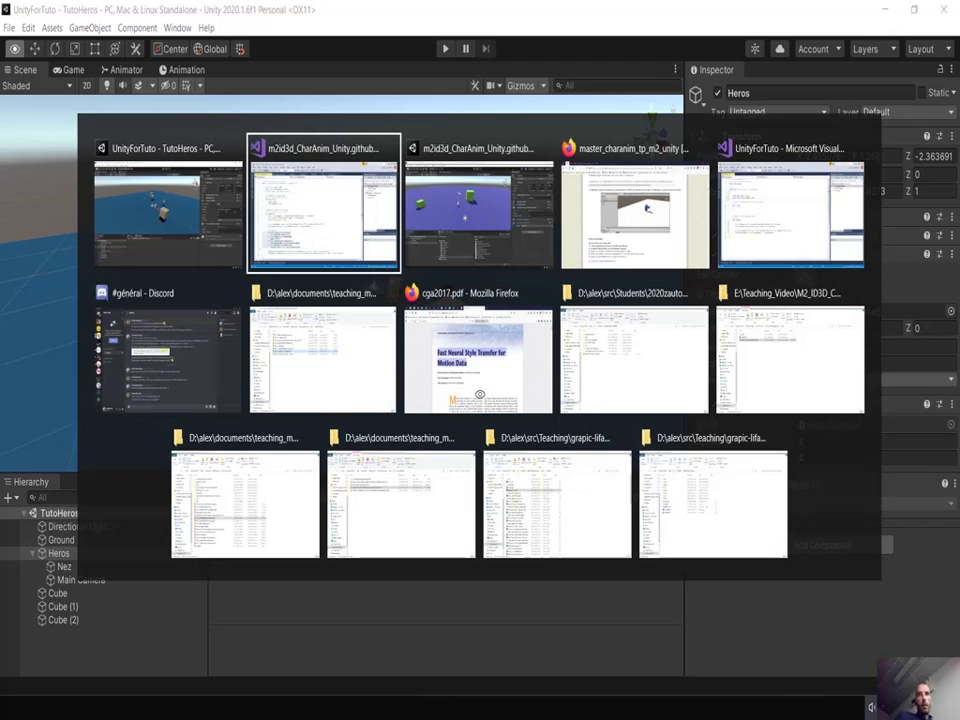
key(alt+Tab)
key(alt+Tab)
key(alt+Tab)
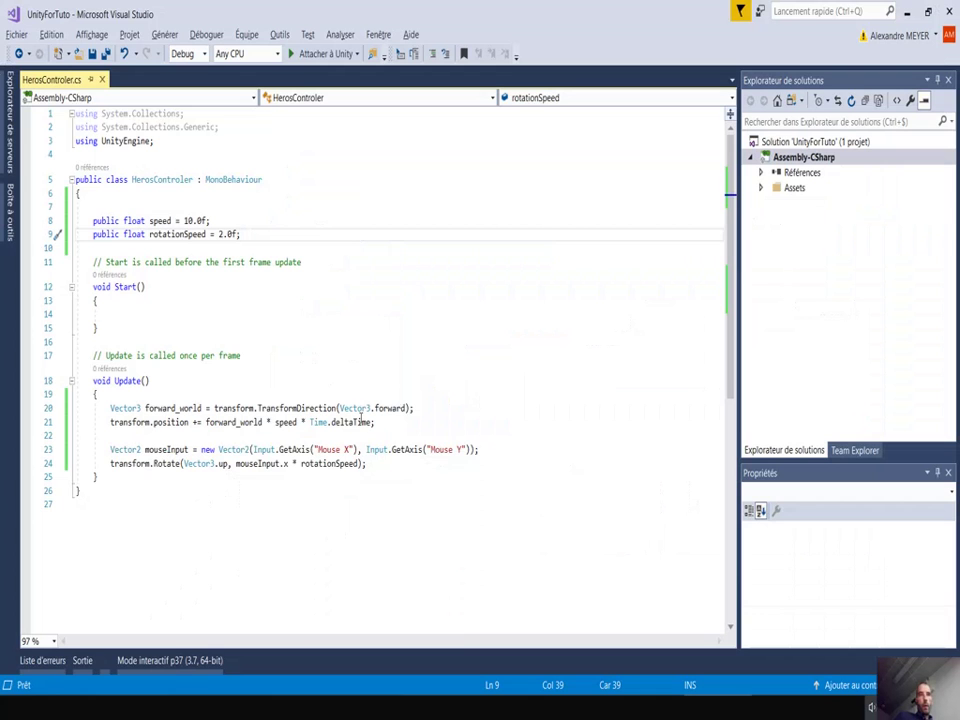
Paste the arrow-key control block below the mouse Rotate line in Update()
click(400, 463)
key(Return)
key(Return)
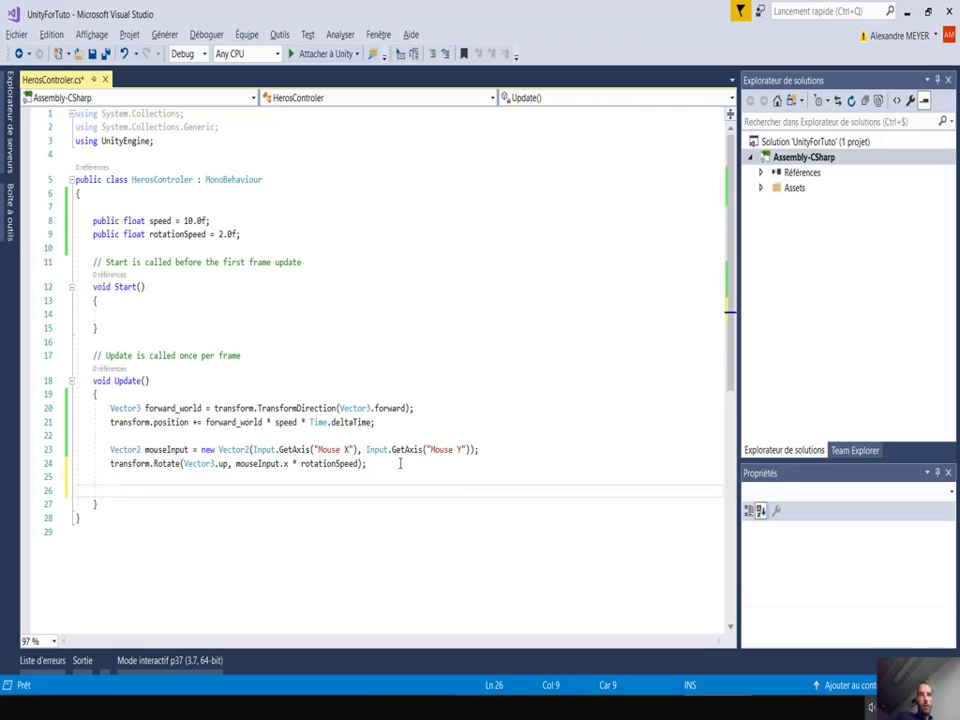
text(if (Input.GetKey(KeyCode.UpArrow))             if (speed < 5.0f) speed *= 1.1f;         if (Input.GetKey(KeyCode.DownArrow))             speed *= 0.9f;         if (Input.GetKey(KeyCode.RightArrow))             transform.Rotate(Vector3.up, rotationSpeed);         if (Input.GetKey(KeyCode.LeftArrow))             transform.Rotate(Vector3.up, -rotationSpeed);)
key(BackSpace)
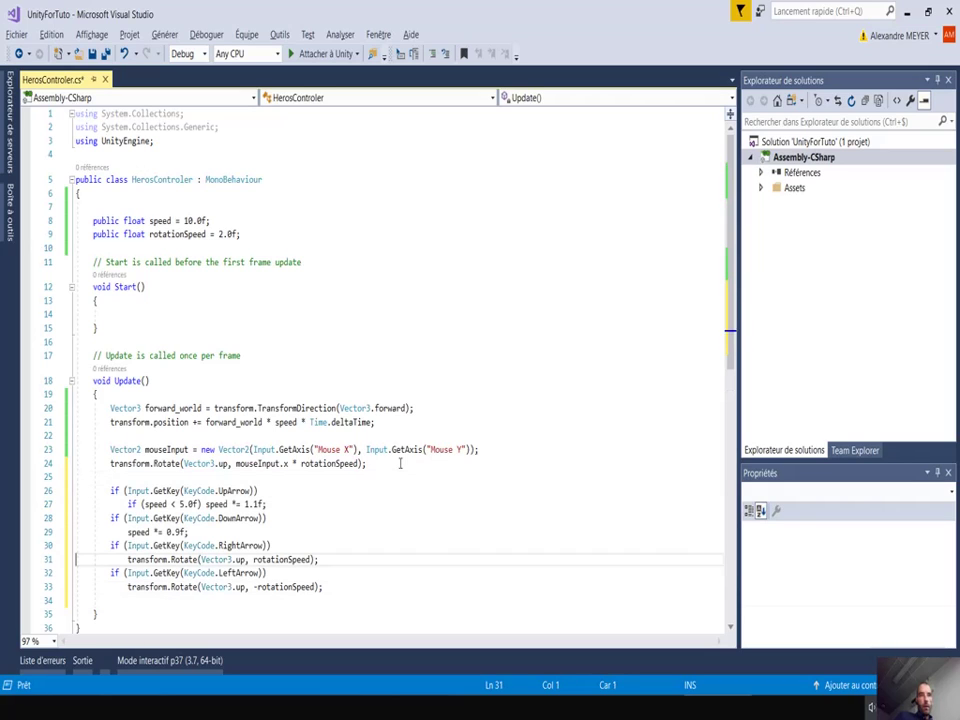
Review the UpArrow check, its speed-below-5.0 limit and the 1.1 speed multiplier
key(Up)
key(Up)
key(Up)
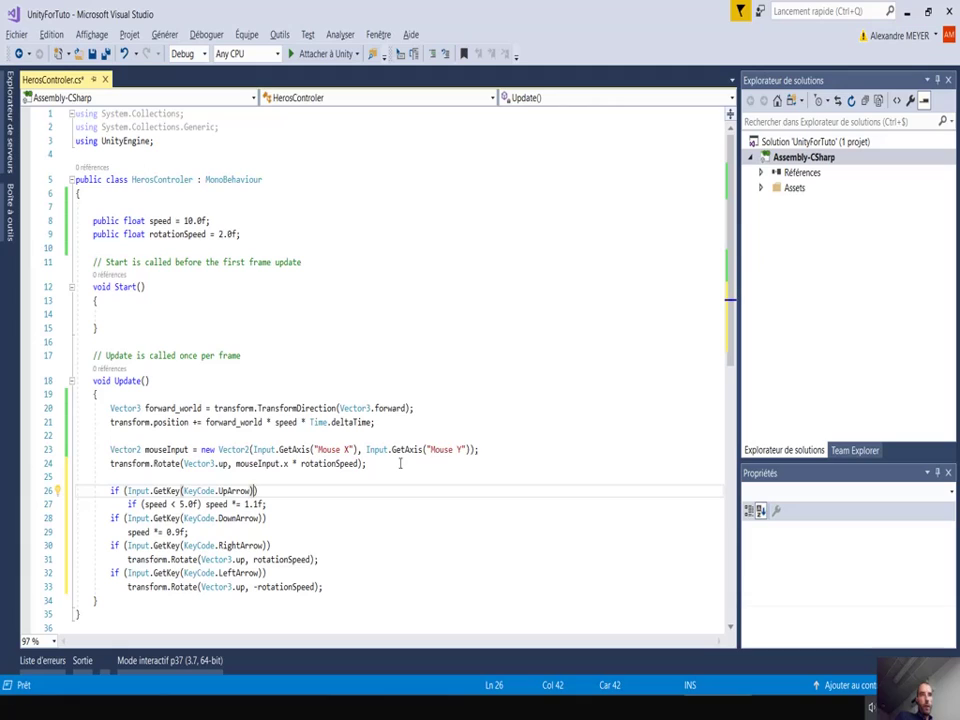
key(Left)
key(Left)
key(Left)
key(Left)
key(Left)
key(Left)
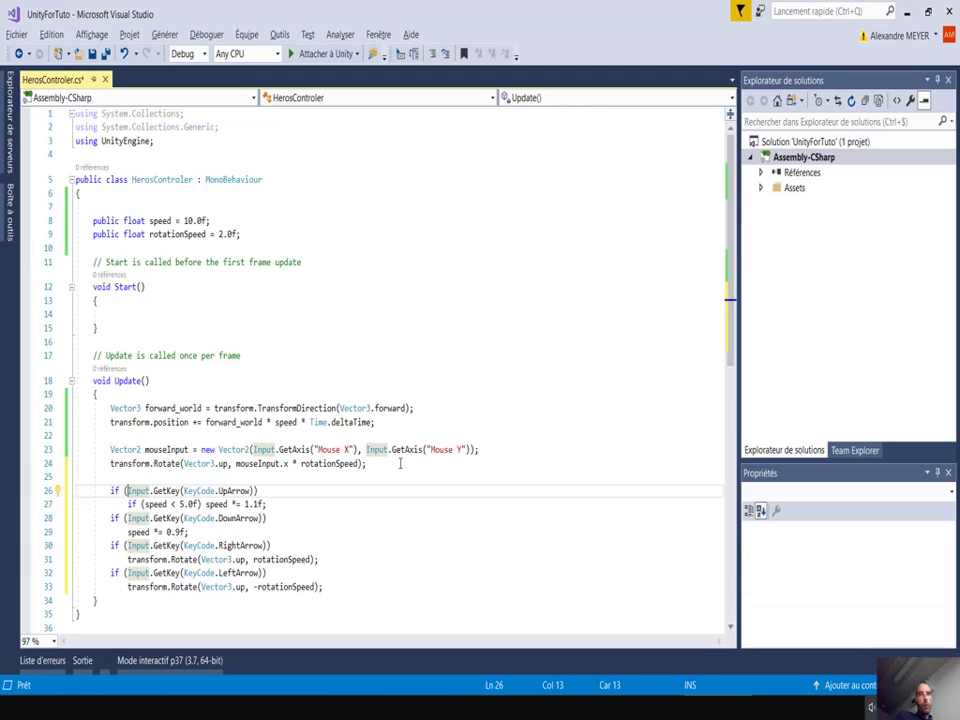
key(shift+Right)
key(shift+Right)
key(shift+Right)
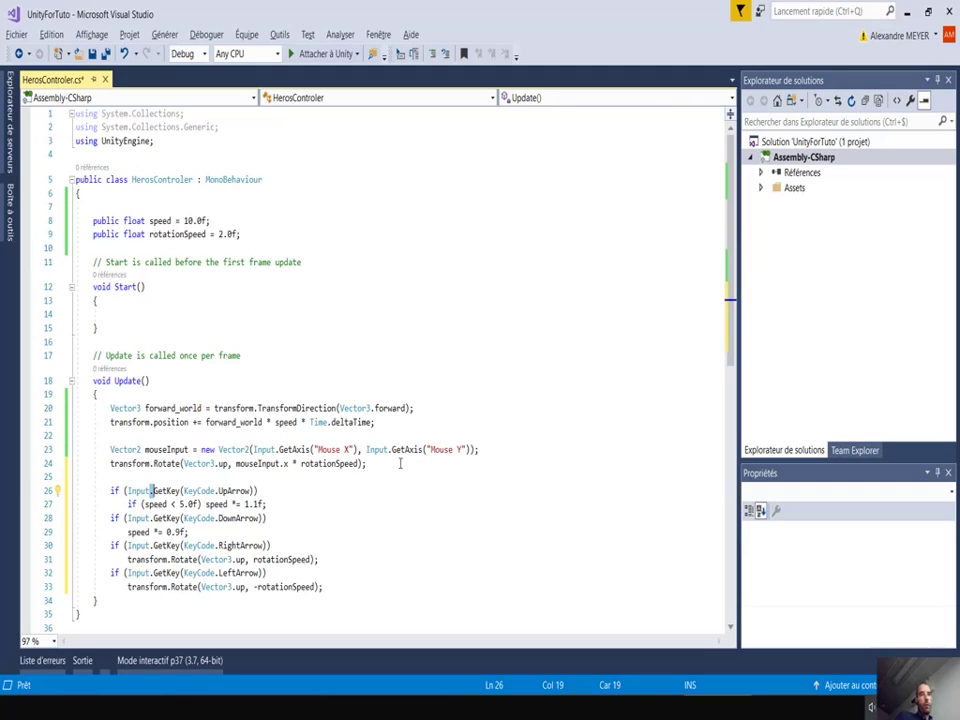
key(Right)
key(Right)
key(Right)
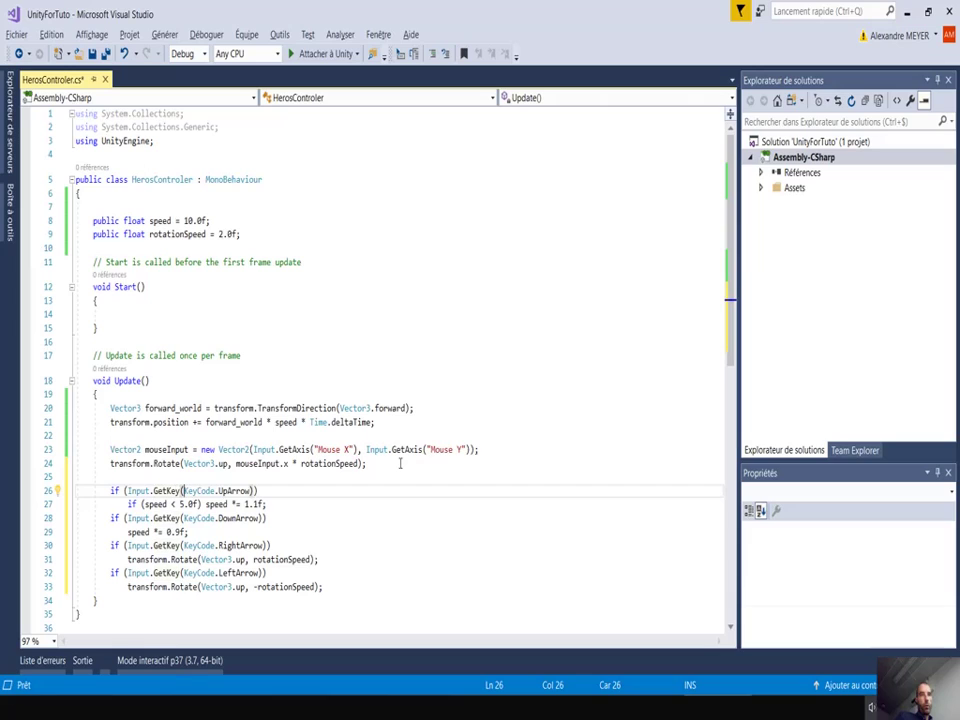
key(Right)
key(Right)
key(Right)
key(Right)
key(Right)
key(Right)
key(Right)
key(Right)
key(Right)
key(Right)
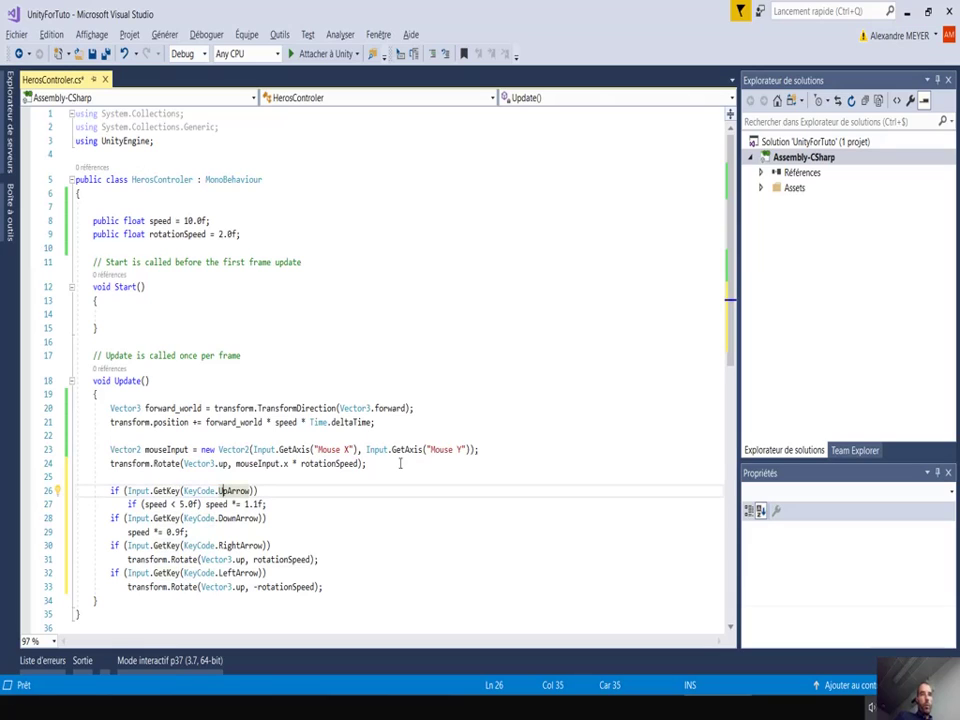
key(Right)
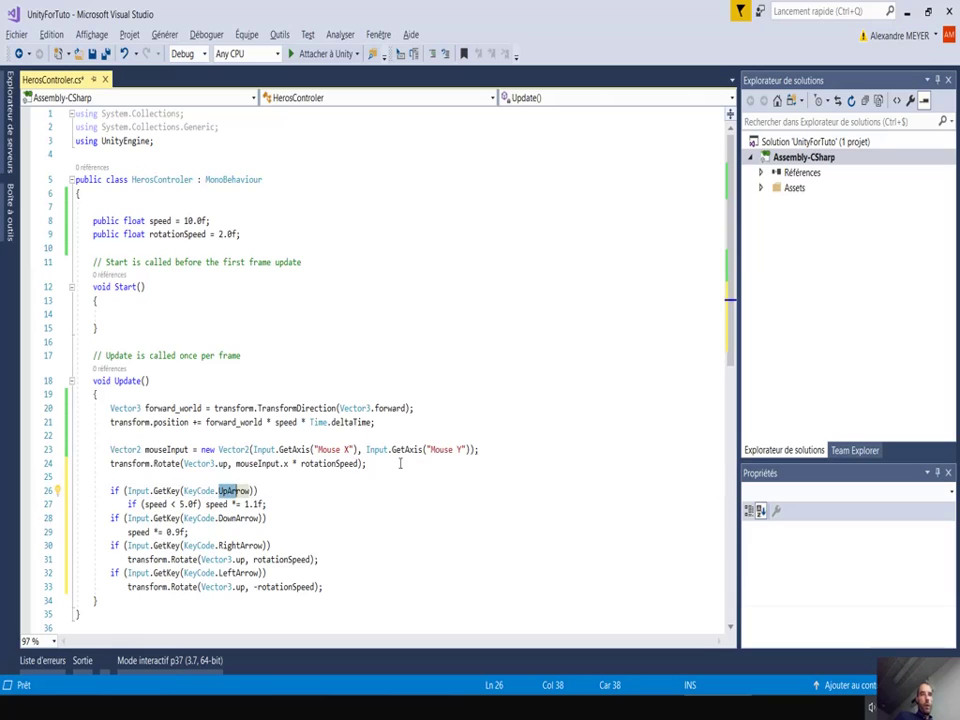
key(Right)
key(Right)
key(Right)
key(Right)
key(Left)
key(shift+Left)
key(shift+Left)
key(shift+Left)
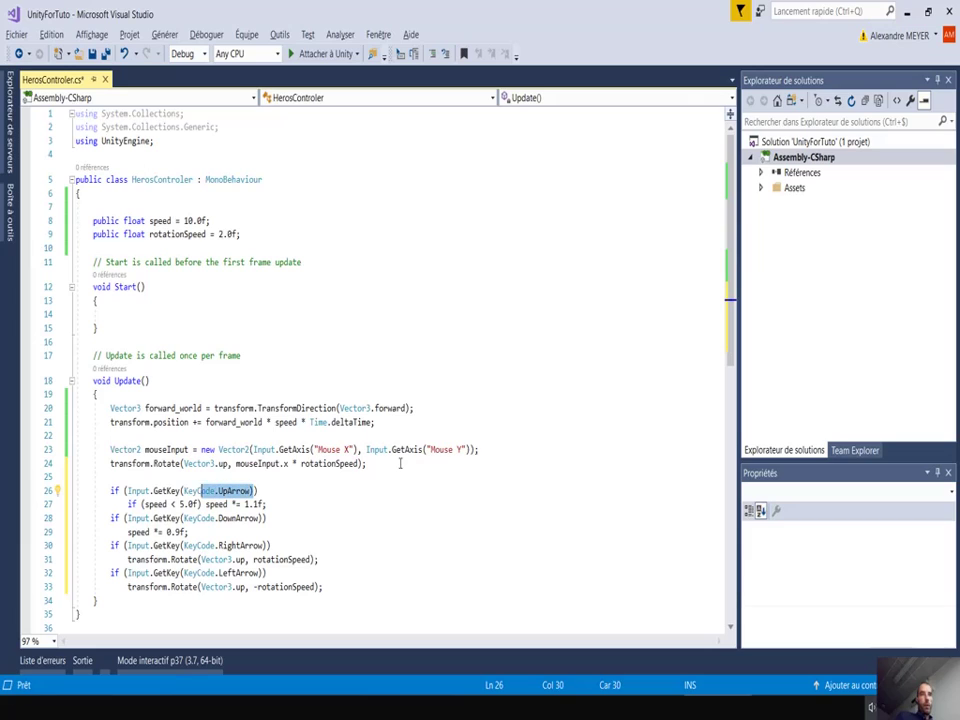
key(shift+Left)
key(shift+Left)
key(shift+Left)
key(Down)
key(Down)
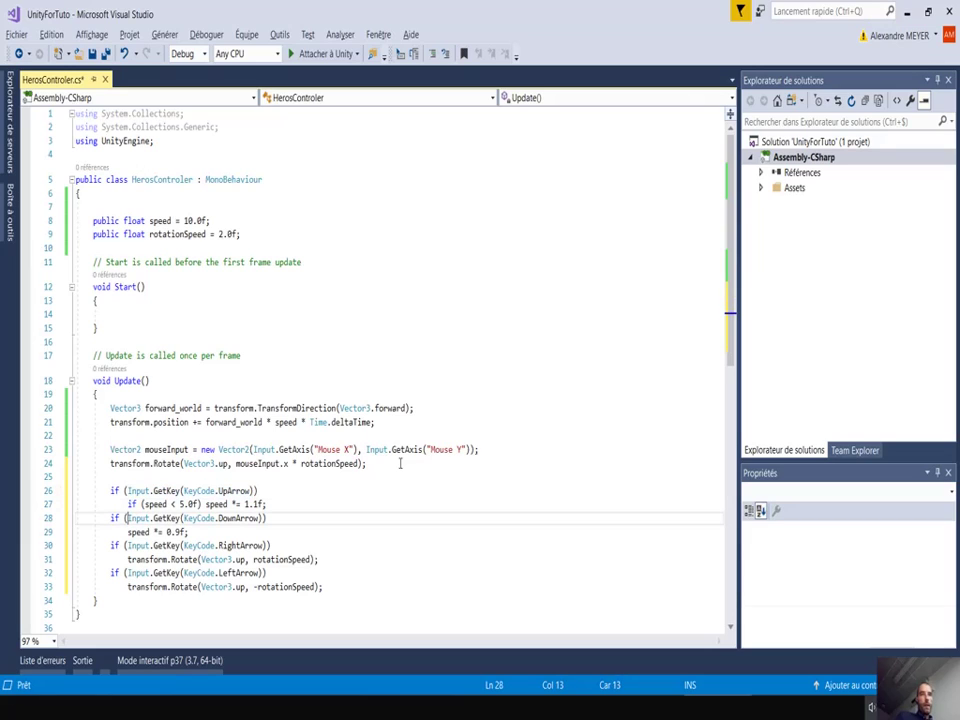
key(Up)
key(shift+Right)
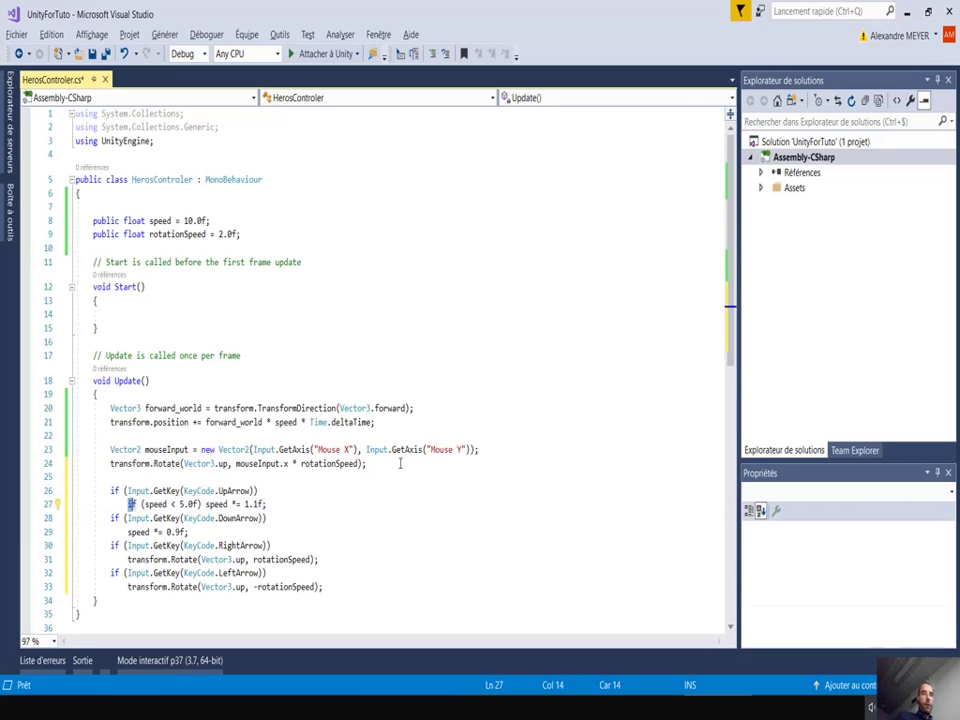
key(shift+Right)
key(shift+Right)
key(shift+Right)
key(shift+Right)
key(shift+Right)
key(shift+Right)
key(shift+Right)
key(shift+Right)
key(shift+Right)
key(shift+Right)
key(shift+Right)
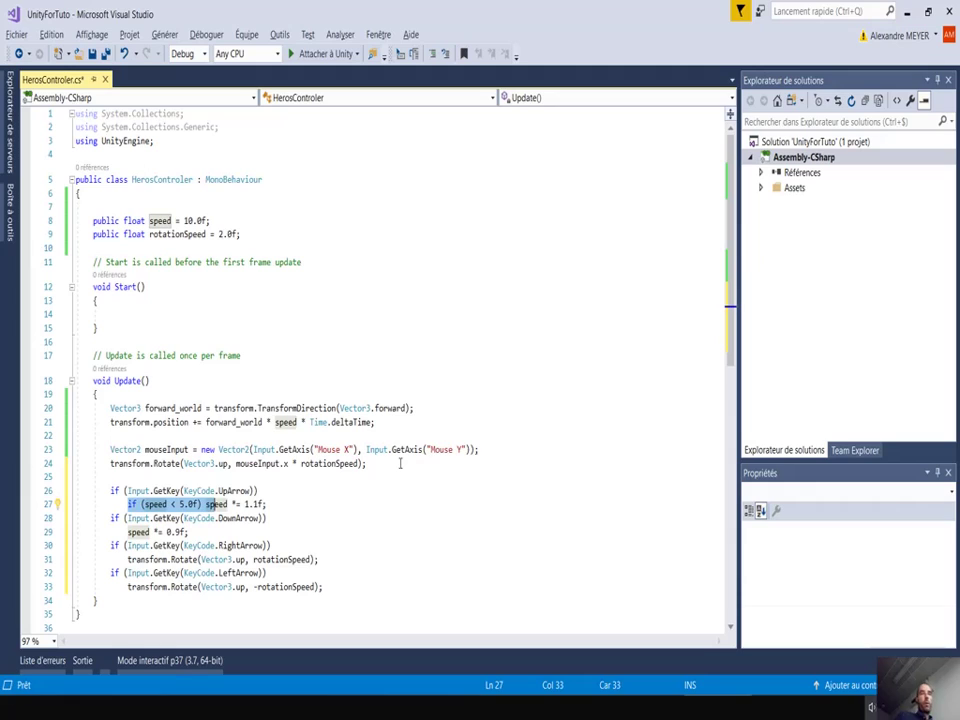
key(Right)
key(Right)
key(Right)
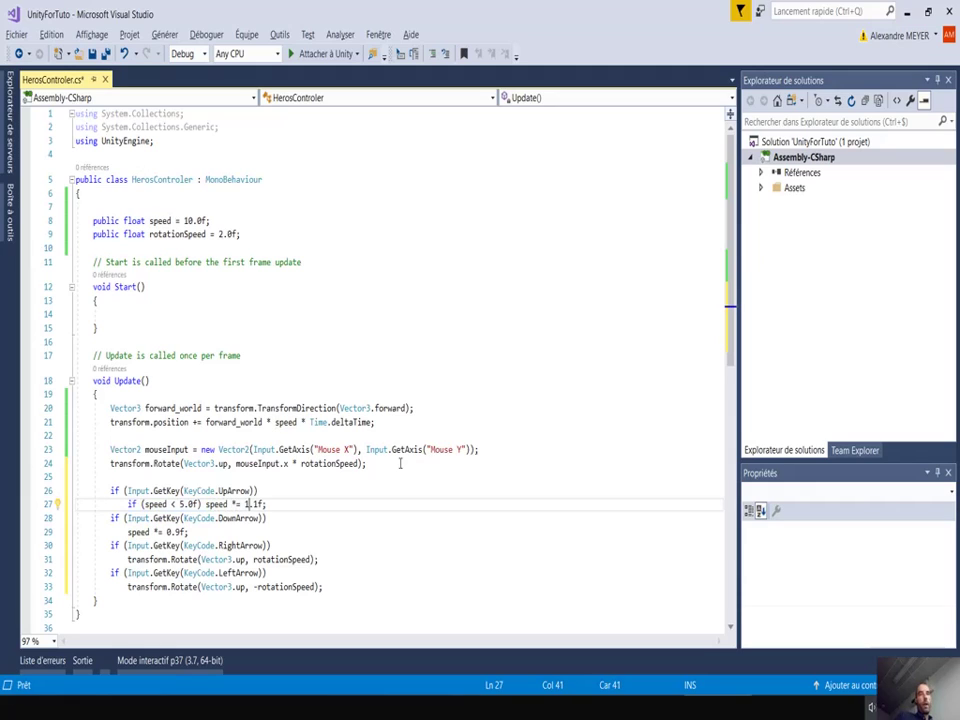
Review the DownArrow 0.9f slowdown and the right/left Rotate lines, then save and return to Unity
key(Down)
key(Right)
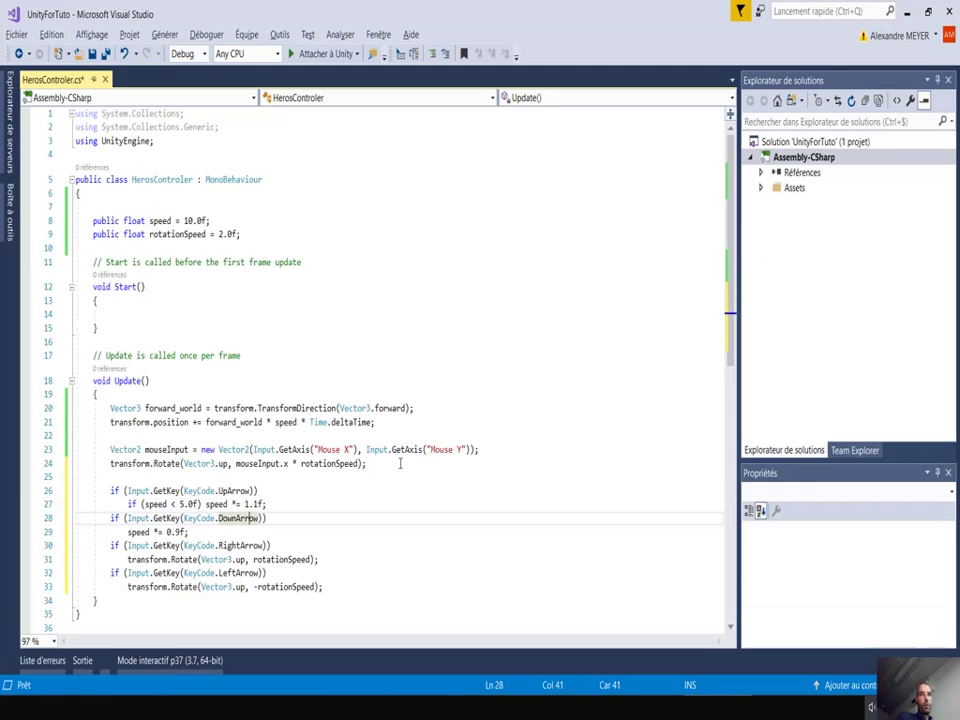
key(Right)
key(Down)
key(Left)
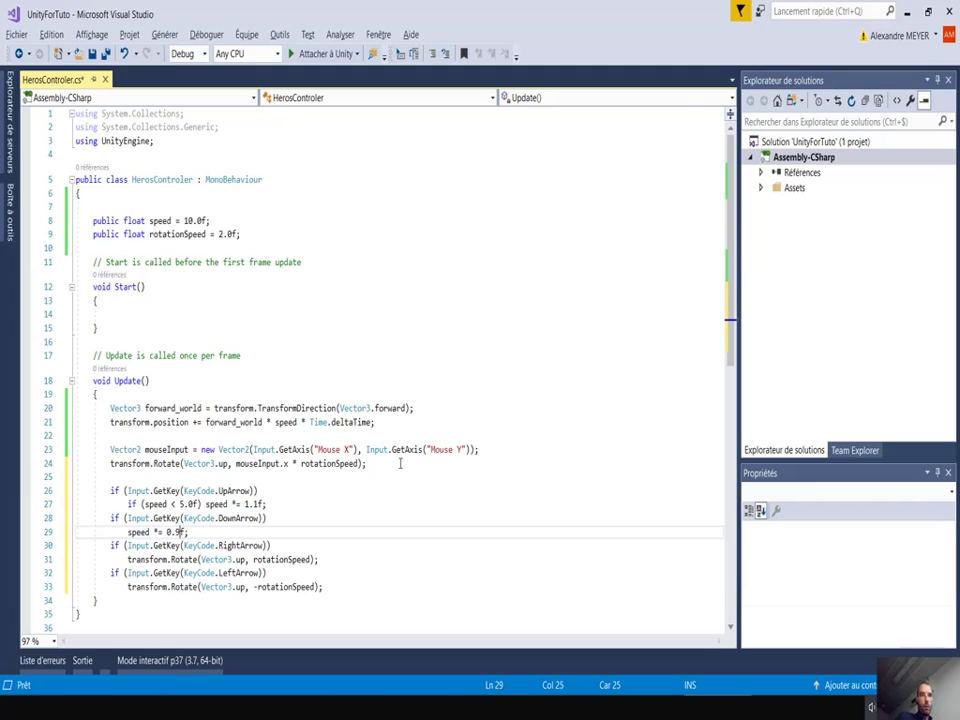
key(shift+Left)
key(shift+Left)
key(shift+Left)
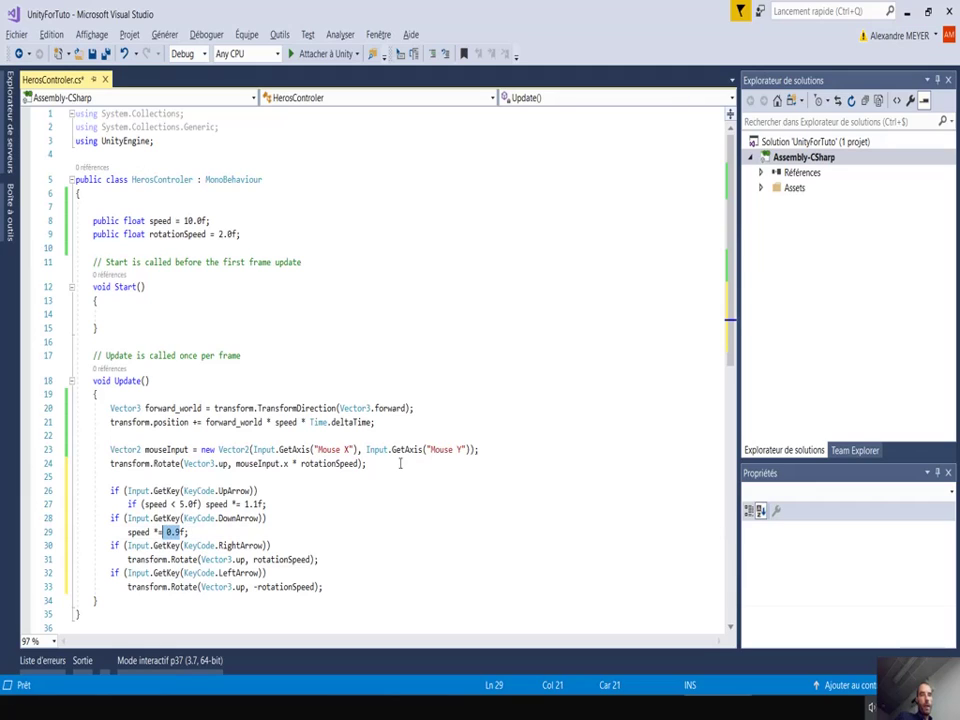
key(Left)
key(Down)
key(Right)
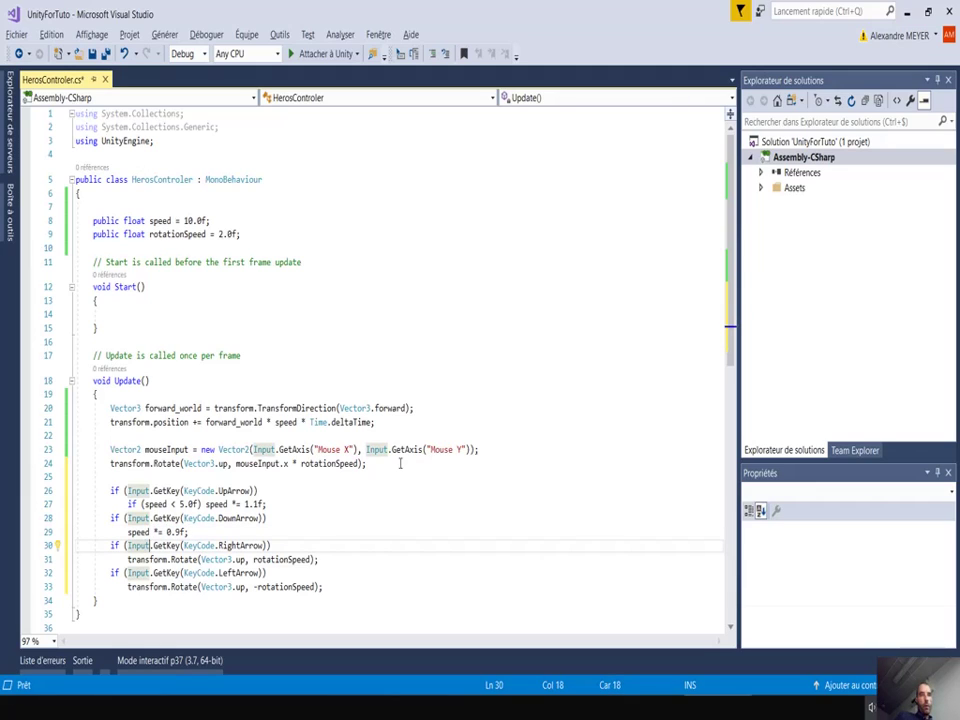
key(Right)
key(Right)
key(Right)
key(Down)
key(Right)
key(Right)
key(Right)
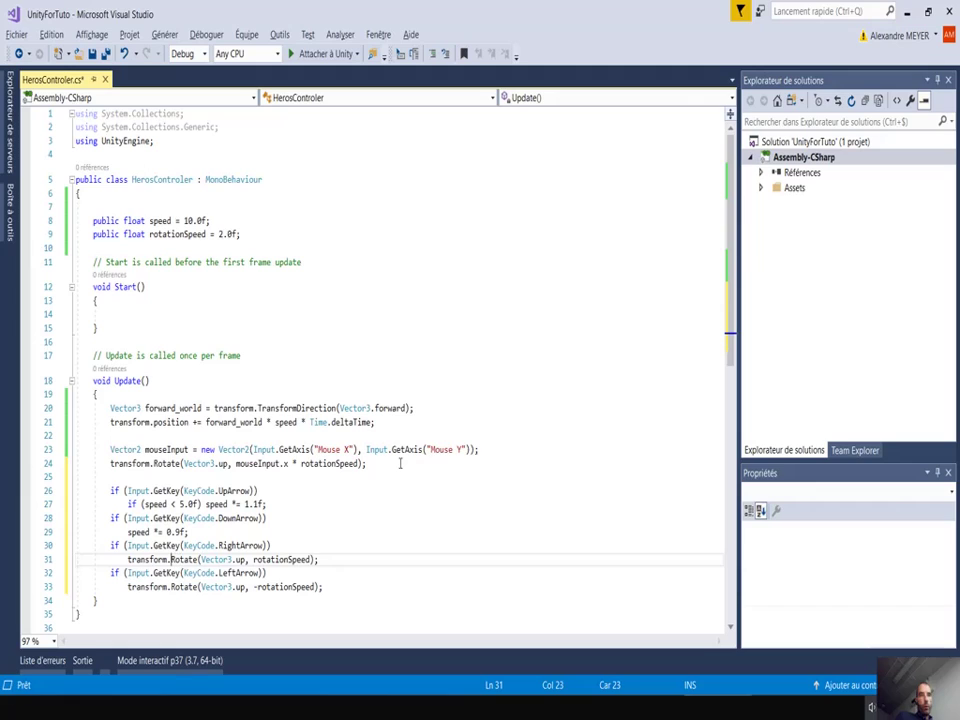
key(shift+Right)
key(shift+Right)
key(shift+Right)
key(shift+Right)
key(shift+Right)
key(shift+Right)
key(shift+Right)
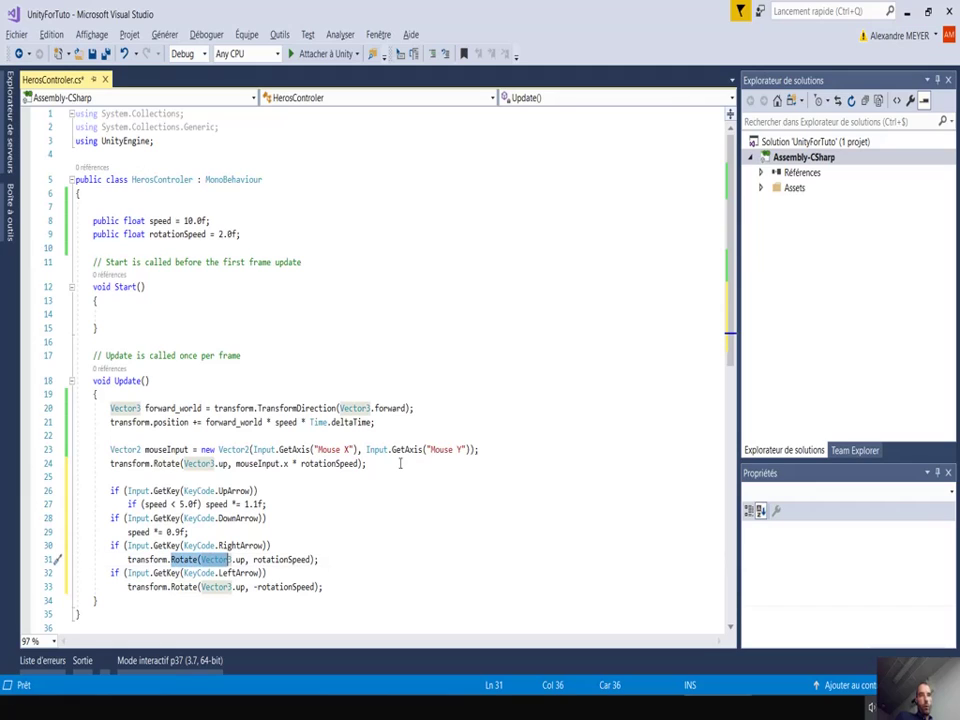
key(Down)
key(Down)
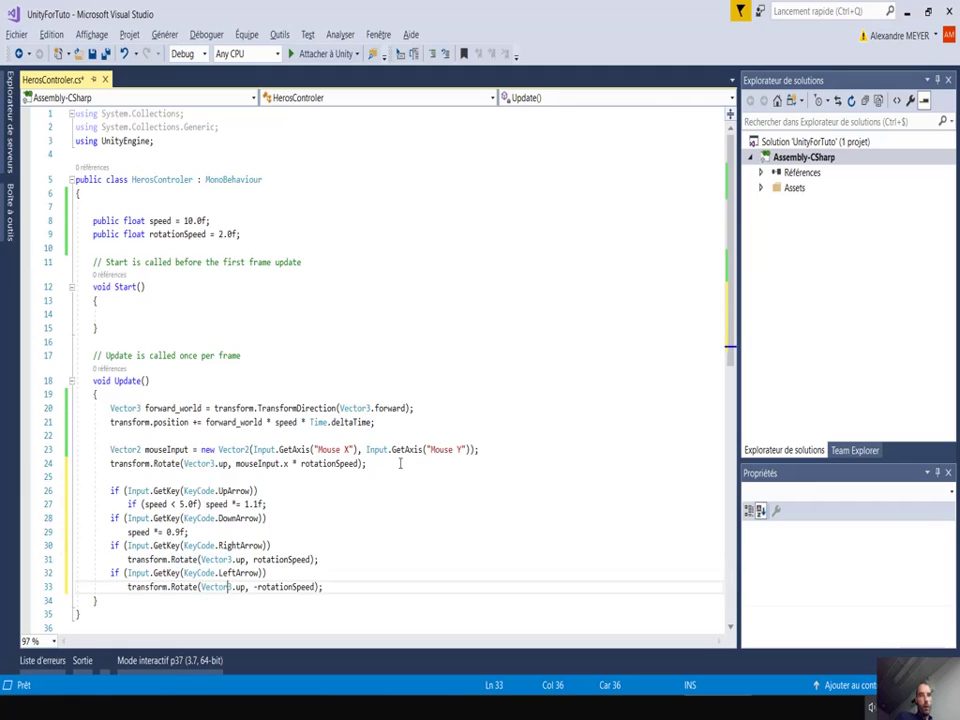
key(ctrl+s)
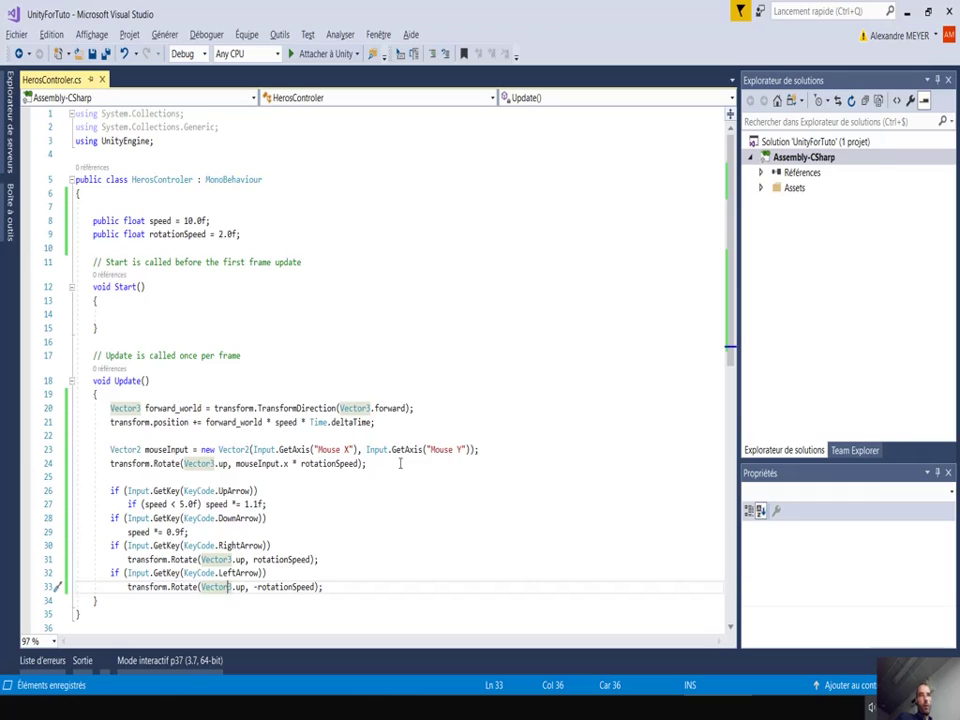
key(alt+Tab)
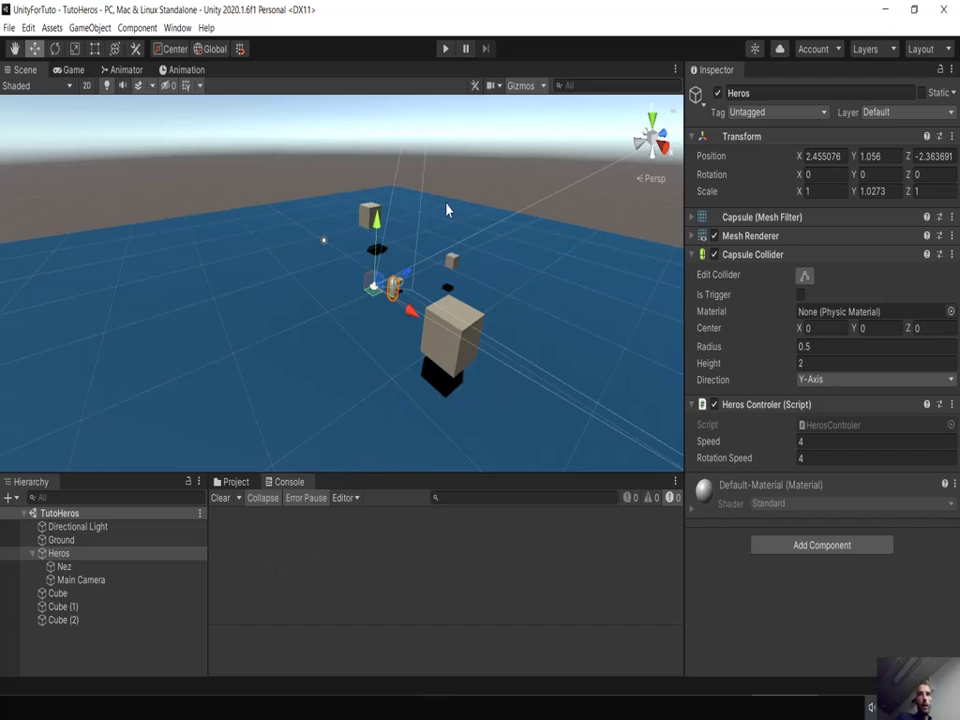
Start Play mode and drive the hero forward, turning right and left around the cubes
click(442, 52)
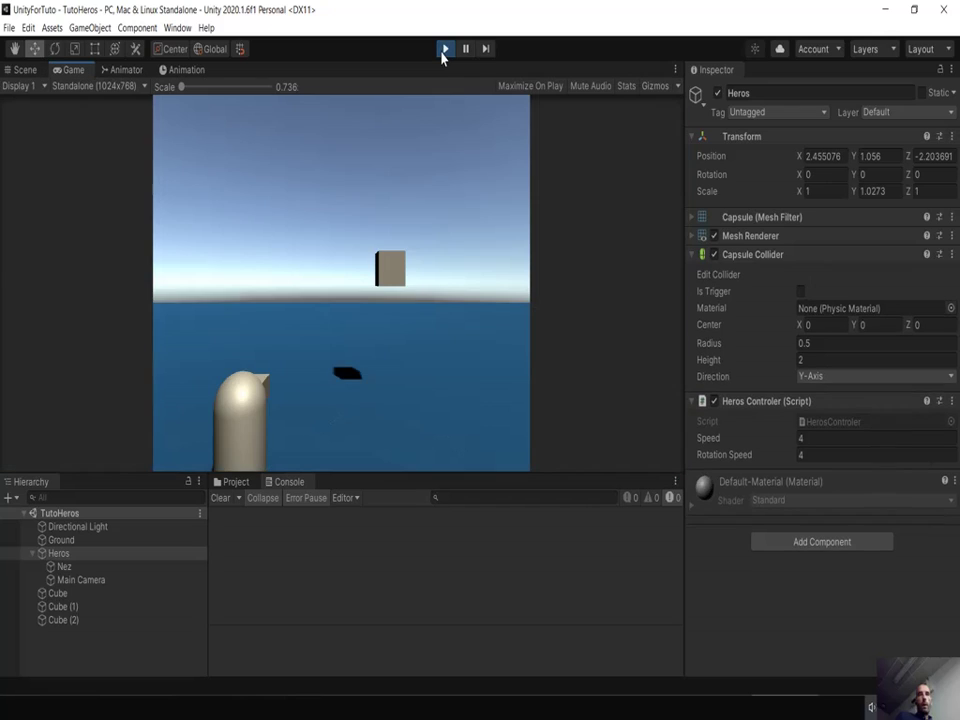
key(Up)
key(Right)
key(Up)
key(Right)
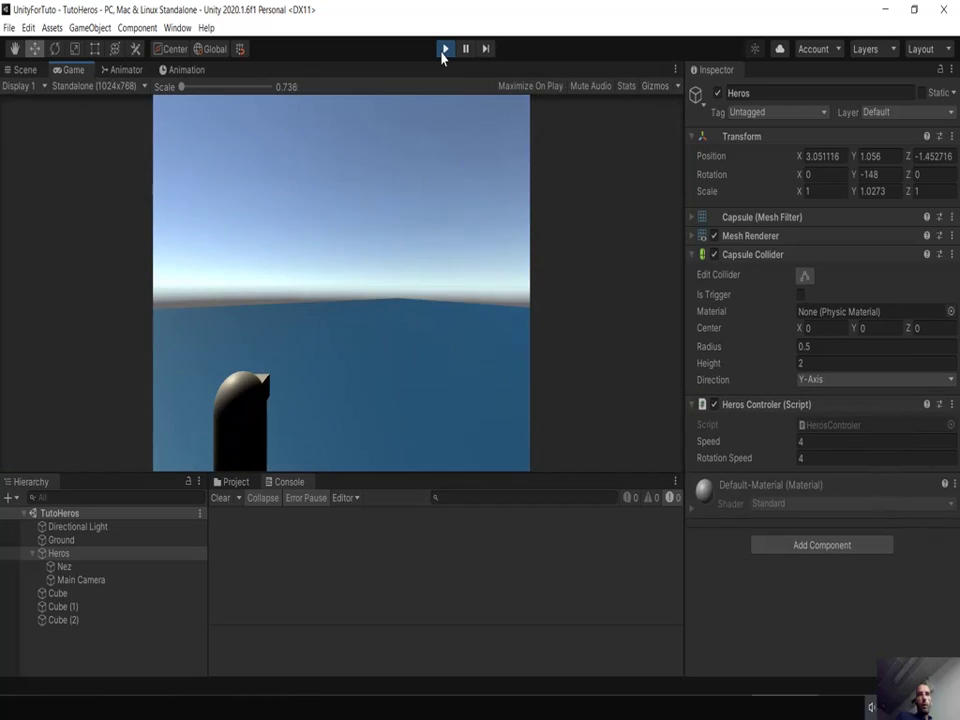
key(Up)
key(Right)
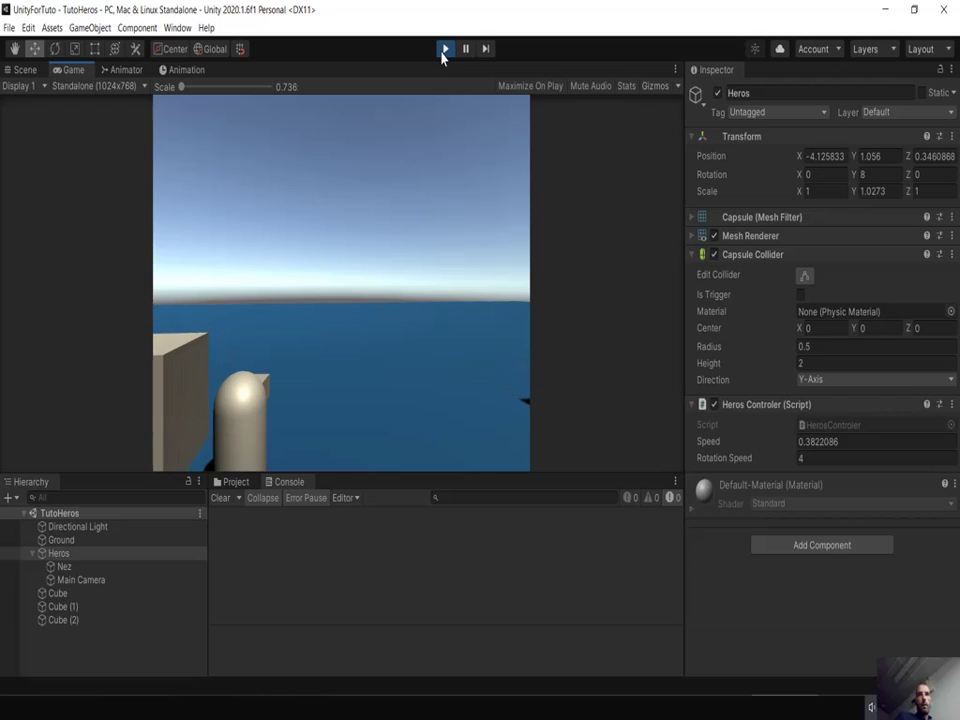
key(Up)
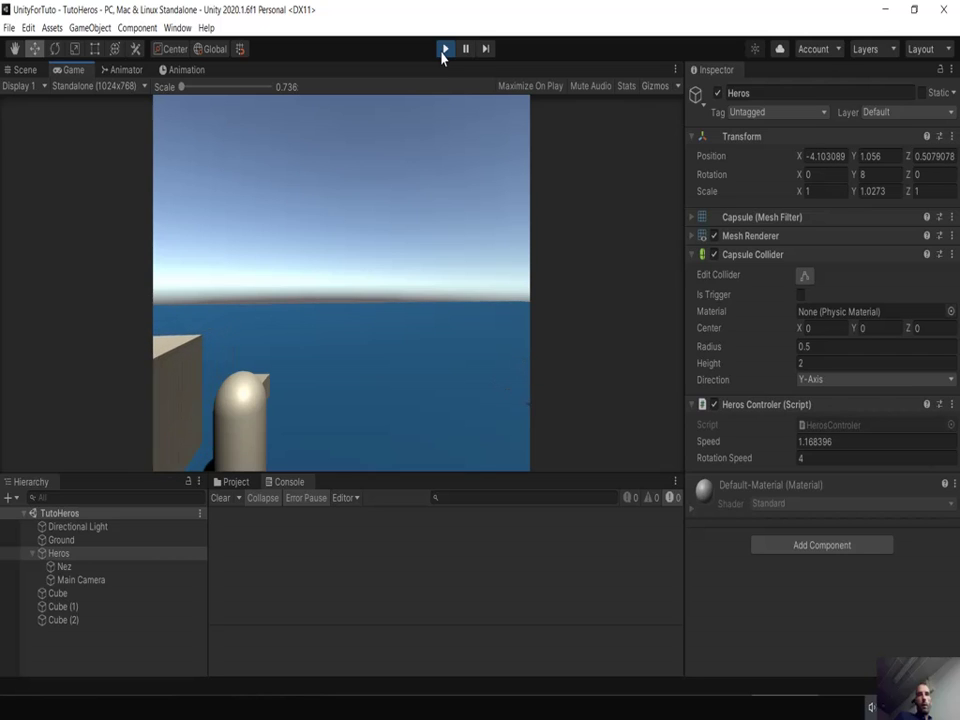
key(Right)
key(Up)
key(Right)
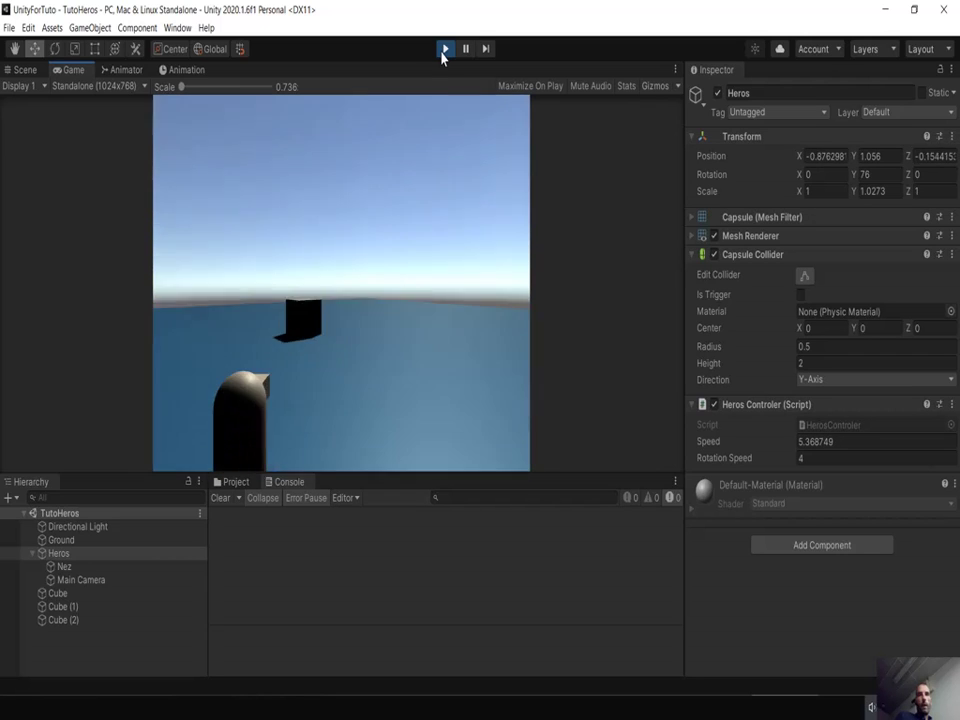
key(Right)
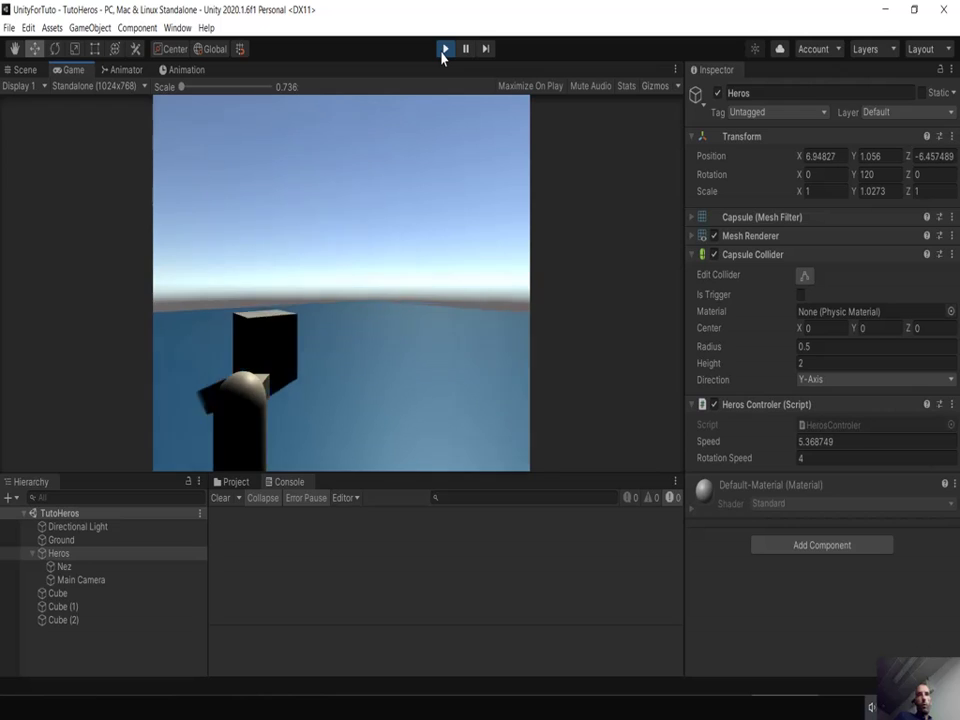
key(Right)
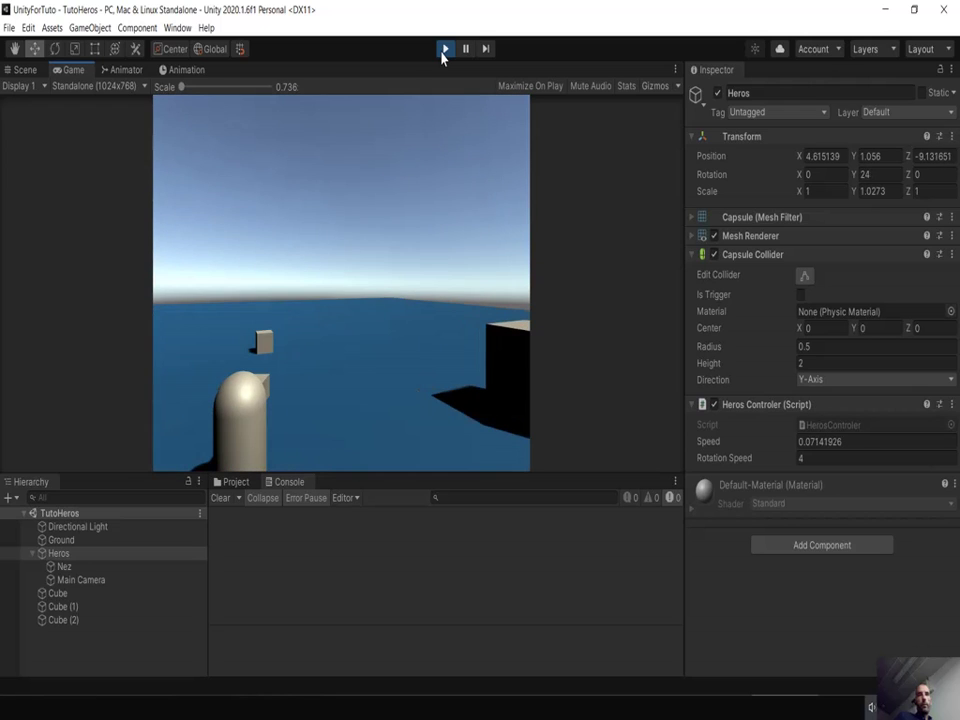
key(Right)
key(Left)
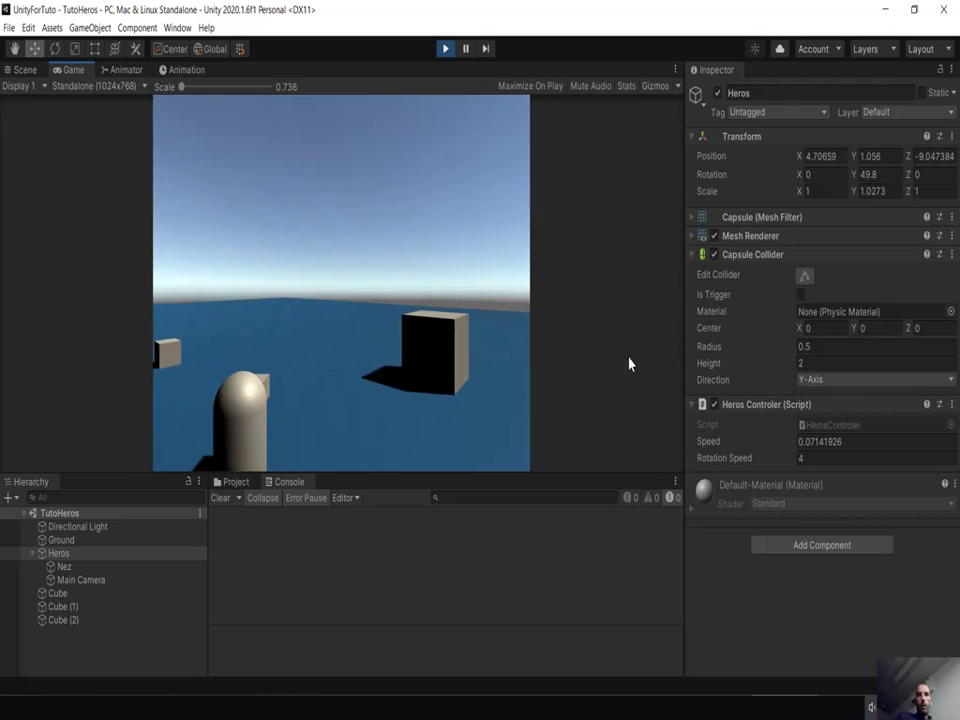
key(Right)
key(Left)
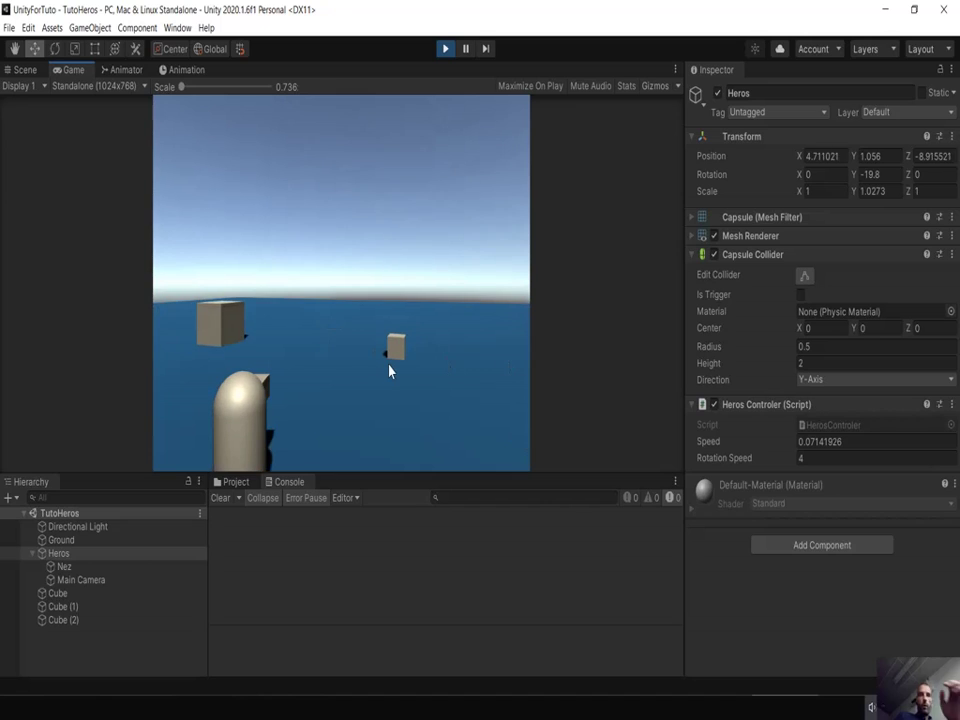
key(Right)
key(Left)
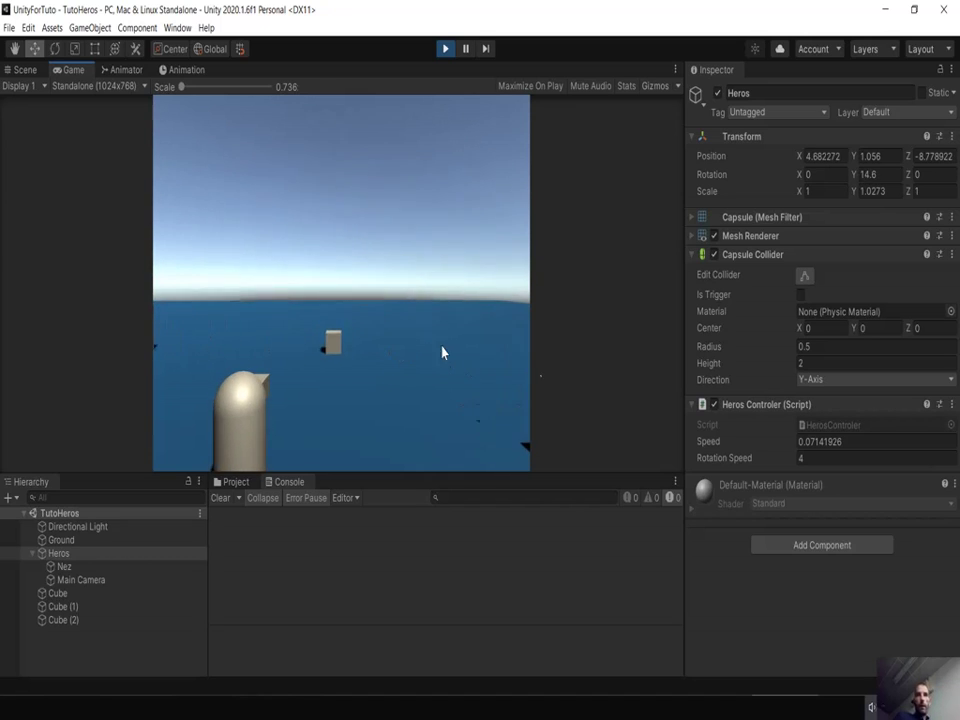
key(Right)
key(Right)
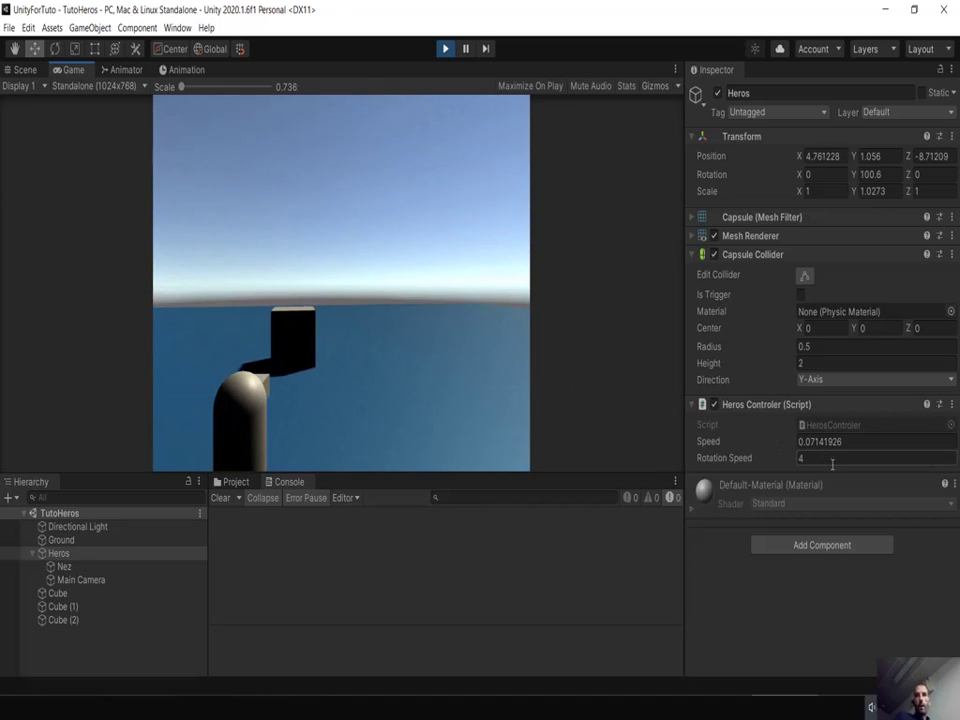
Lower the hero's Rotation Speed to 2 and test the slower left turns
click(832, 460)
text(2)
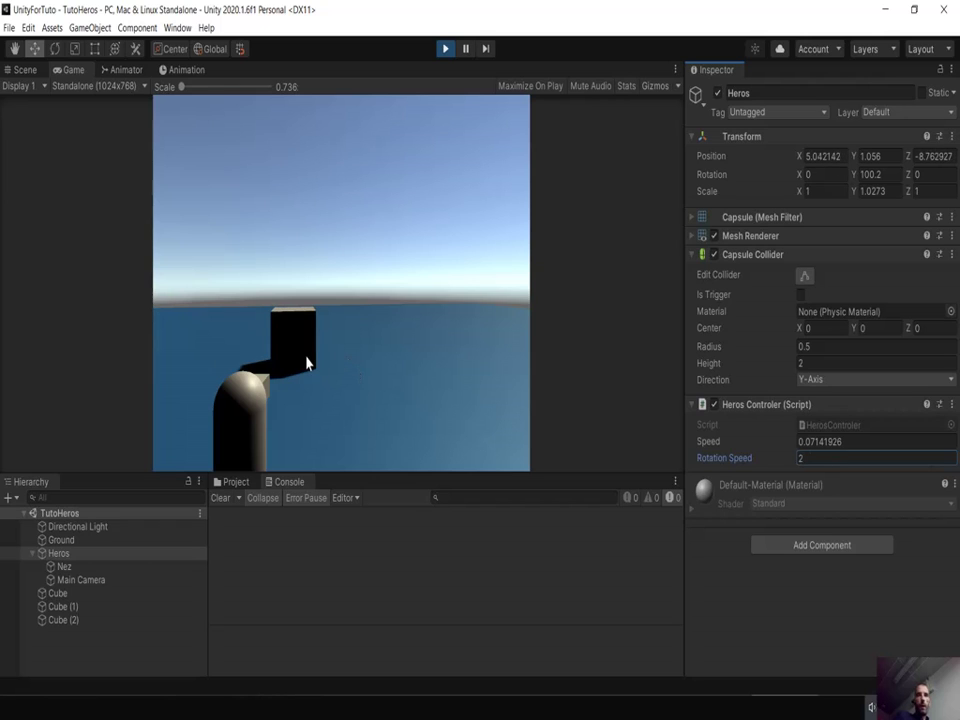
key(Left)
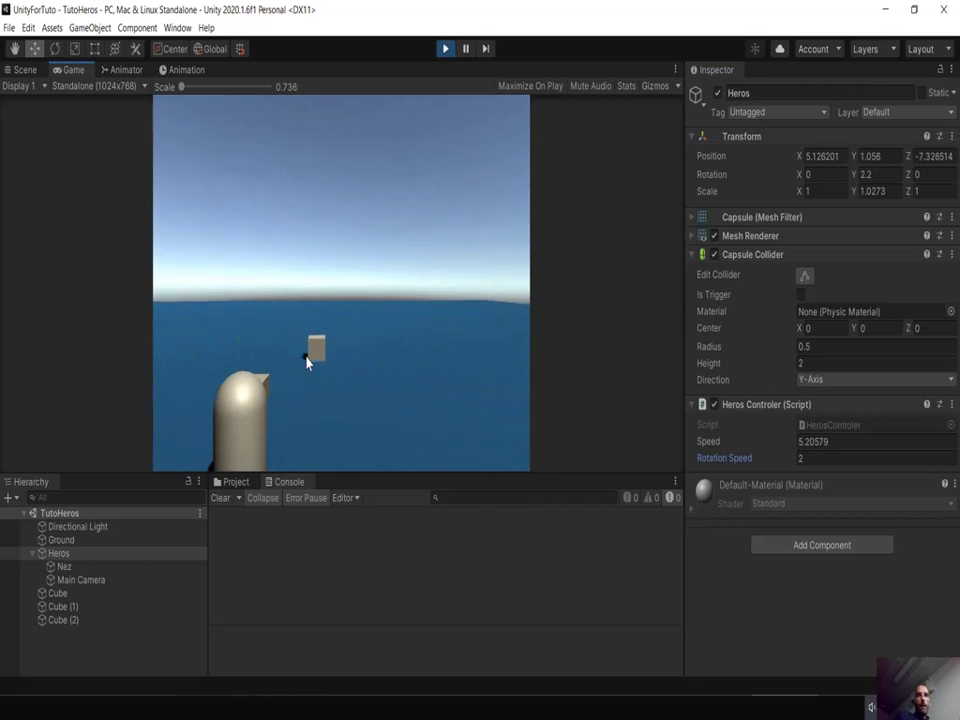
key(Up)
key(Left)
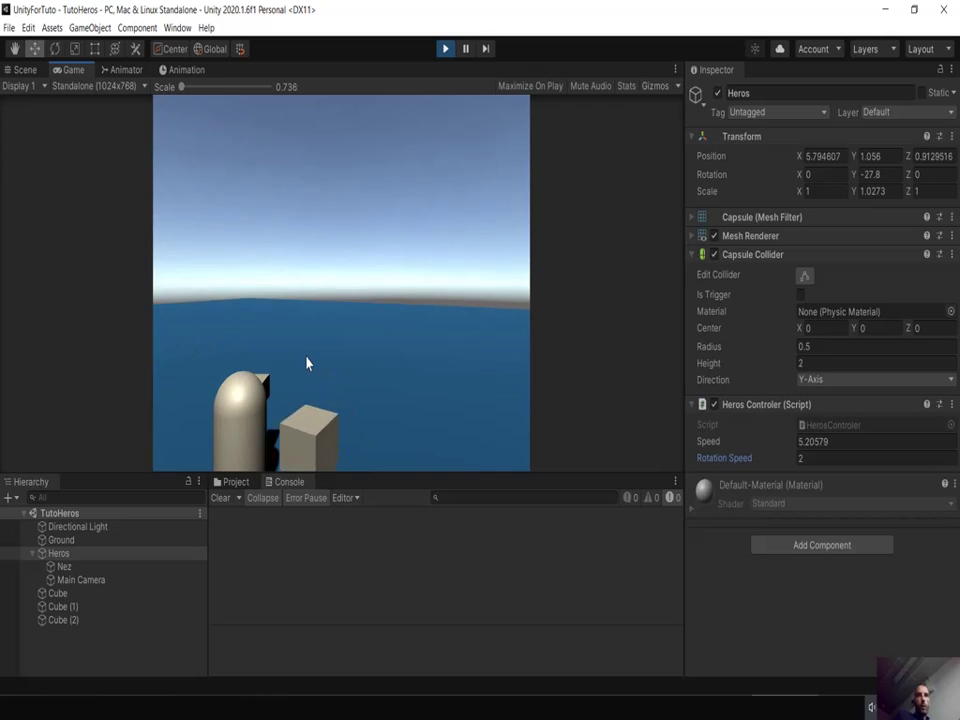
key(Up)
key(Left)
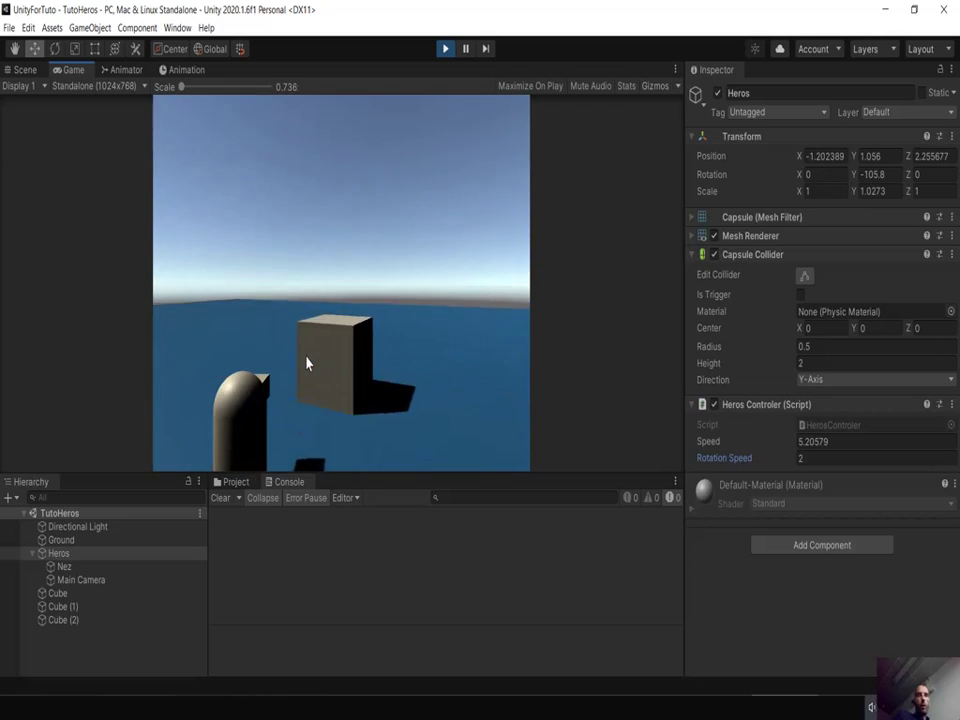
key(Up)
key(Left)
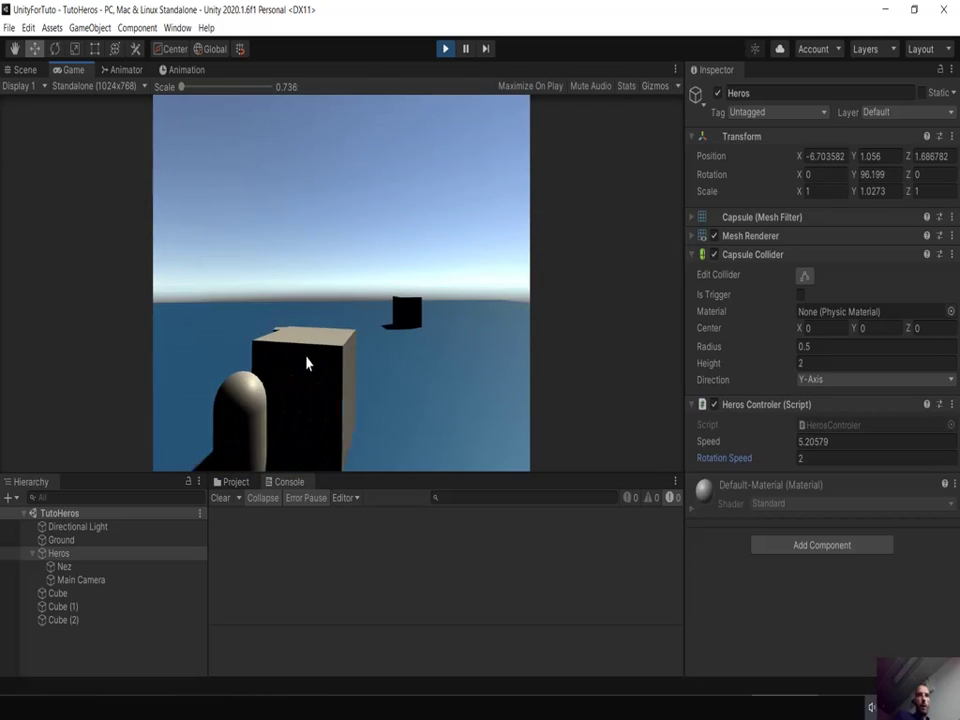
Steer the hero toward the big cube and around it at the new turning rate
key(Up)
key(Right)
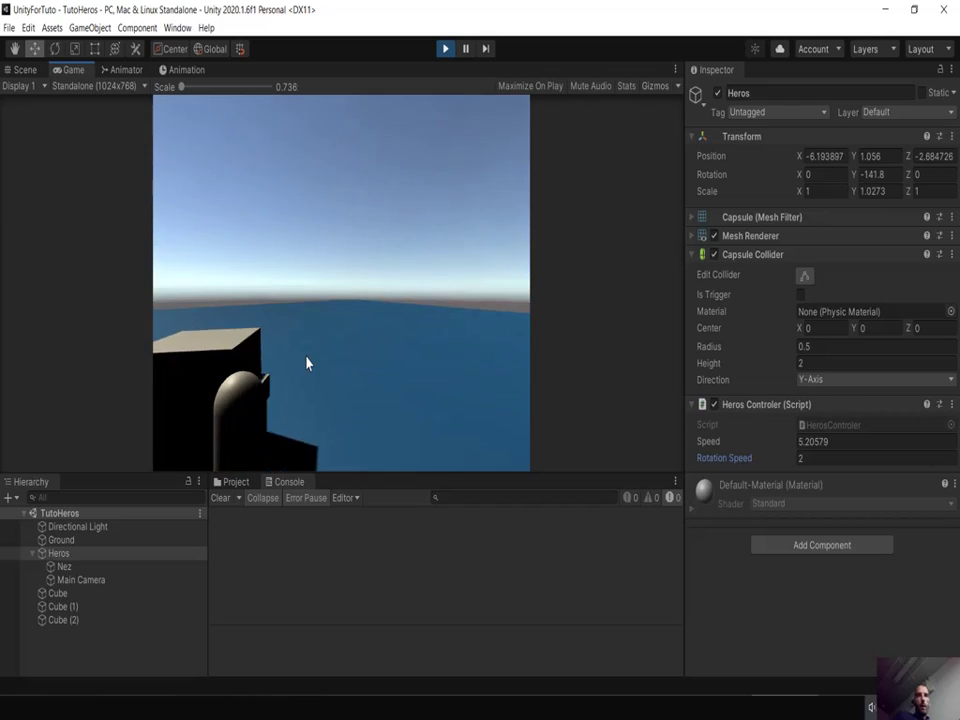
key(Up)
key(Left)
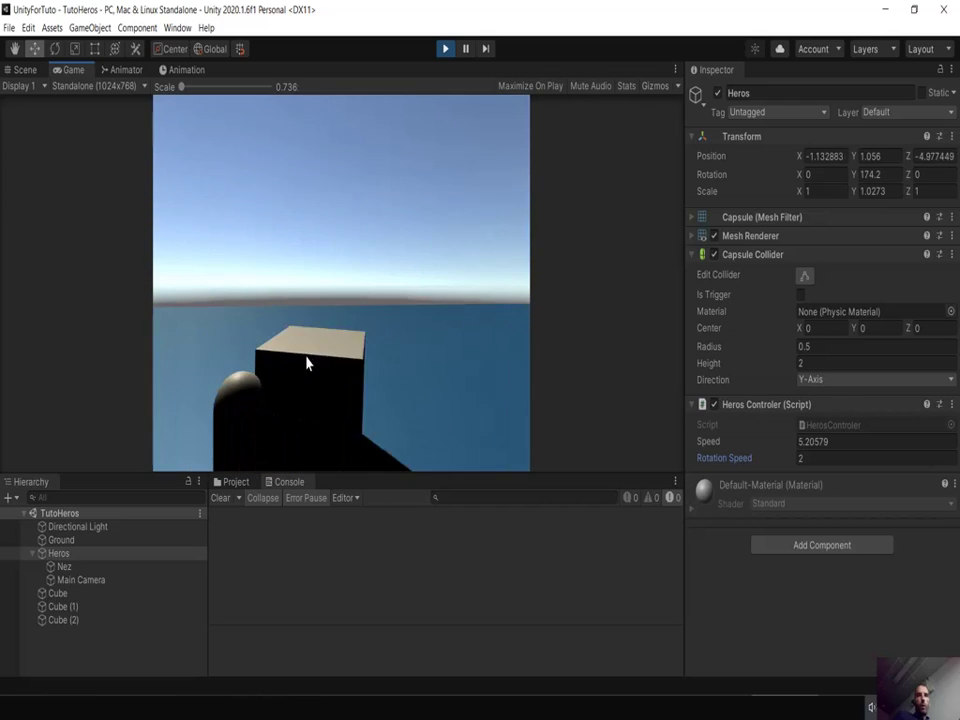
key(Up)
key(Left)
key(Up)
key(Left)
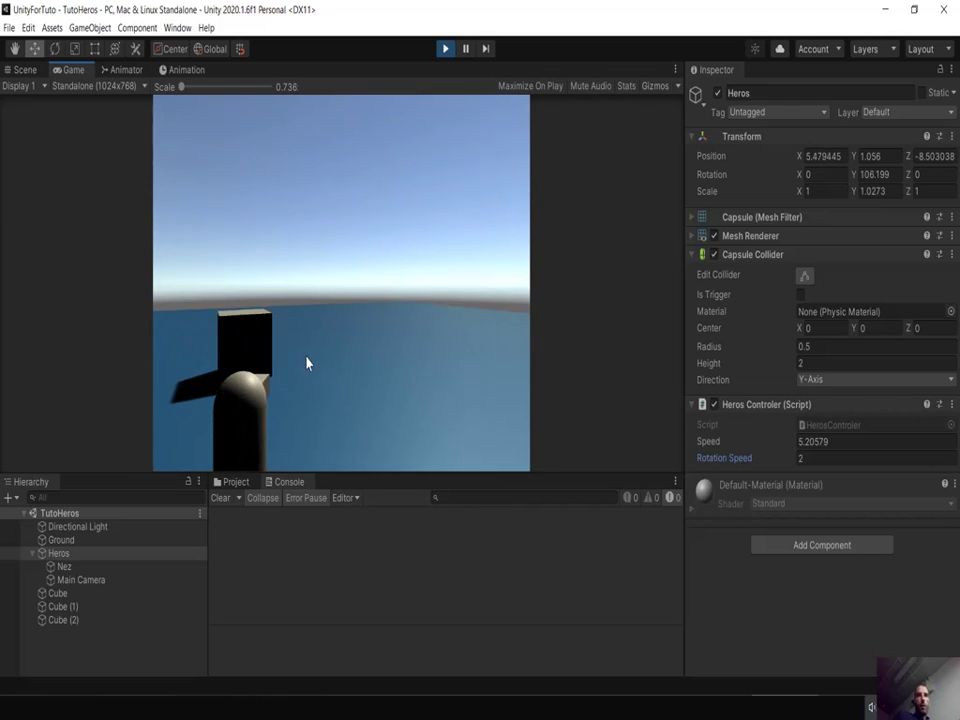
key(Up)
key(Left)
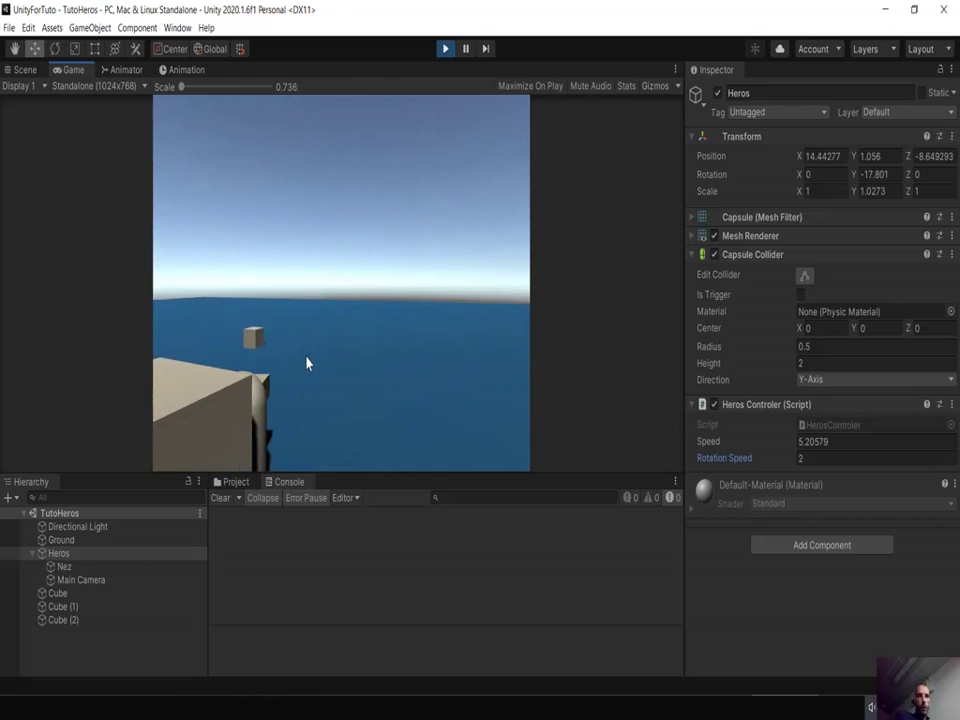
key(Up)
key(Right)
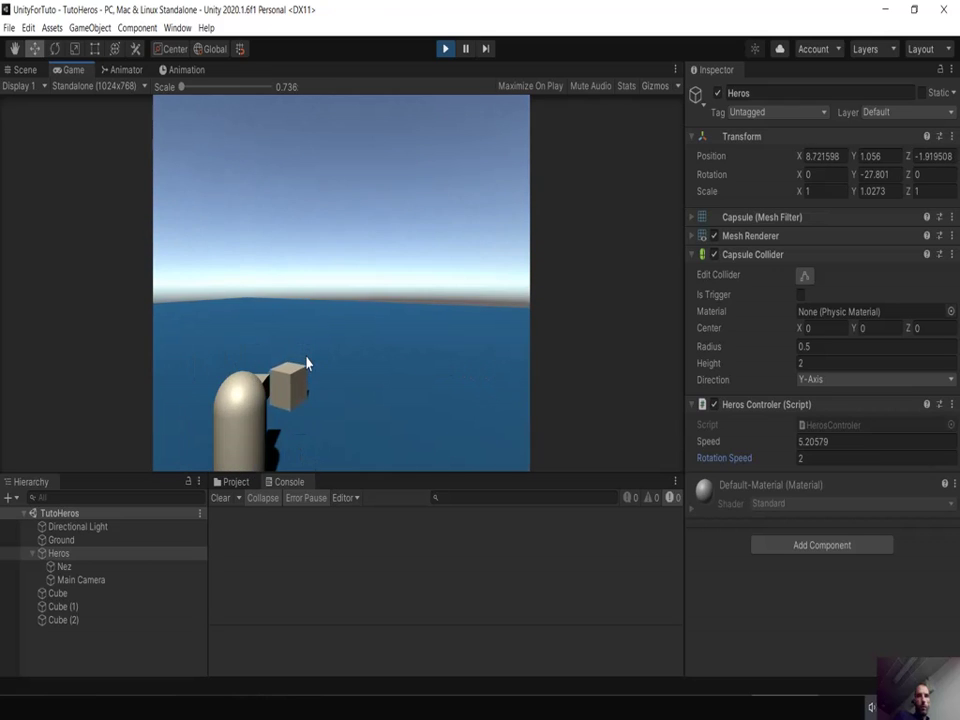
key(Up)
key(Left)
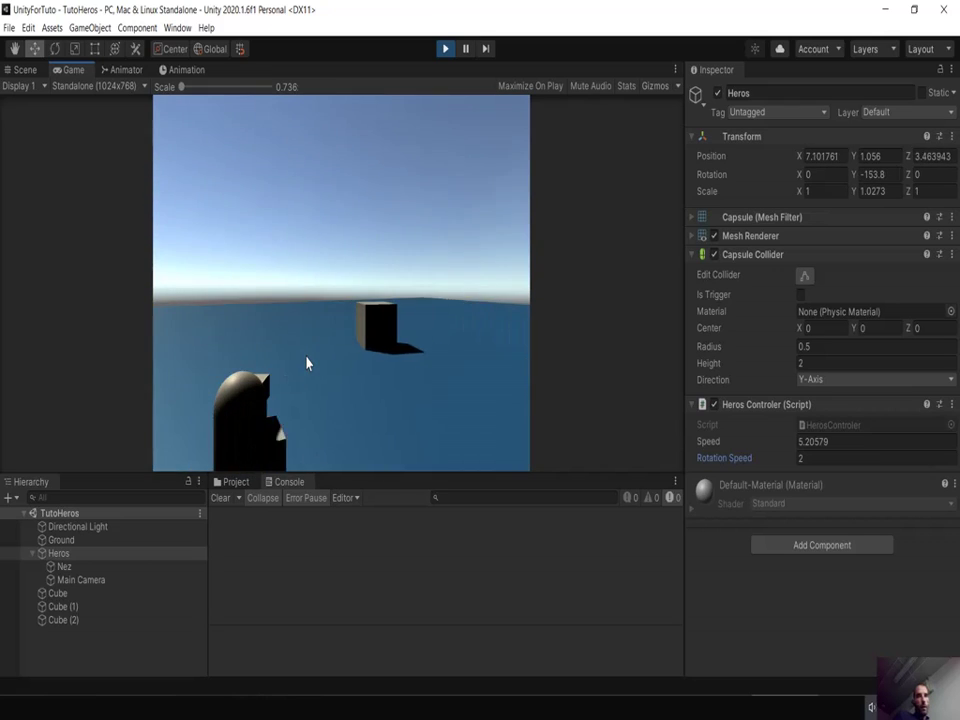
key(Up)
key(Right)
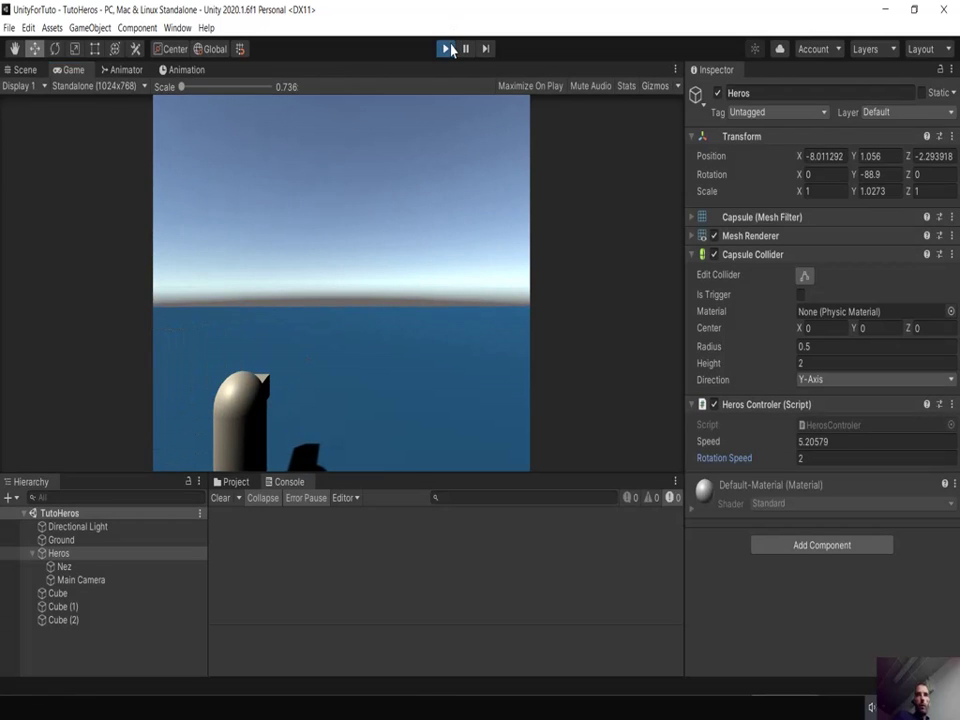
click(447, 49)
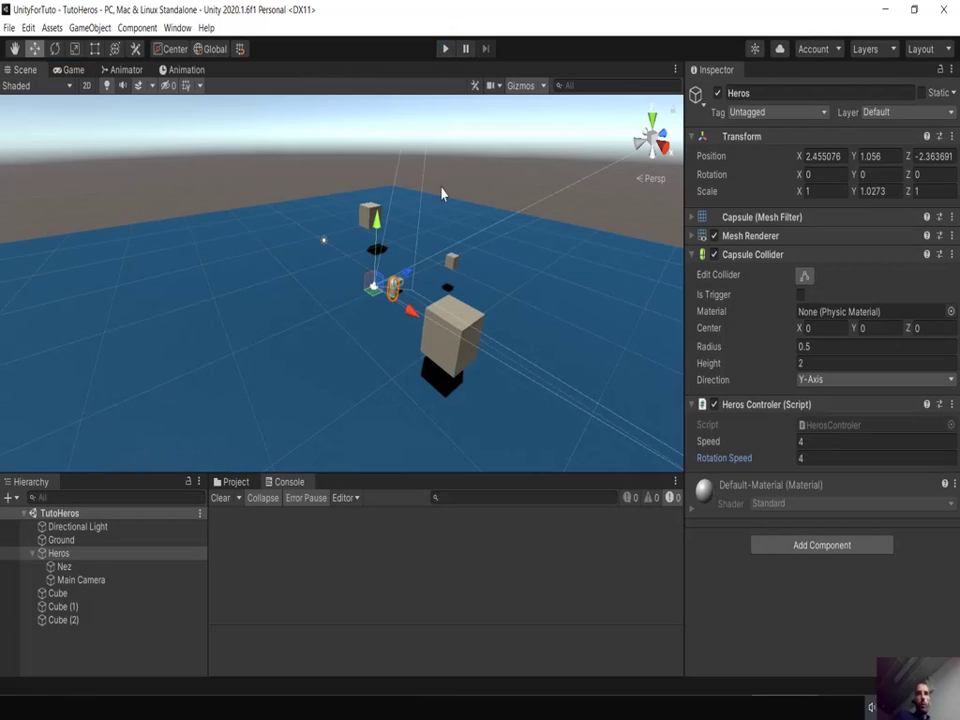
click(62, 594)
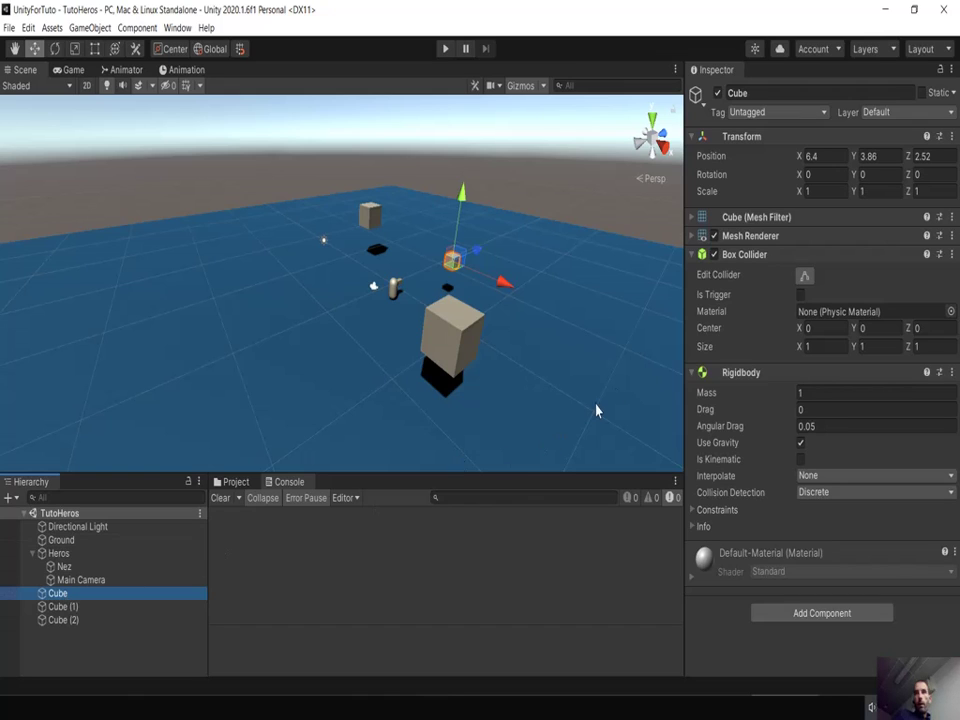
click(458, 338)
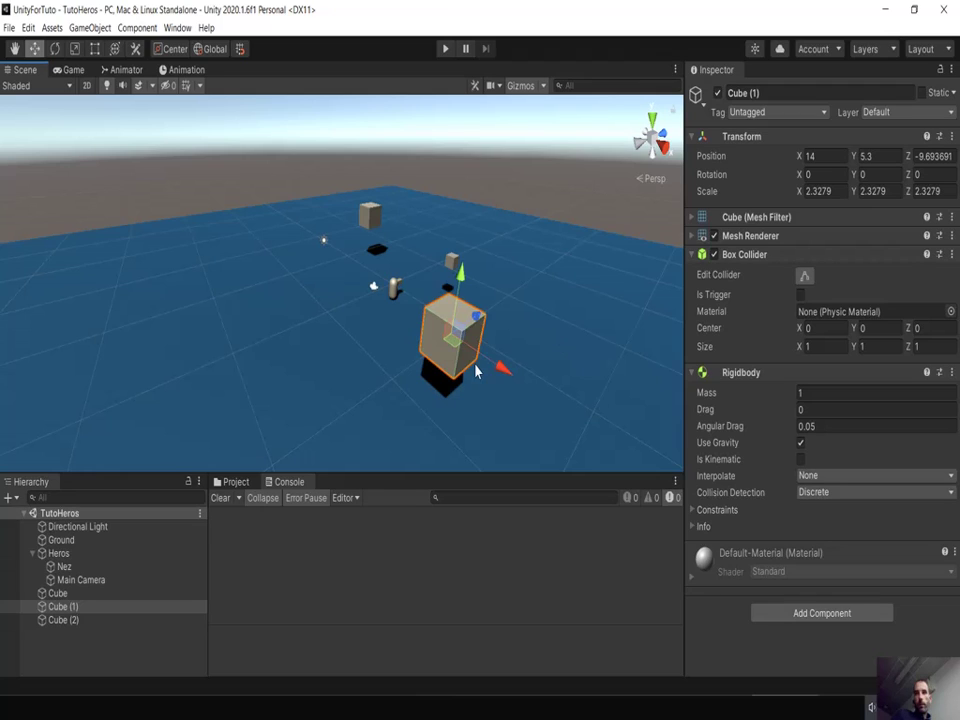
click(64, 594)
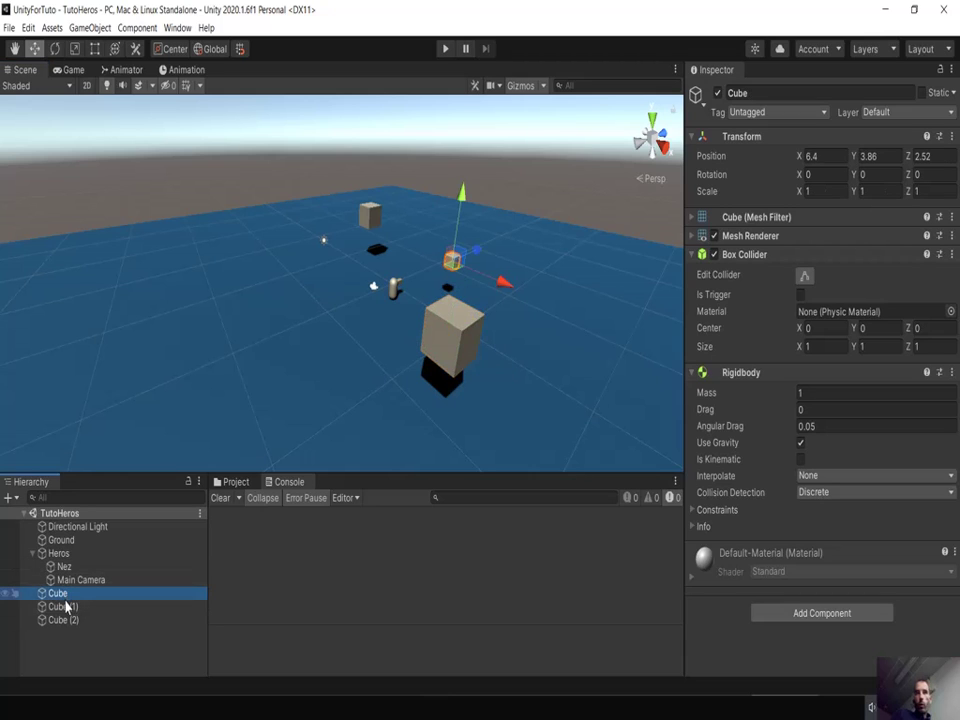
click(66, 606)
click(67, 596)
click(67, 608)
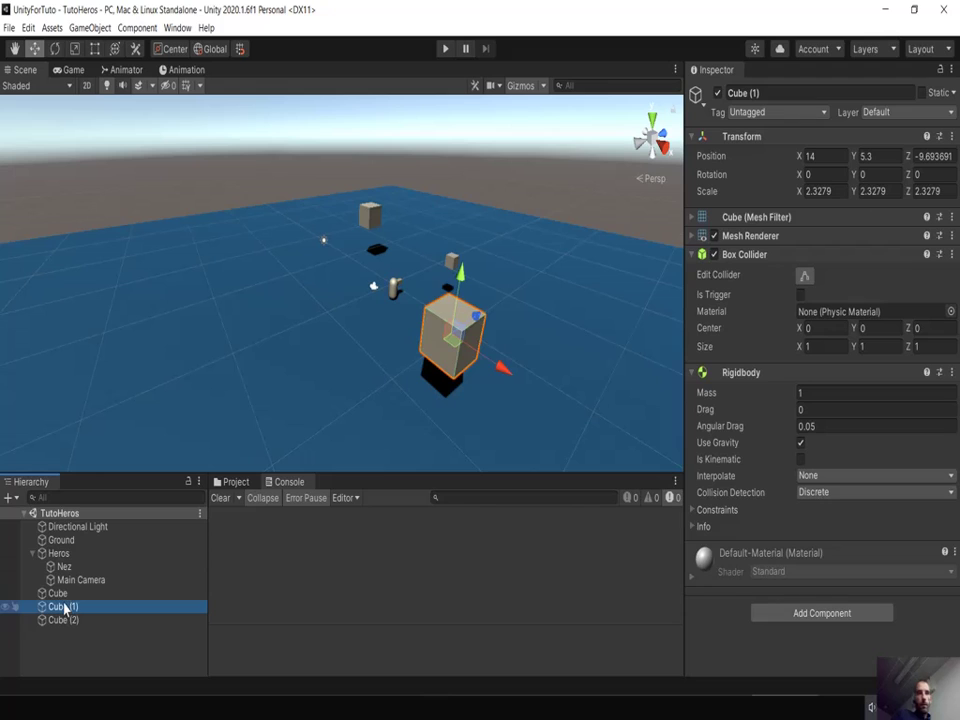
click(62, 596)
click(59, 606)
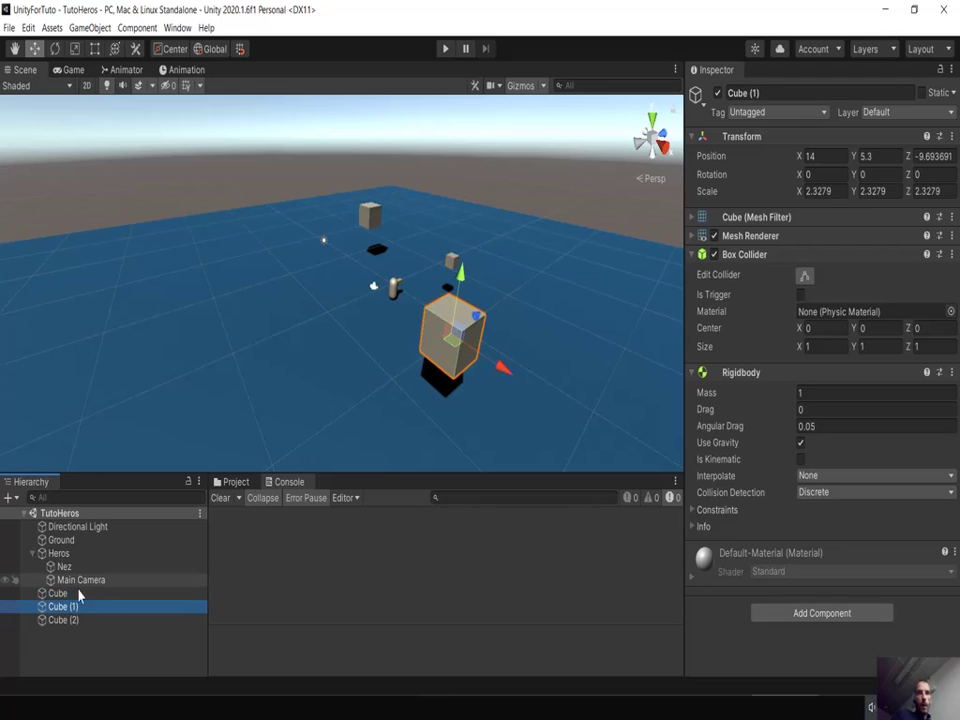
click(61, 556)
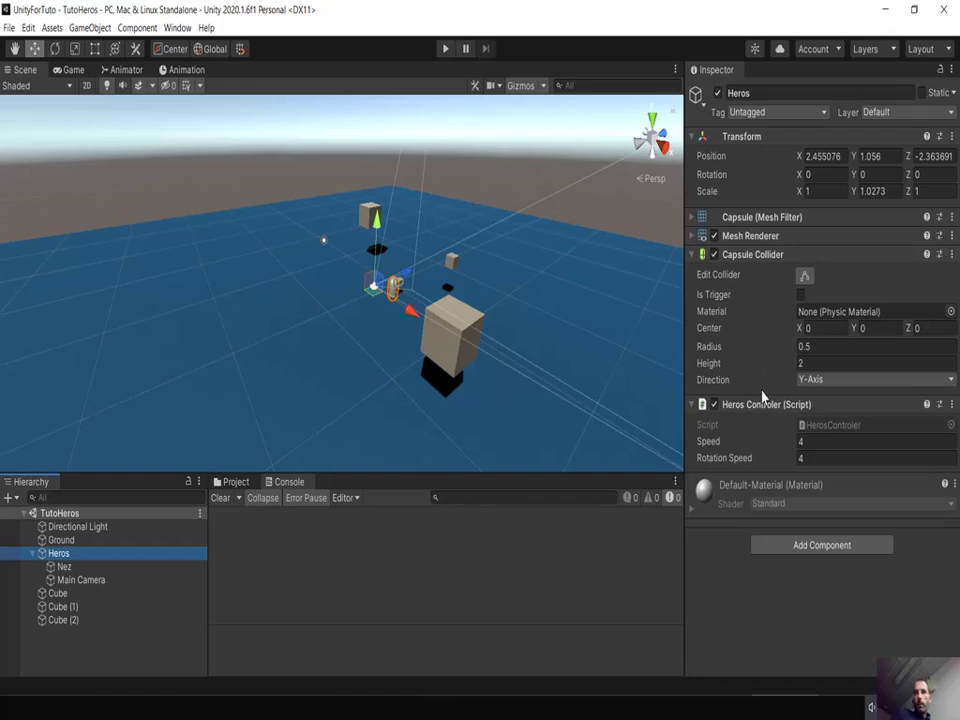
Set the hero's Rotation Speed to 2 and save the scene
click(824, 459)
text(2)
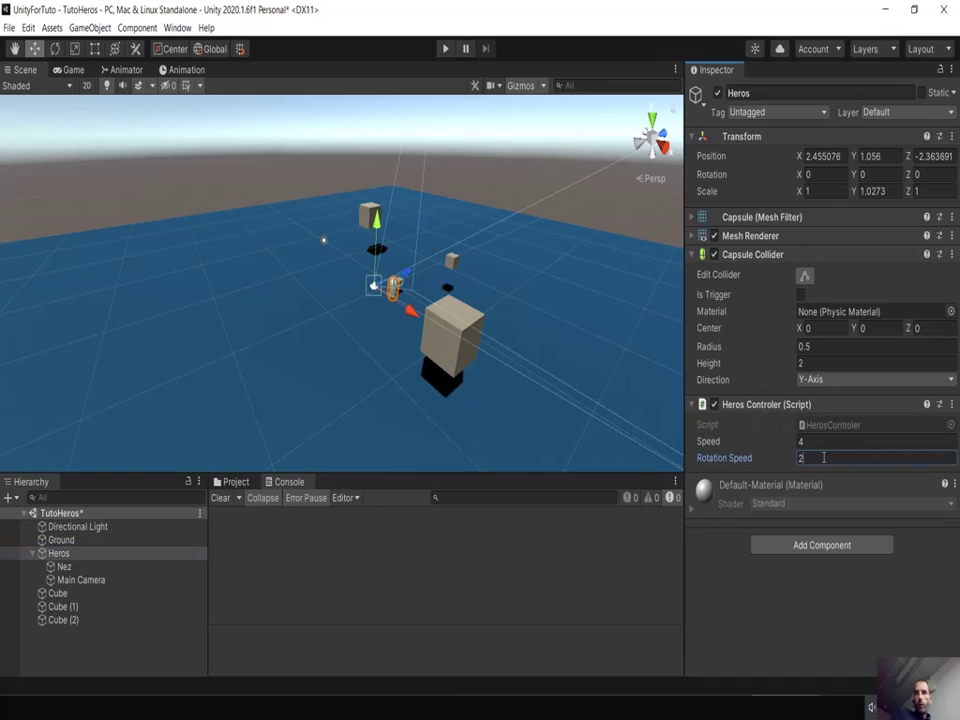
key(ctrl+s)
Inspect Cube (1), Cube (2) and the small Cube in the Hierarchy
click(63, 606)
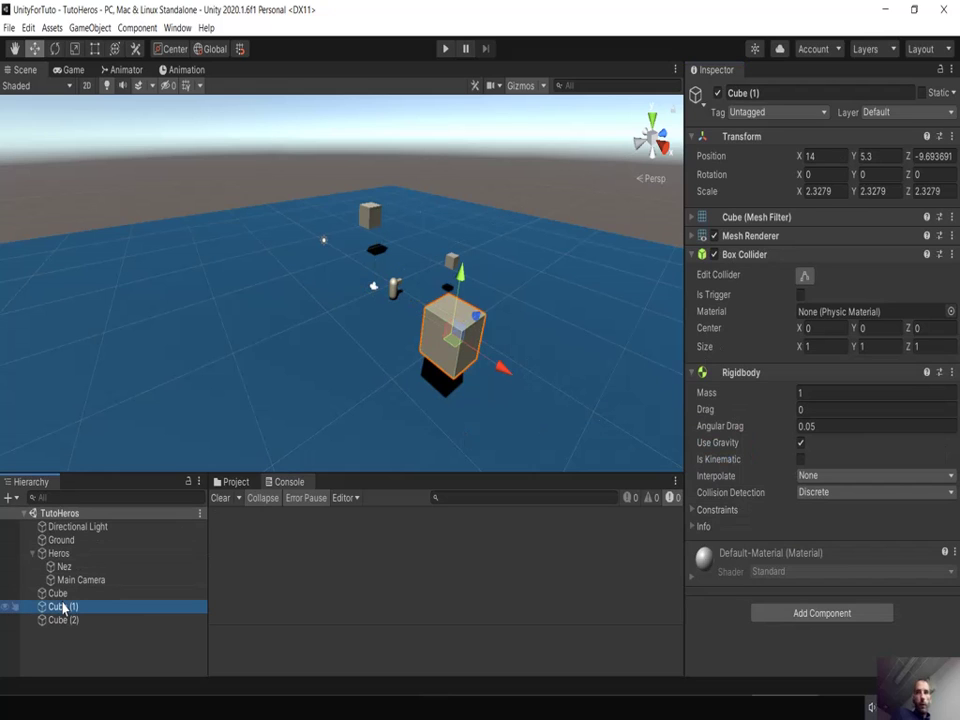
click(63, 621)
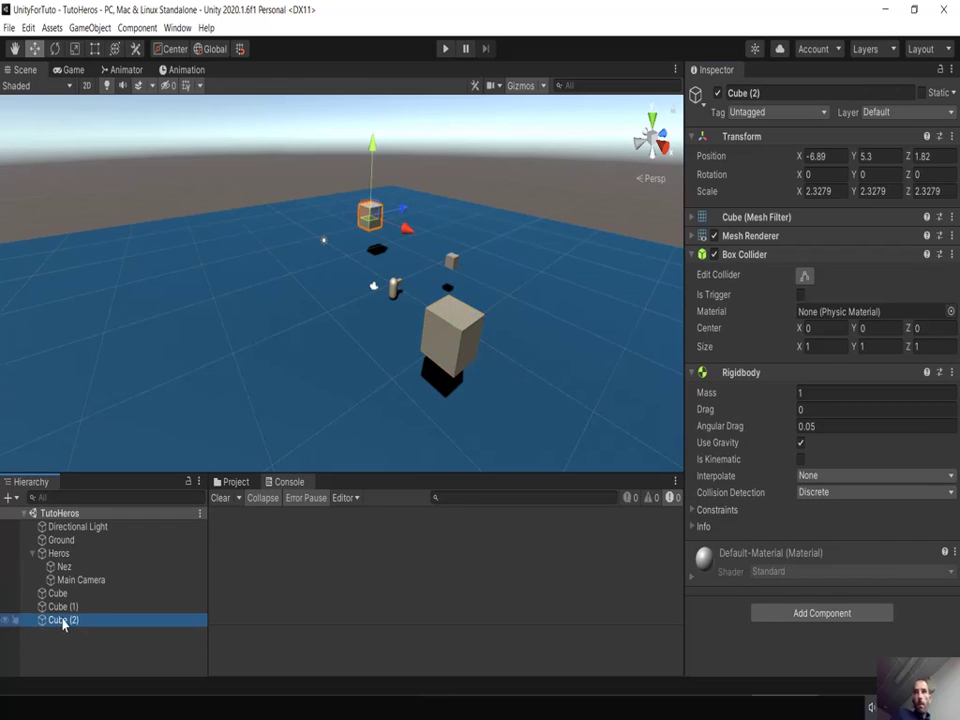
click(58, 607)
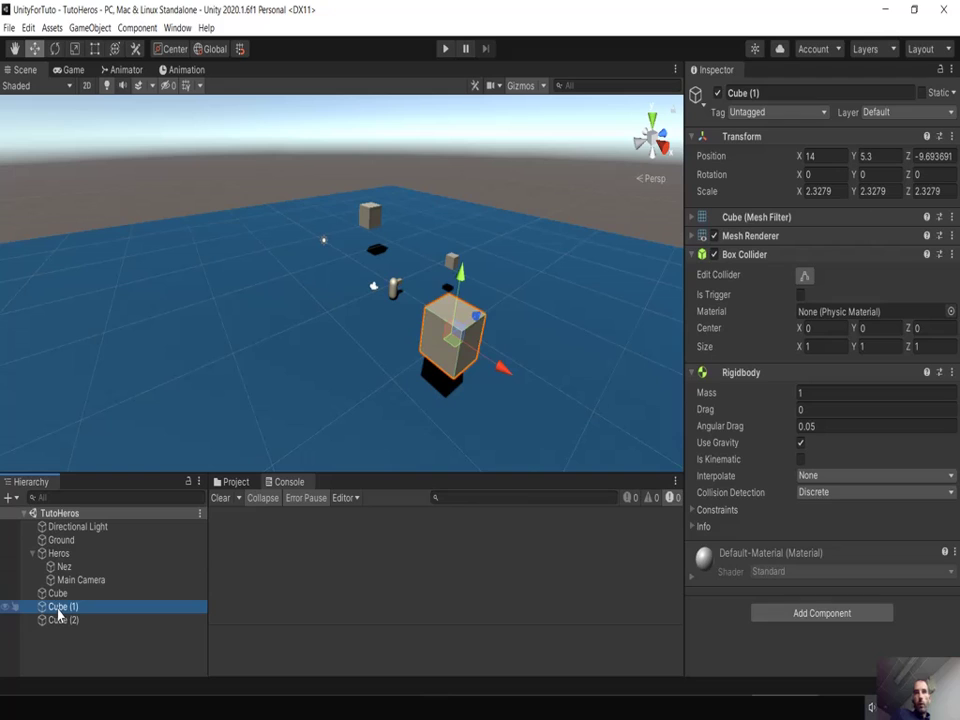
click(56, 595)
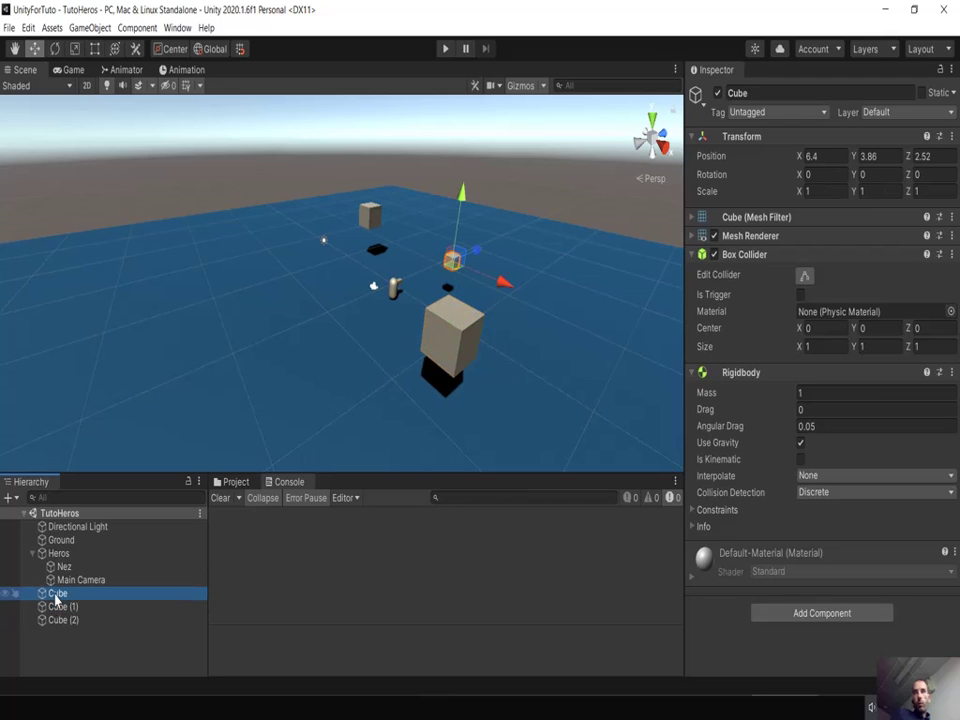